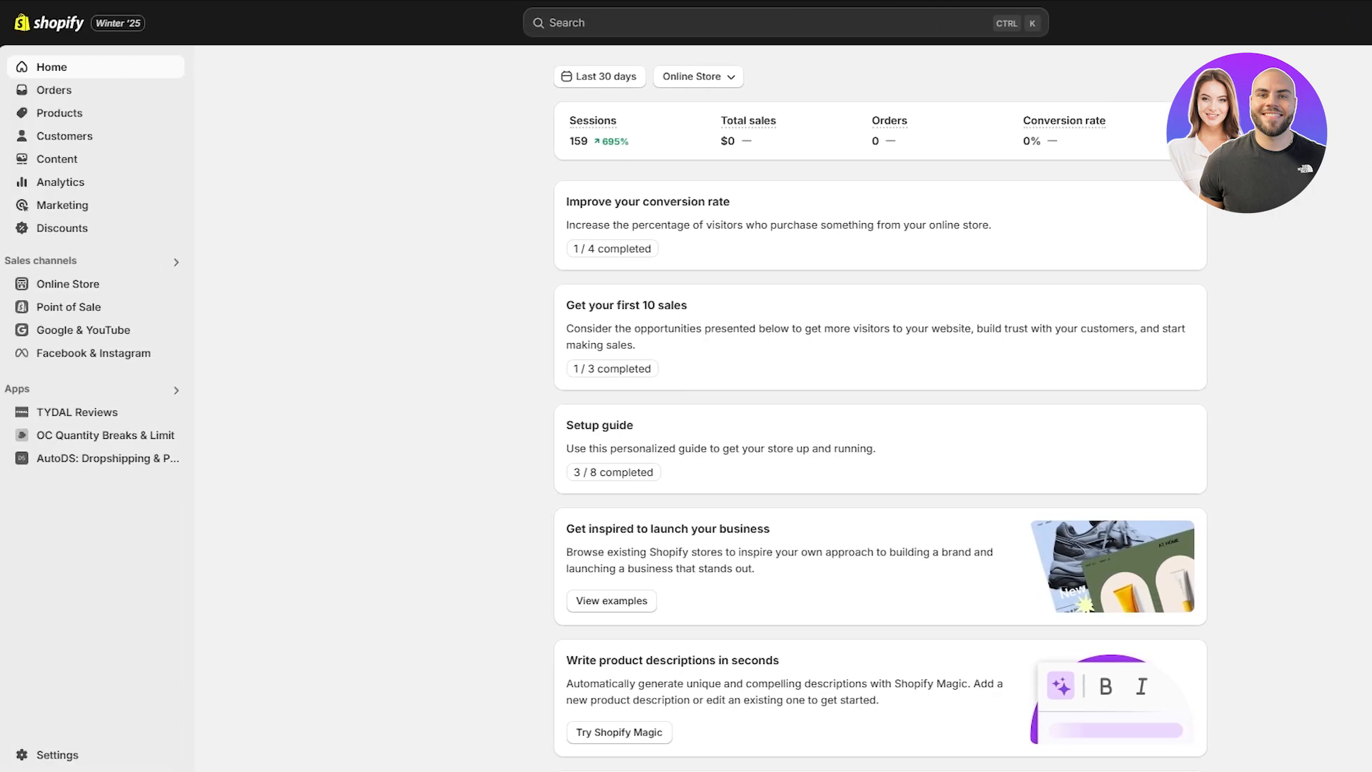
# Step: Open the online store's themes page and look over the current theme and the theme library
pyautogui.click(113, 266)
pyautogui.click(107, 287)
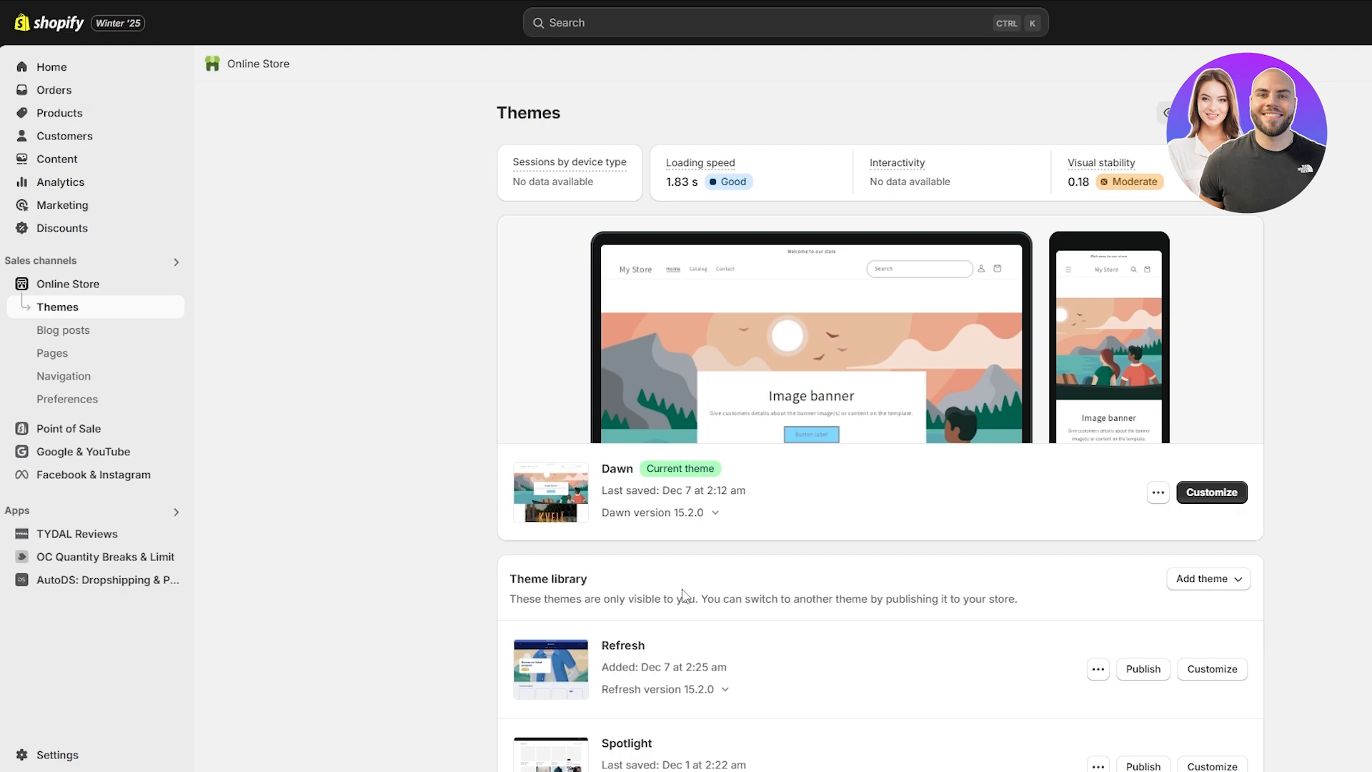
pyautogui.scroll(-5, 685, 596)
pyautogui.scroll(5, 672, 608)
# Step: Open the Men's Drop Shoulder Diamond Quilt Sweatshirt product from the store's product list
pyautogui.click(111, 121)
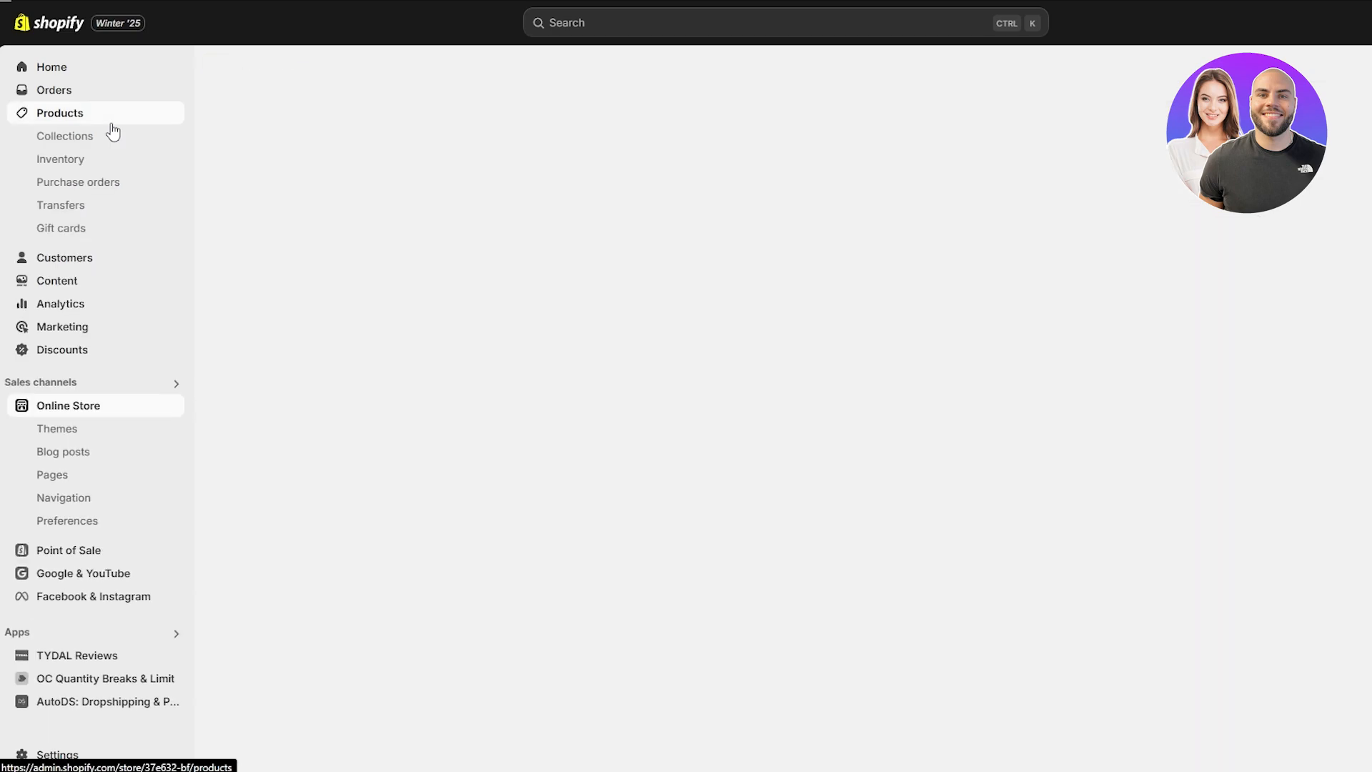
pyautogui.scroll(-5, 97, 117)
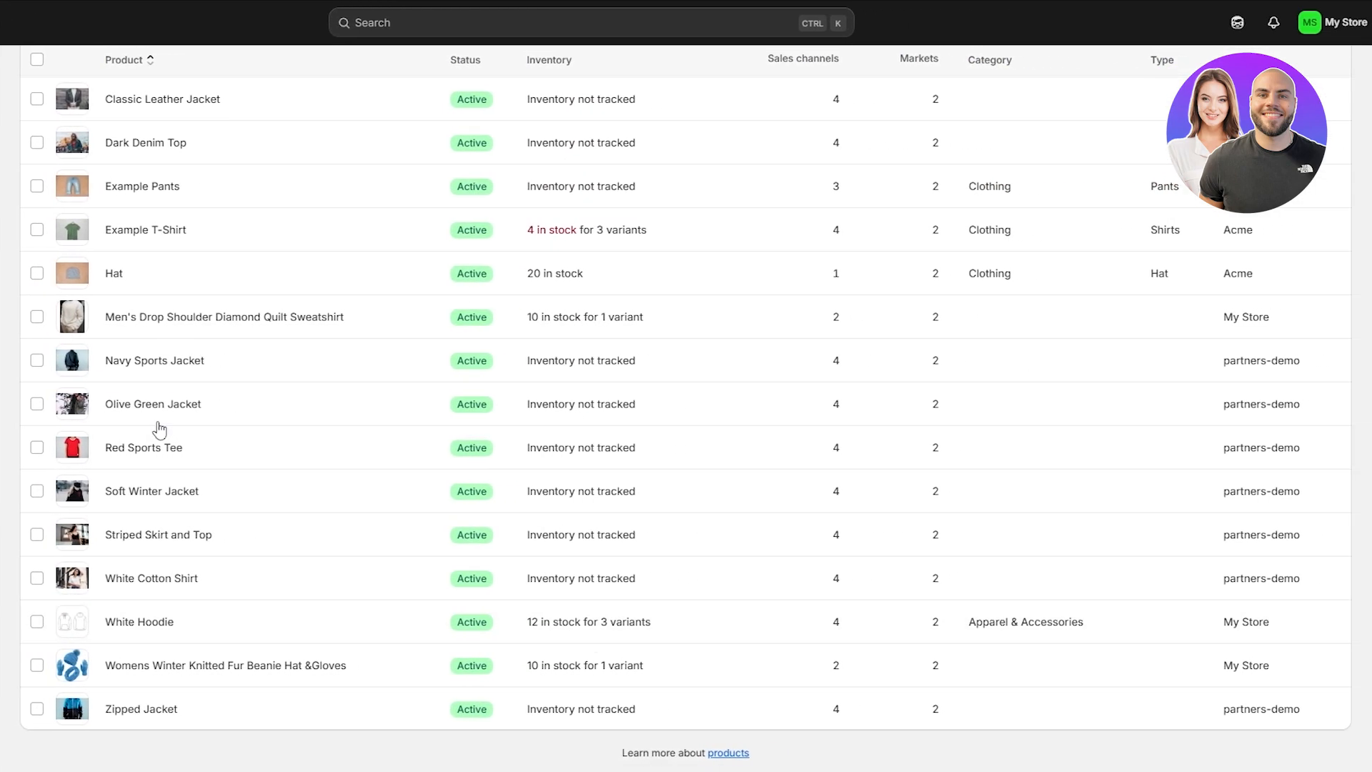
pyautogui.click(184, 318)
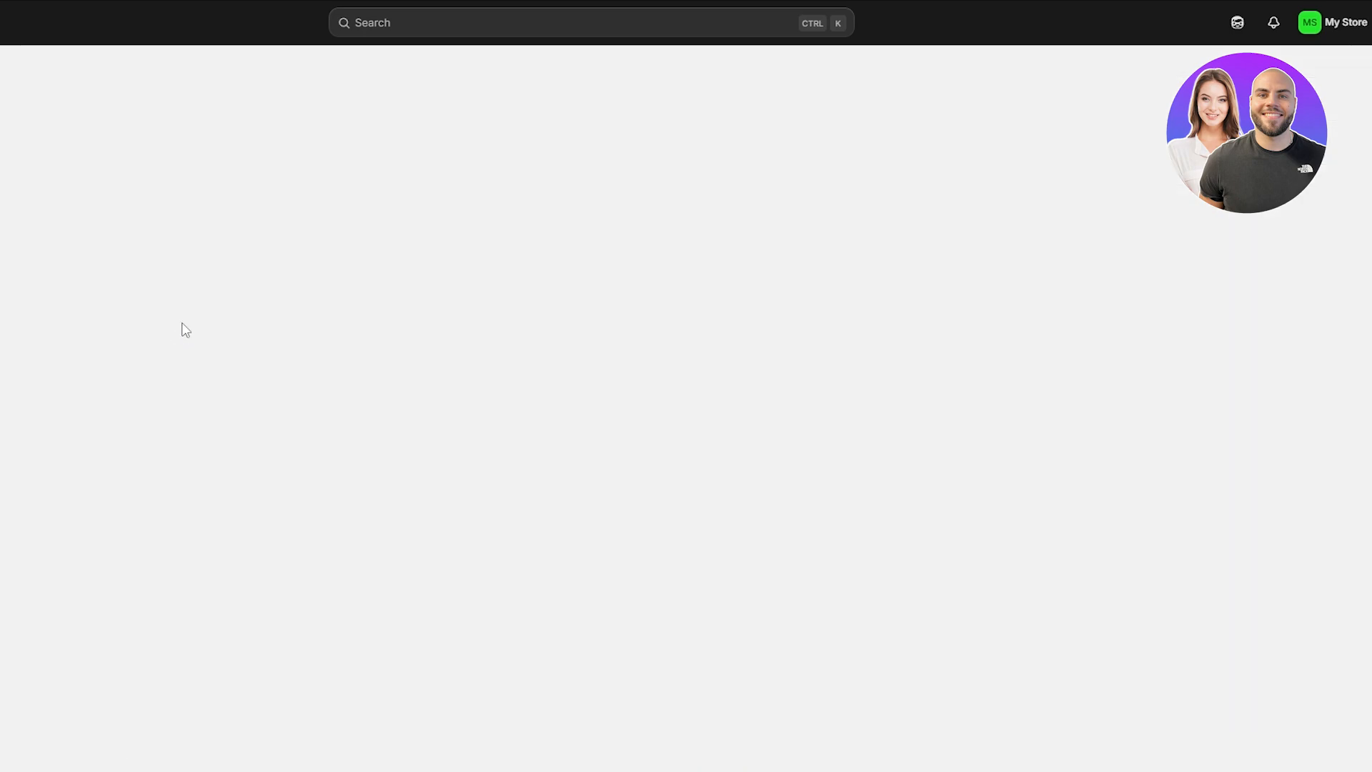
# Step: Examine the sweatshirt's Apricot variant, metafields, description and media on its product page
pyautogui.scroll(-2, 190, 341)
pyautogui.scroll(-7, 190, 343)
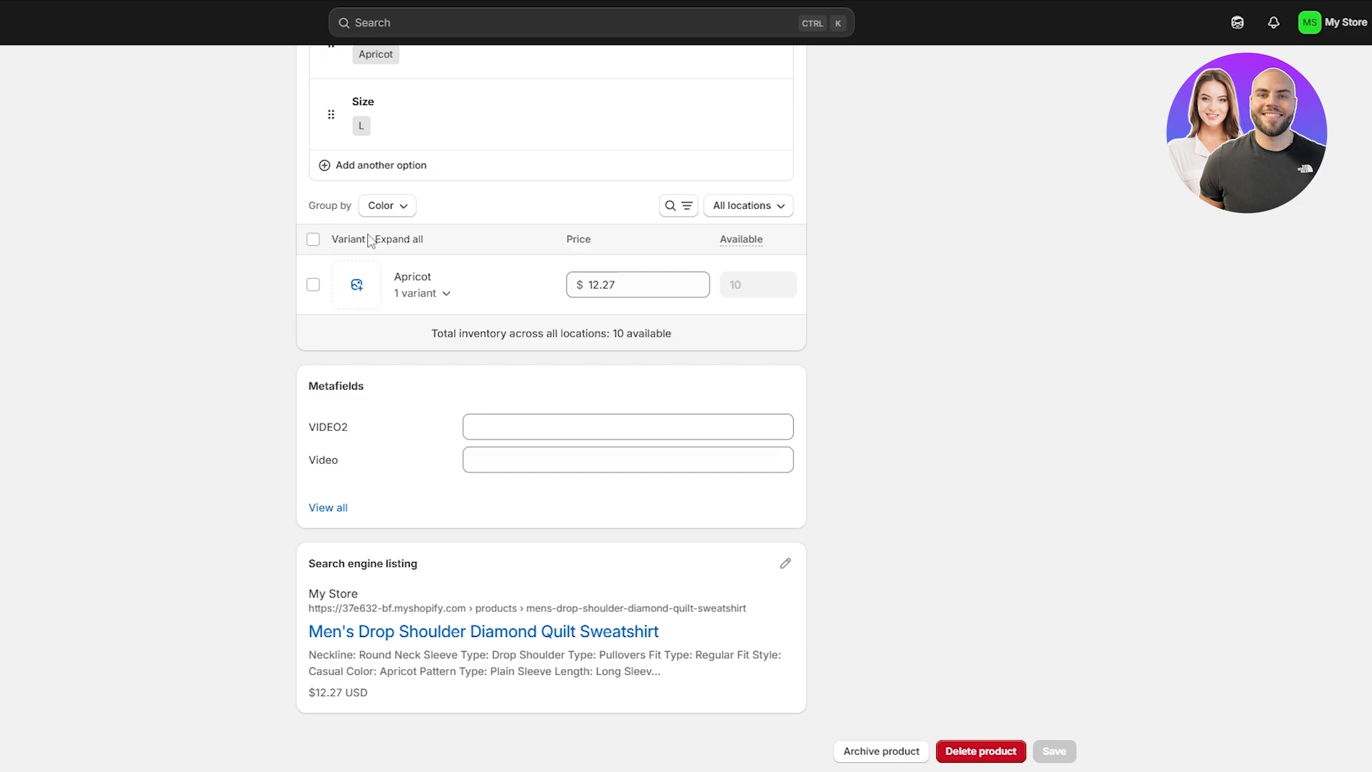
pyautogui.click(433, 293)
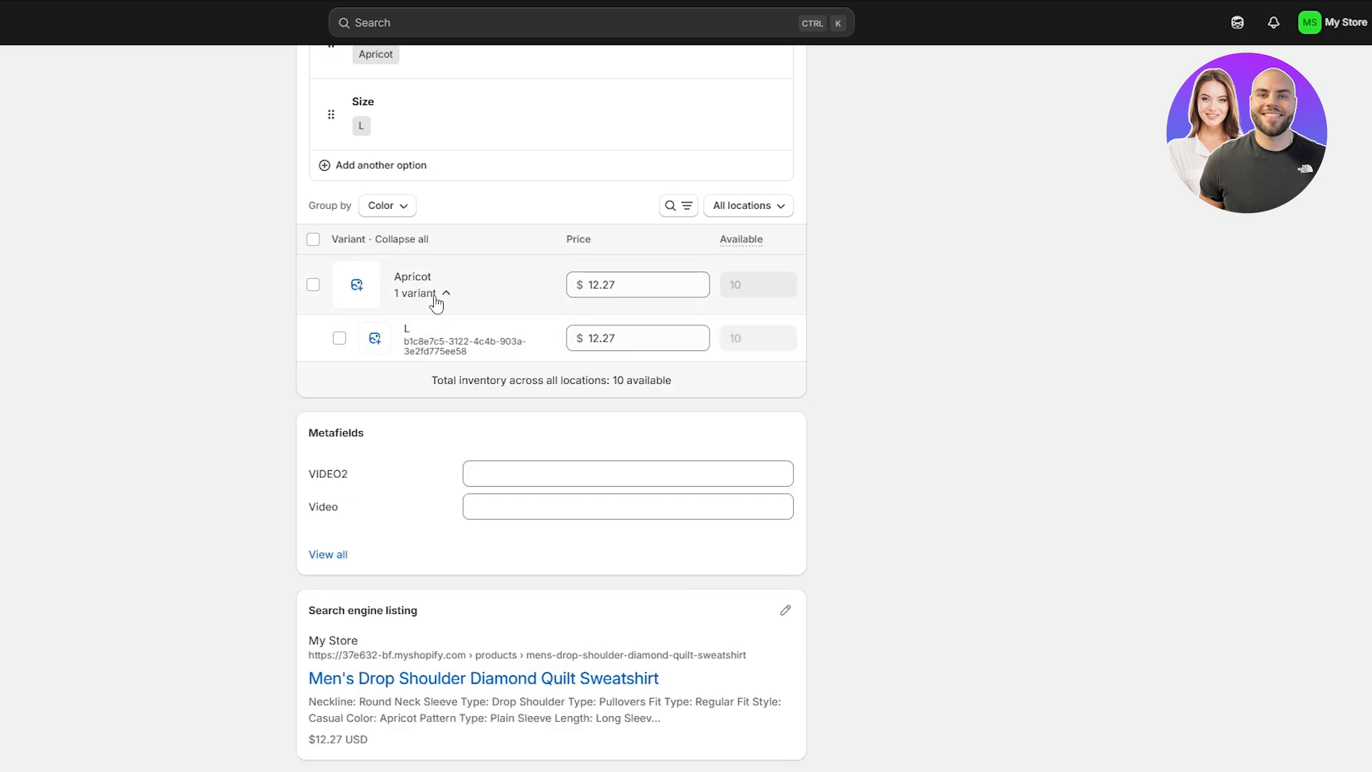
pyautogui.click(432, 294)
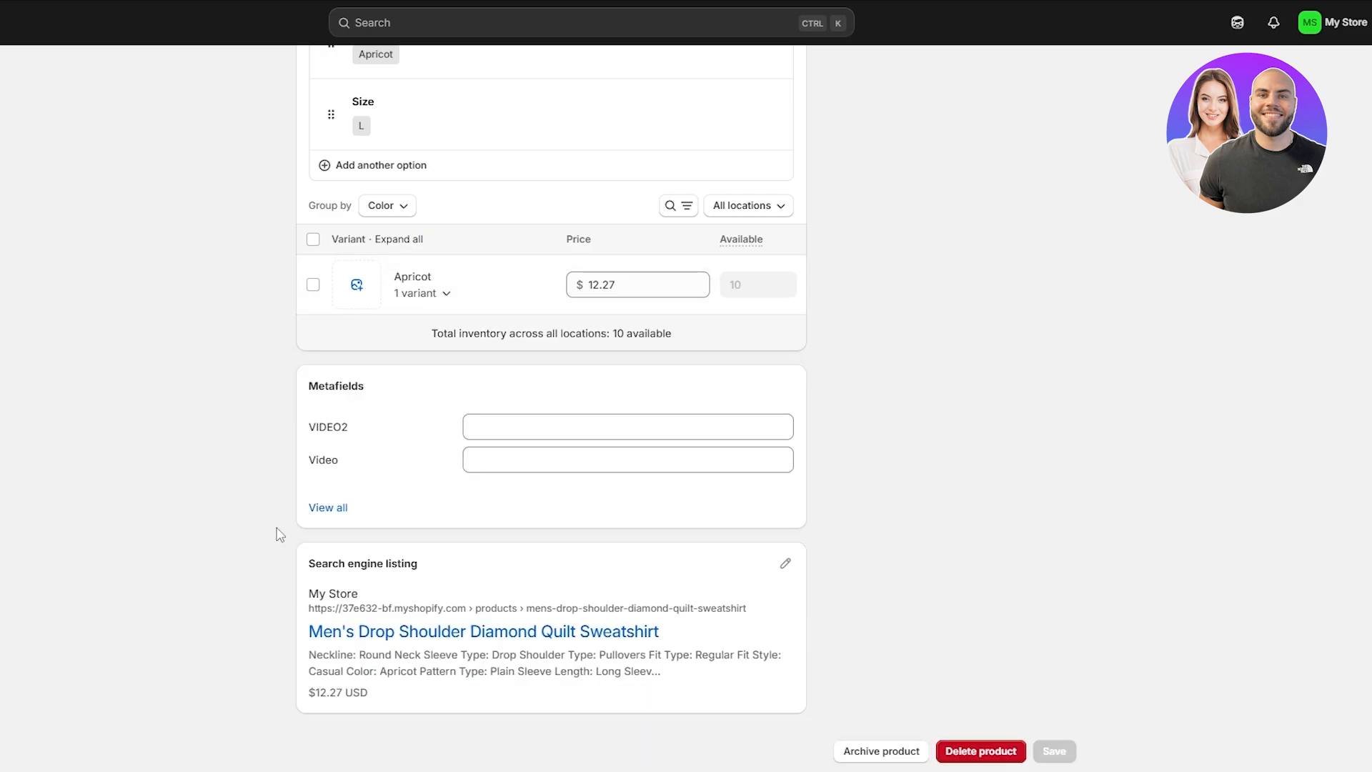
pyautogui.moveTo(312, 385); pyautogui.dragTo(372, 392)
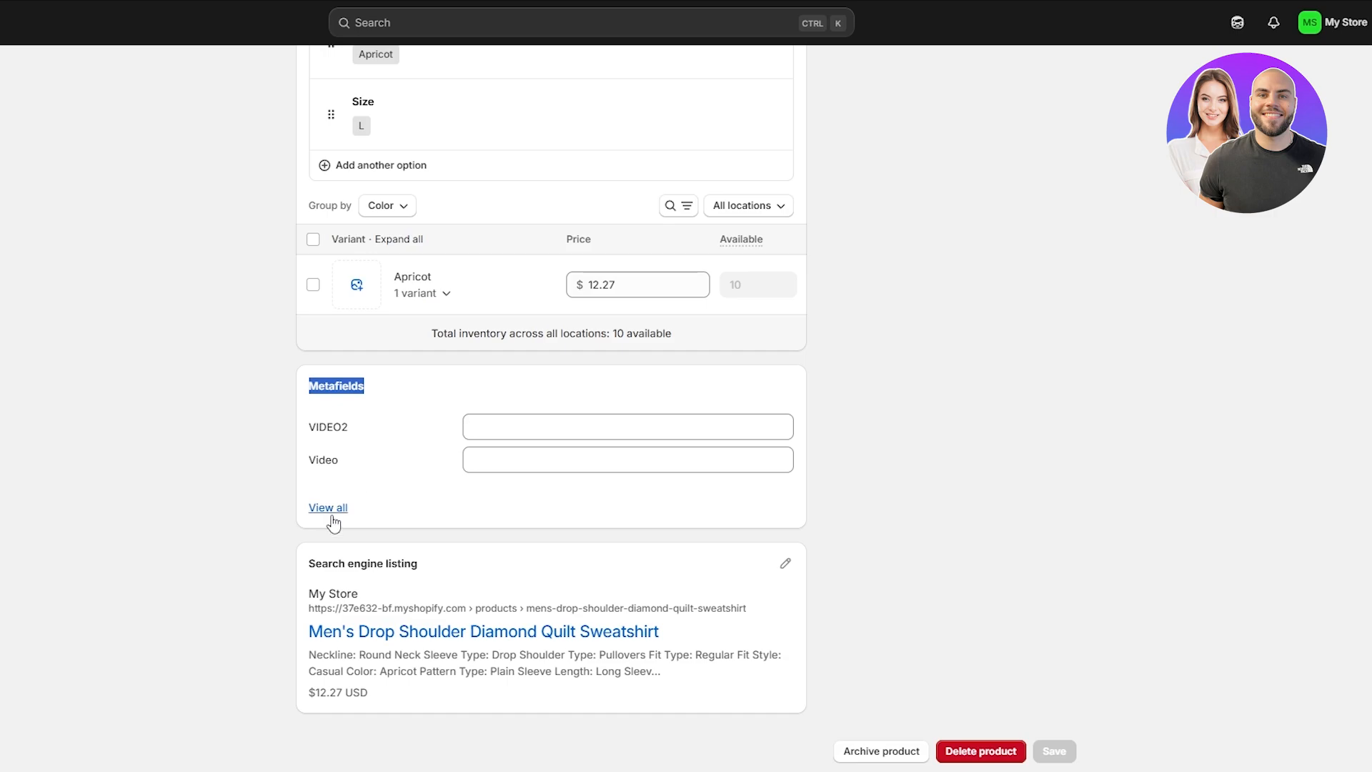
pyautogui.scroll(10, 662, 481)
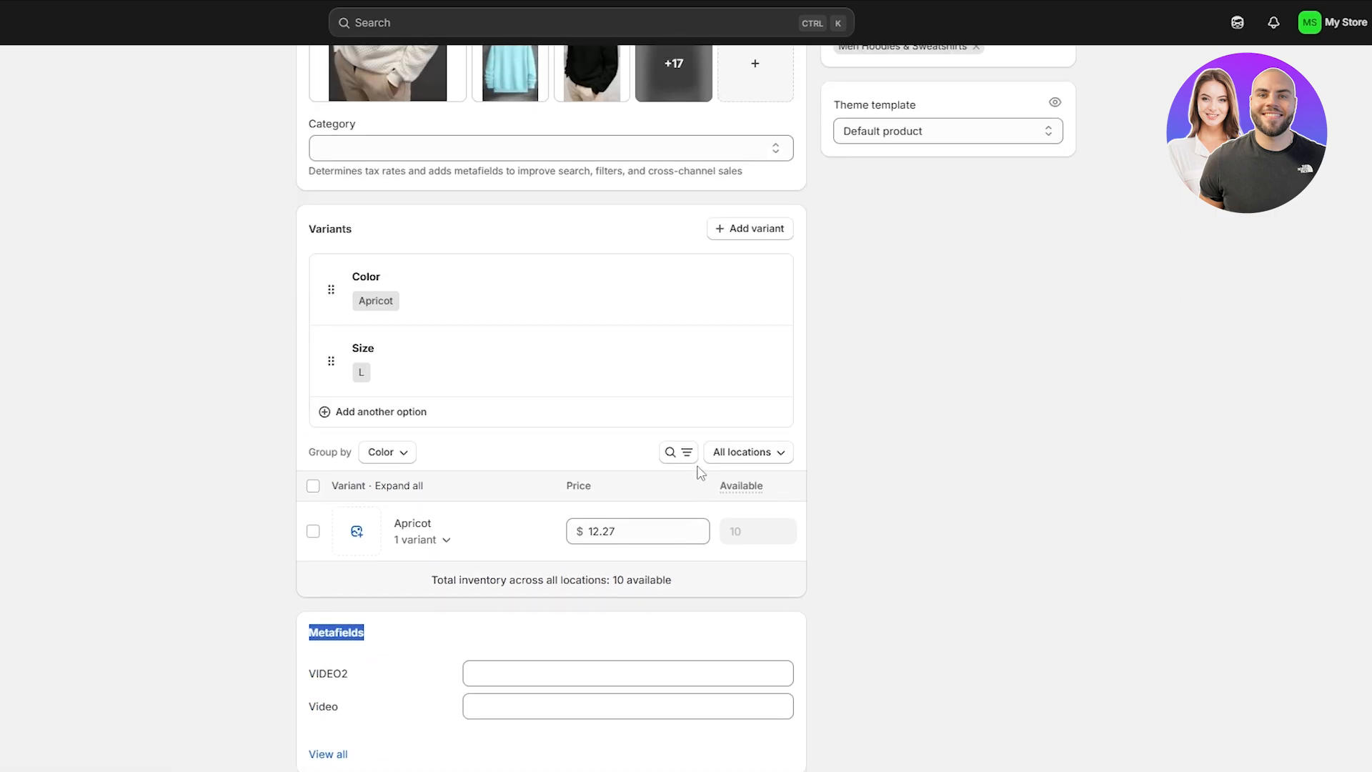
pyautogui.scroll(1, 307, 565)
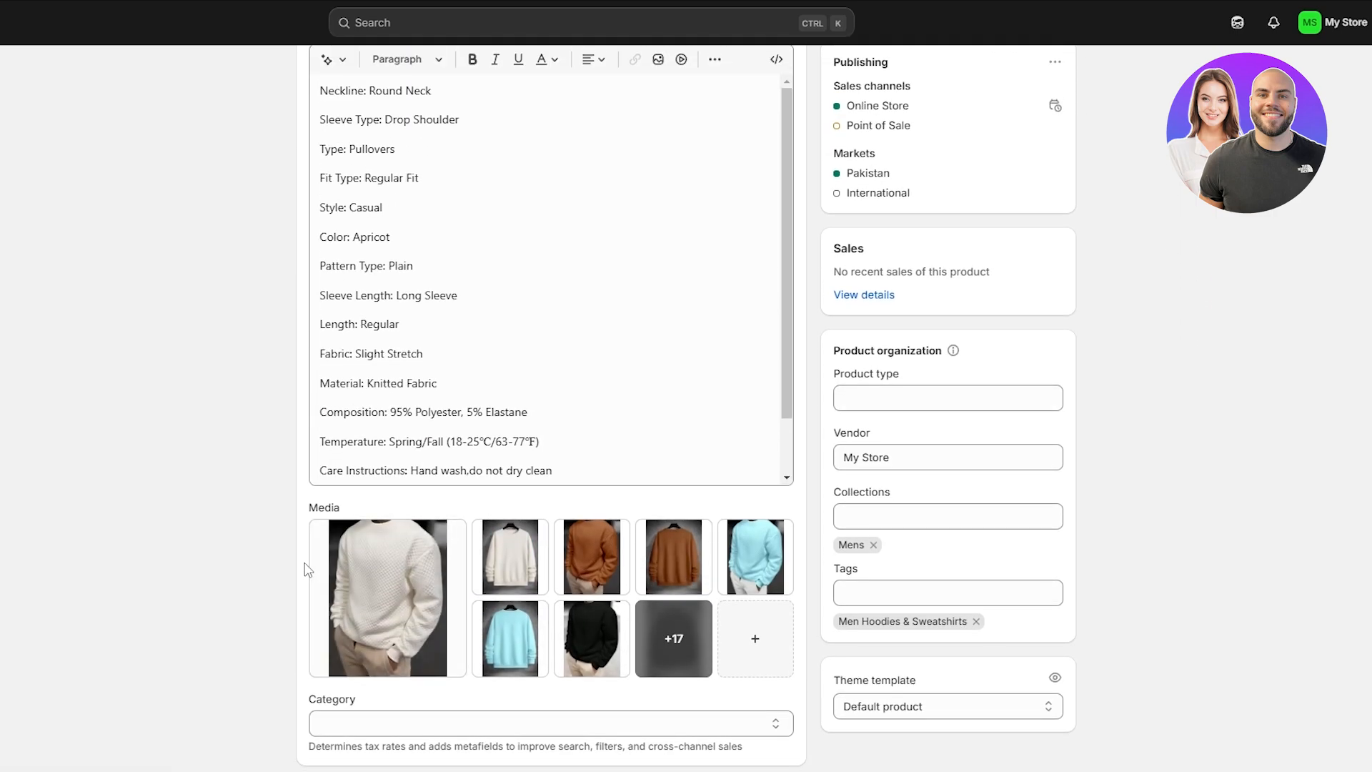
pyautogui.scroll(-8, 306, 568)
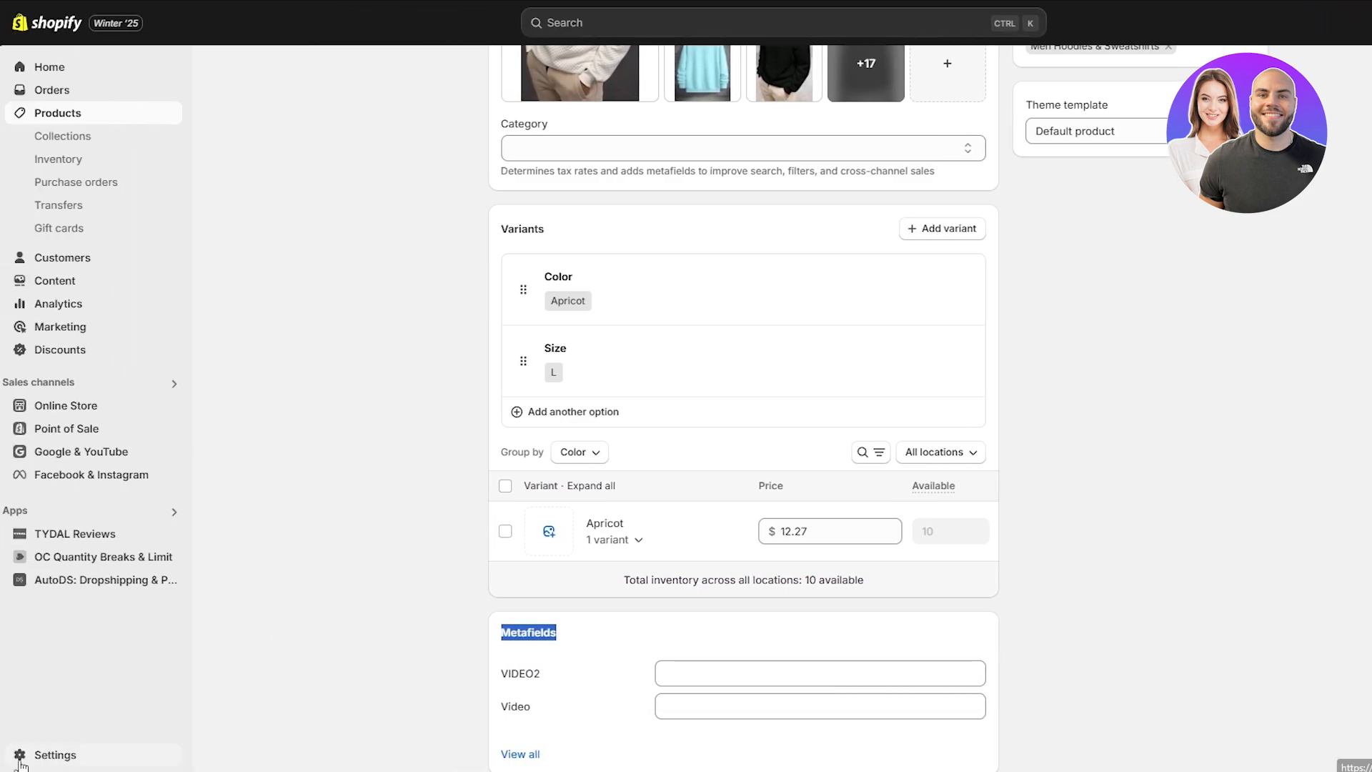
# Step: Open the store's custom data settings and locate the metafield definitions
pyautogui.click(20, 762)
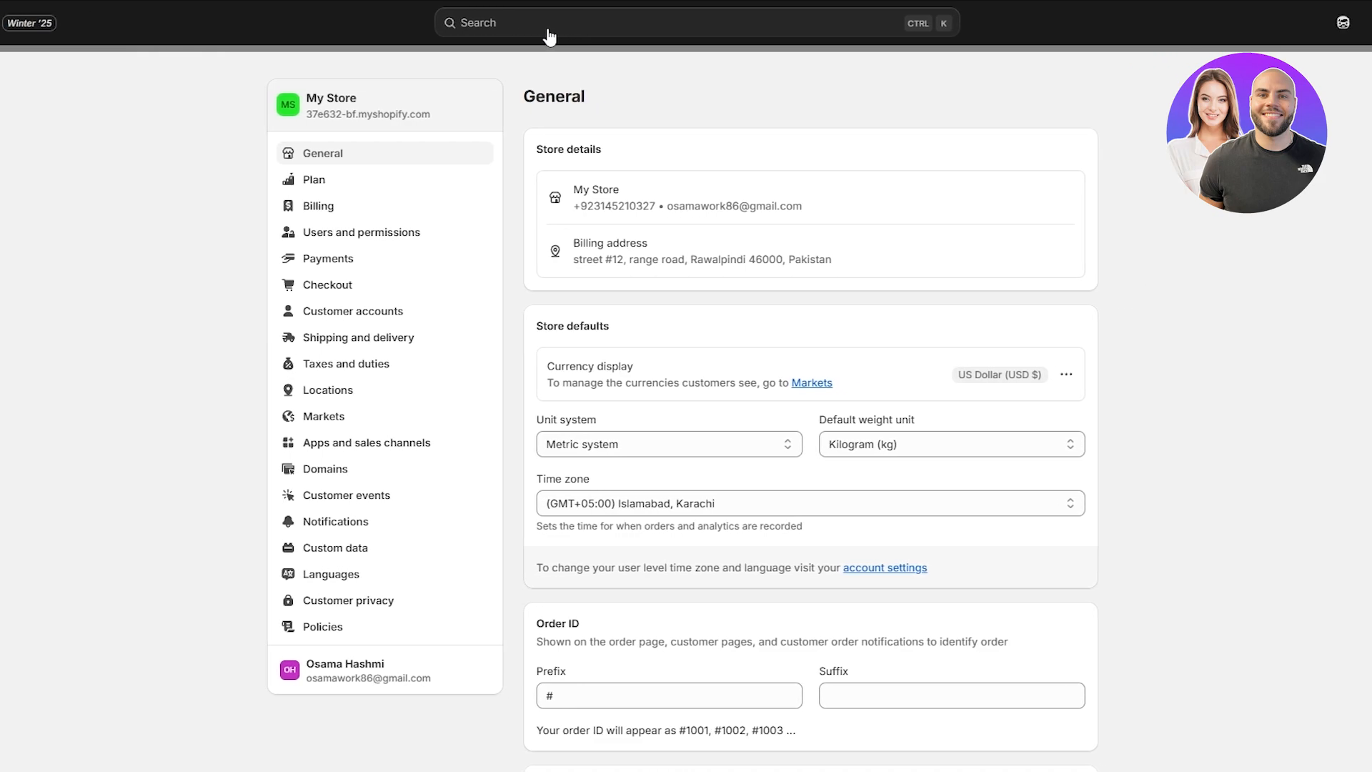
pyautogui.click(347, 495)
pyautogui.click(358, 556)
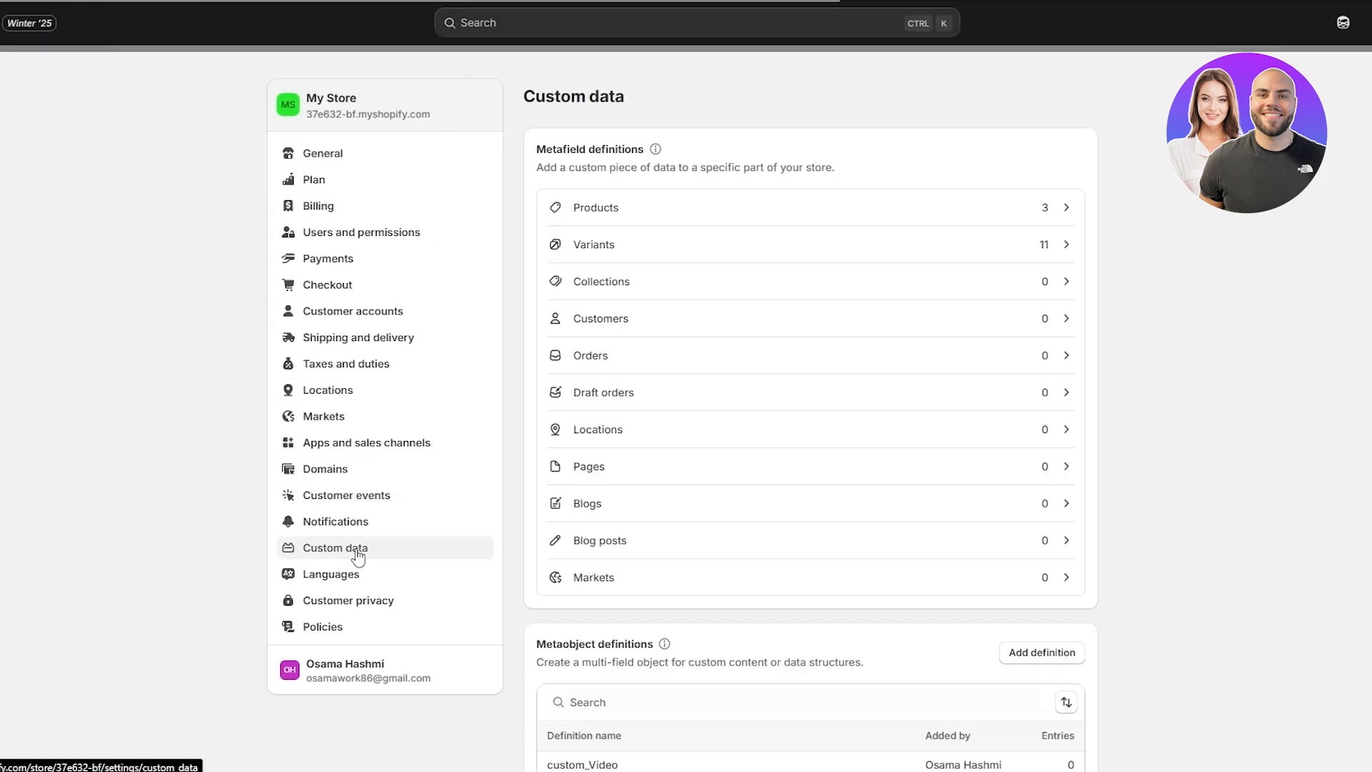
pyautogui.moveTo(556, 148); pyautogui.dragTo(644, 150)
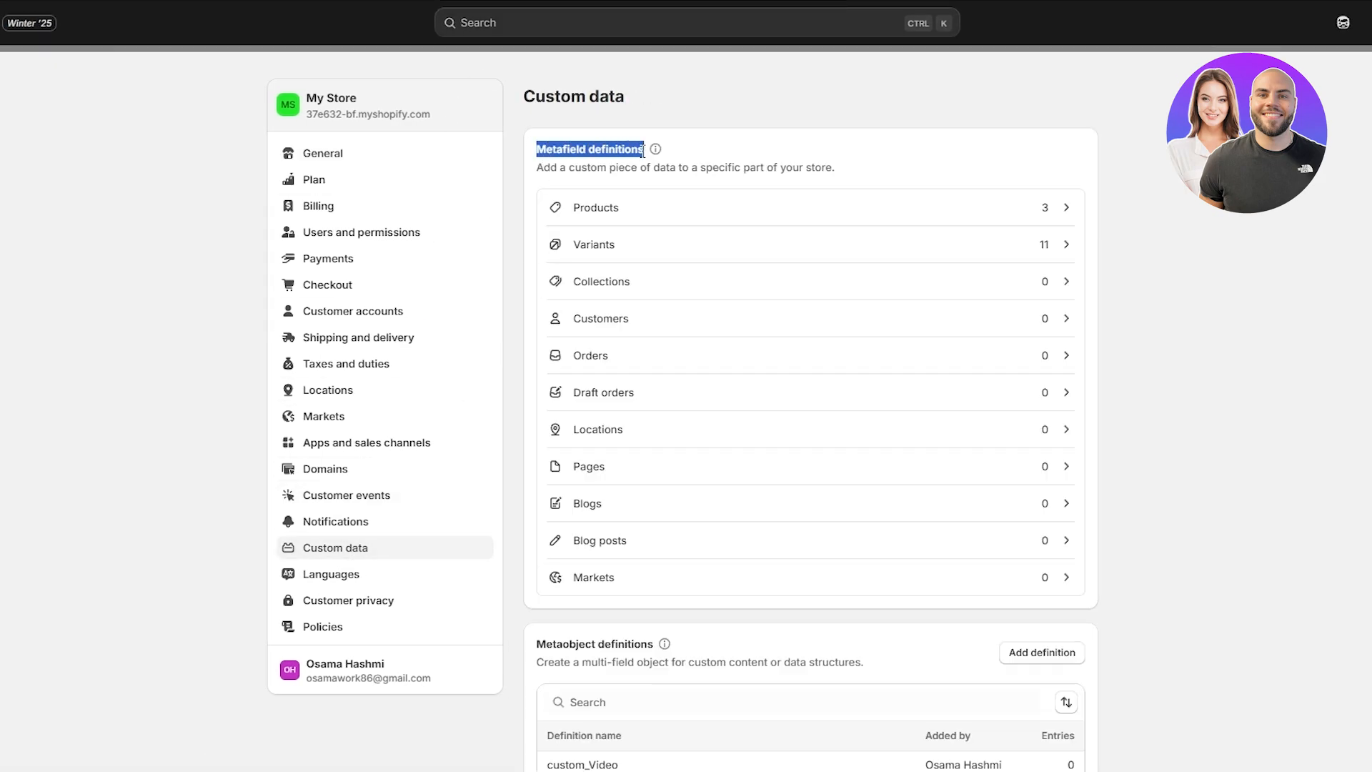
# Step: Examine the variant metafield definitions, then compare the metaobject and metafield definition sections of the custom data settings
pyautogui.click(580, 251)
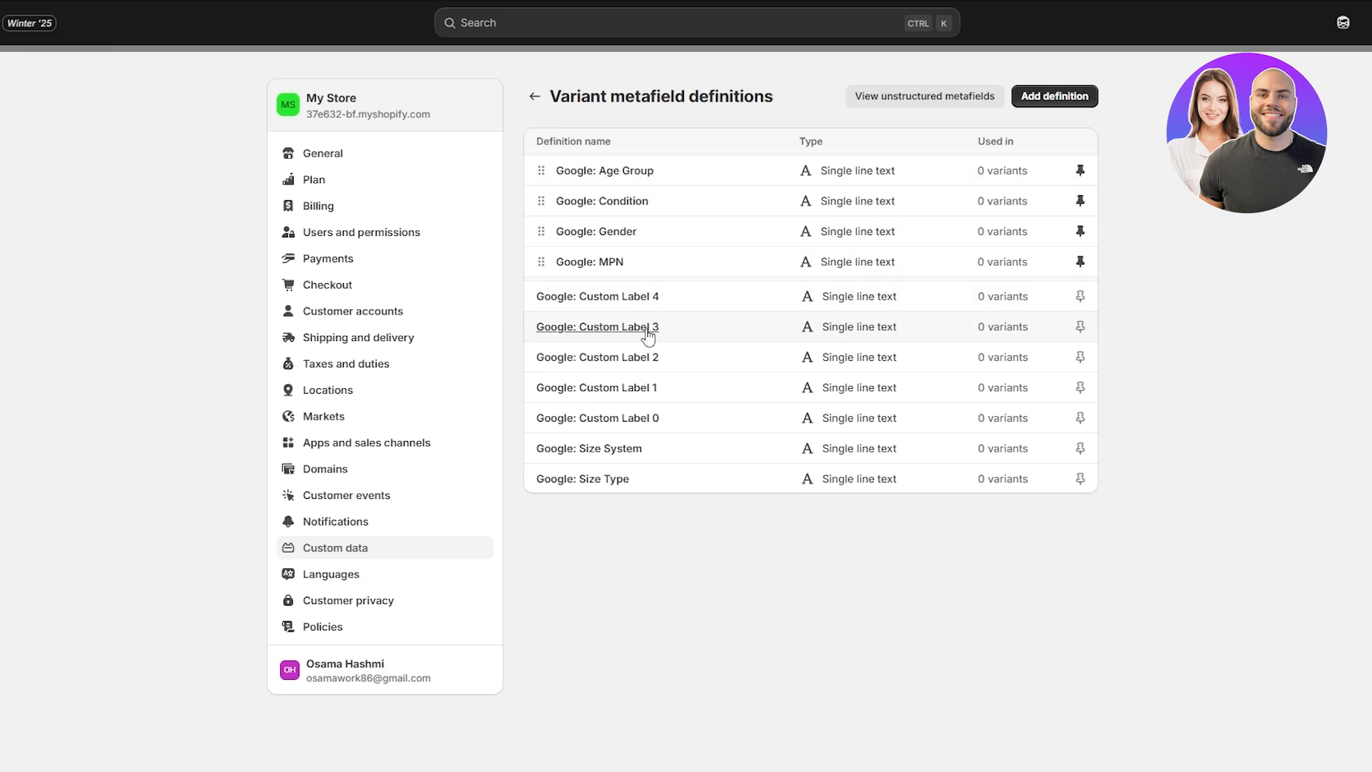
pyautogui.click(536, 99)
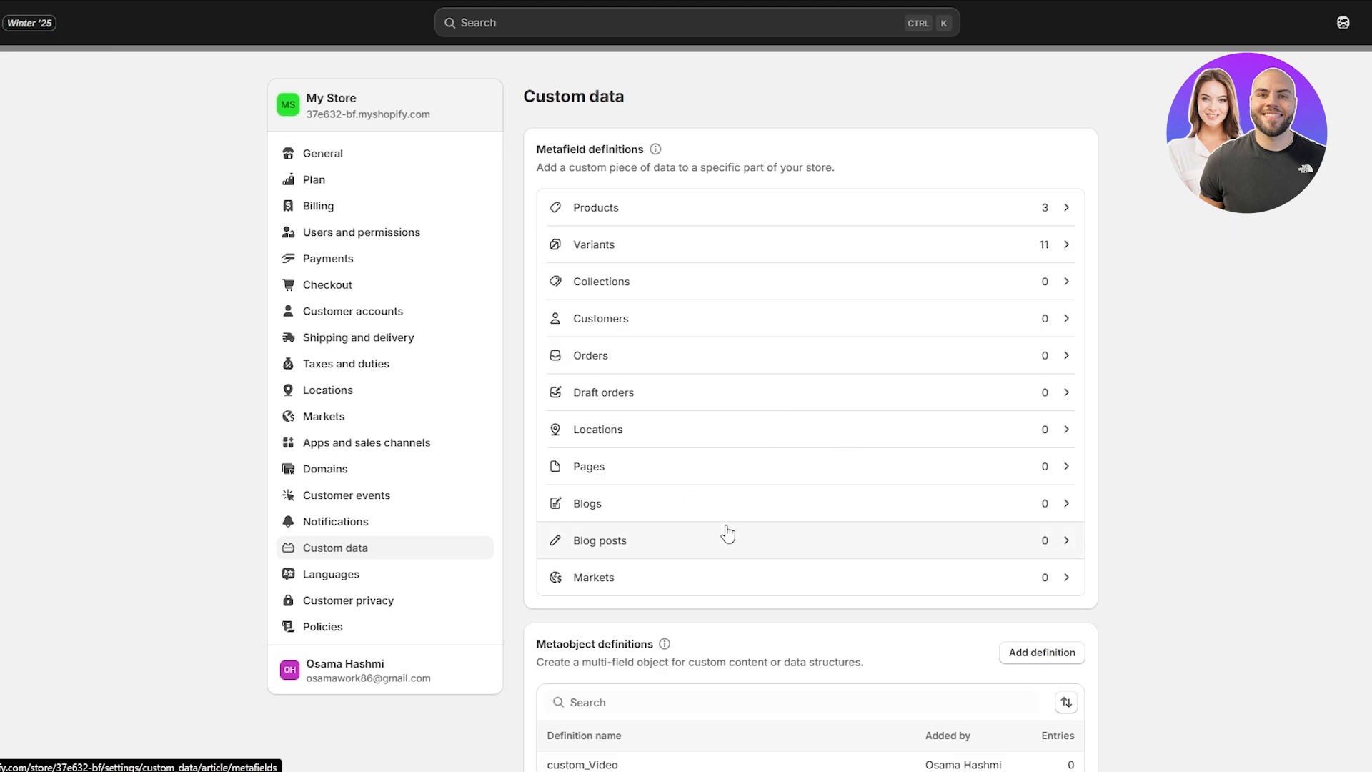
pyautogui.scroll(-2, 960, 529)
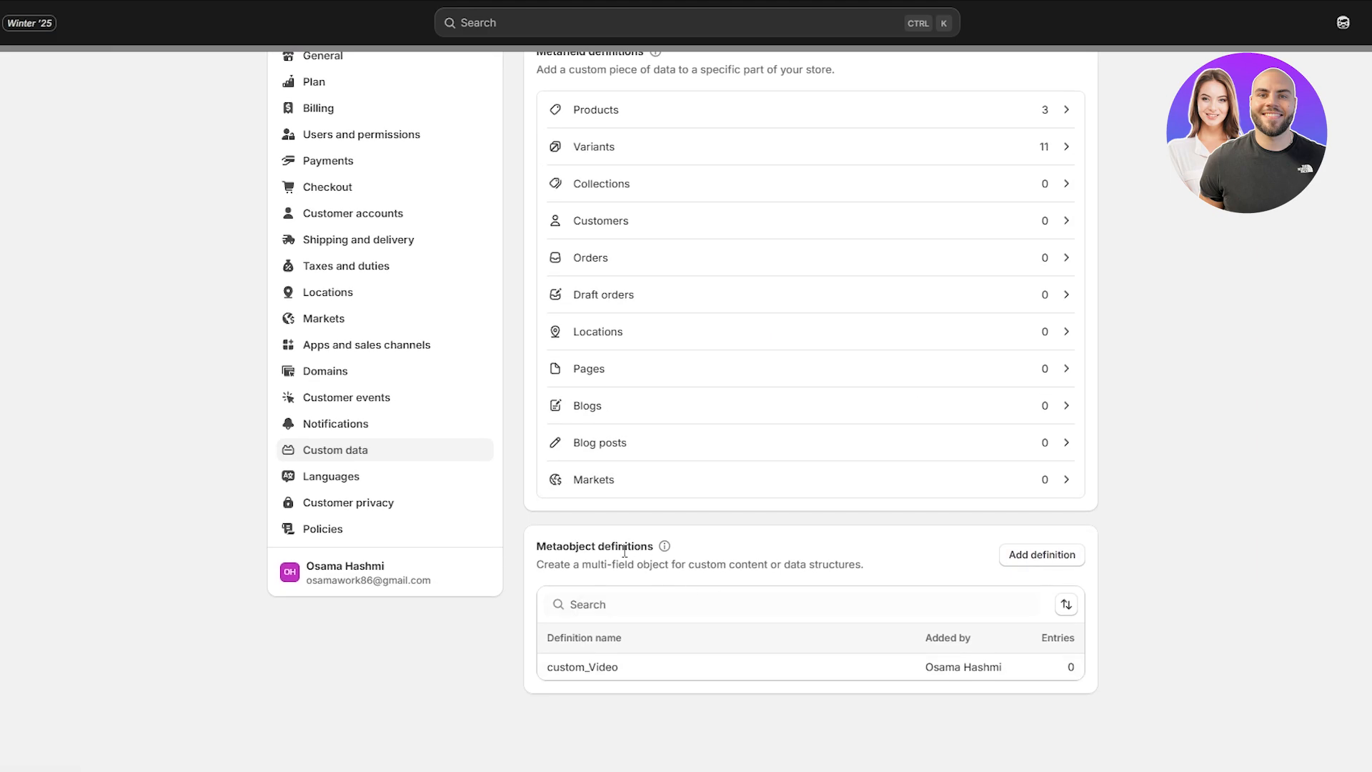
pyautogui.moveTo(577, 545); pyautogui.dragTo(619, 547)
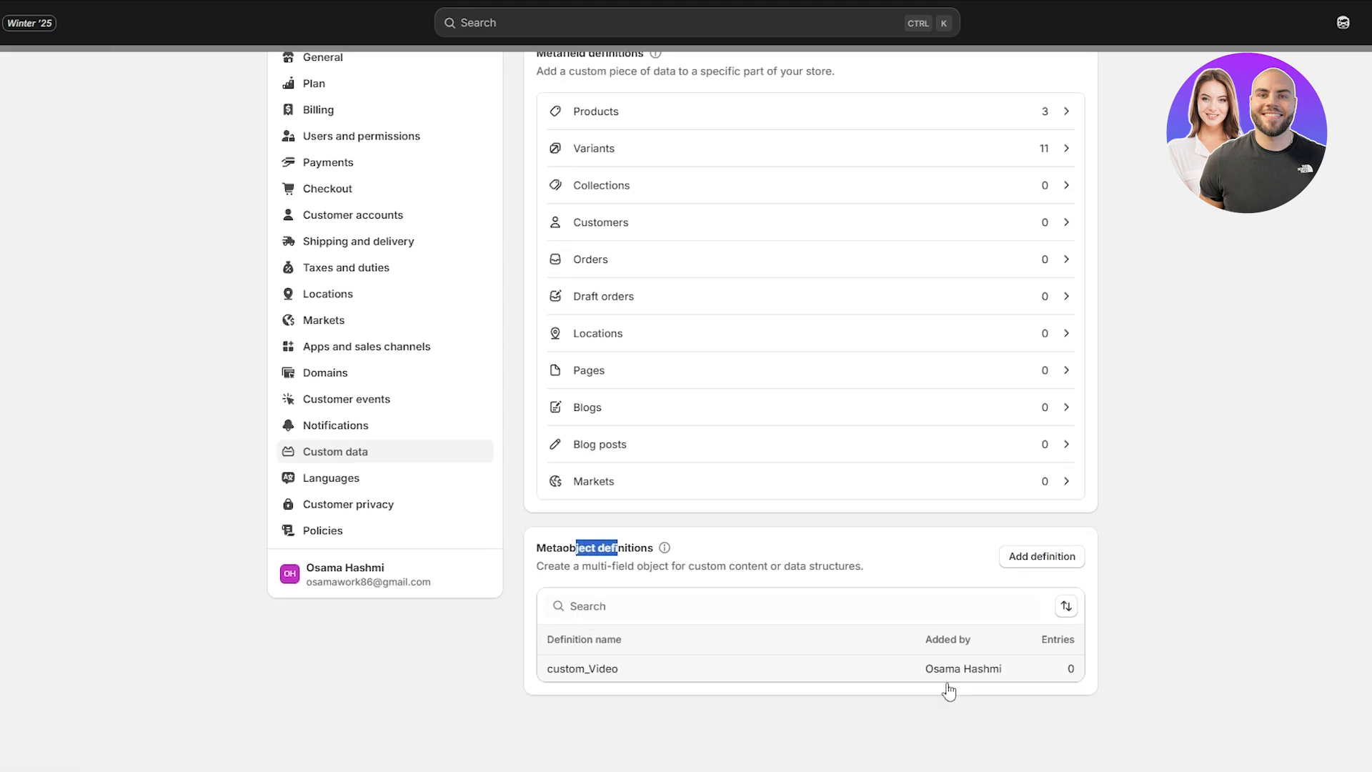
pyautogui.scroll(2, 641, 218)
pyautogui.moveTo(557, 153); pyautogui.dragTo(619, 153)
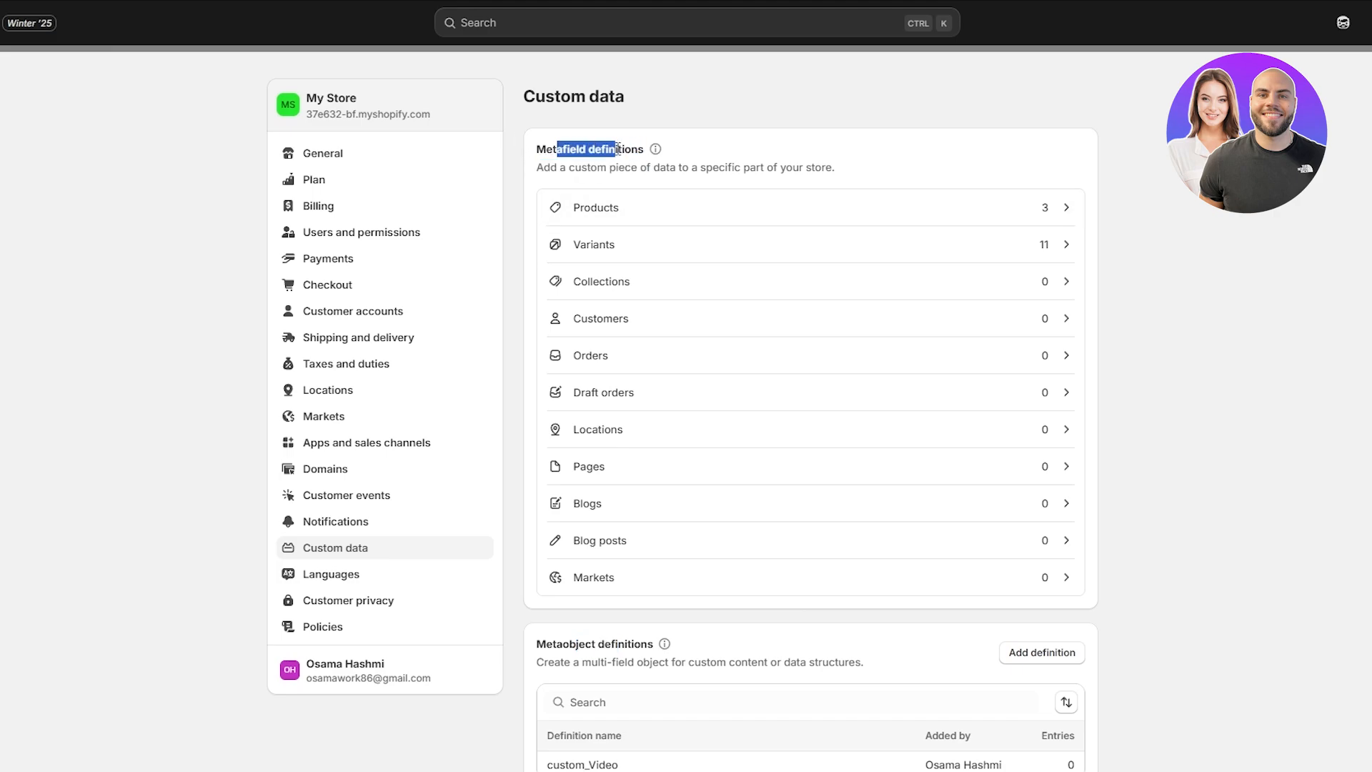
pyautogui.click(654, 163)
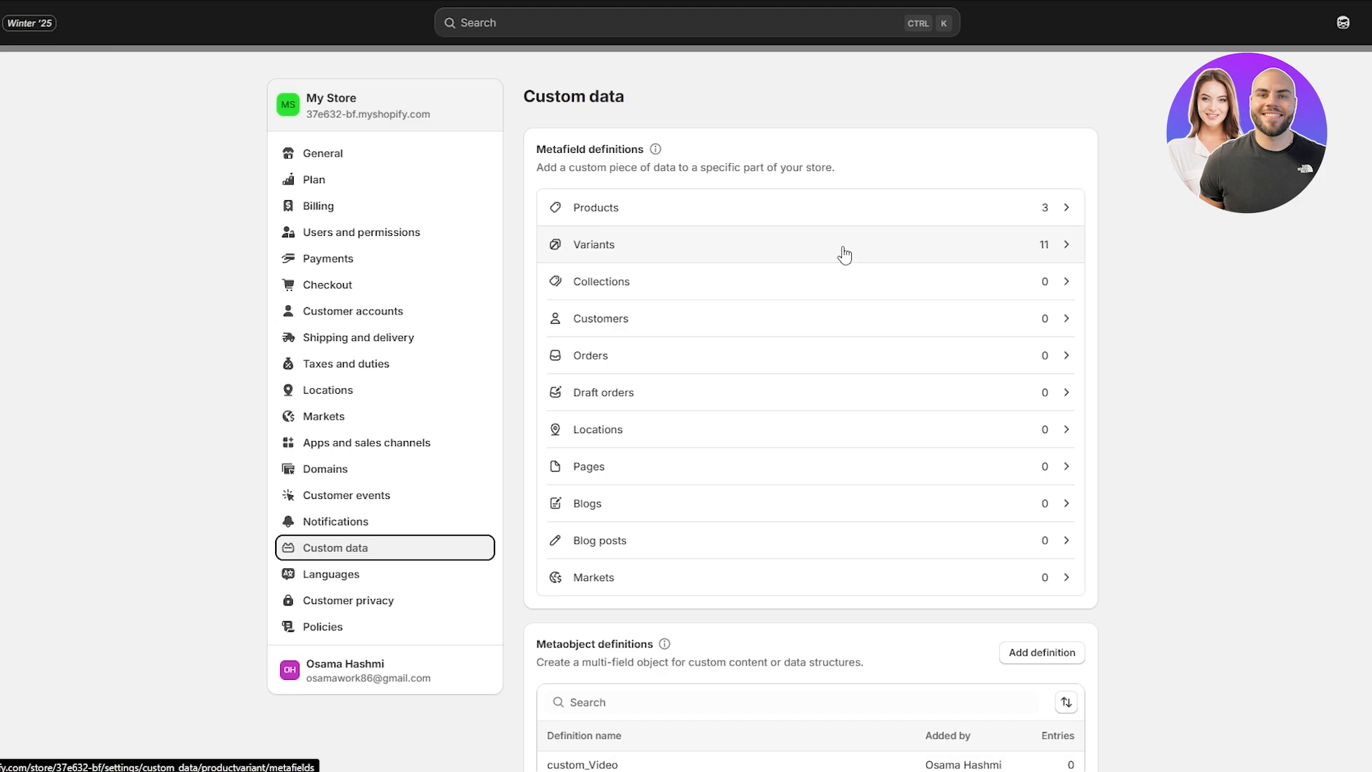
# Step: Leave the settings and find the category field on the sweatshirt's product page
pyautogui.click(1370, 69)
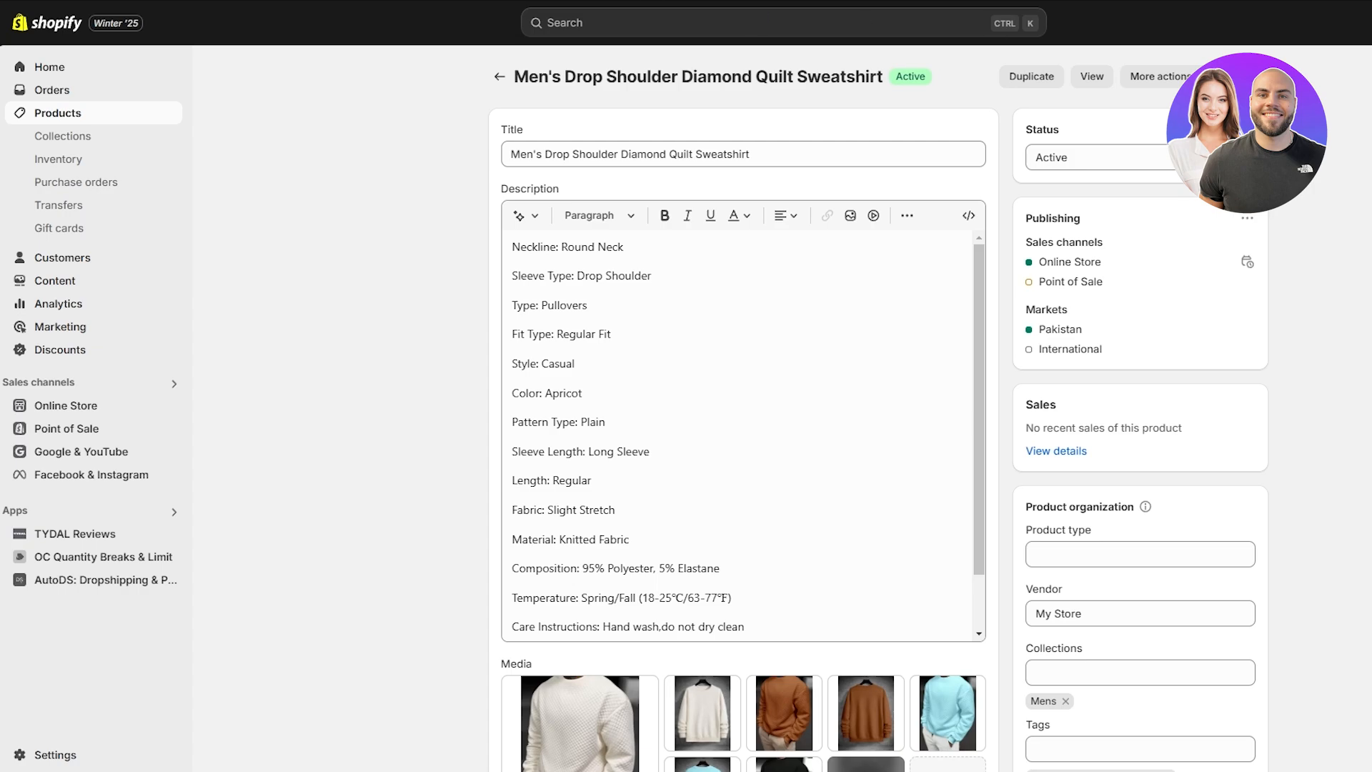
pyautogui.scroll(-8, 368, 329)
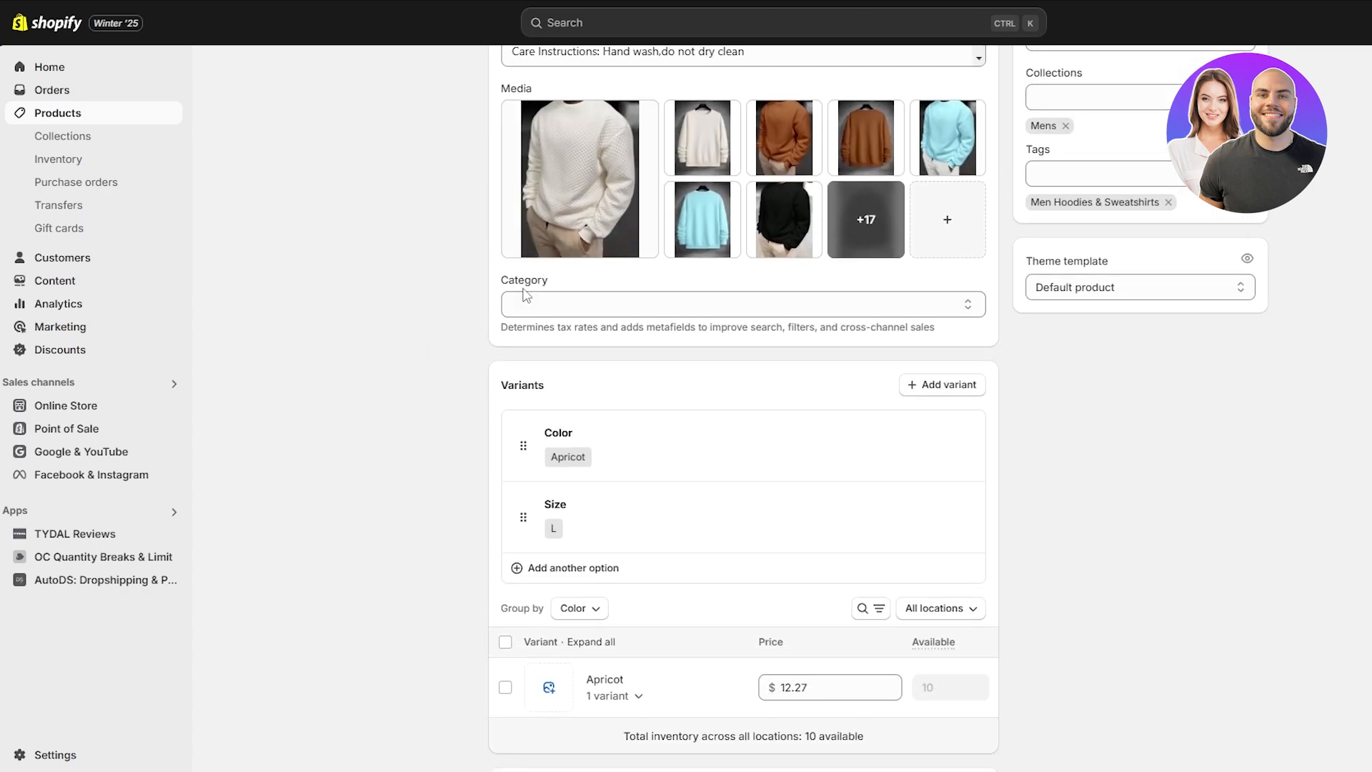
pyautogui.moveTo(504, 289); pyautogui.dragTo(538, 289)
pyautogui.scroll(5, 536, 289)
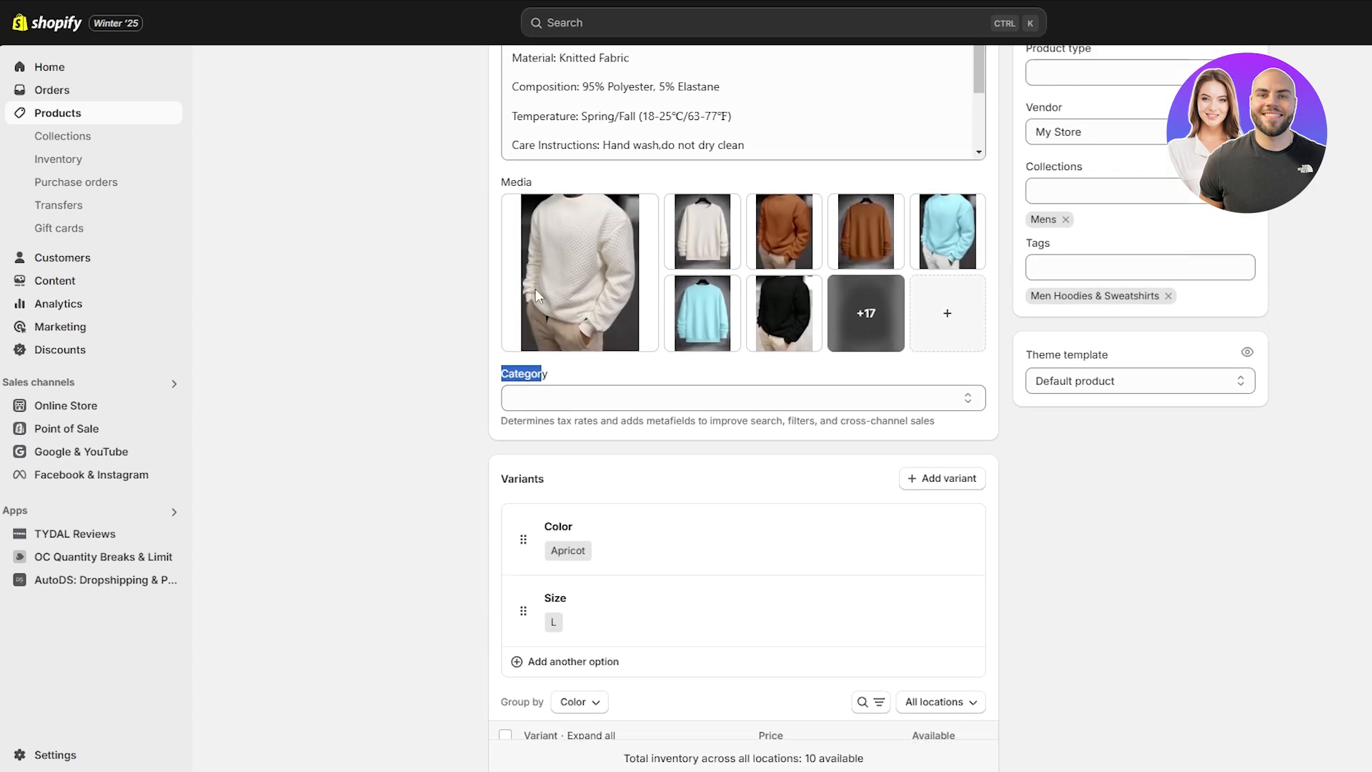
pyautogui.scroll(-3, 593, 530)
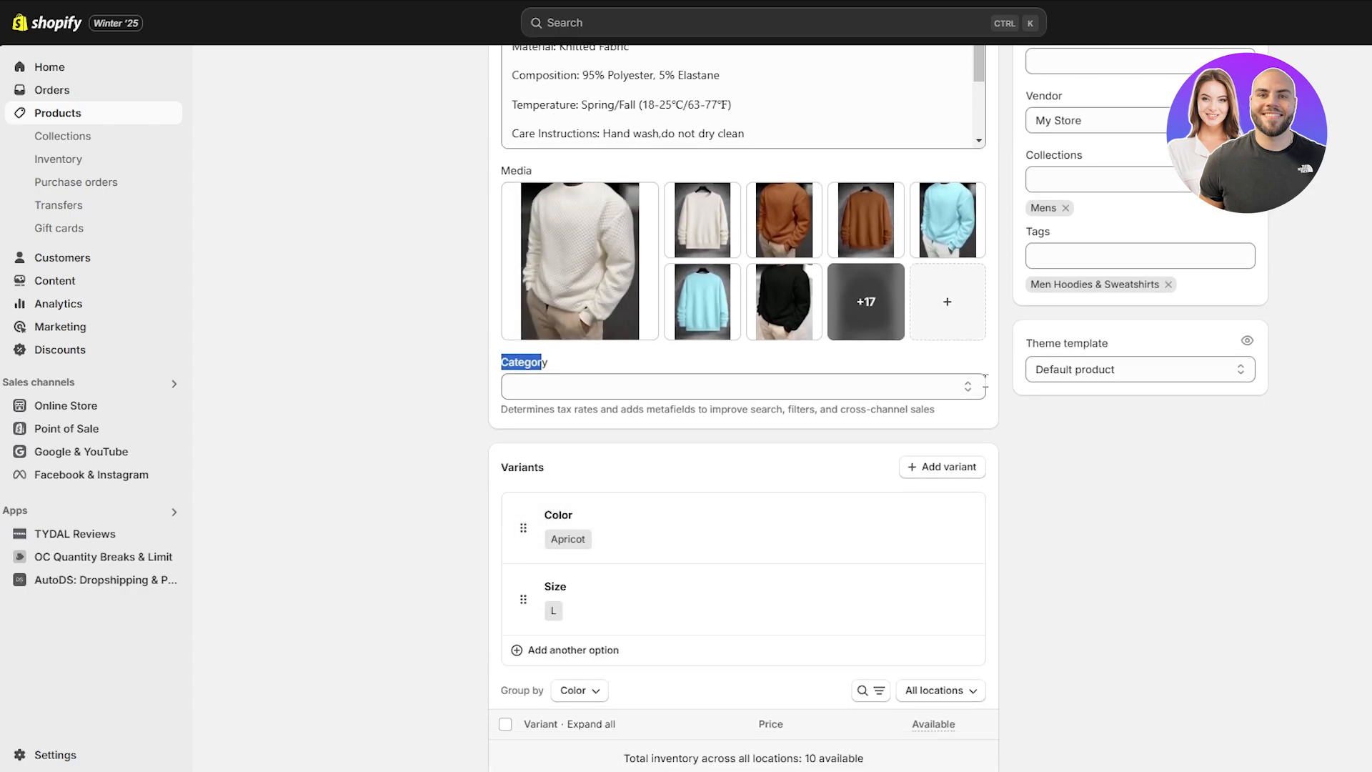
pyautogui.scroll(2, 958, 558)
pyautogui.scroll(1, 987, 616)
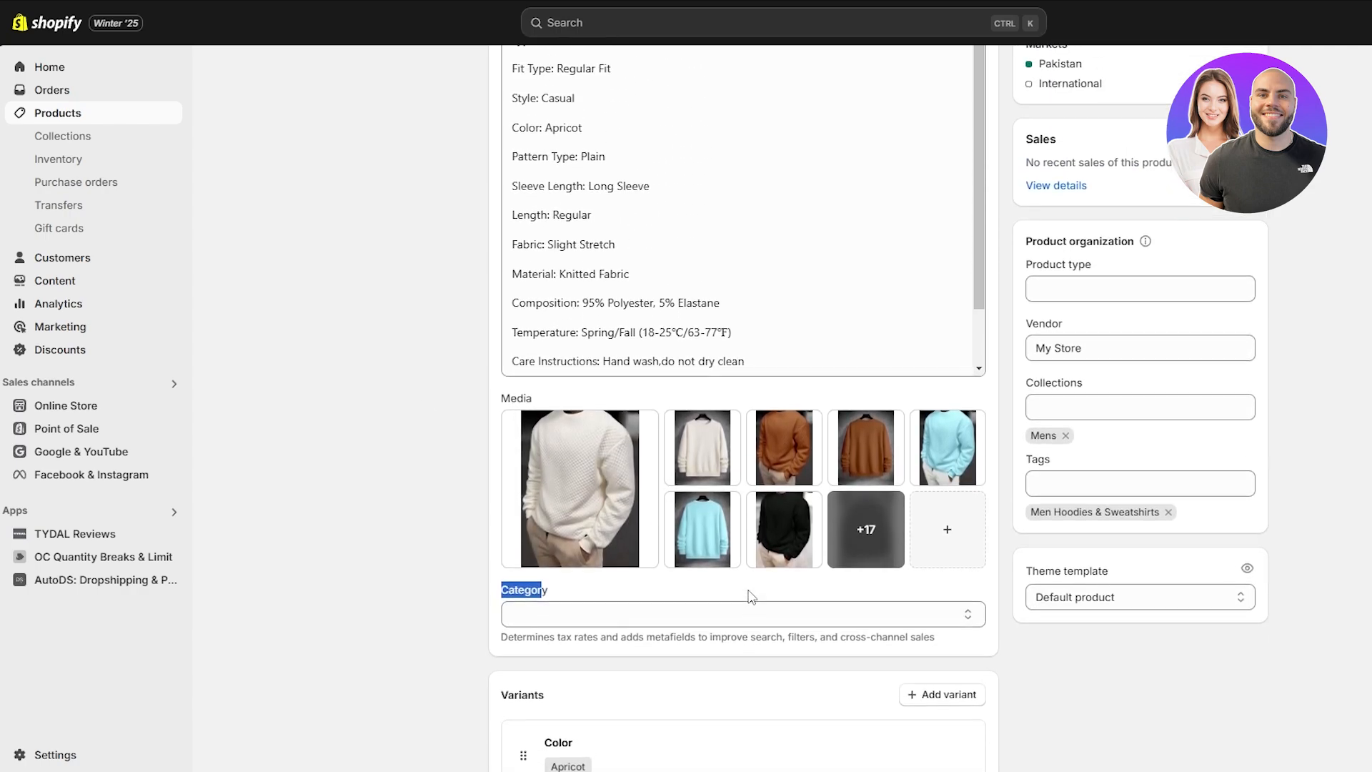
pyautogui.scroll(-1, 987, 616)
# Step: Set the sweatshirt's product category to Apparel & Accessories
pyautogui.click(983, 550)
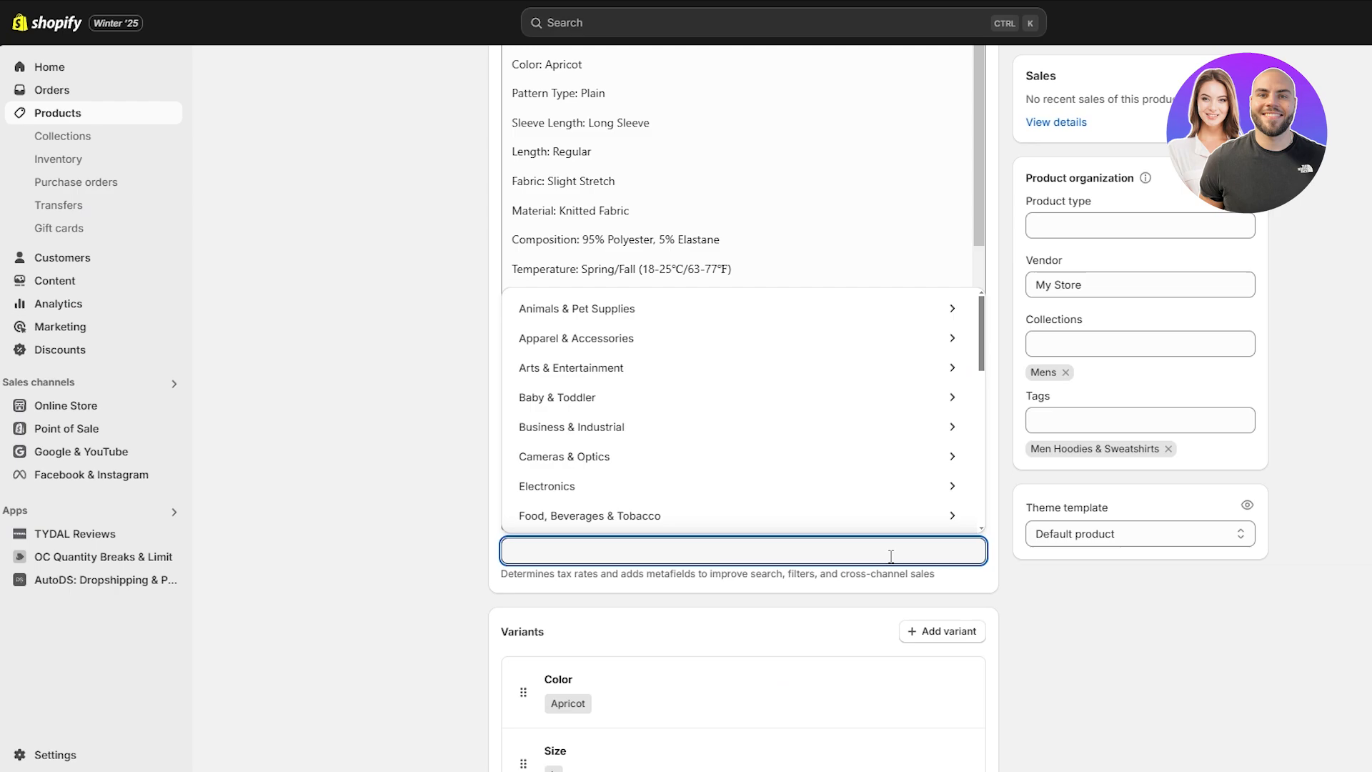
pyautogui.scroll(-3, 612, 395)
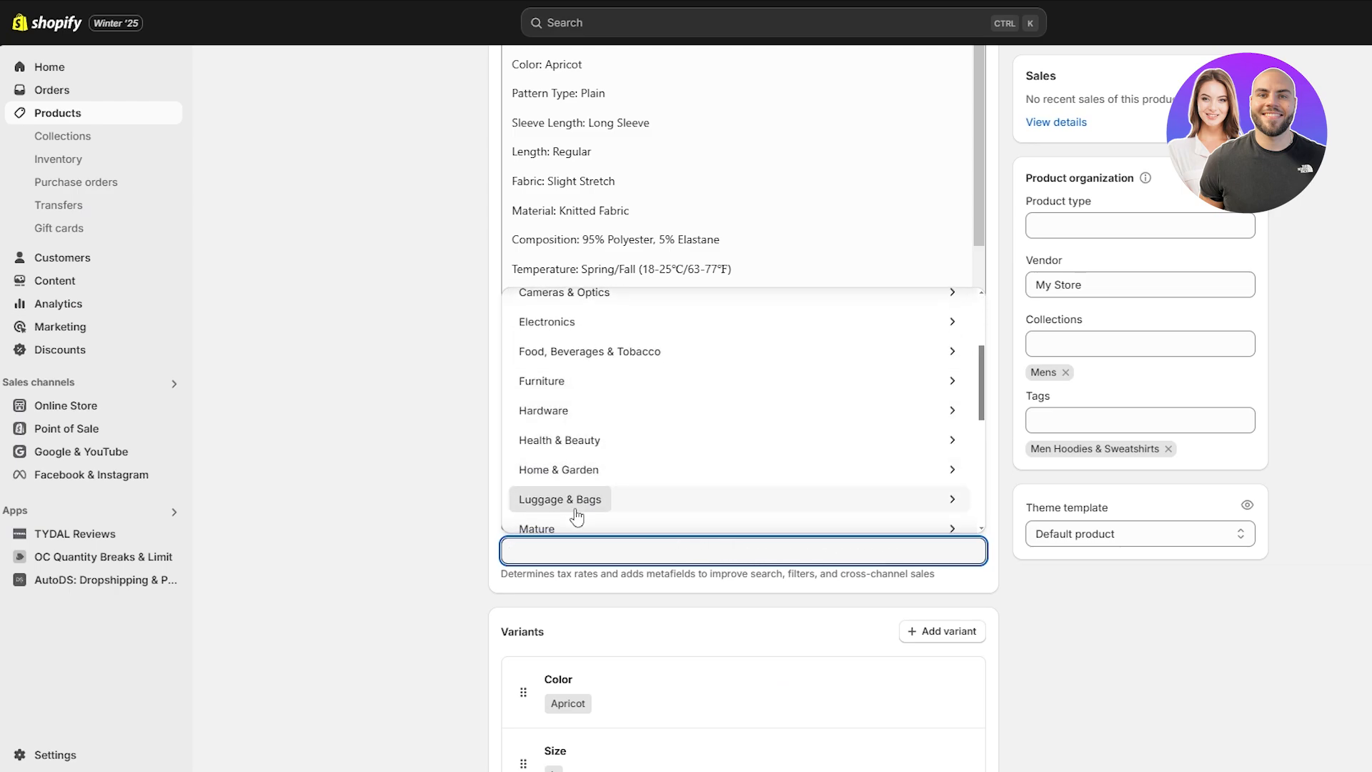
pyautogui.scroll(2, 577, 515)
pyautogui.scroll(1, 586, 486)
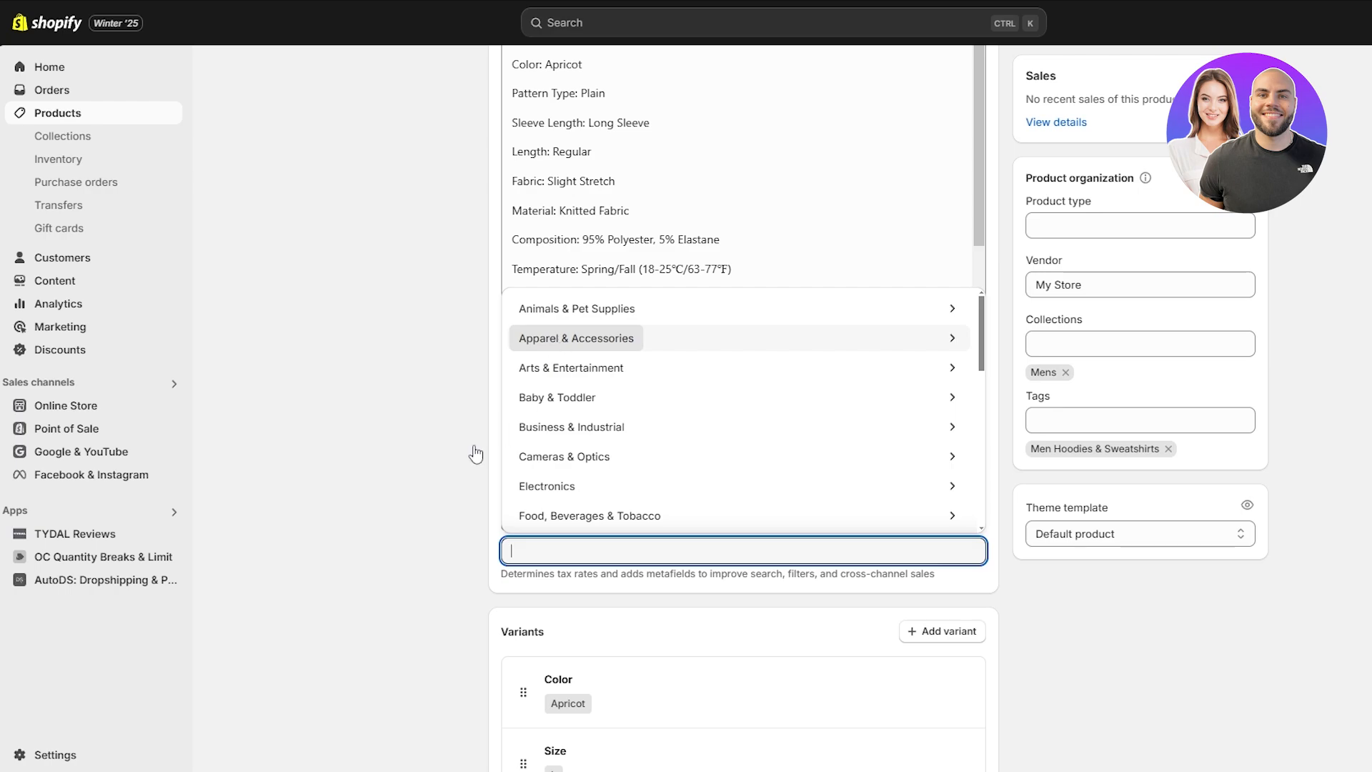
pyautogui.press('Return')
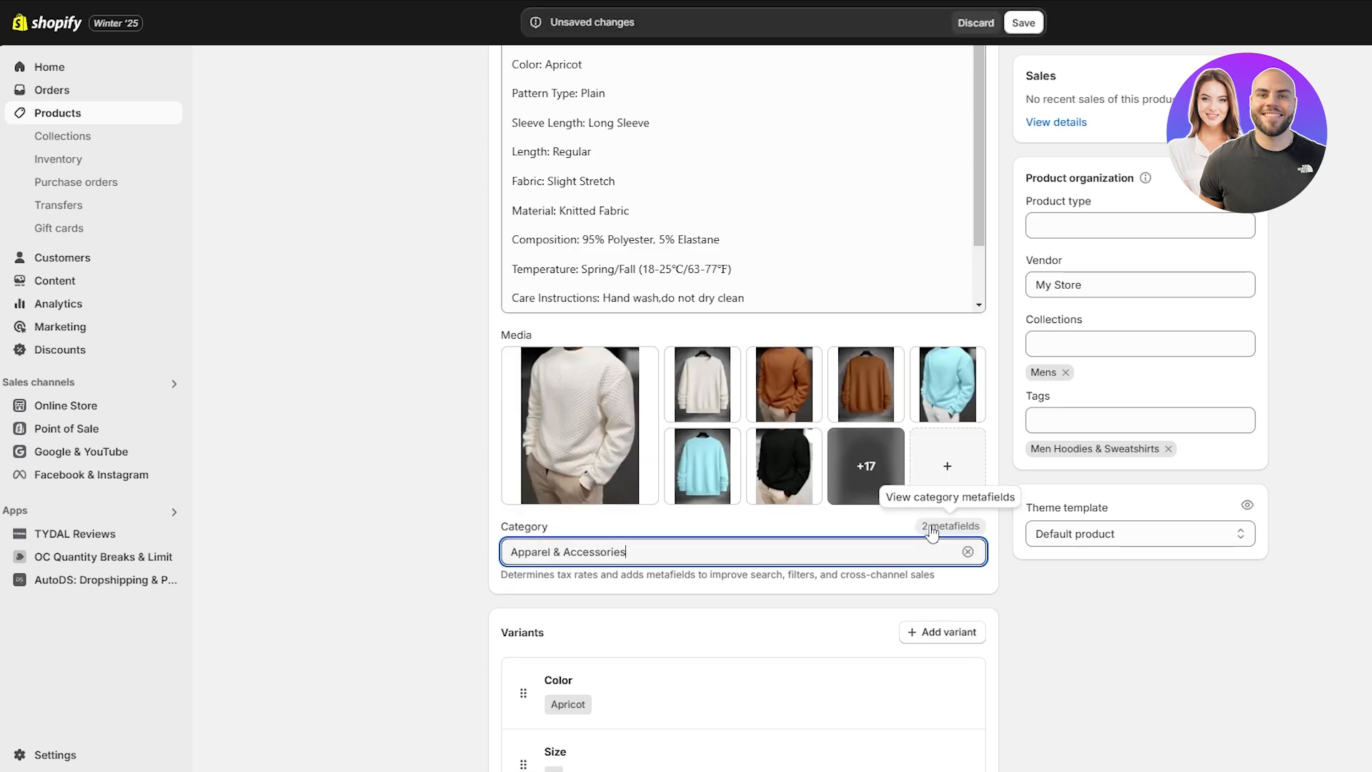
# Step: Add the Color category metafield to the sweatshirt product
pyautogui.scroll(-5, 931, 530)
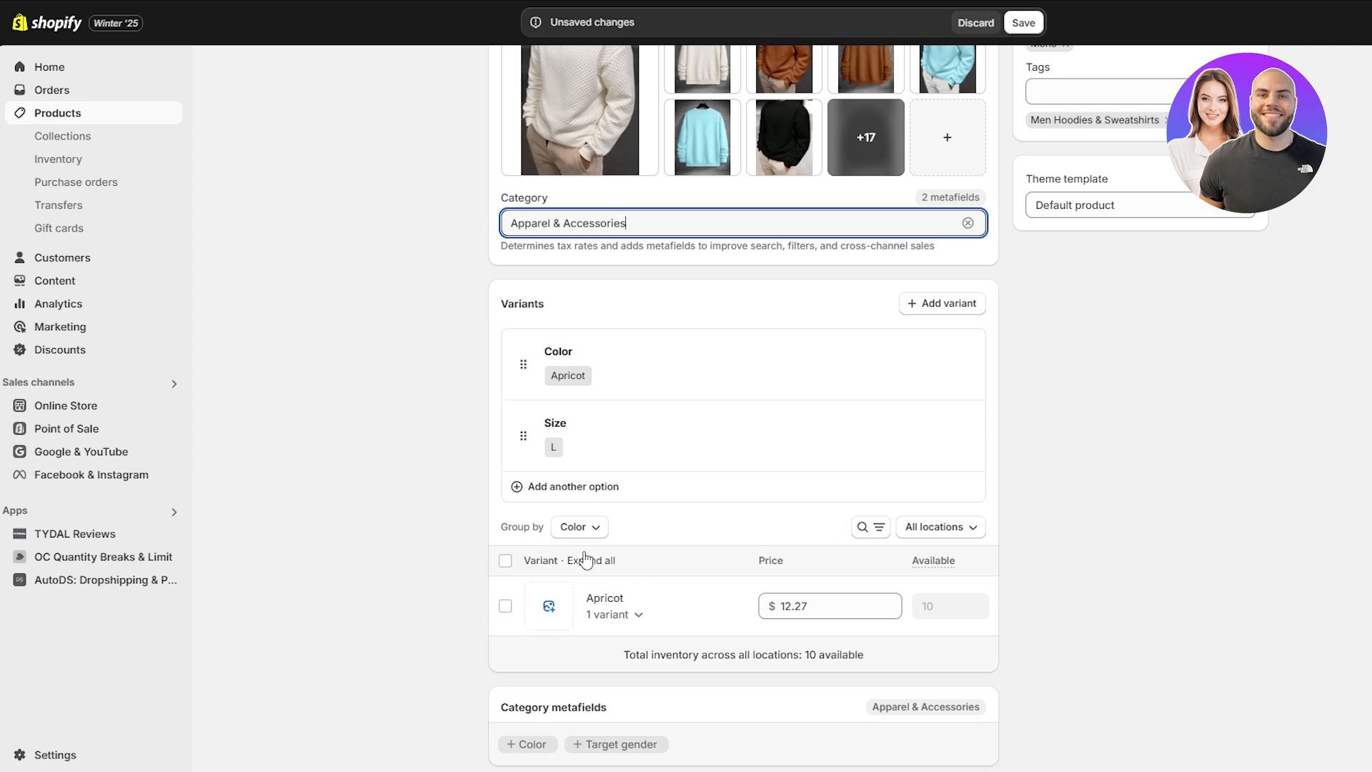
pyautogui.scroll(-3, 541, 467)
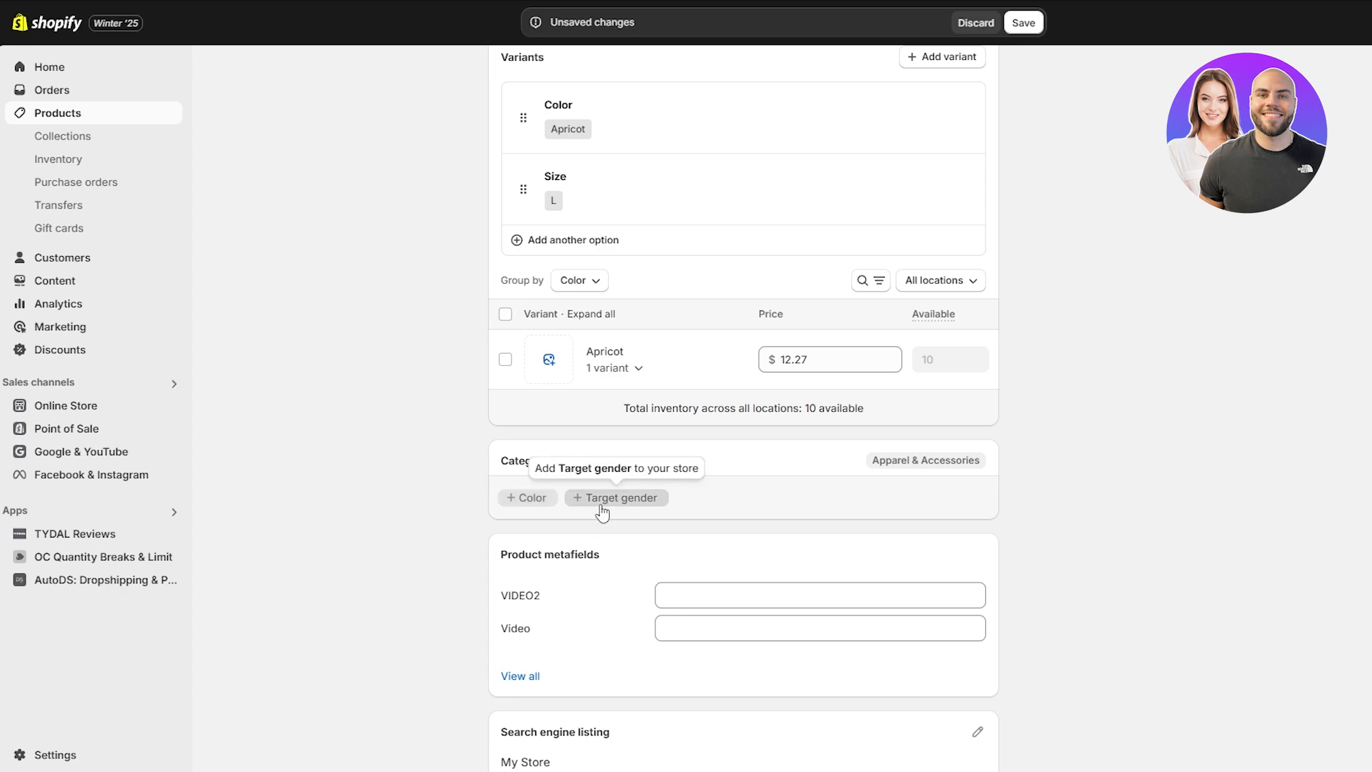
pyautogui.click(527, 499)
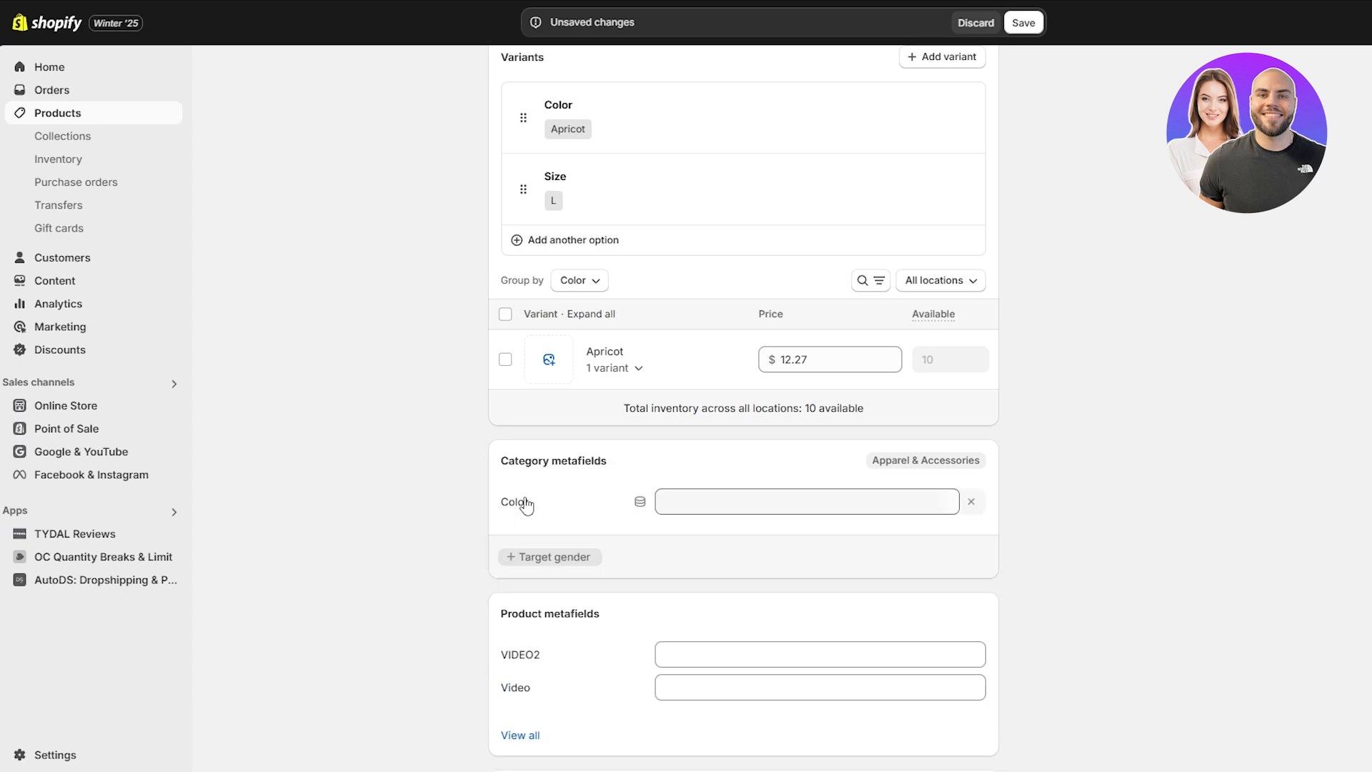
# Step: Select the default White entry as a value of the sweatshirt's Color category metafield
pyautogui.click(697, 501)
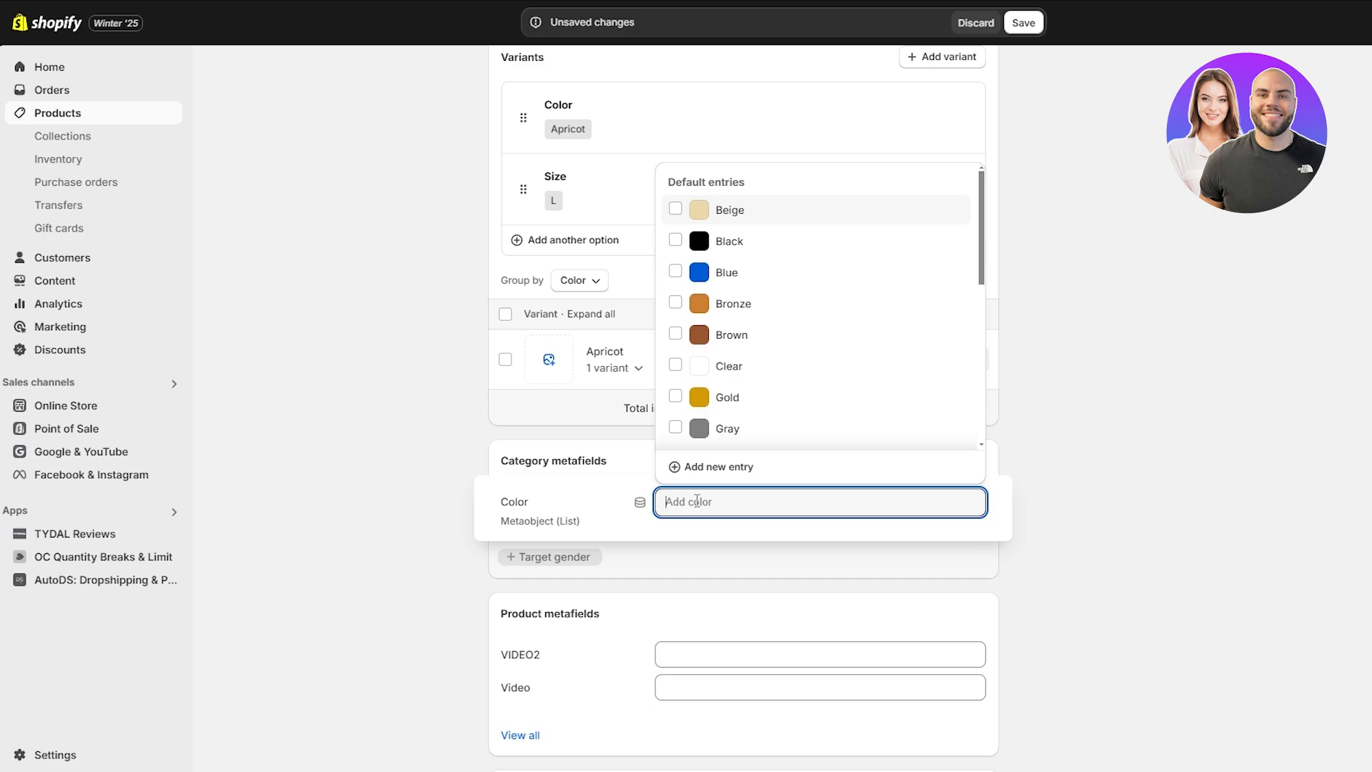
pyautogui.scroll(-5, 789, 291)
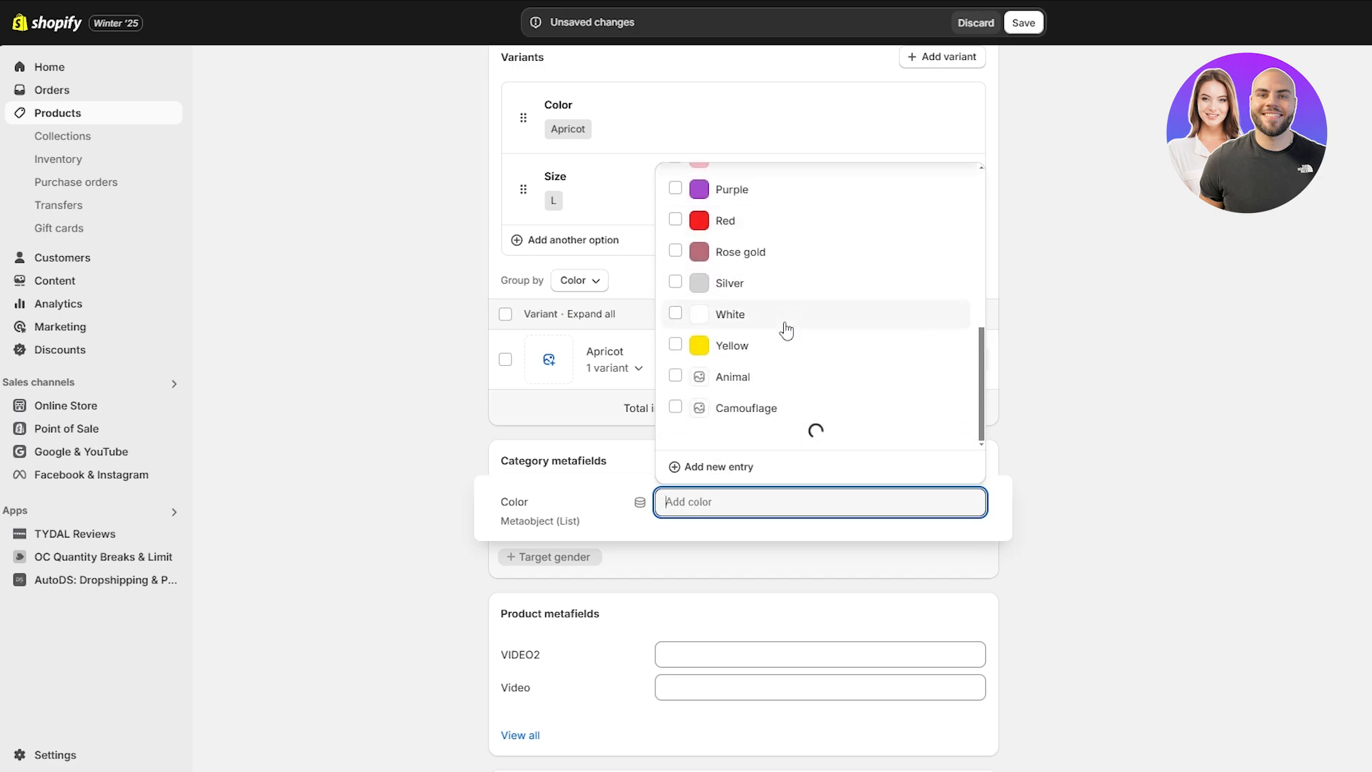
pyautogui.scroll(-3, 702, 436)
pyautogui.scroll(3, 700, 429)
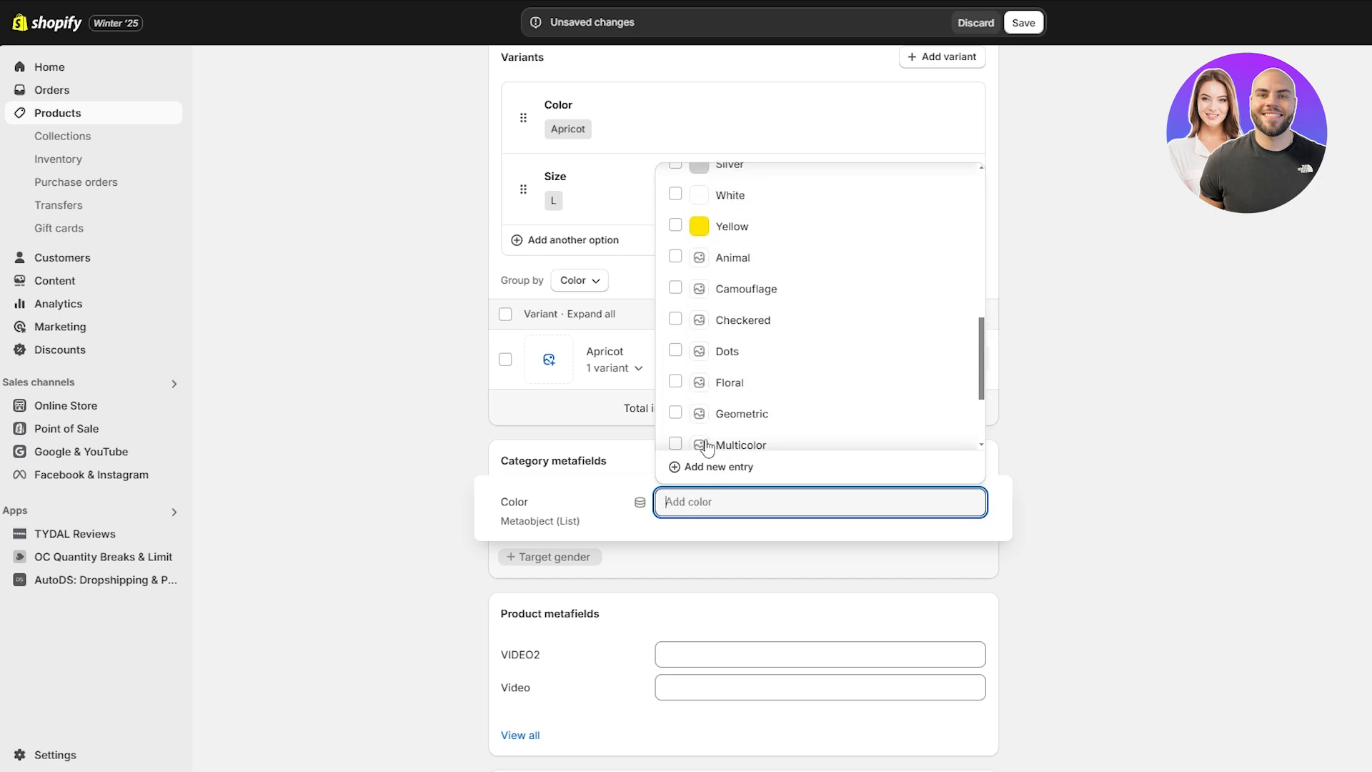
pyautogui.scroll(2, 693, 422)
pyautogui.click(676, 396)
# Step: Compare the product photos with the default color entries and add Brown to the Color category metafield
pyautogui.scroll(9, 465, 389)
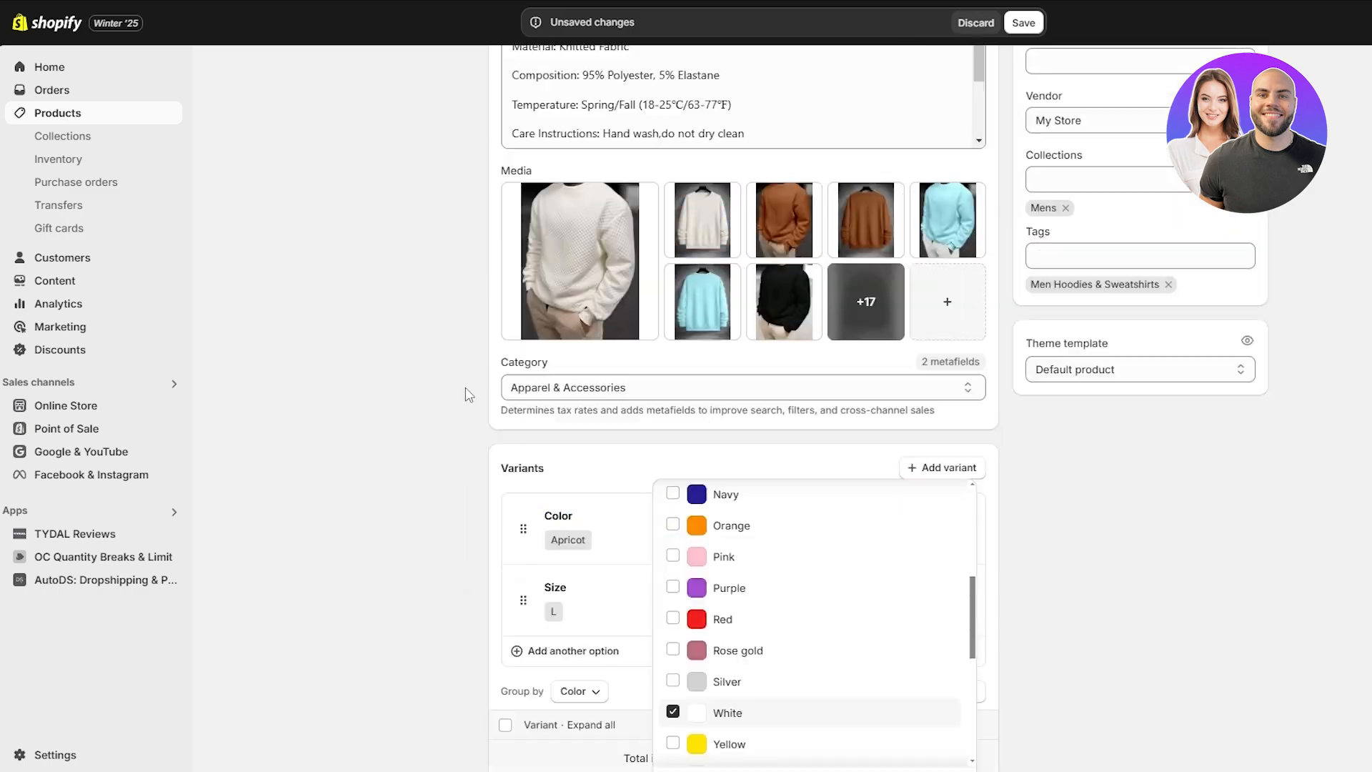
pyautogui.scroll(-6, 865, 464)
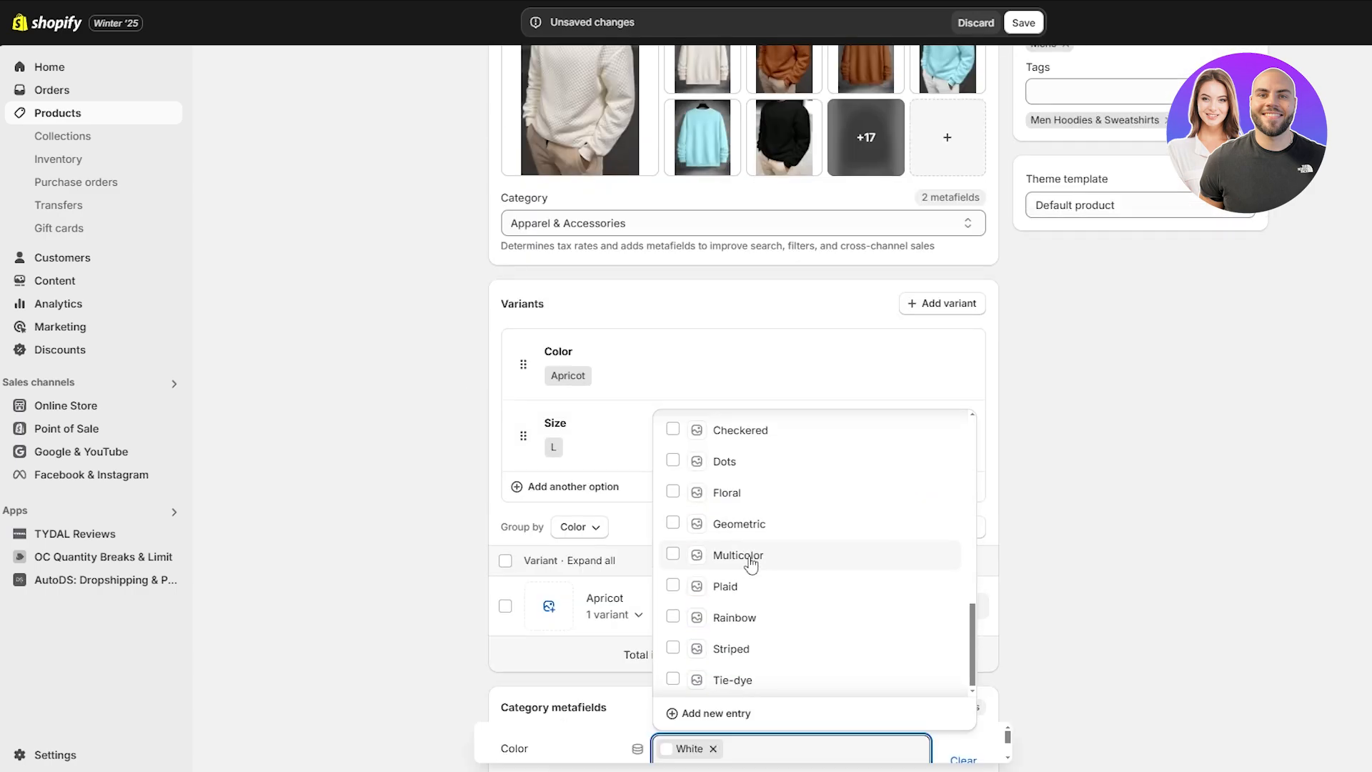
pyautogui.scroll(5, 758, 647)
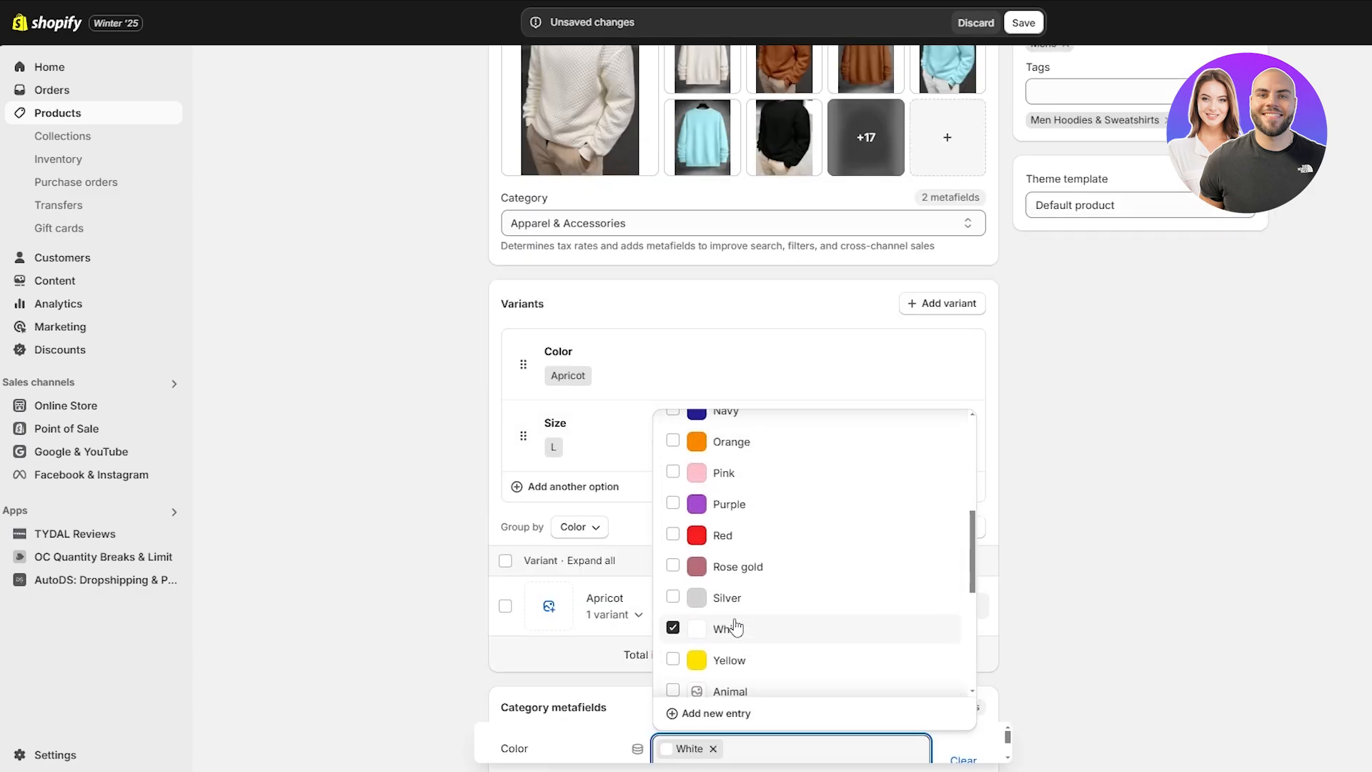
pyautogui.scroll(4, 701, 536)
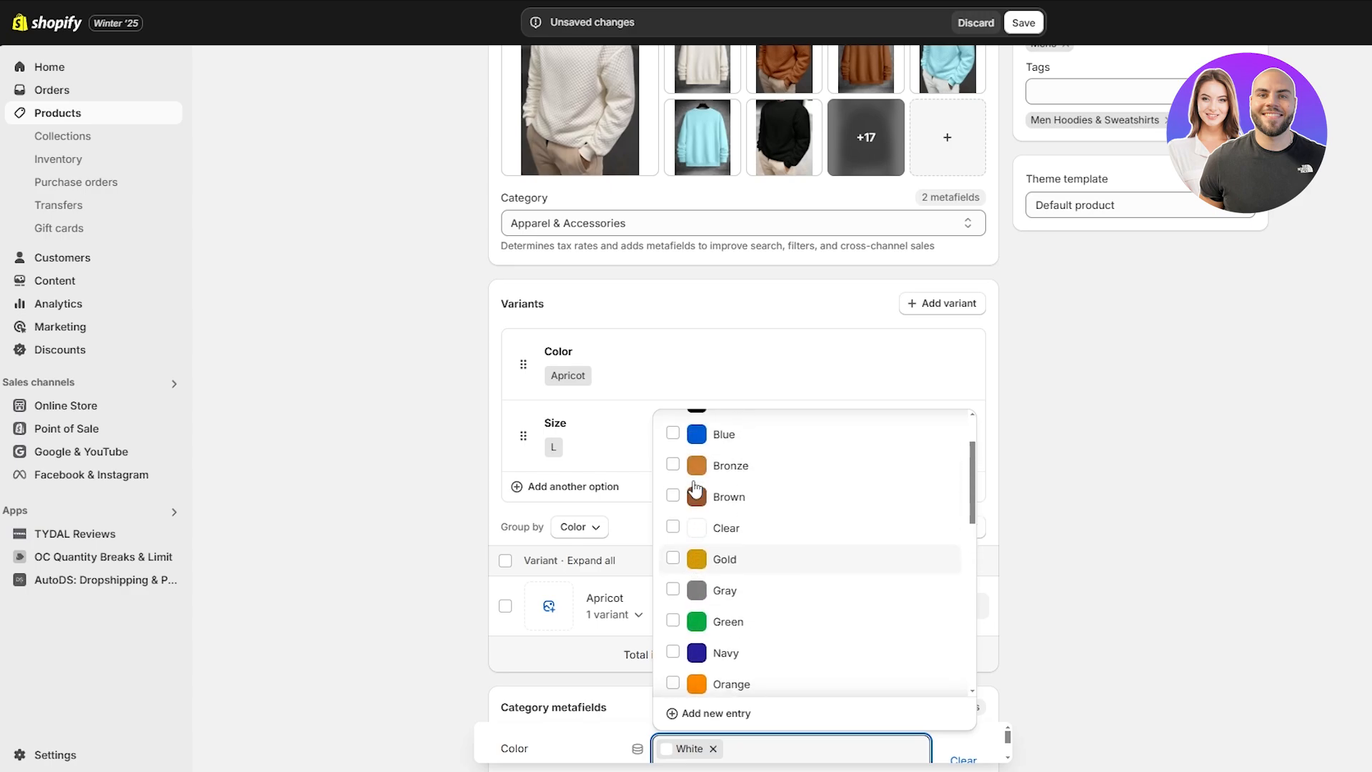
pyautogui.scroll(1, 679, 543)
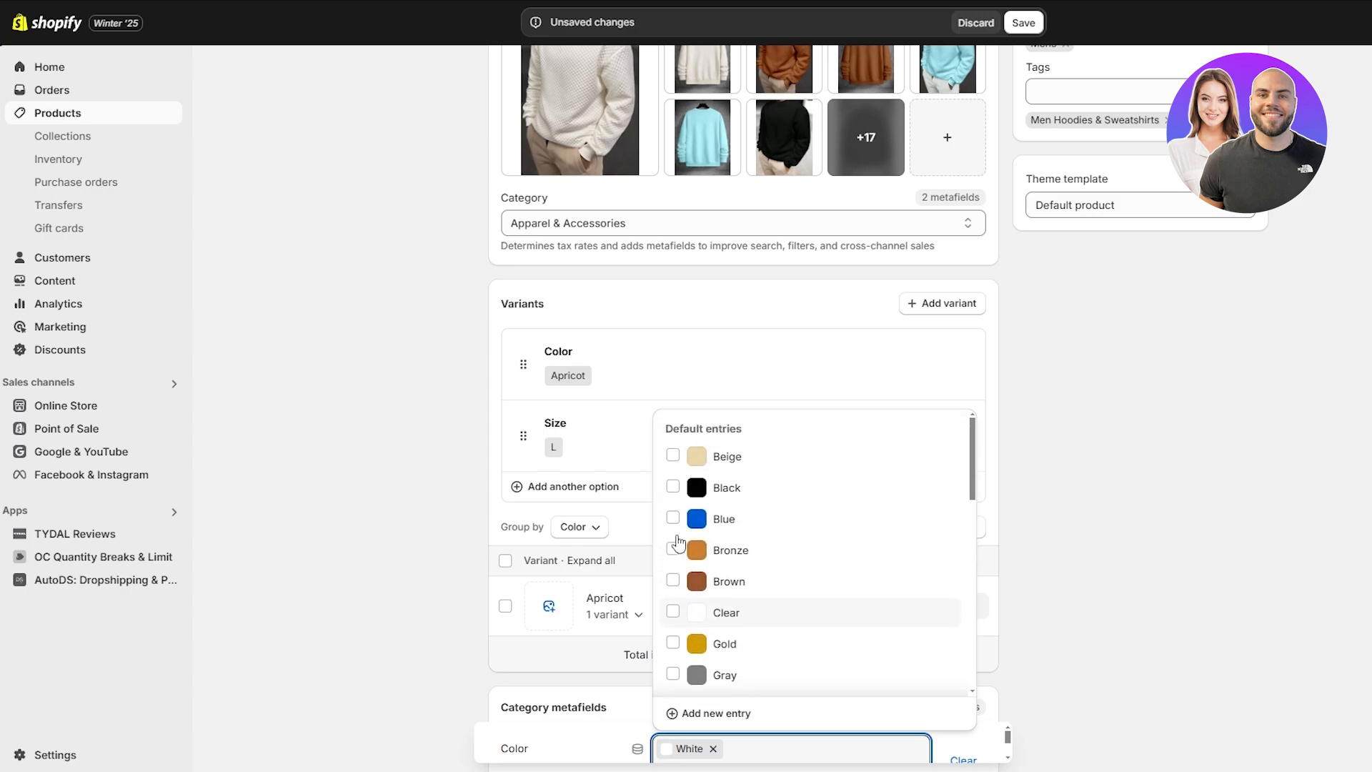
pyautogui.scroll(-1, 679, 501)
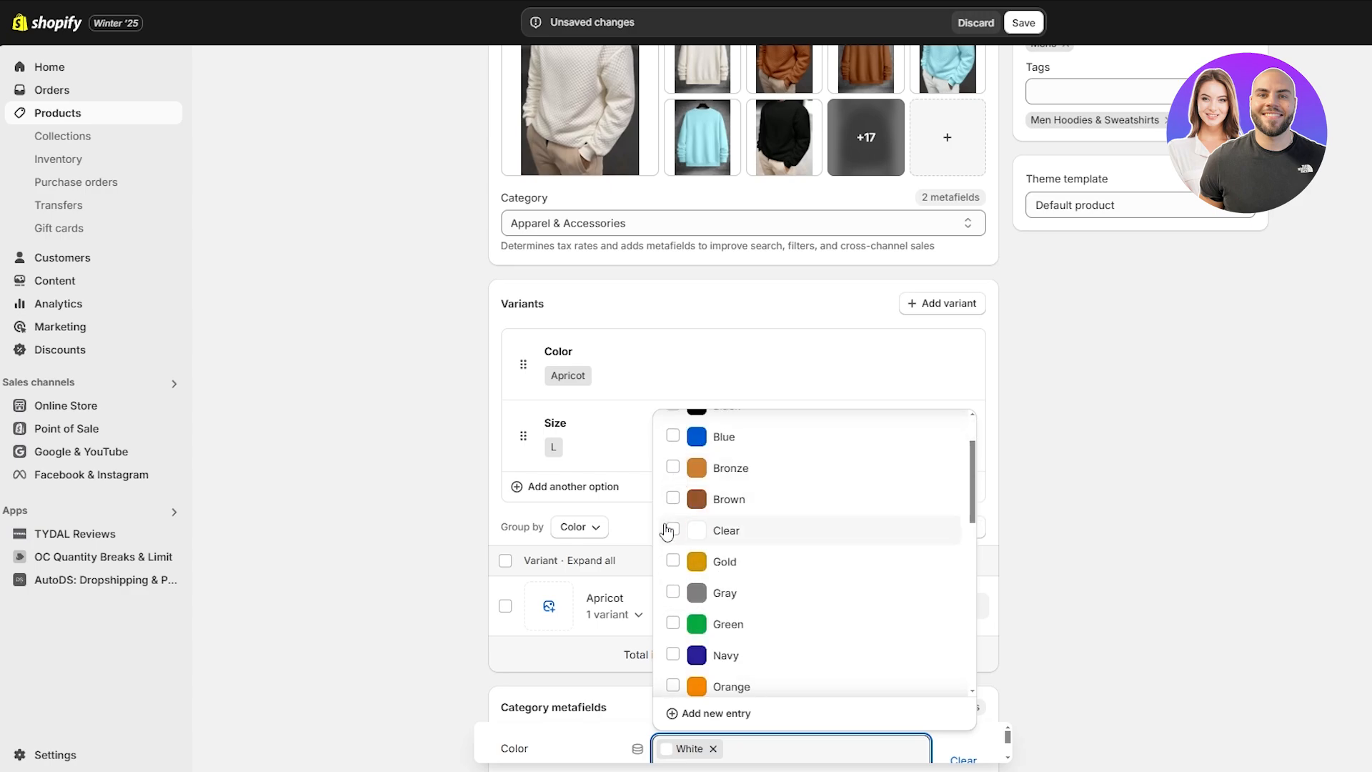
pyautogui.click(674, 499)
# Step: Create a new entry for the Color category metafield and label it Cyan
pyautogui.scroll(-3, 677, 514)
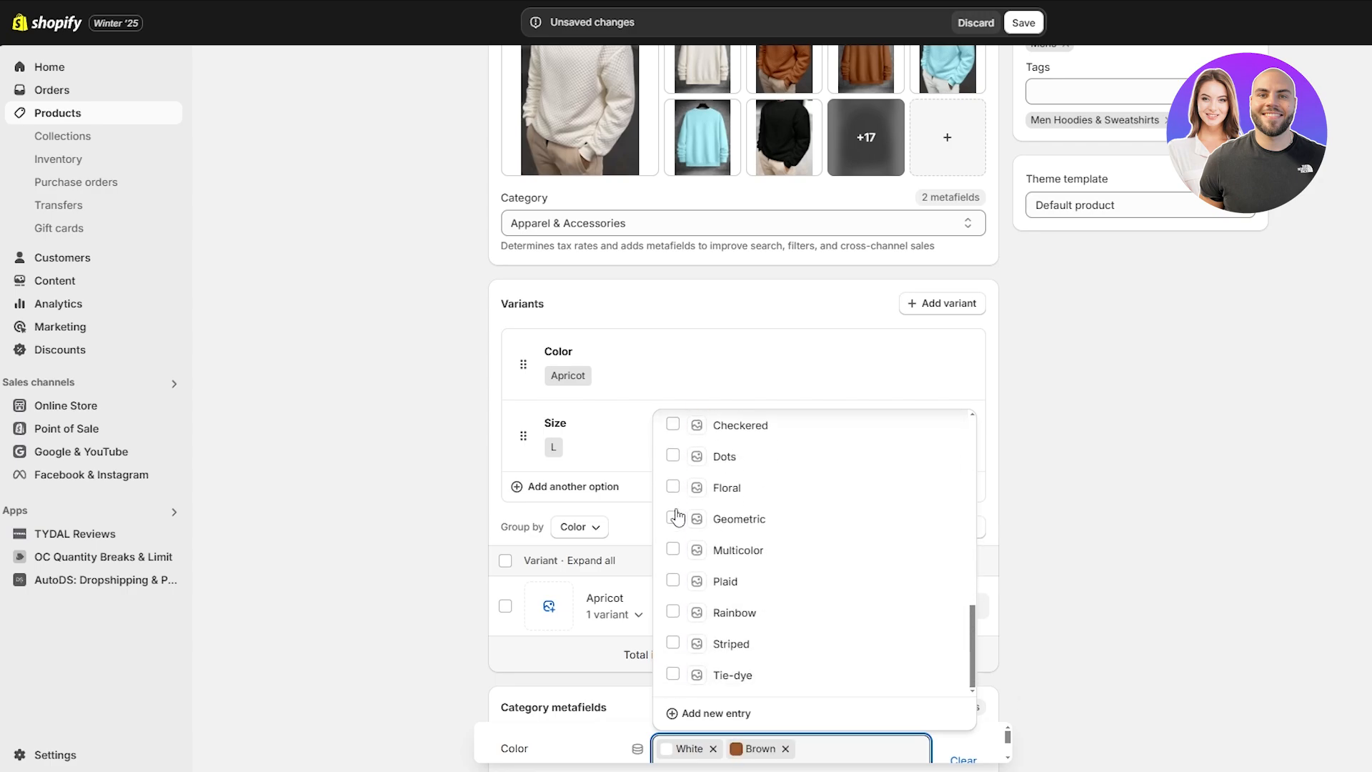
pyautogui.scroll(3, 678, 516)
pyautogui.scroll(1, 678, 516)
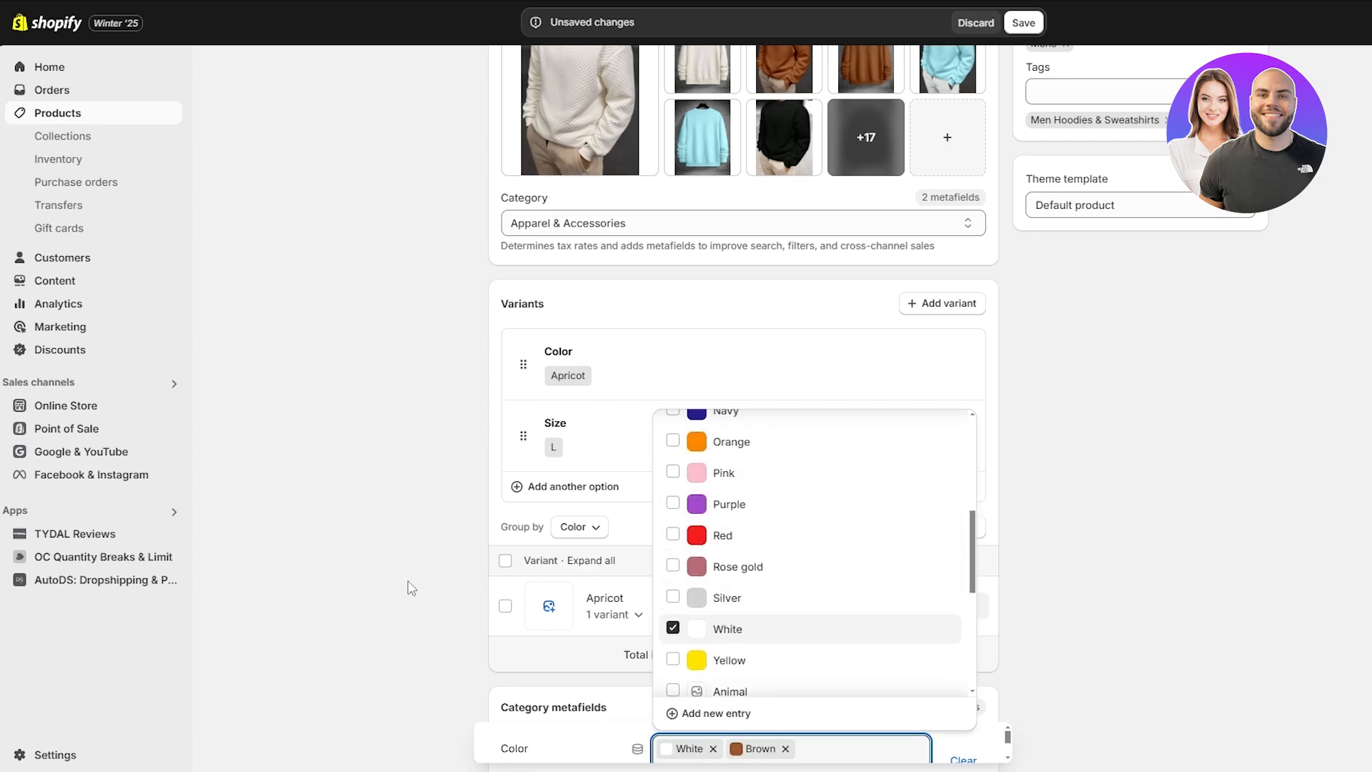
pyautogui.scroll(-3, 815, 544)
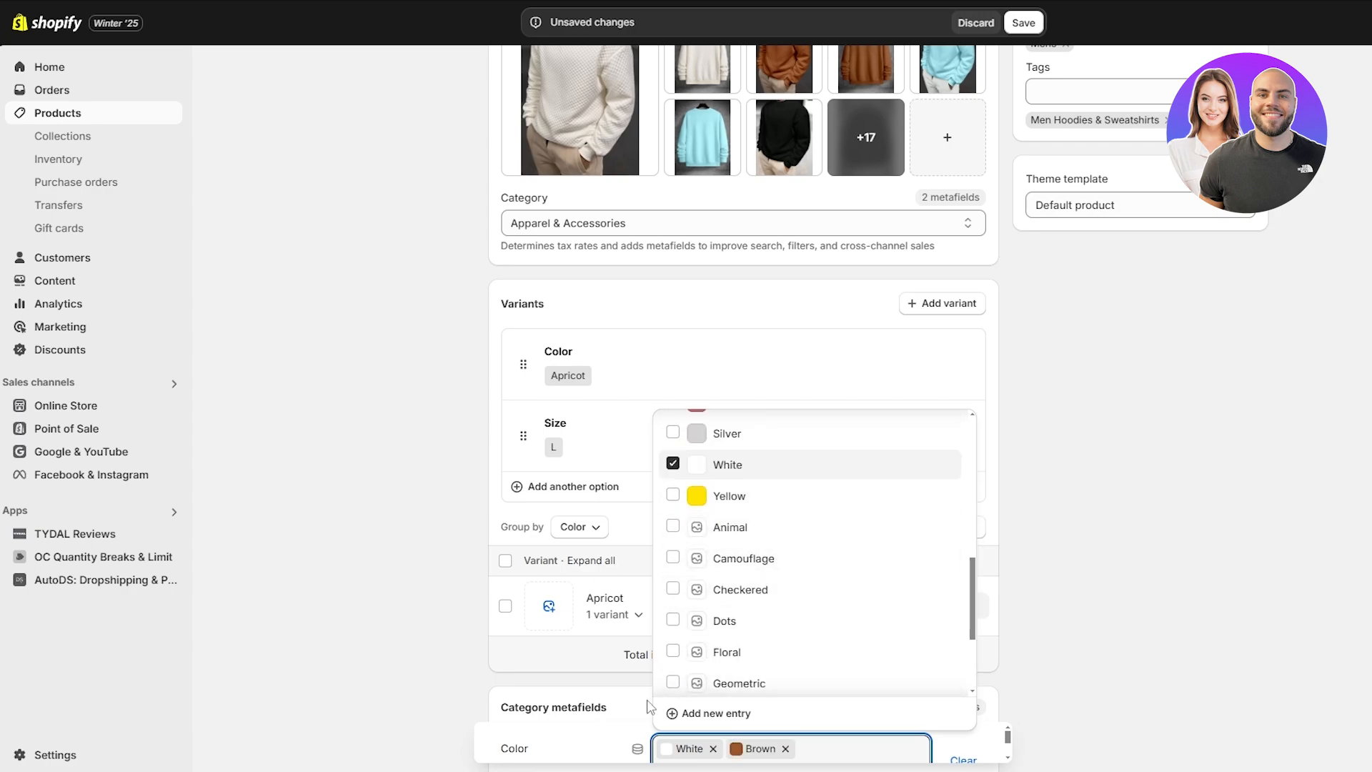
pyautogui.click(750, 715)
pyautogui.click(448, 200)
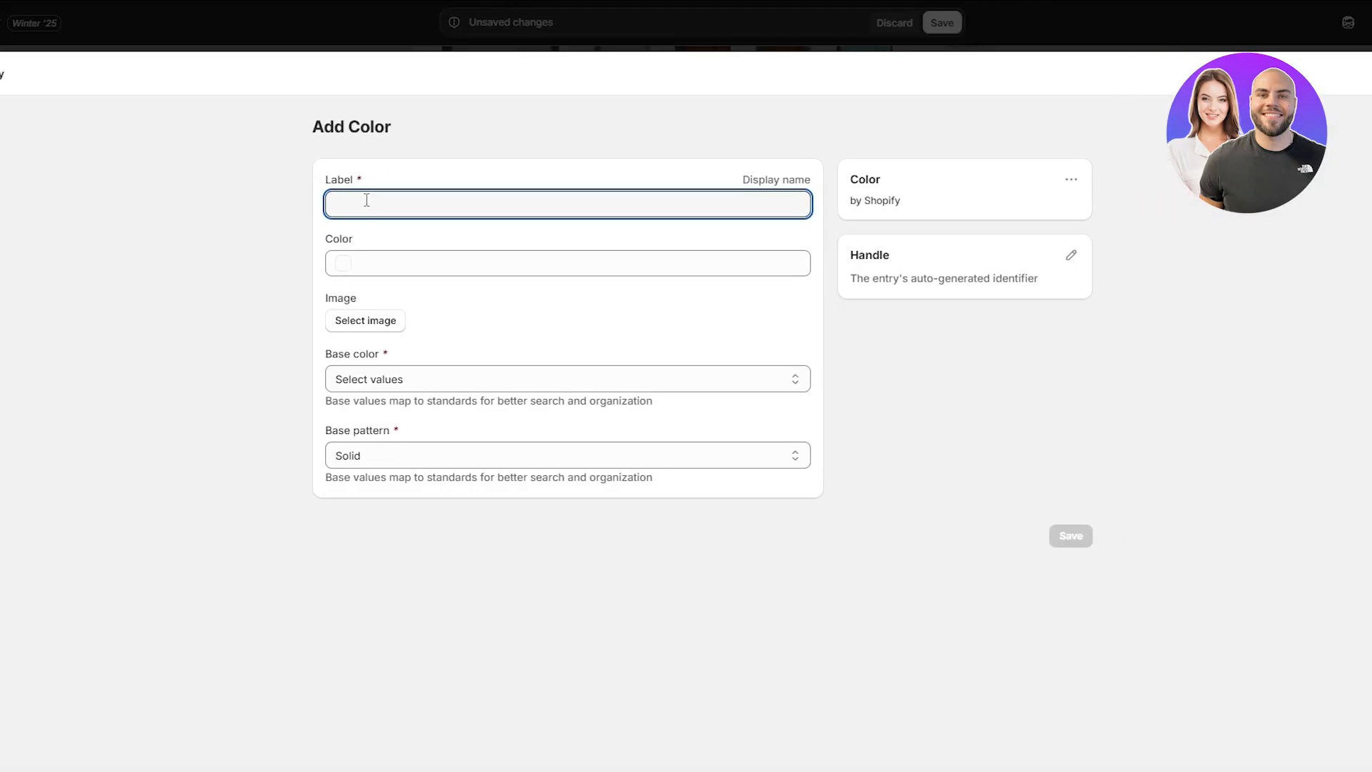
pyautogui.write('Cyan')
# Step: Pick the light blue #9ADBE9 as the Cyan entry's color
pyautogui.click(355, 261)
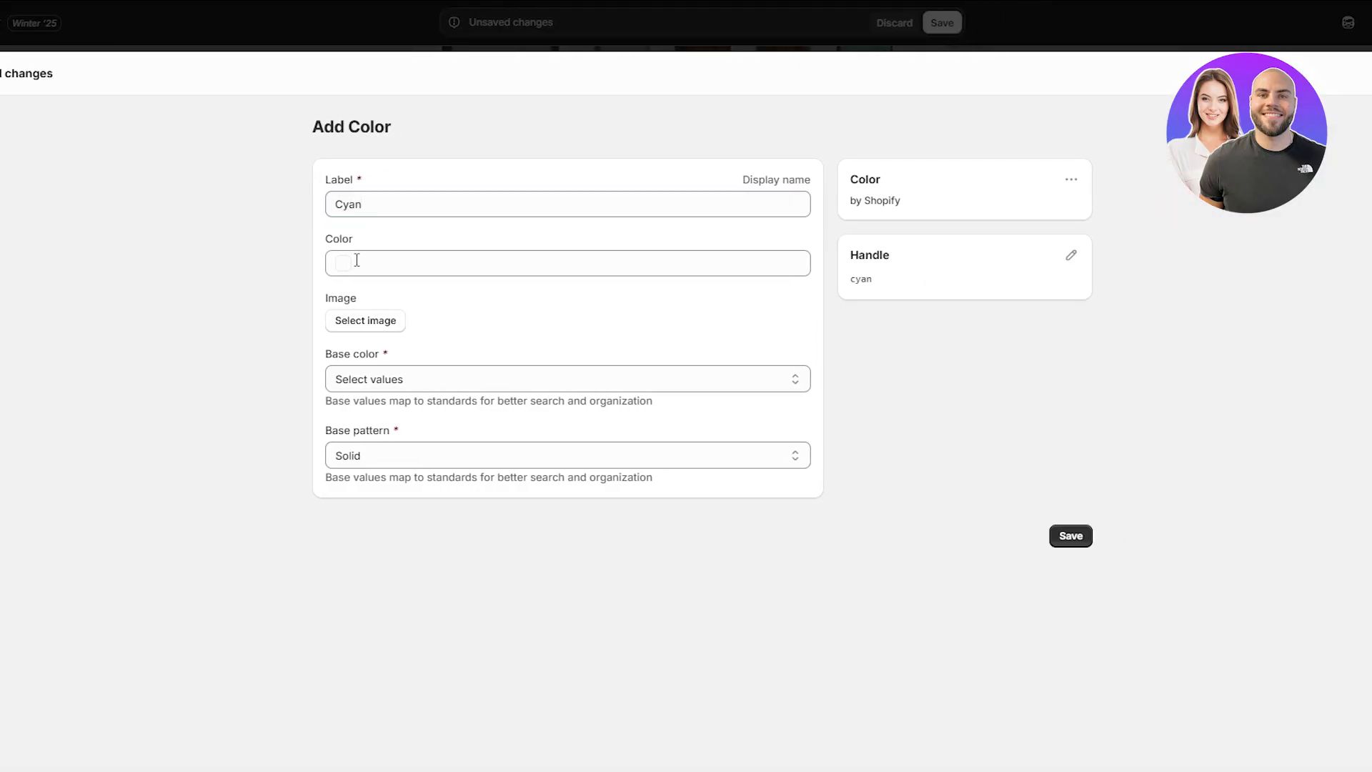
pyautogui.click(484, 327)
pyautogui.moveTo(485, 330); pyautogui.dragTo(494, 351)
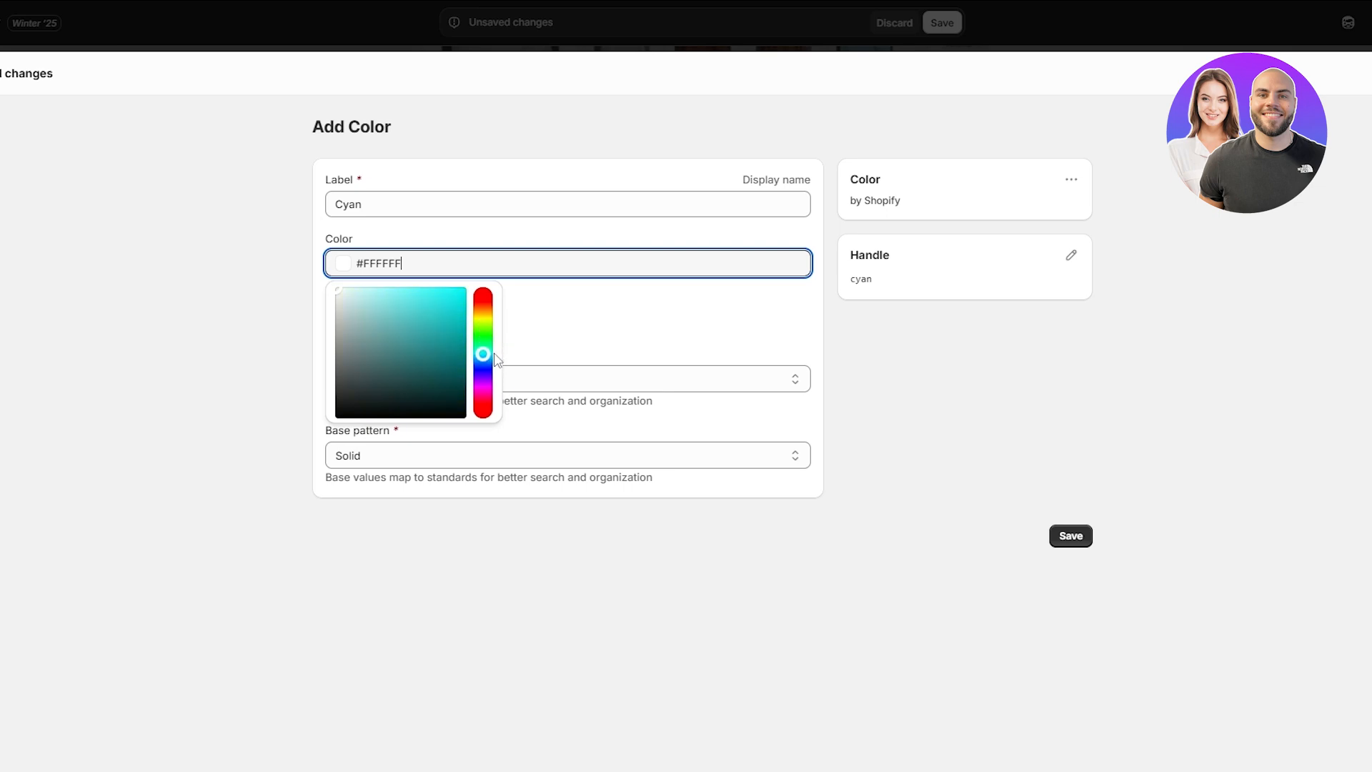
pyautogui.moveTo(410, 311); pyautogui.dragTo(380, 299)
pyautogui.click(1046, 308)
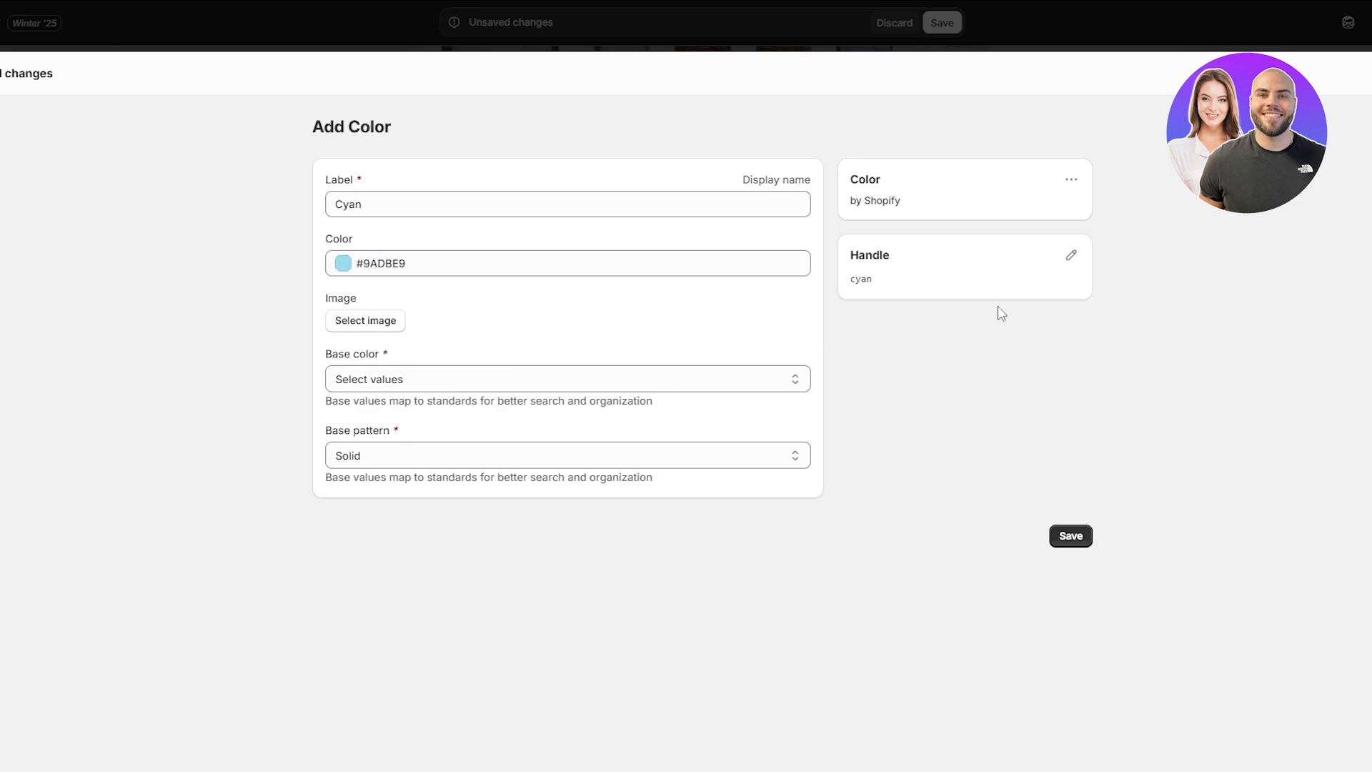
# Step: Set the Cyan entry's color to #00FFFF and darken it slightly to #00ECEC
pyautogui.click(380, 263)
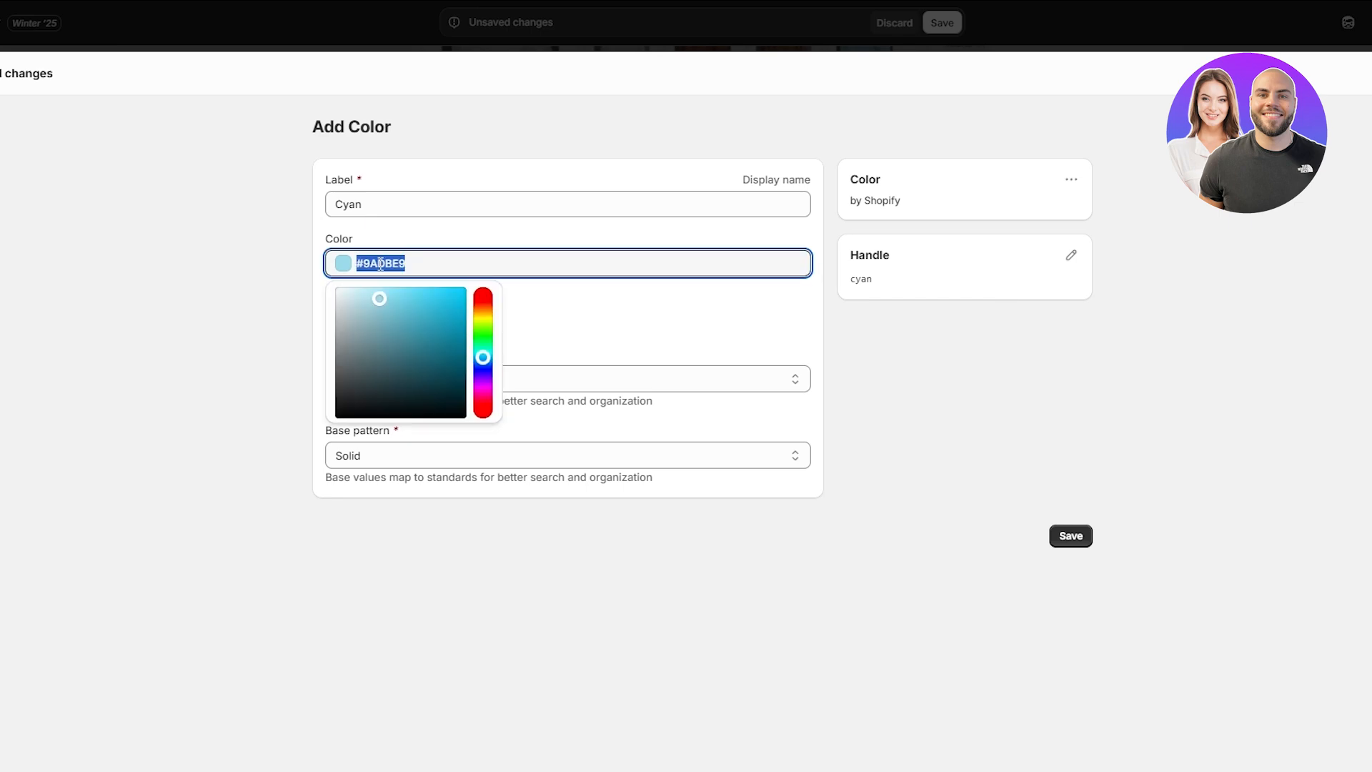
pyautogui.write('#00FFFF')
pyautogui.click(169, 319)
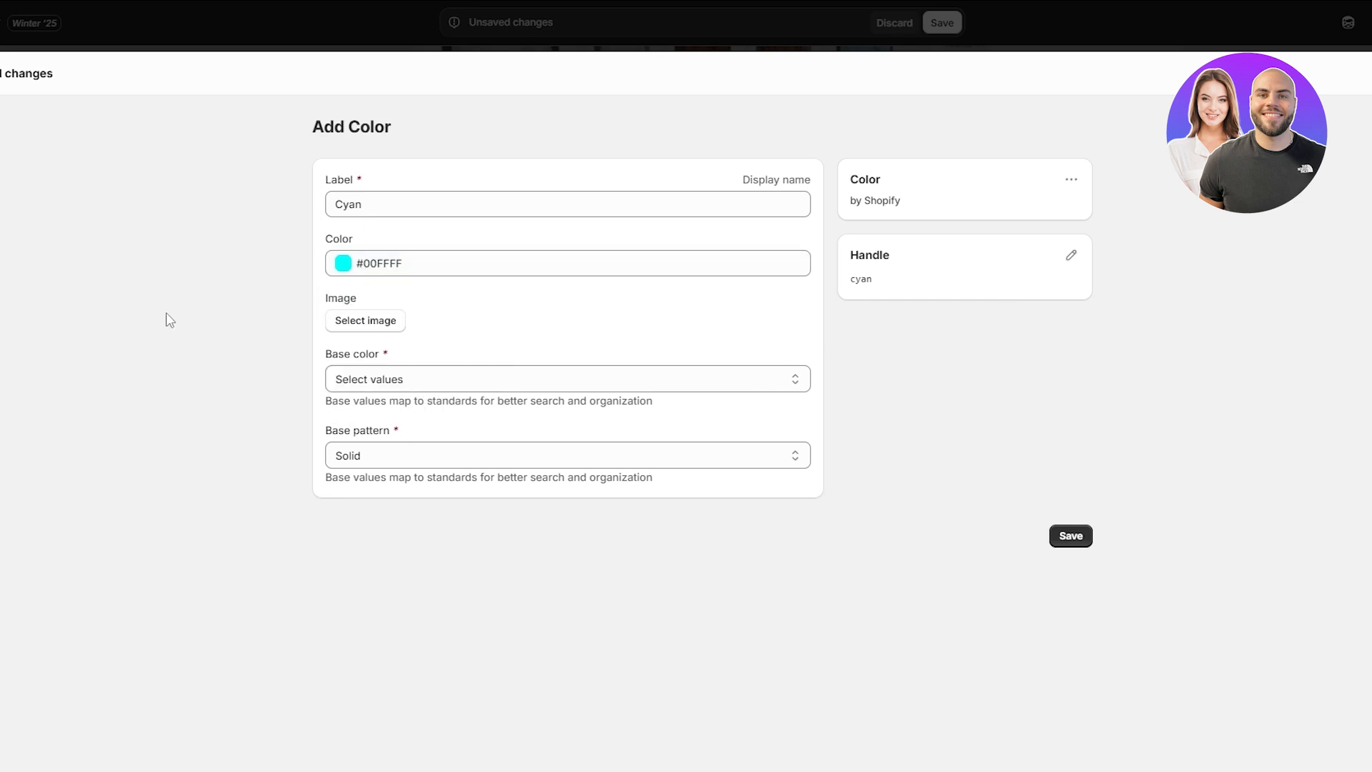
pyautogui.click(345, 262)
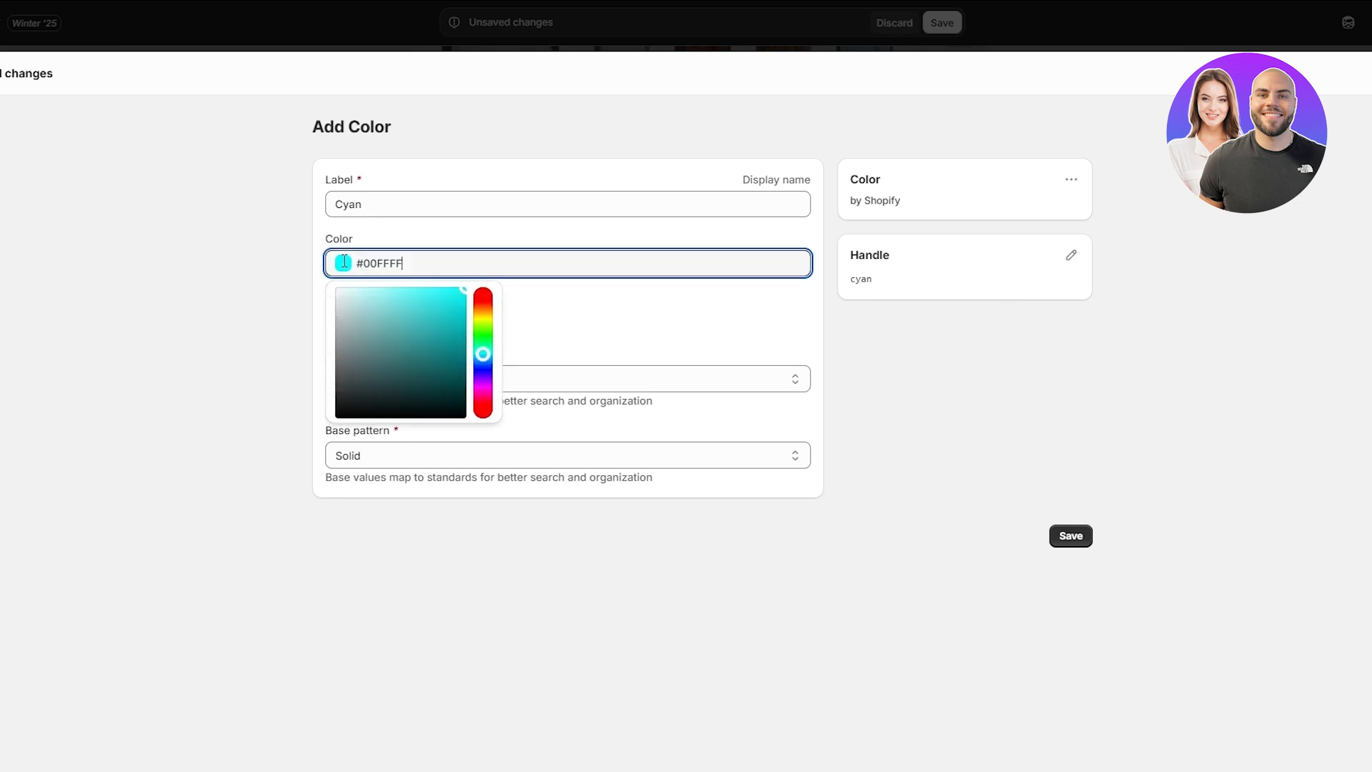
pyautogui.click(466, 298)
pyautogui.click(1094, 349)
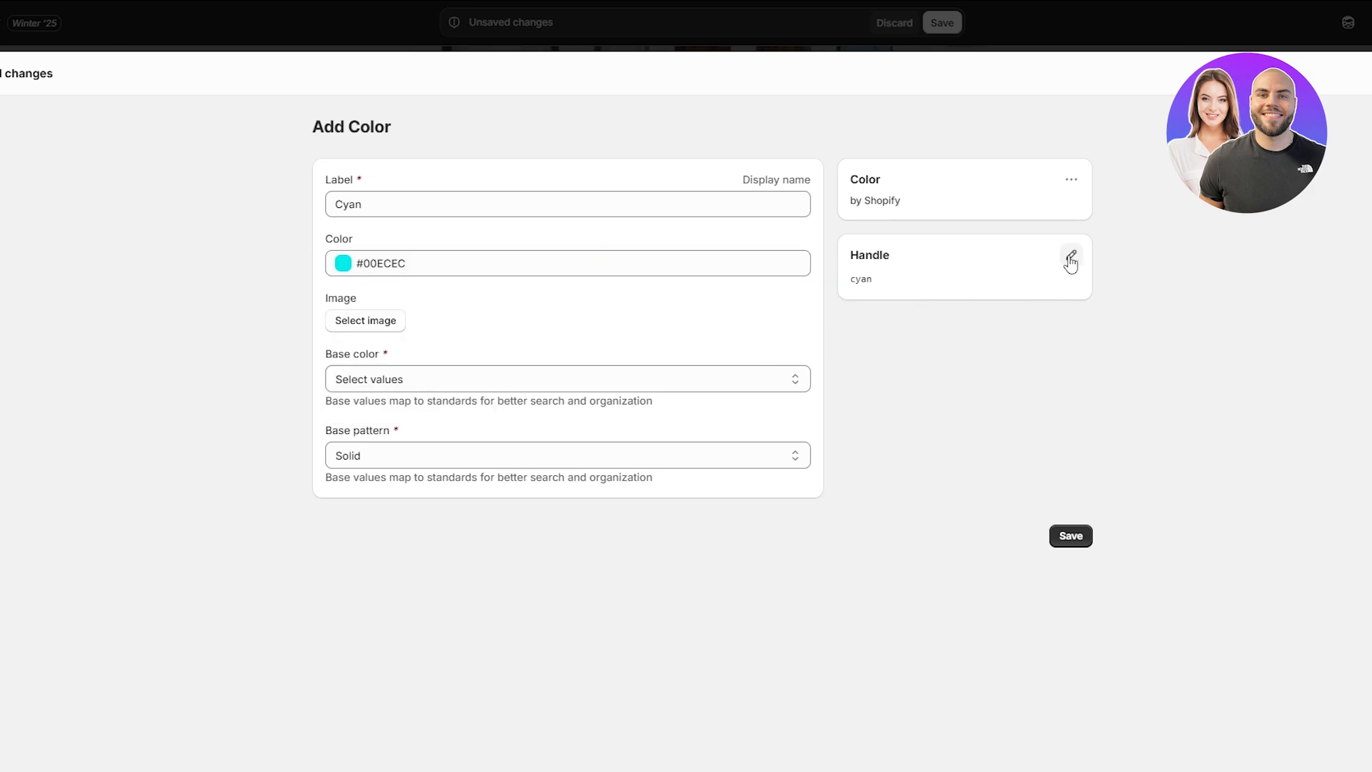
# Step: Look through the base color and base pattern options available for the Cyan entry
pyautogui.click(399, 381)
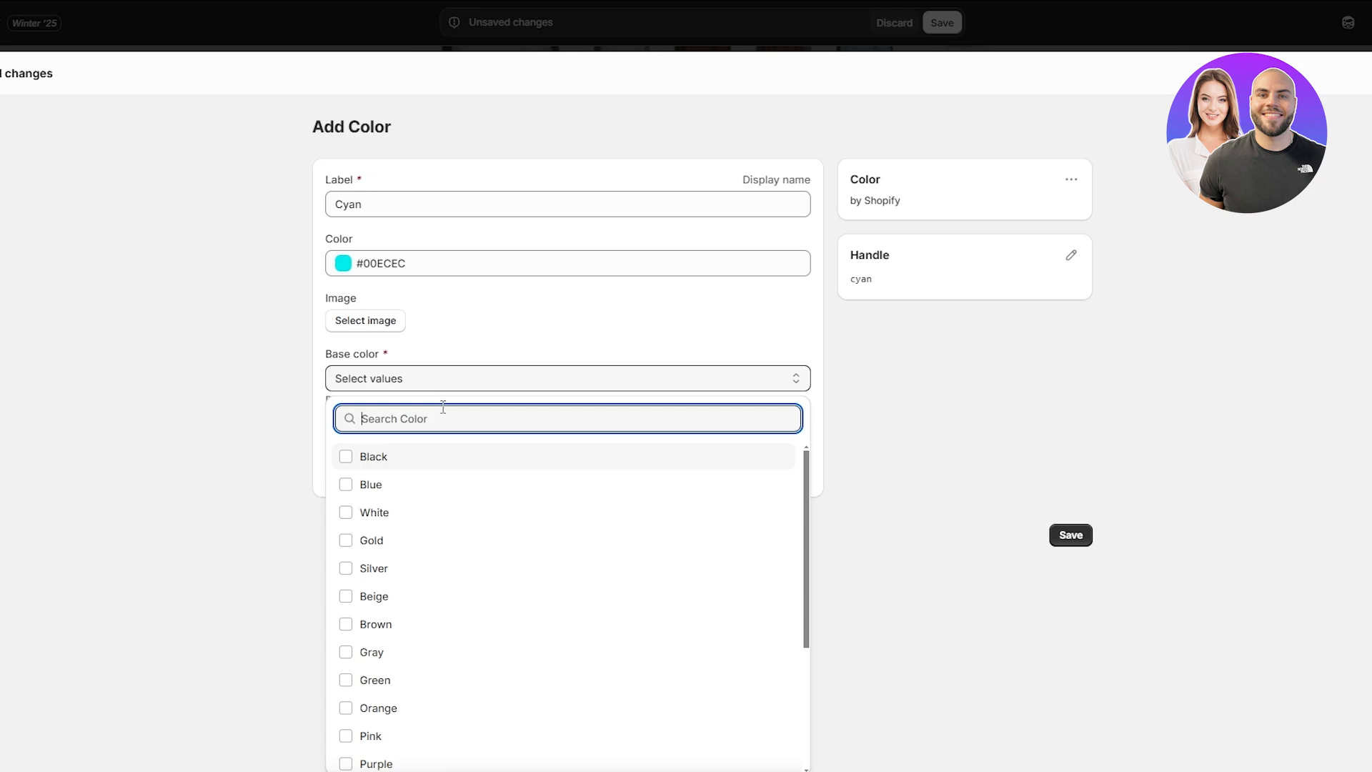
pyautogui.scroll(-3, 398, 591)
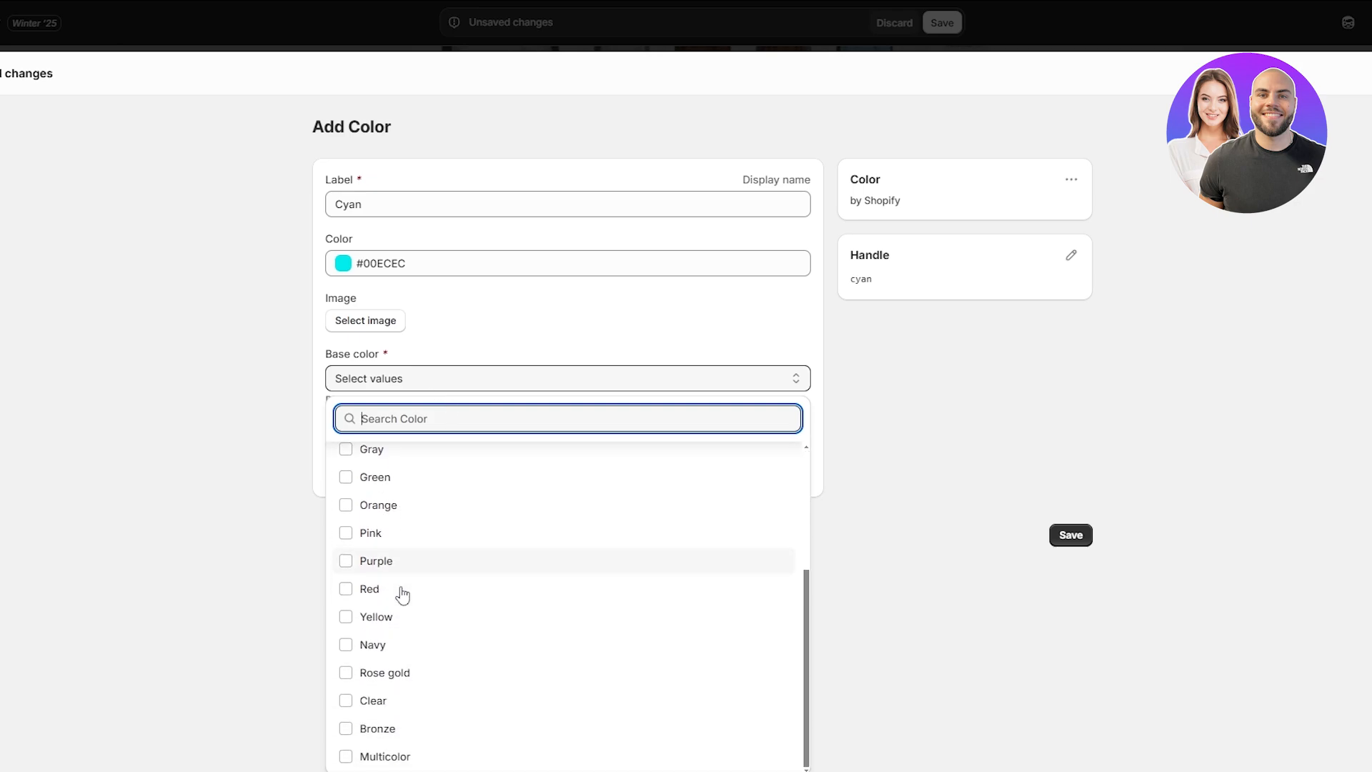
pyautogui.click(242, 646)
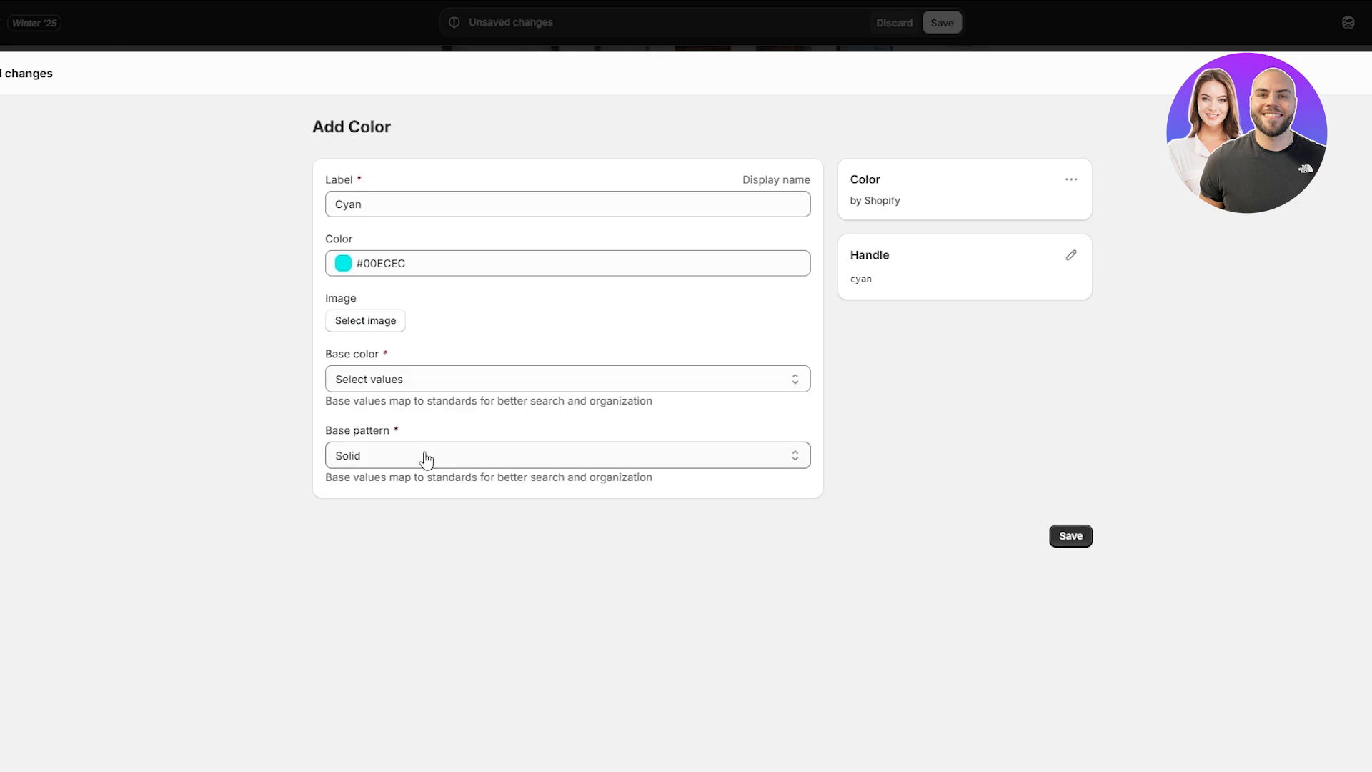
pyautogui.click(403, 468)
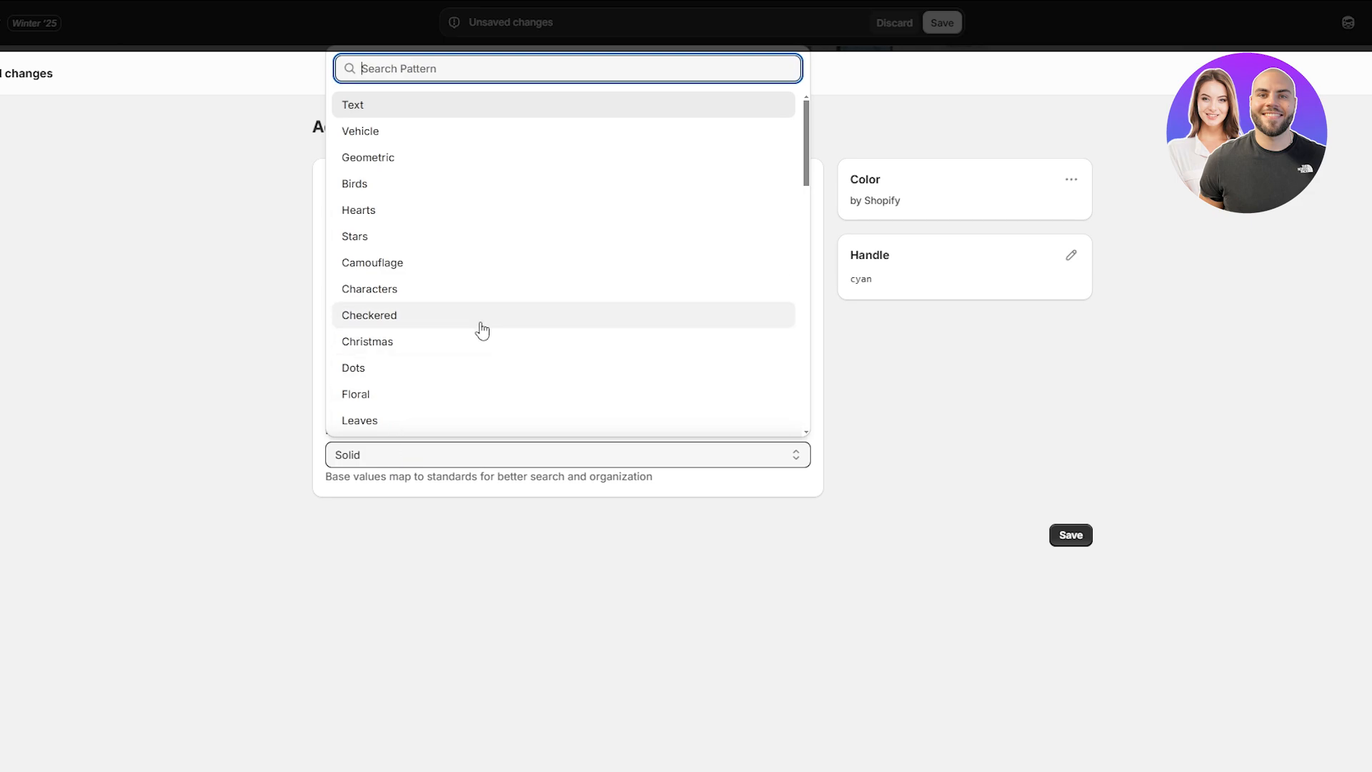
pyautogui.click(412, 497)
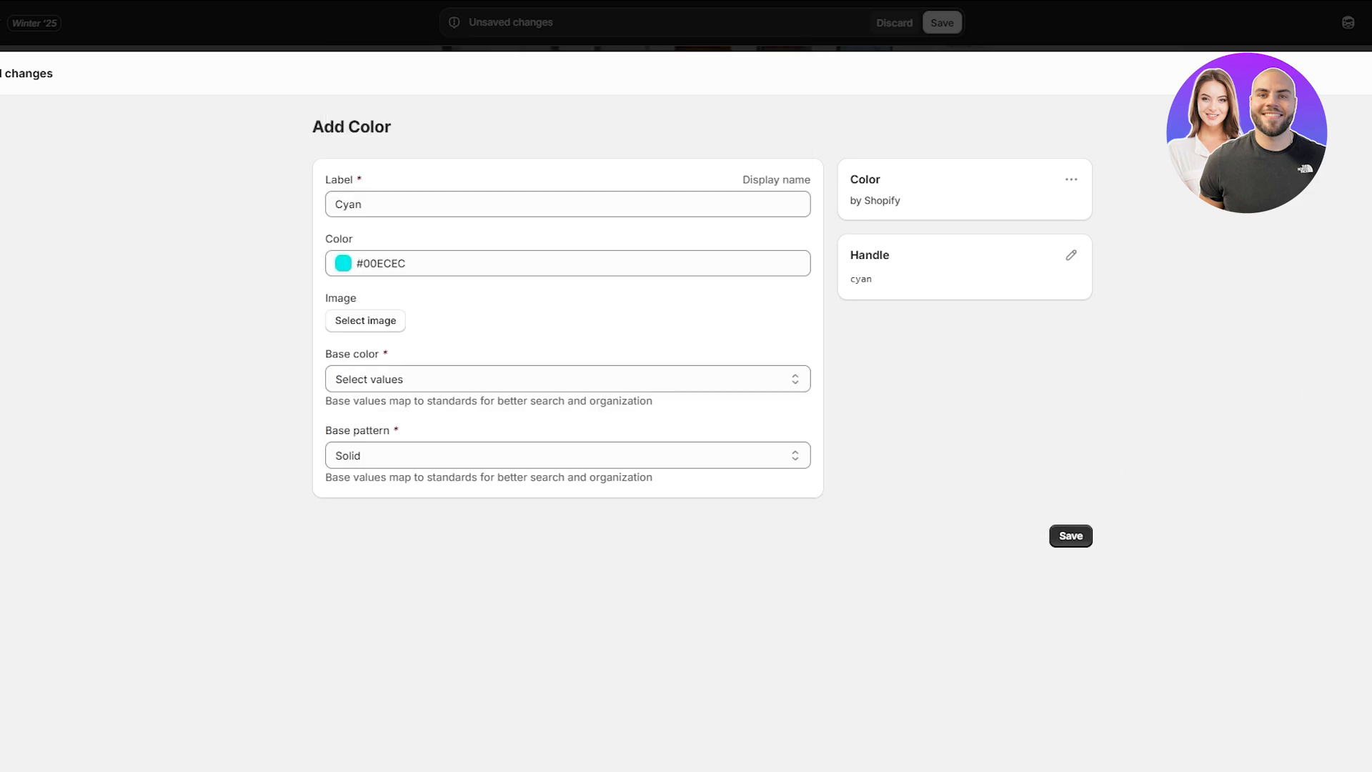
# Step: Try to save the Cyan entry, and set its required base color to Blue
pyautogui.click(1070, 535)
pyautogui.click(458, 468)
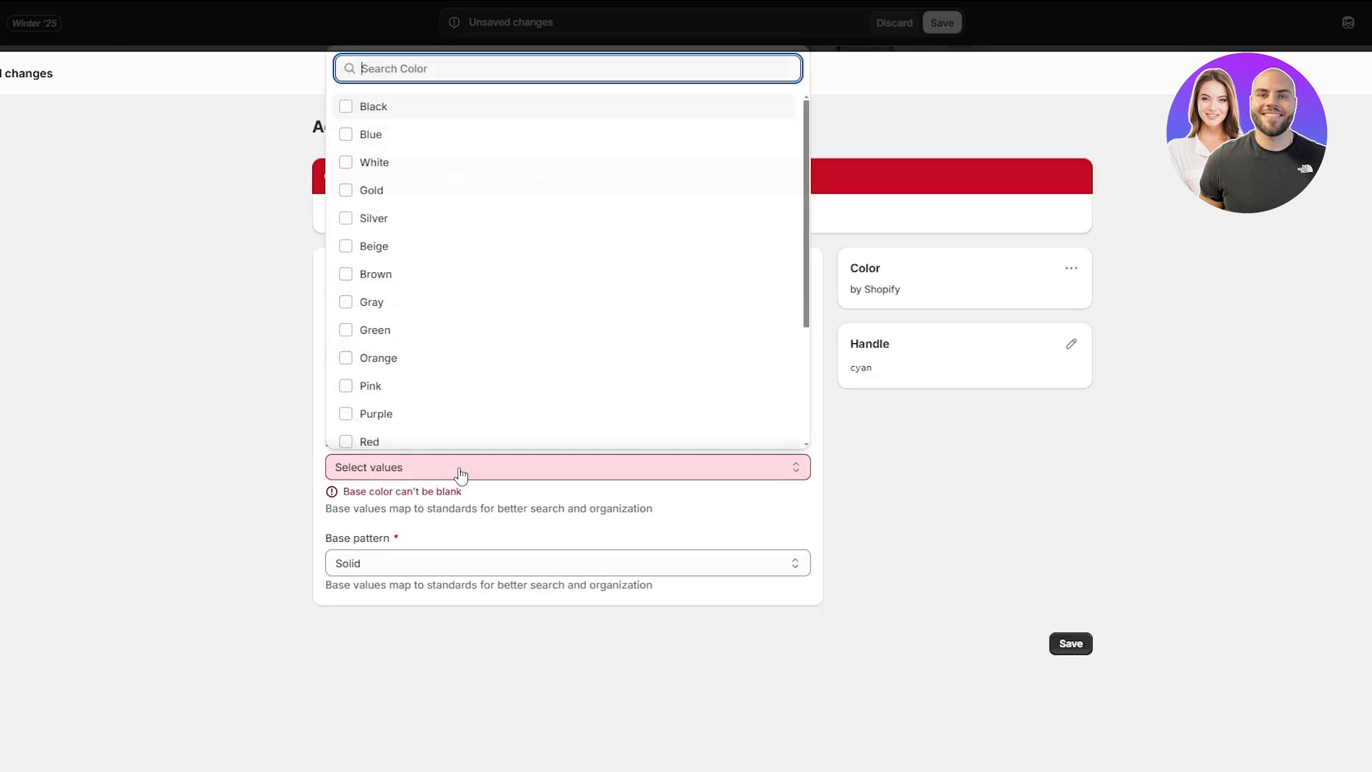
pyautogui.scroll(-2, 474, 358)
pyautogui.scroll(-1, 515, 408)
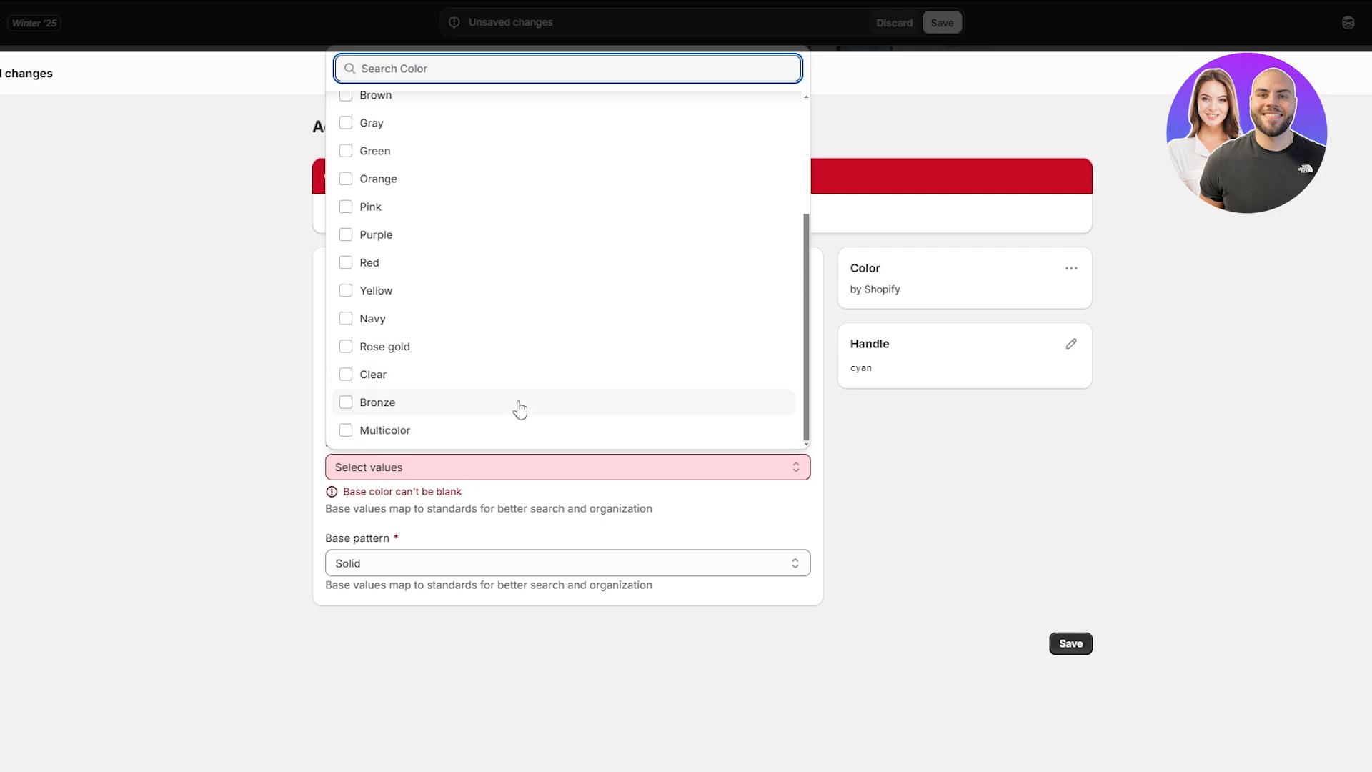
pyautogui.scroll(1, 521, 419)
pyautogui.scroll(2, 522, 418)
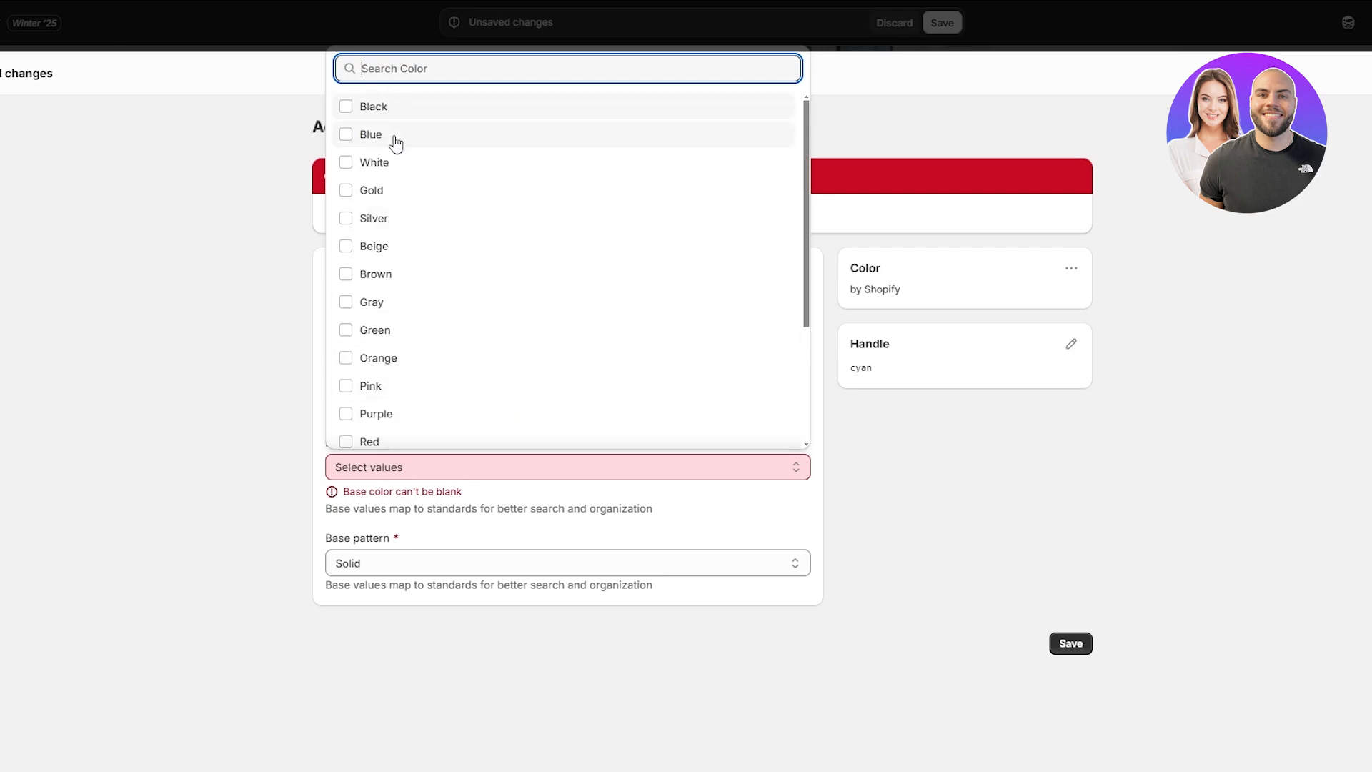
pyautogui.click(348, 136)
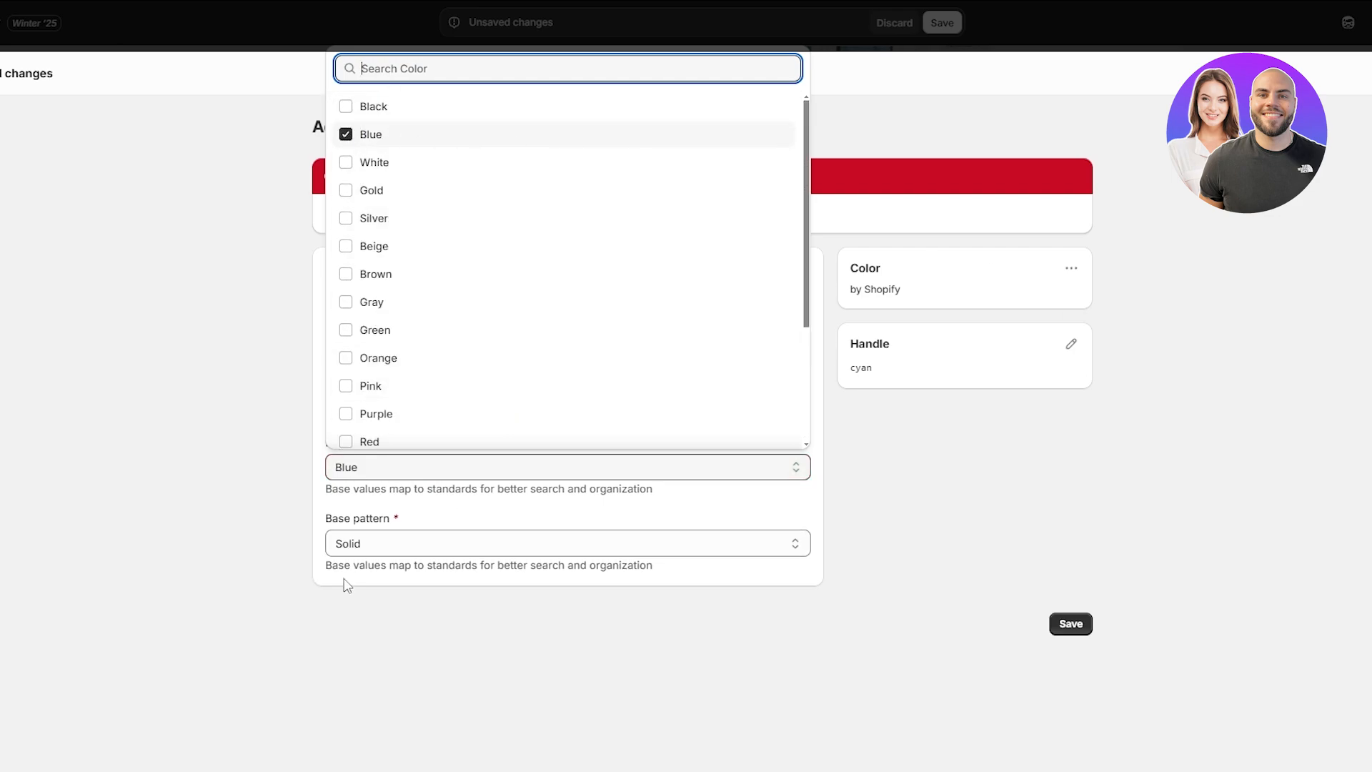
pyautogui.click(383, 612)
# Step: Review the base pattern options, keep Solid, and save the Cyan entry
pyautogui.click(371, 545)
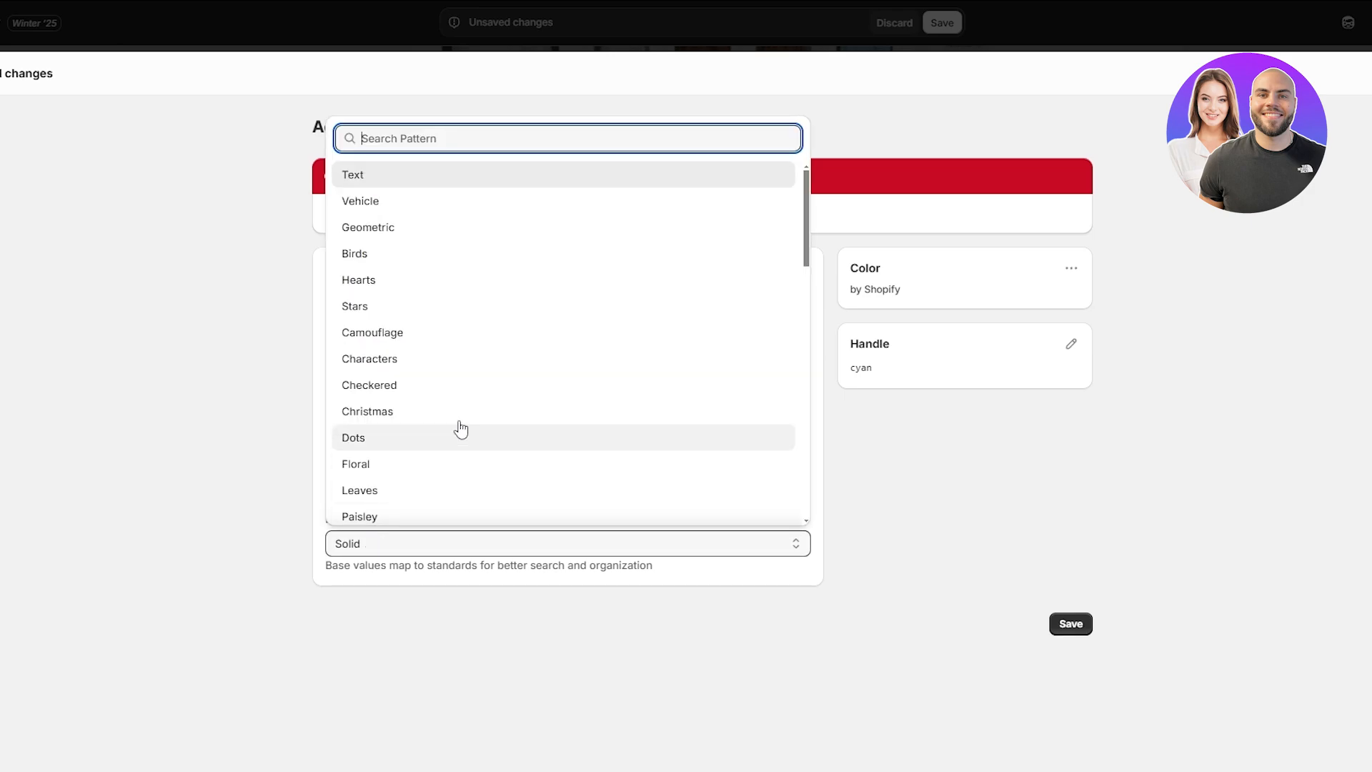
pyautogui.scroll(-5, 461, 429)
pyautogui.scroll(-5, 393, 450)
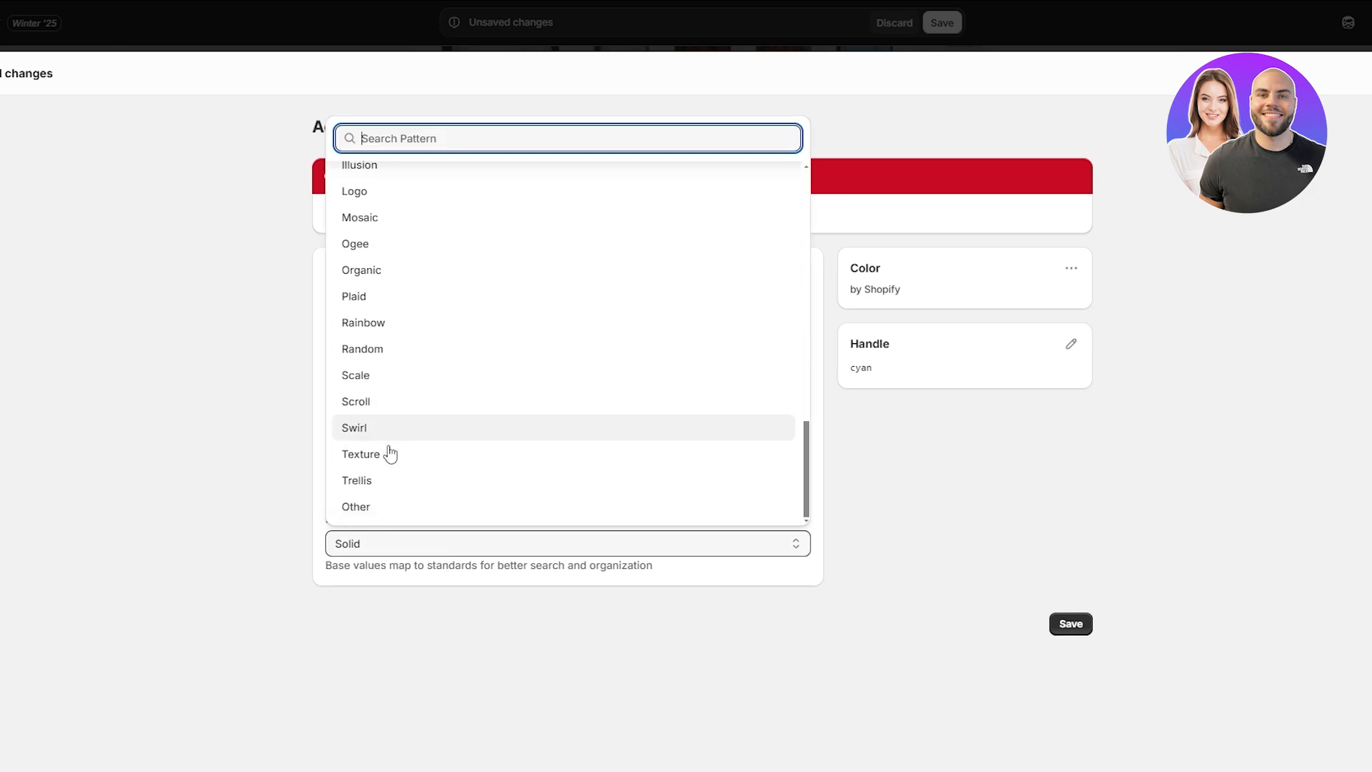
pyautogui.click(362, 550)
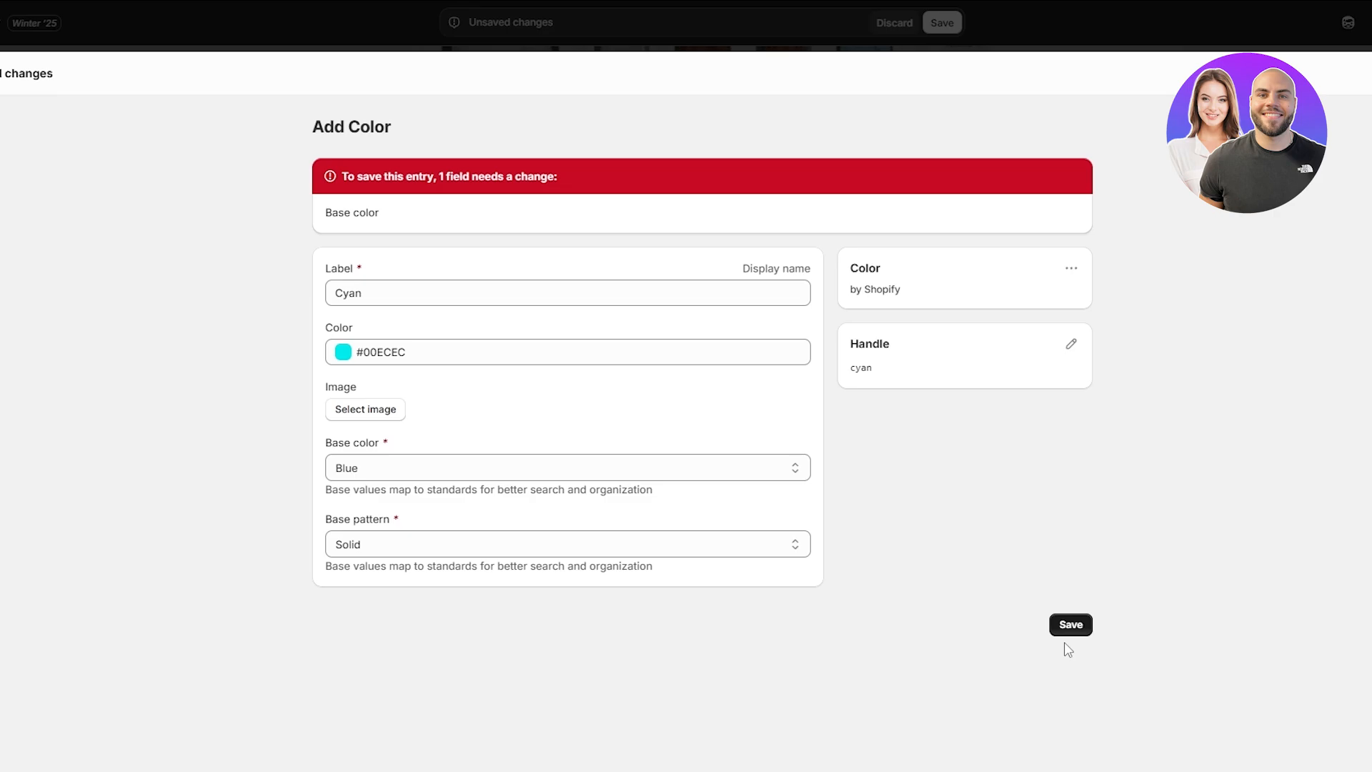
pyautogui.click(1070, 625)
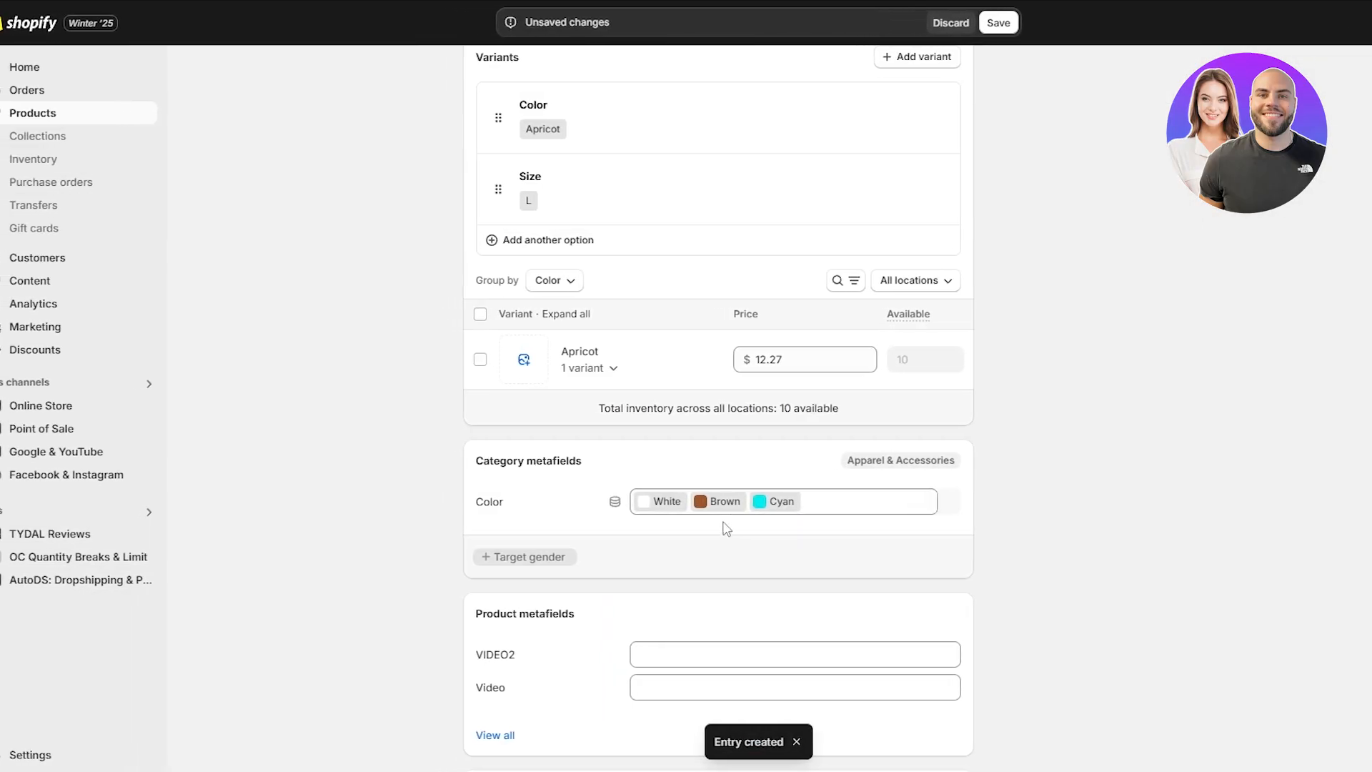
pyautogui.scroll(4, 651, 508)
pyautogui.scroll(-1, 812, 302)
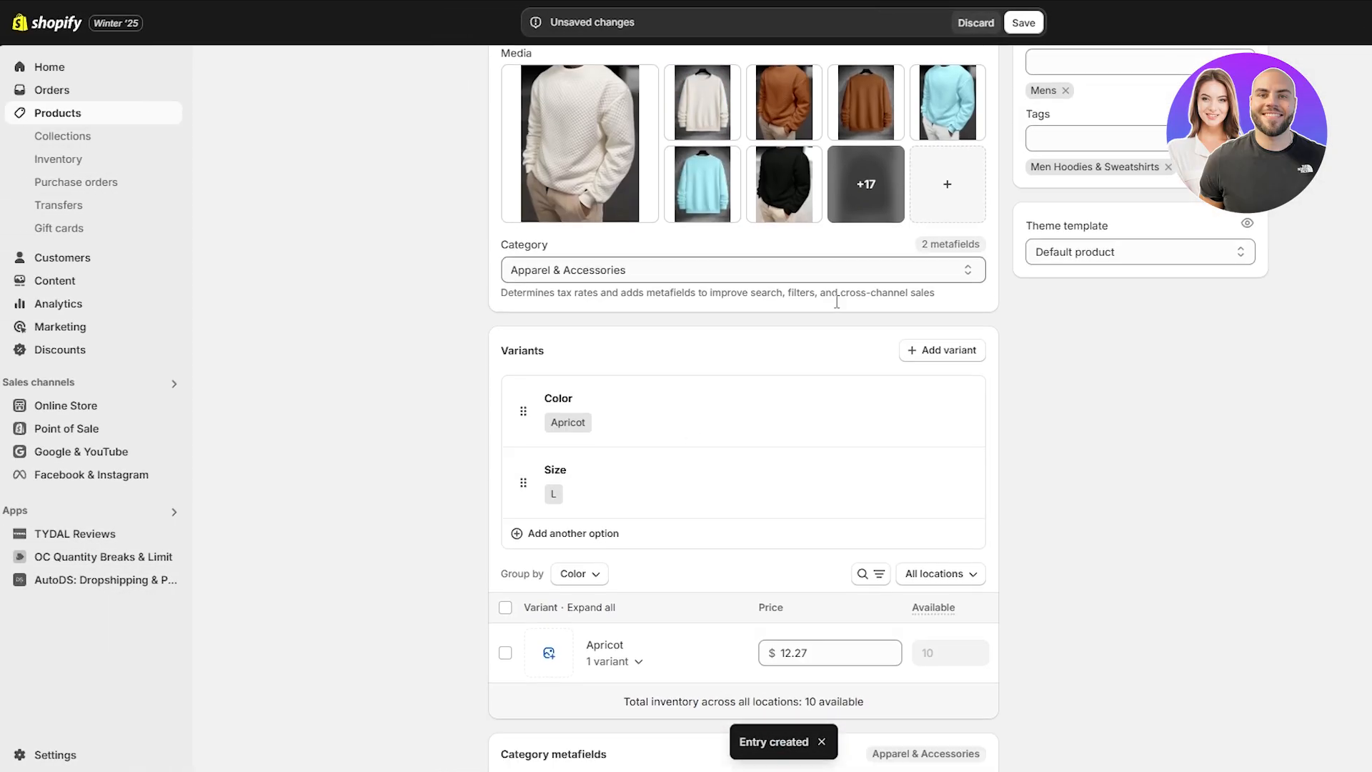
pyautogui.scroll(-5, 837, 302)
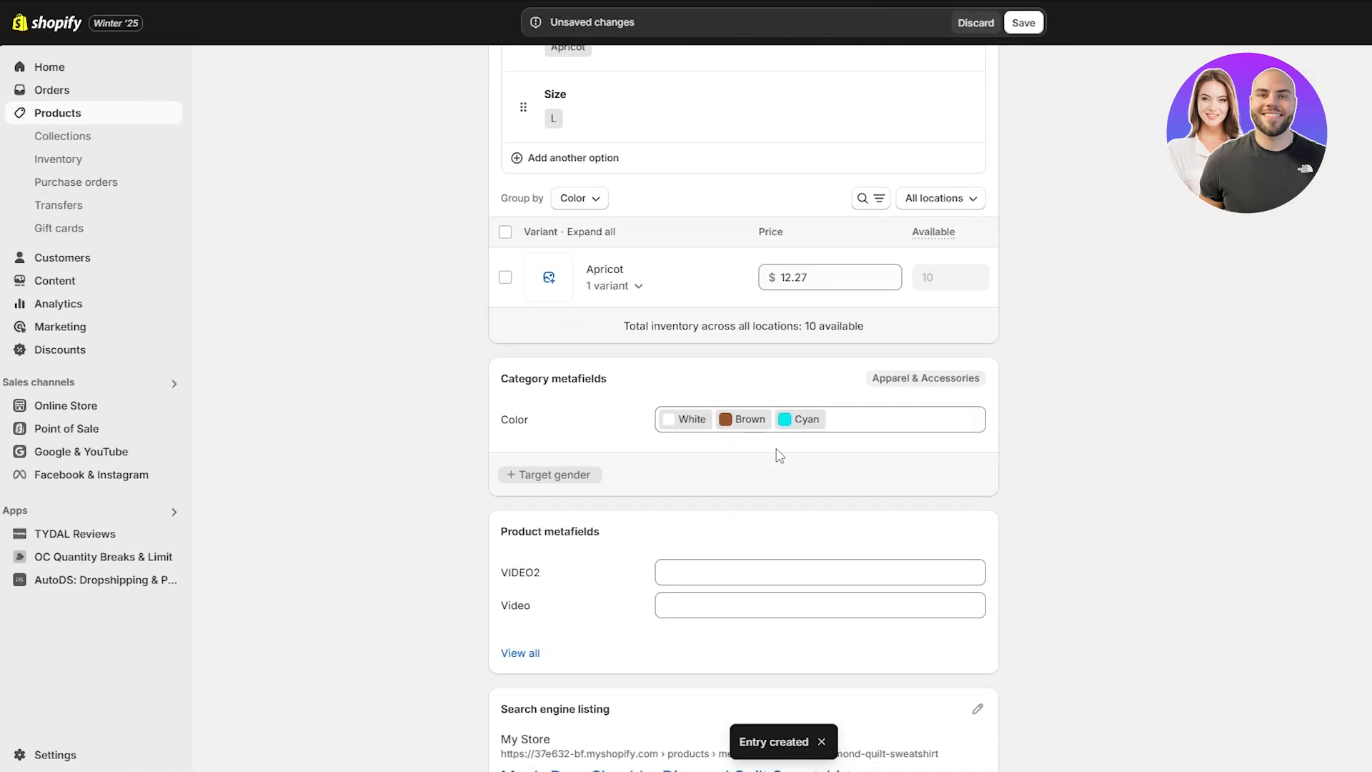
# Step: Add Black to the product's Color category metafield
pyautogui.click(886, 417)
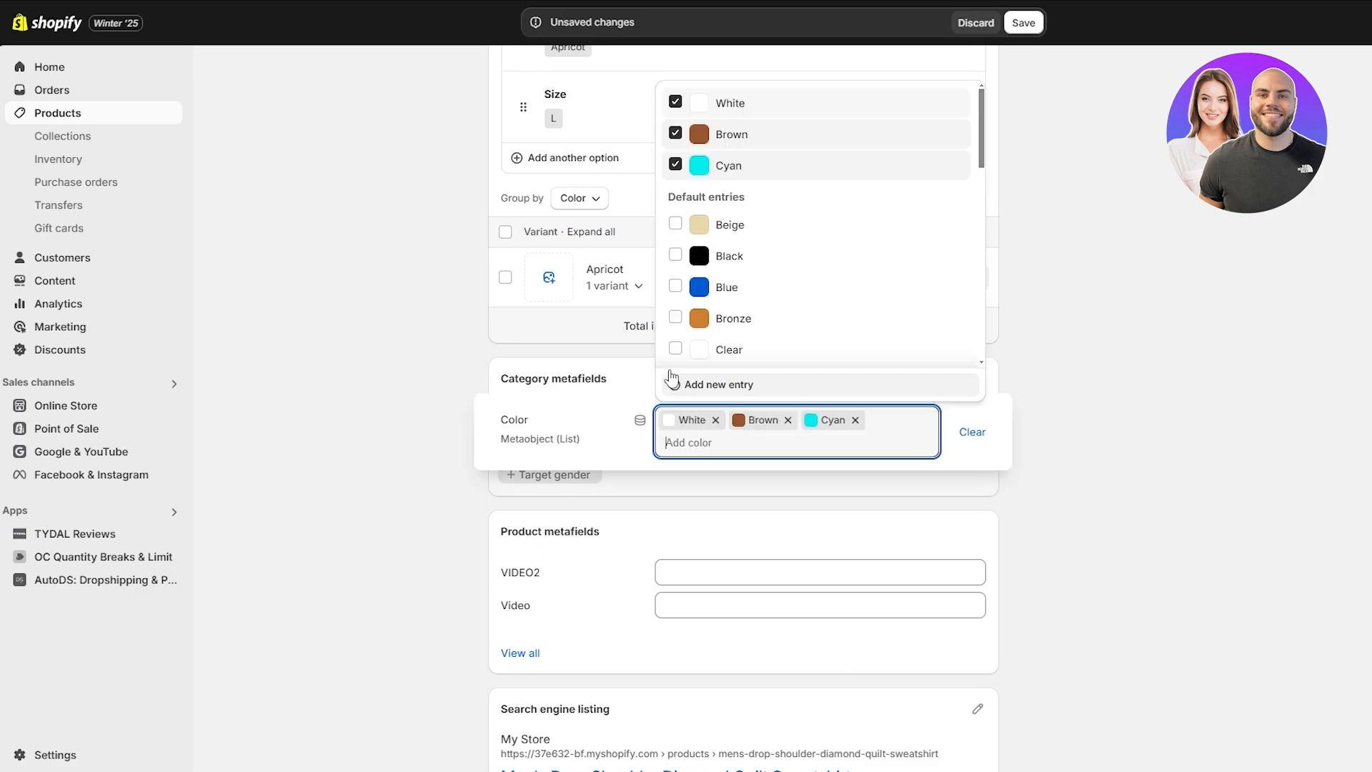
pyautogui.click(1017, 449)
# Step: Browse the Clothing subcategories under Apparel & Accessories in the product's category list
pyautogui.scroll(7, 483, 543)
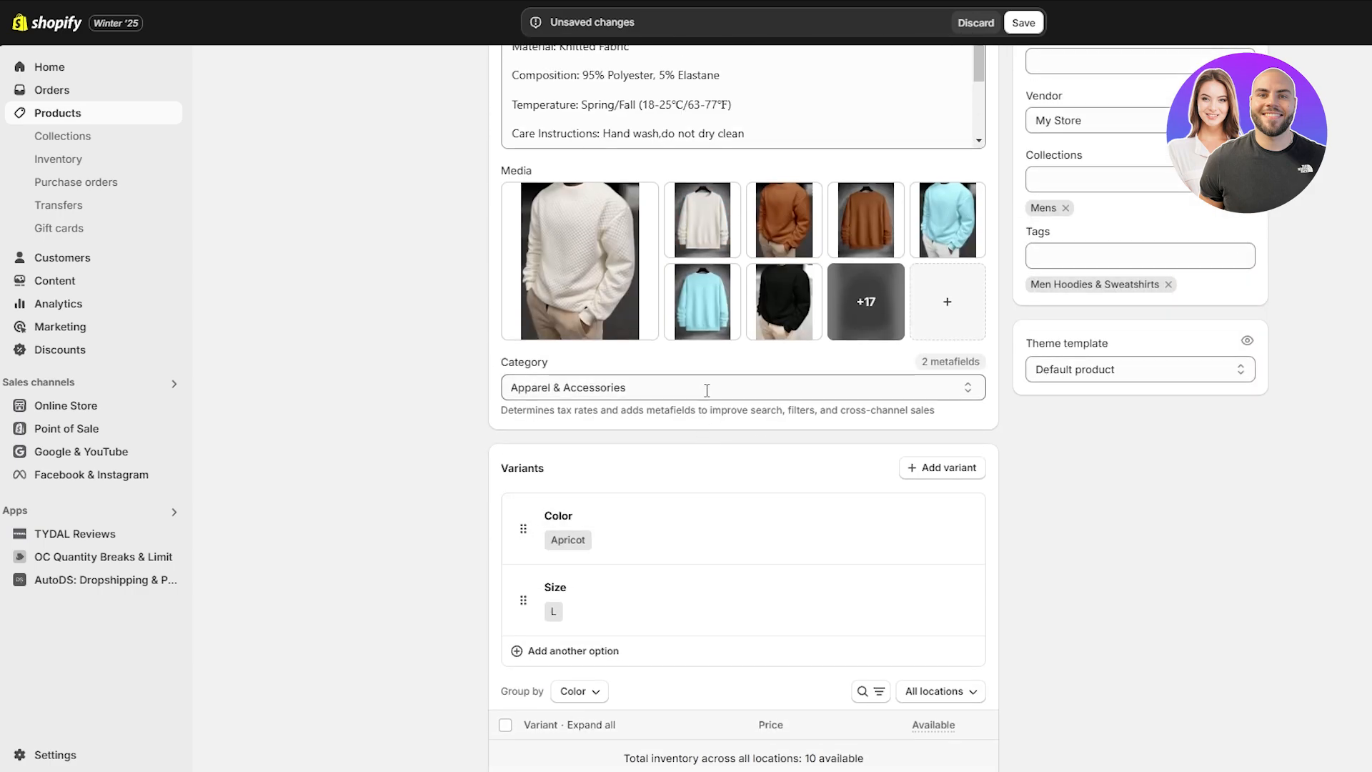
pyautogui.click(707, 391)
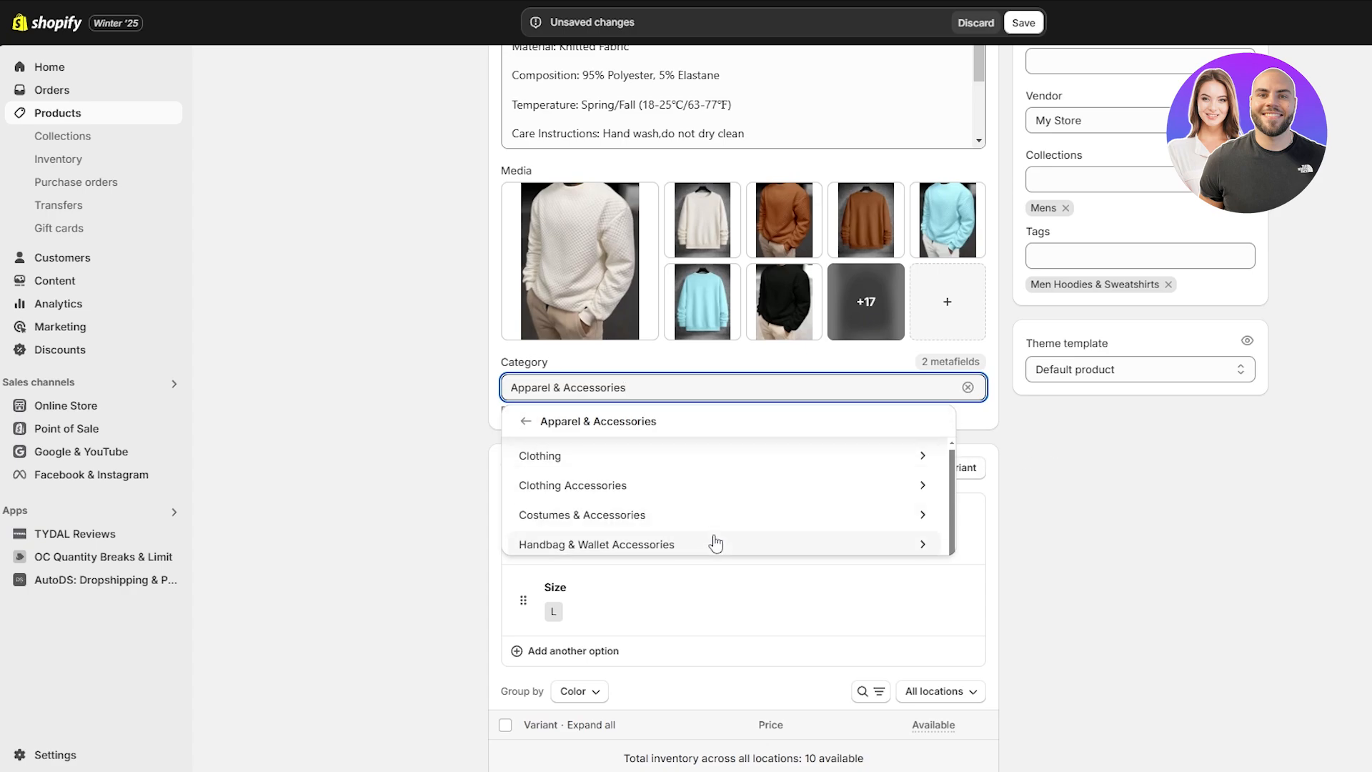
pyautogui.scroll(1, 772, 487)
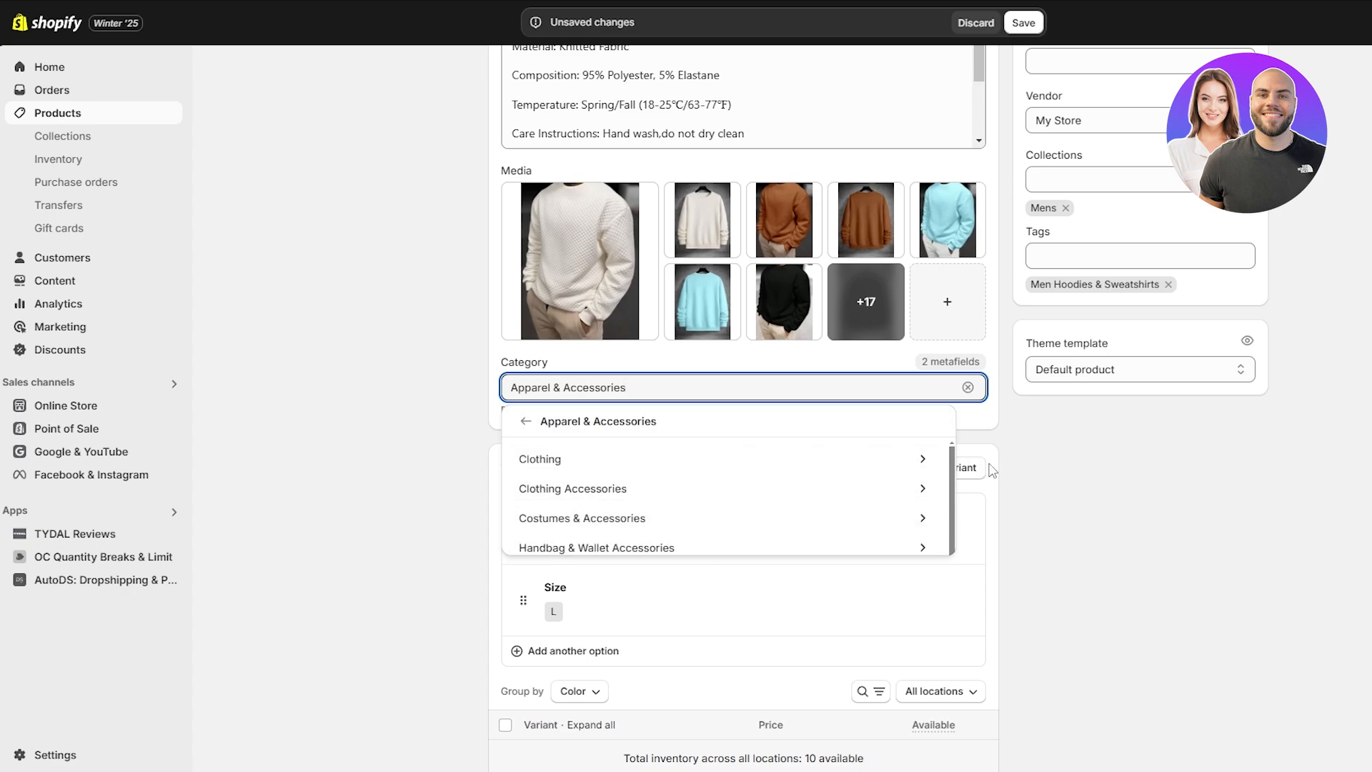
pyautogui.click(924, 461)
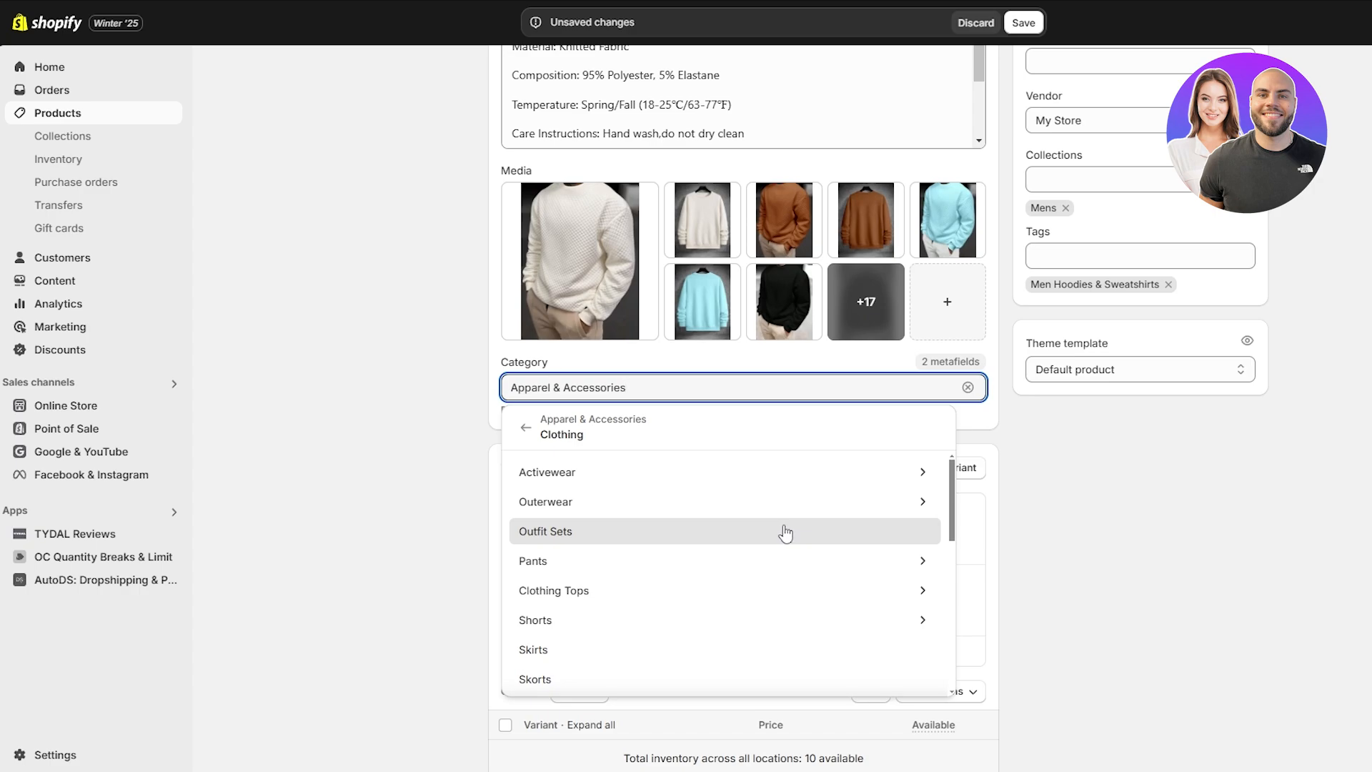
pyautogui.scroll(-5, 633, 536)
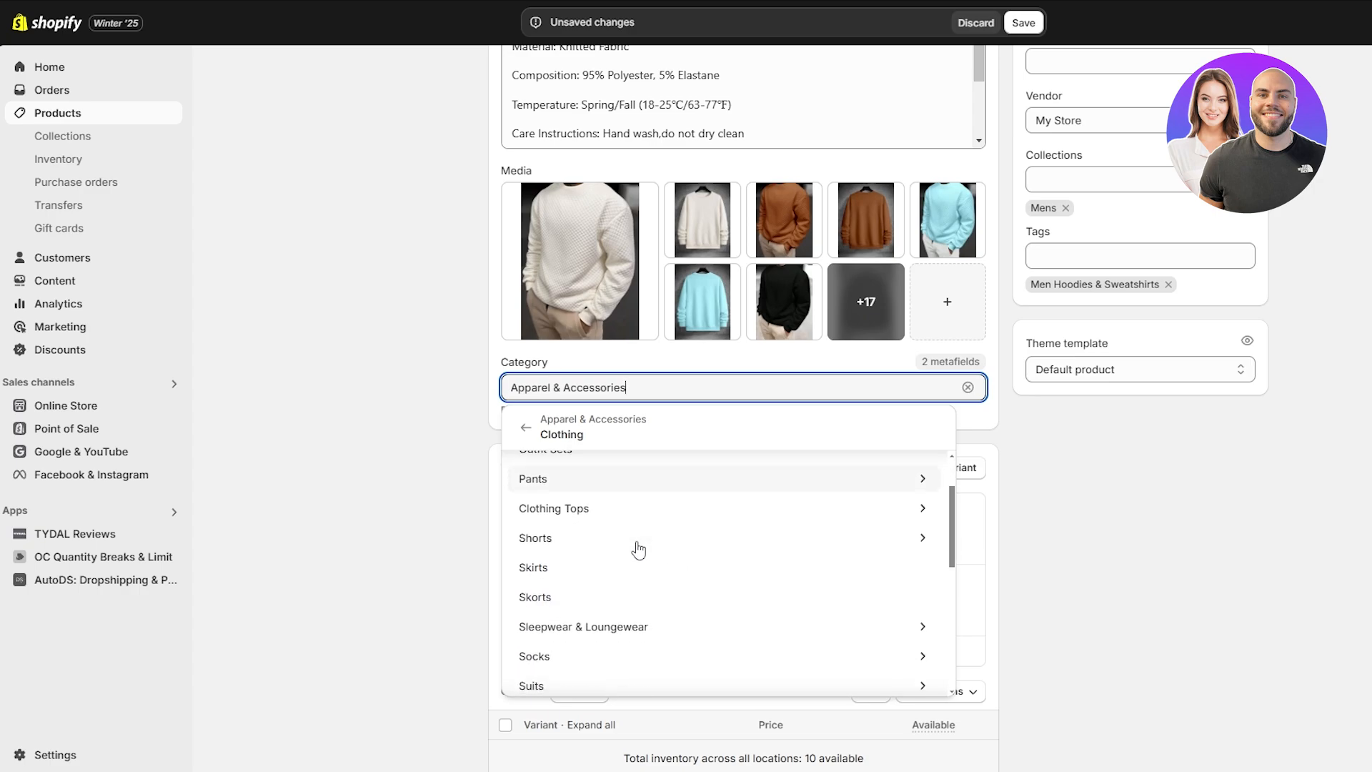
pyautogui.scroll(-4, 627, 547)
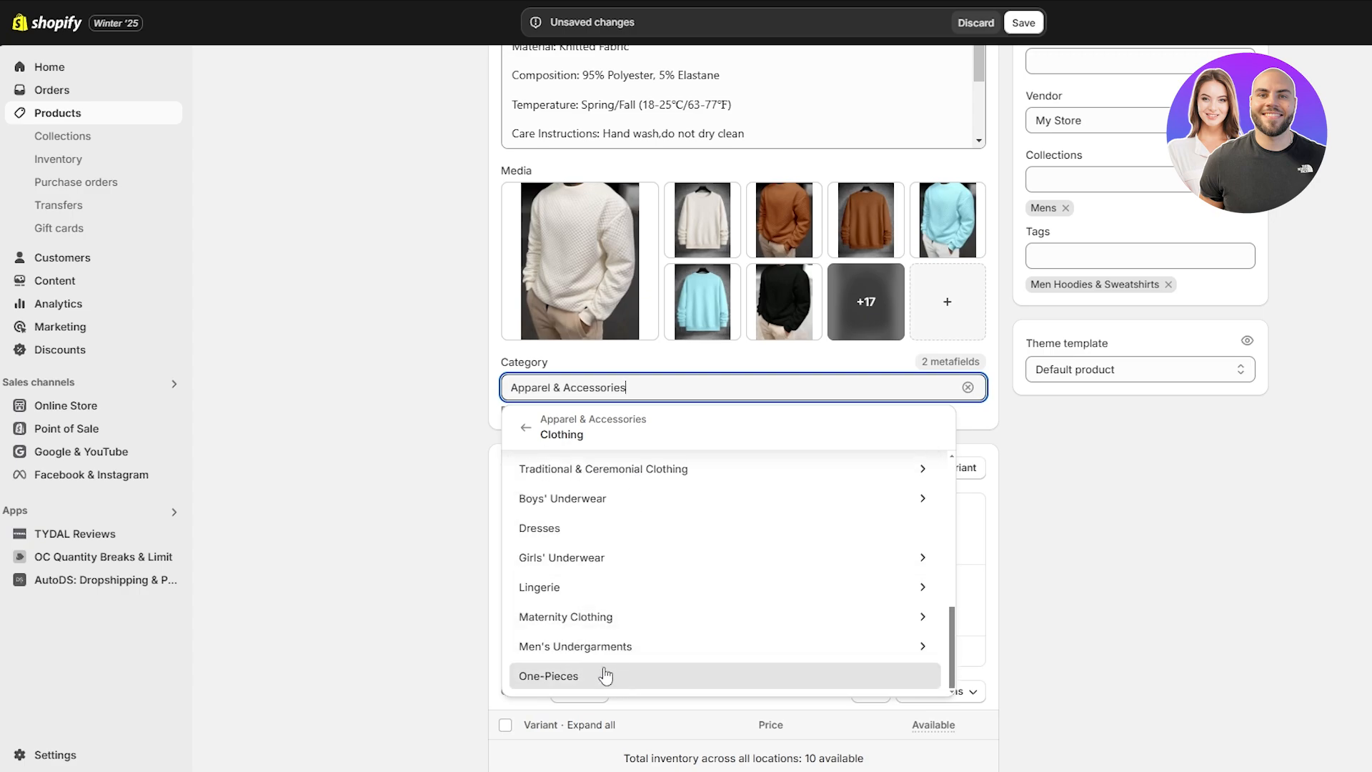
pyautogui.scroll(3, 636, 588)
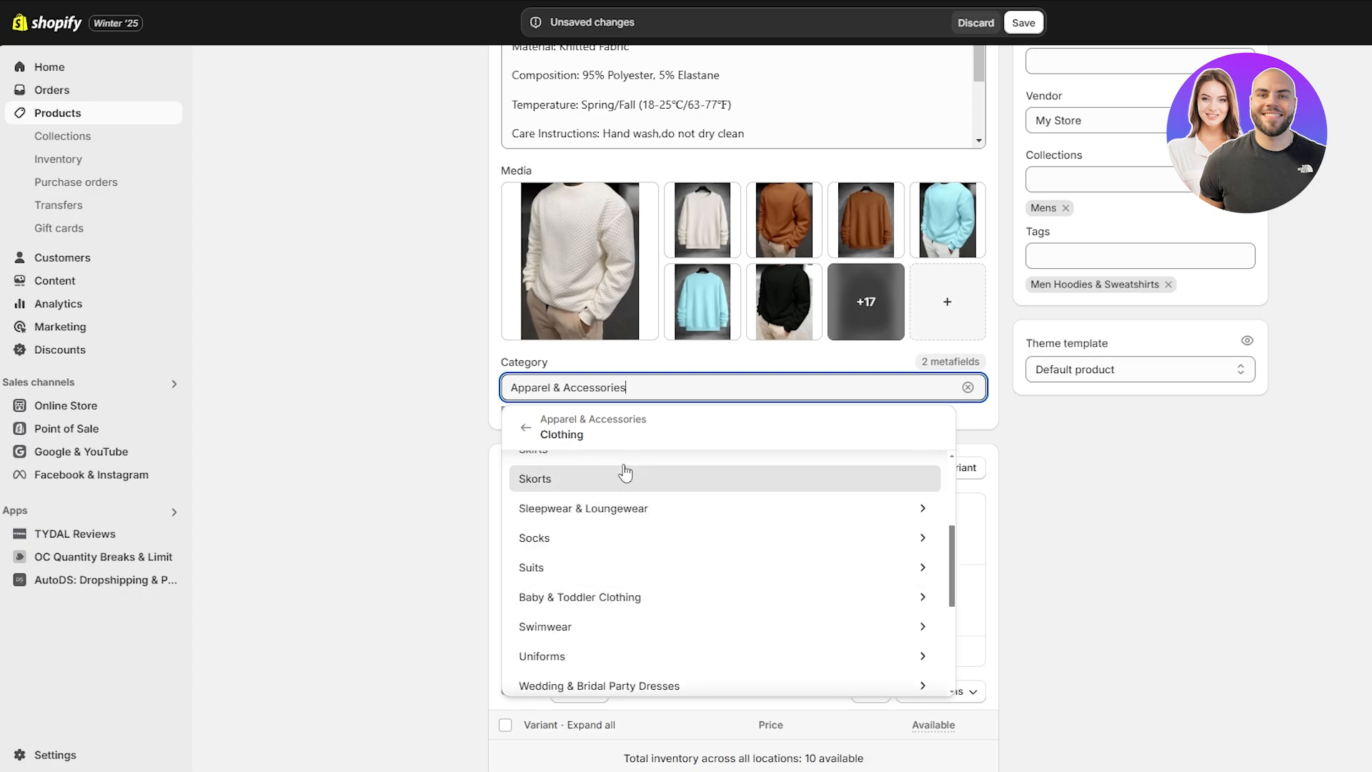
pyautogui.click(539, 437)
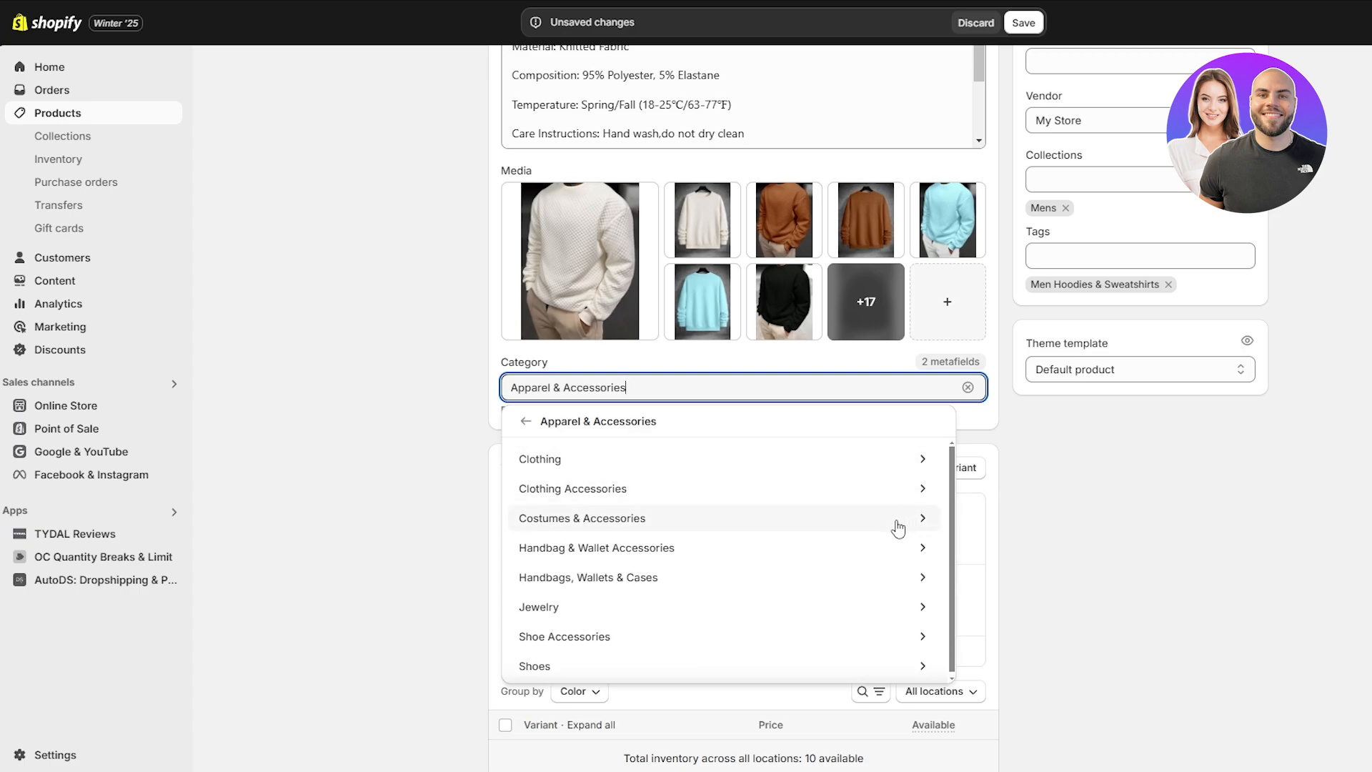
# Step: Set the product category to Sweatshirts within Clothing Tops under Apparel & Accessories > Clothing
pyautogui.click(920, 458)
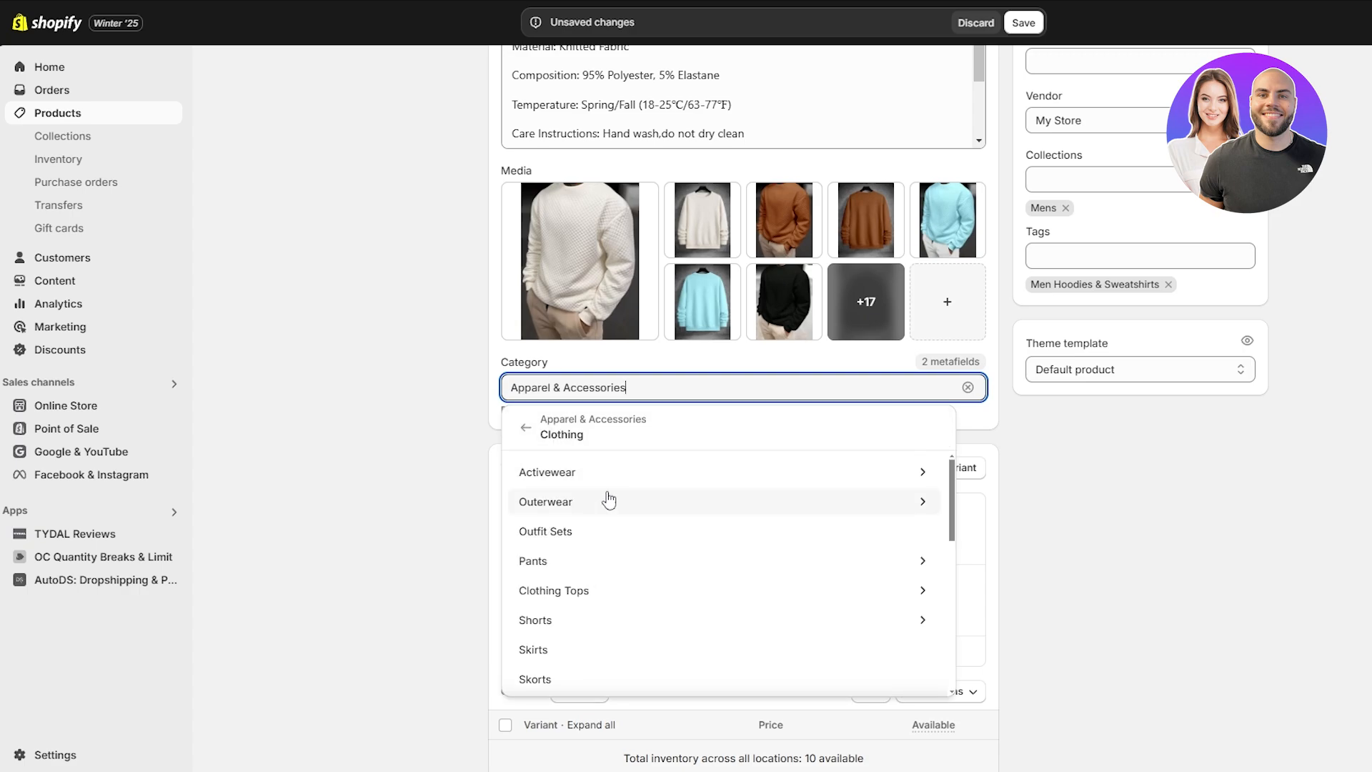
pyautogui.click(923, 502)
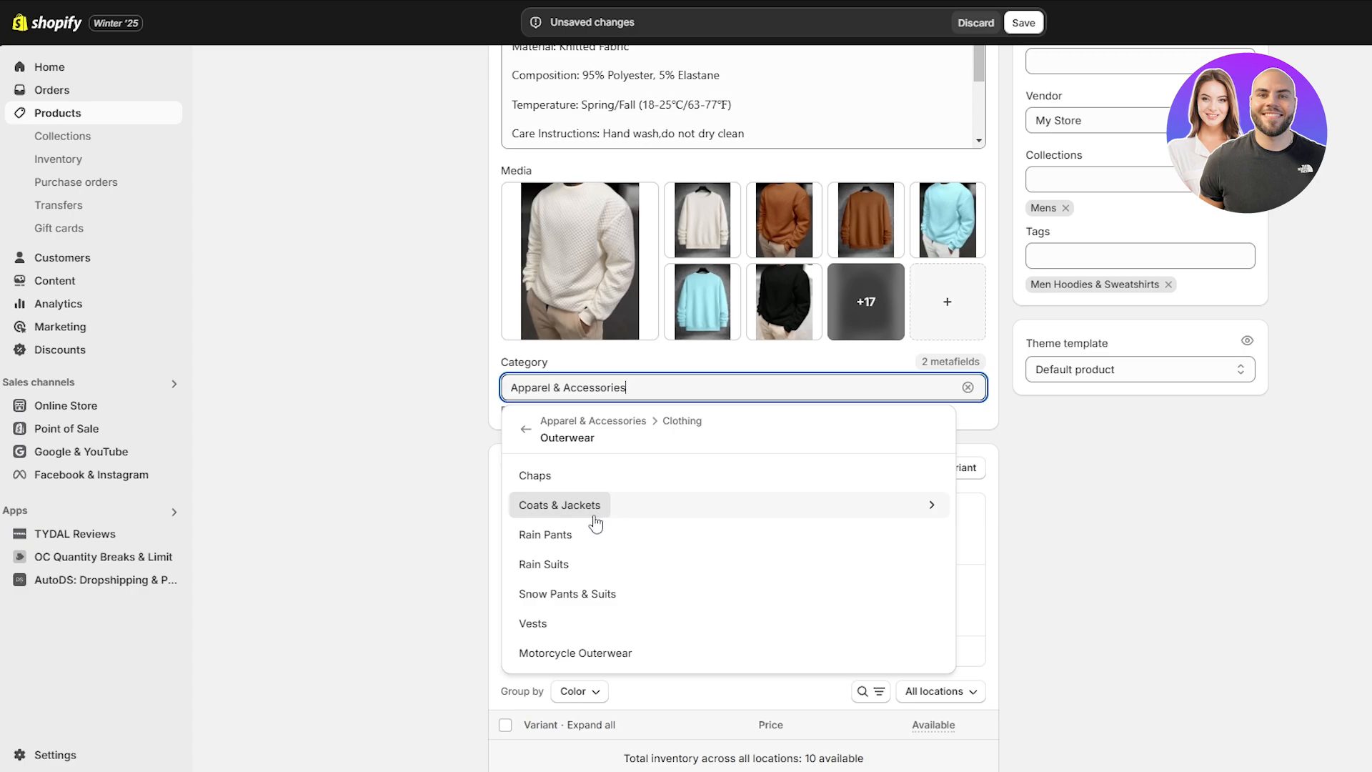
pyautogui.click(526, 429)
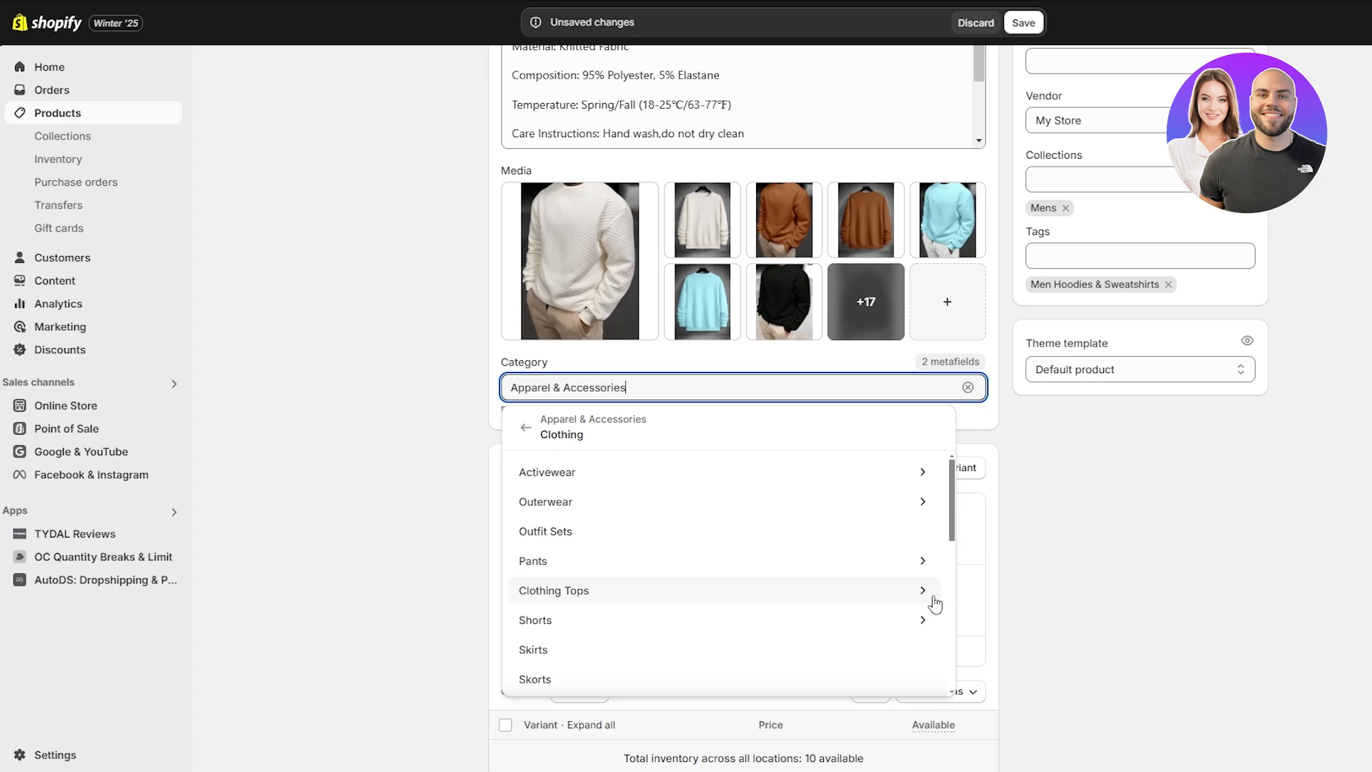
pyautogui.click(925, 597)
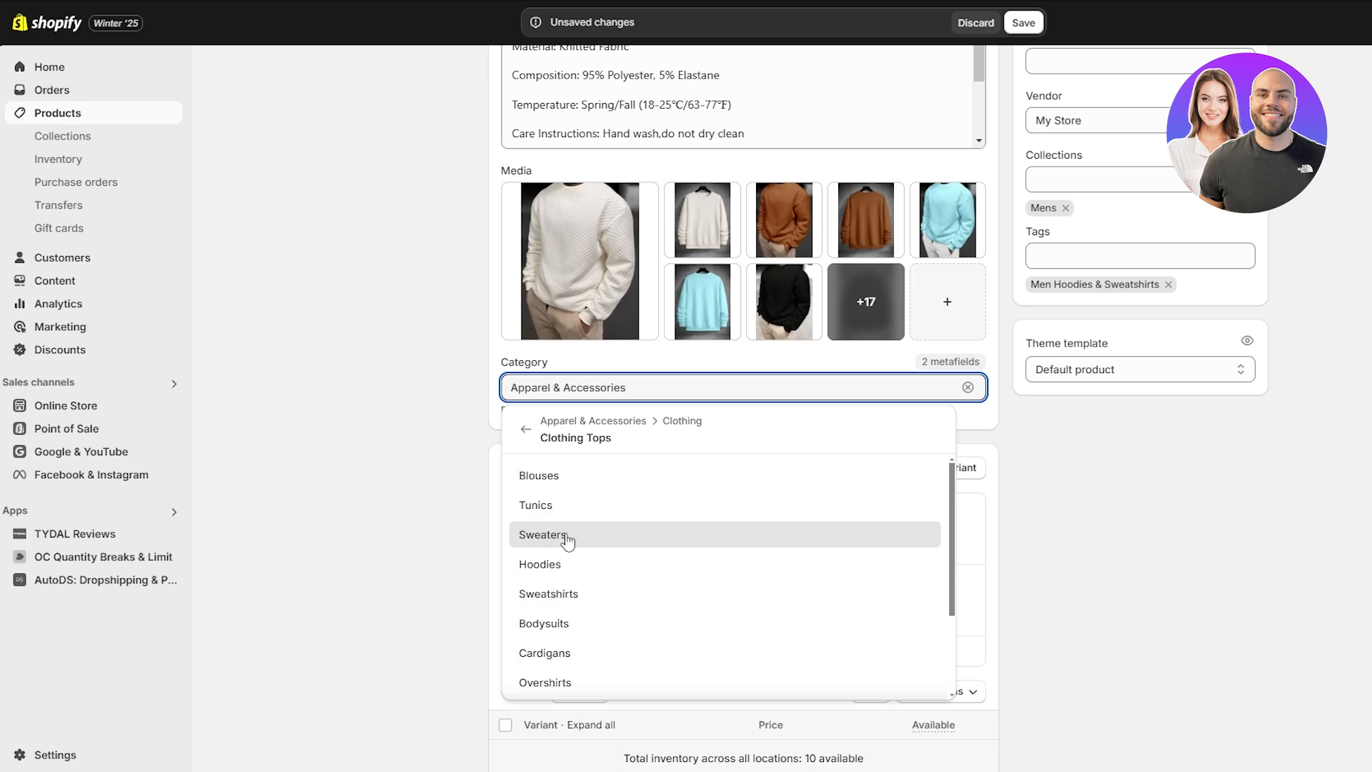
pyautogui.click(568, 594)
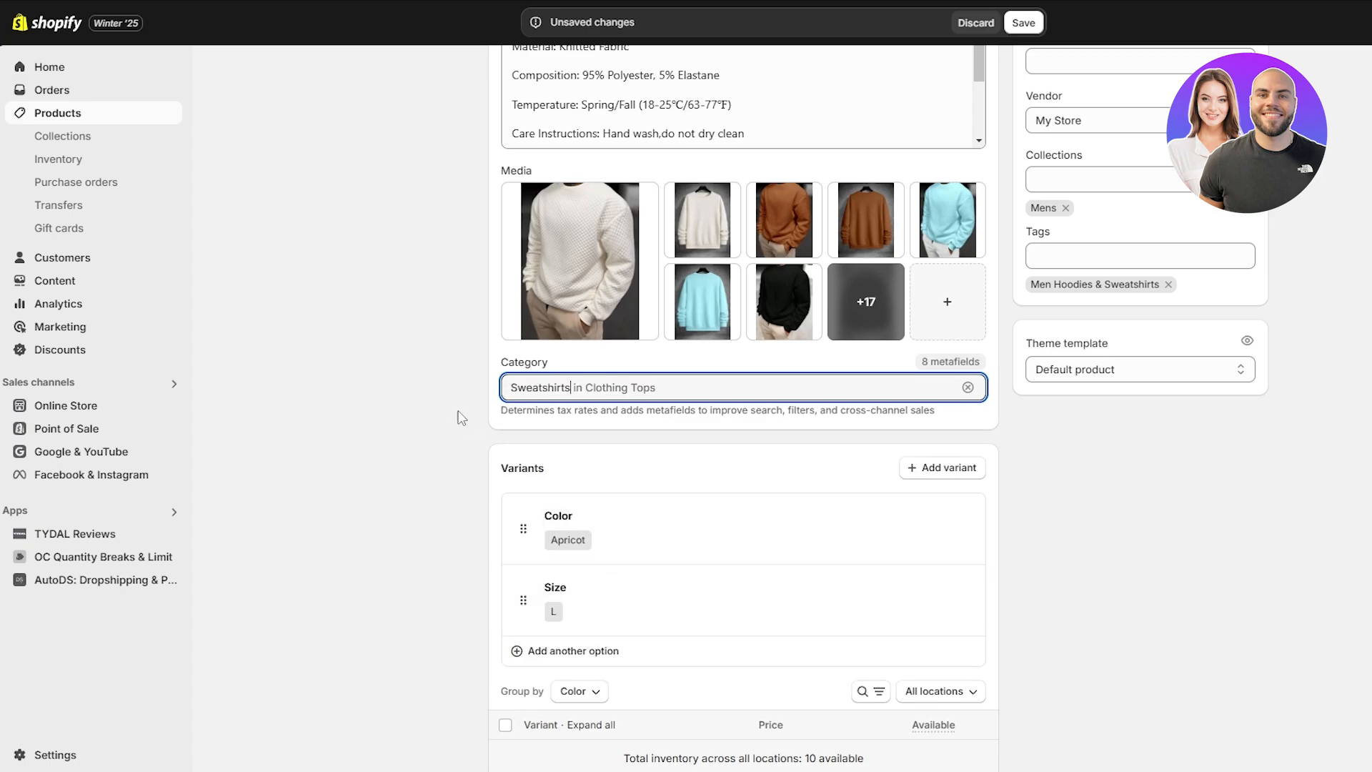
# Step: Open the White entry of the Color category metafield to review its editable fields, and leave it without saving
pyautogui.scroll(-5, 930, 582)
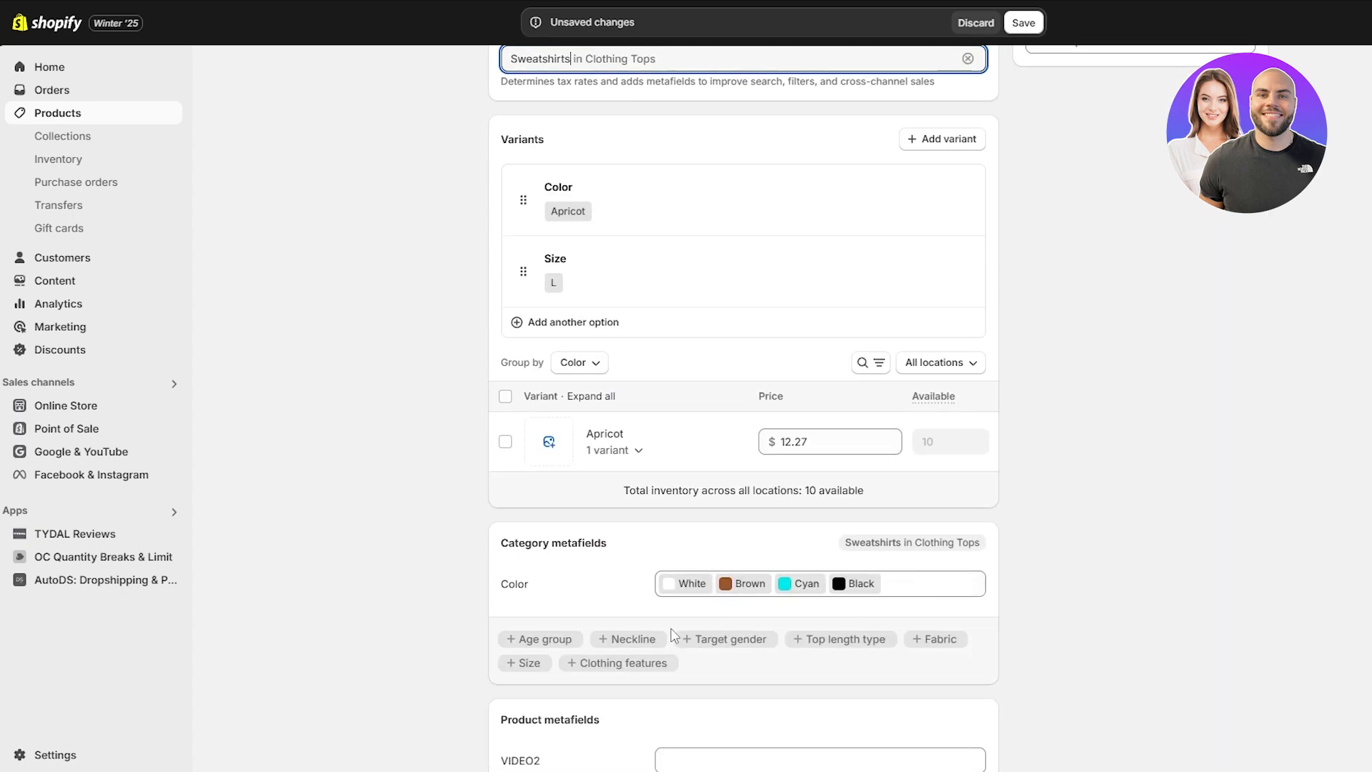
pyautogui.scroll(-1, 640, 661)
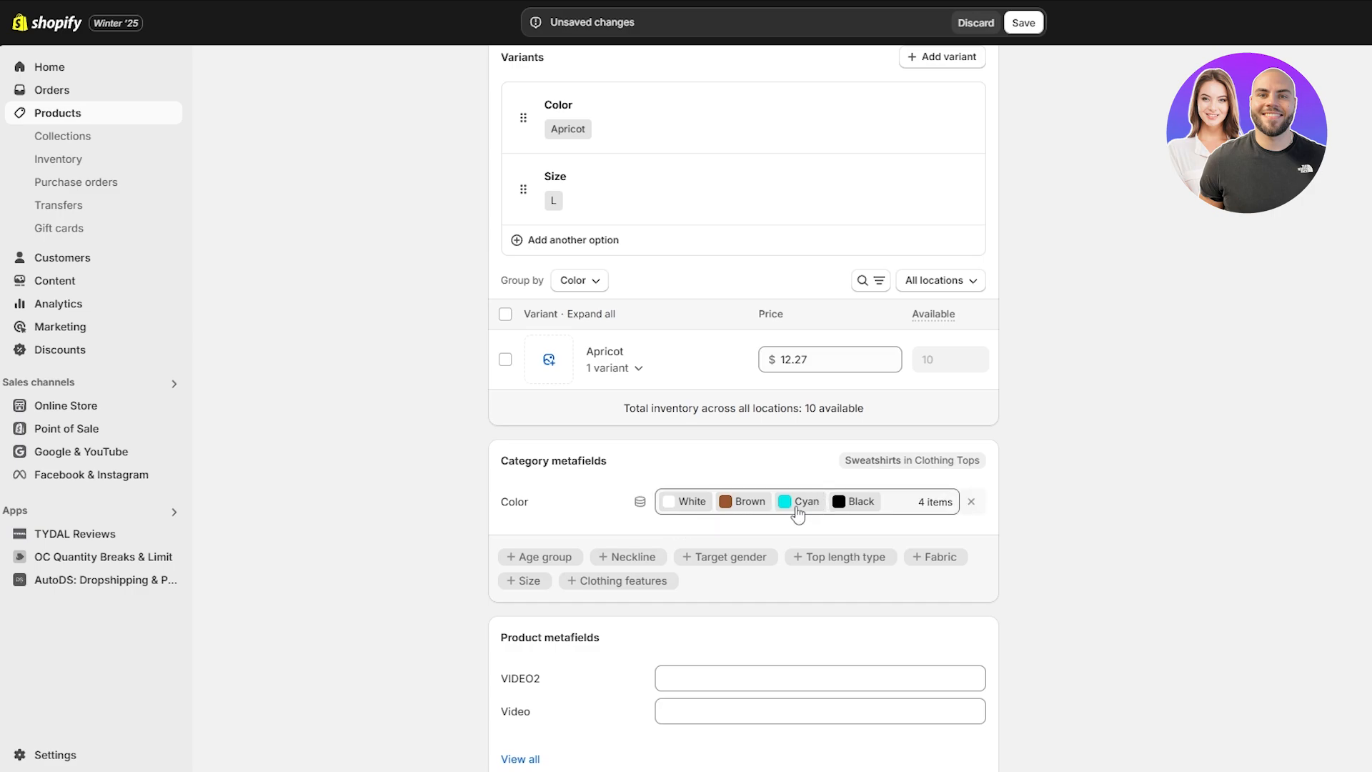
pyautogui.click(732, 513)
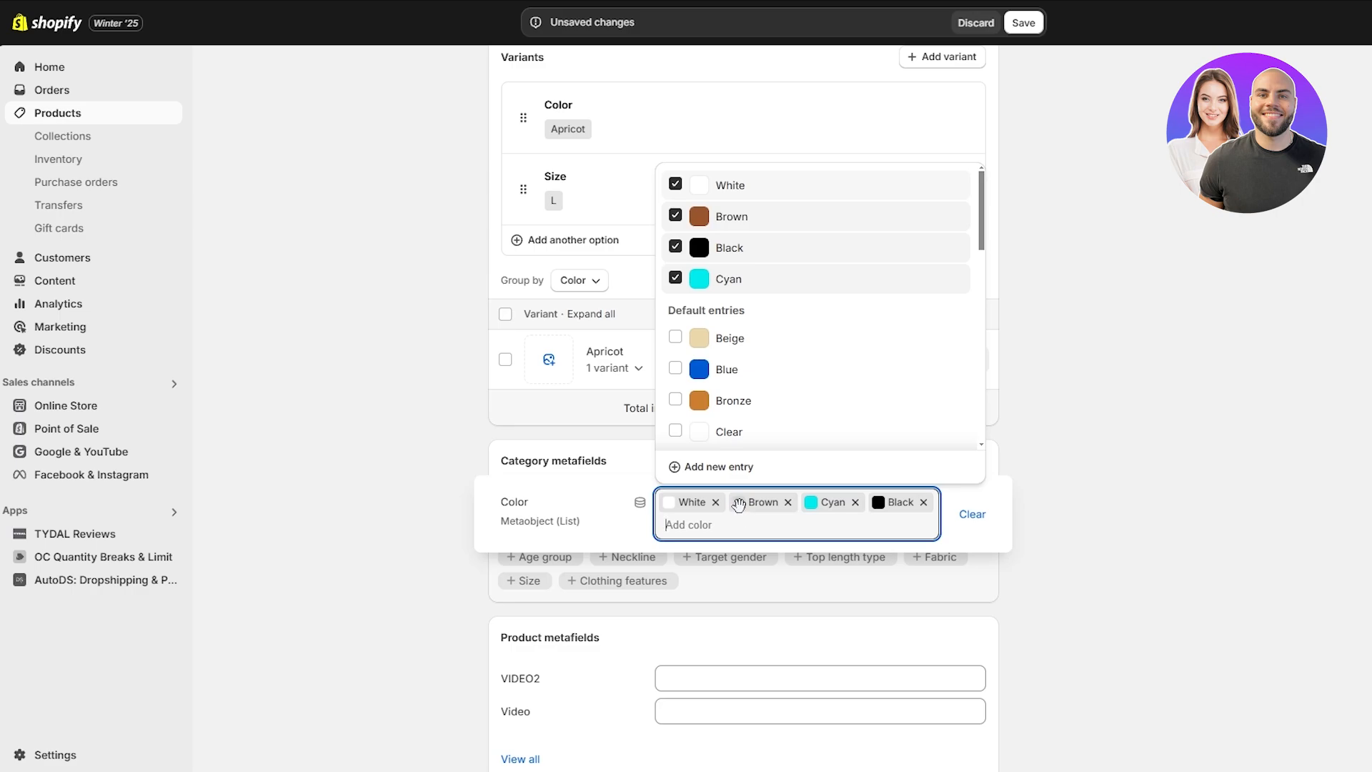
pyautogui.click(687, 503)
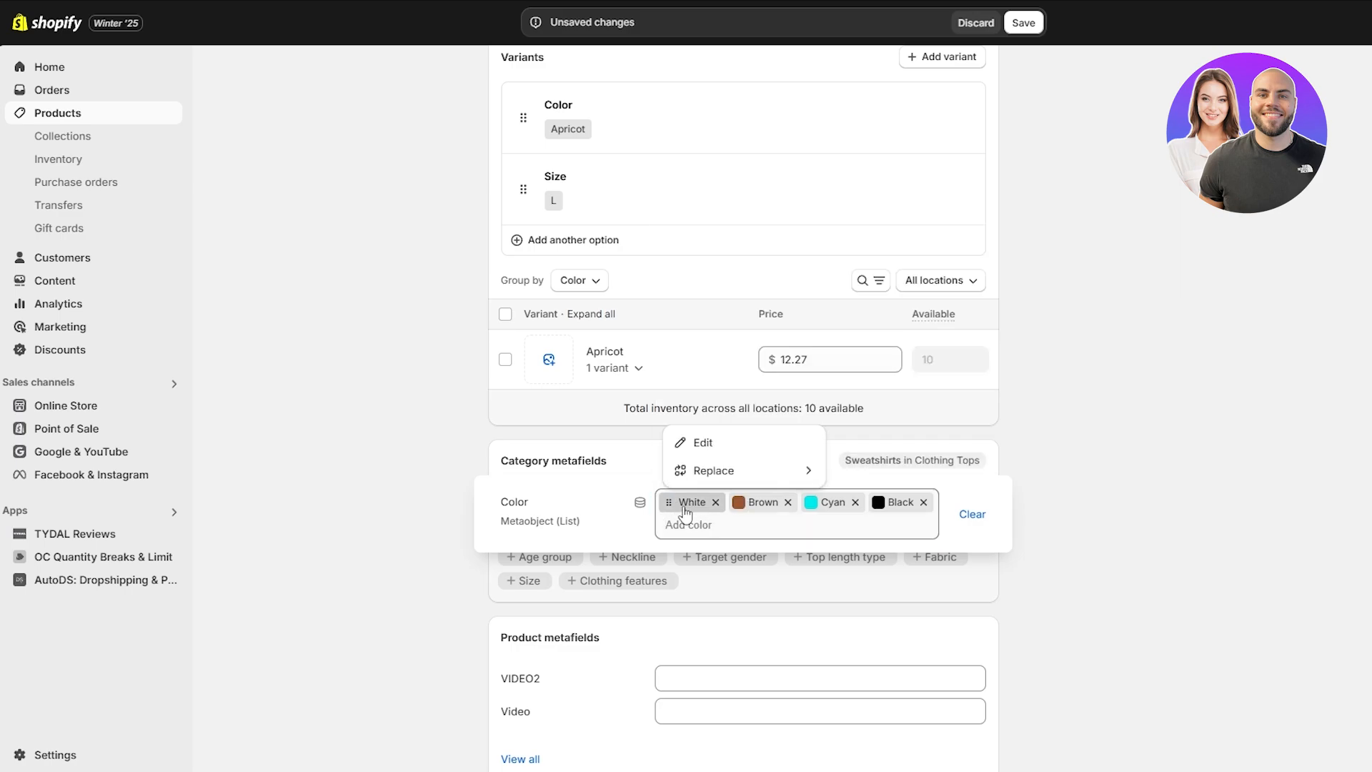
pyautogui.click(703, 443)
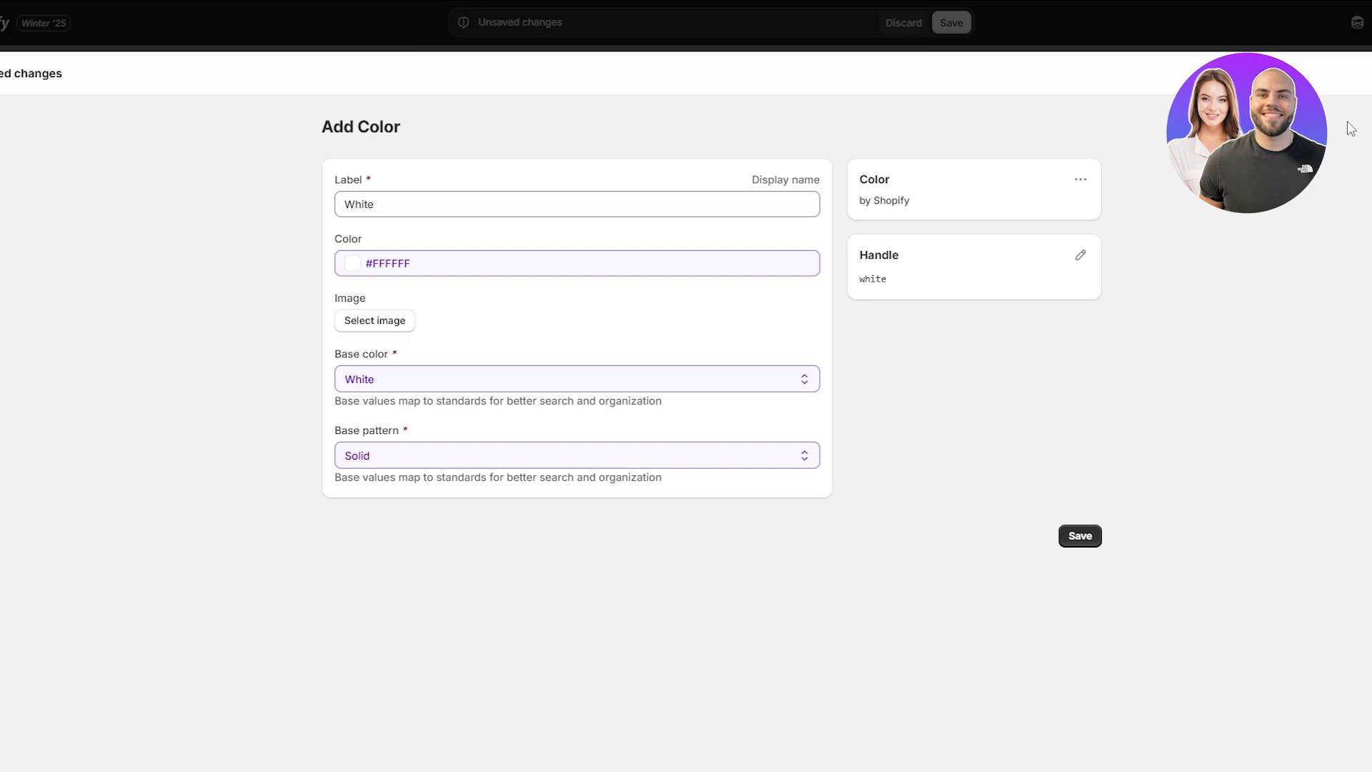
pyautogui.press('Escape')
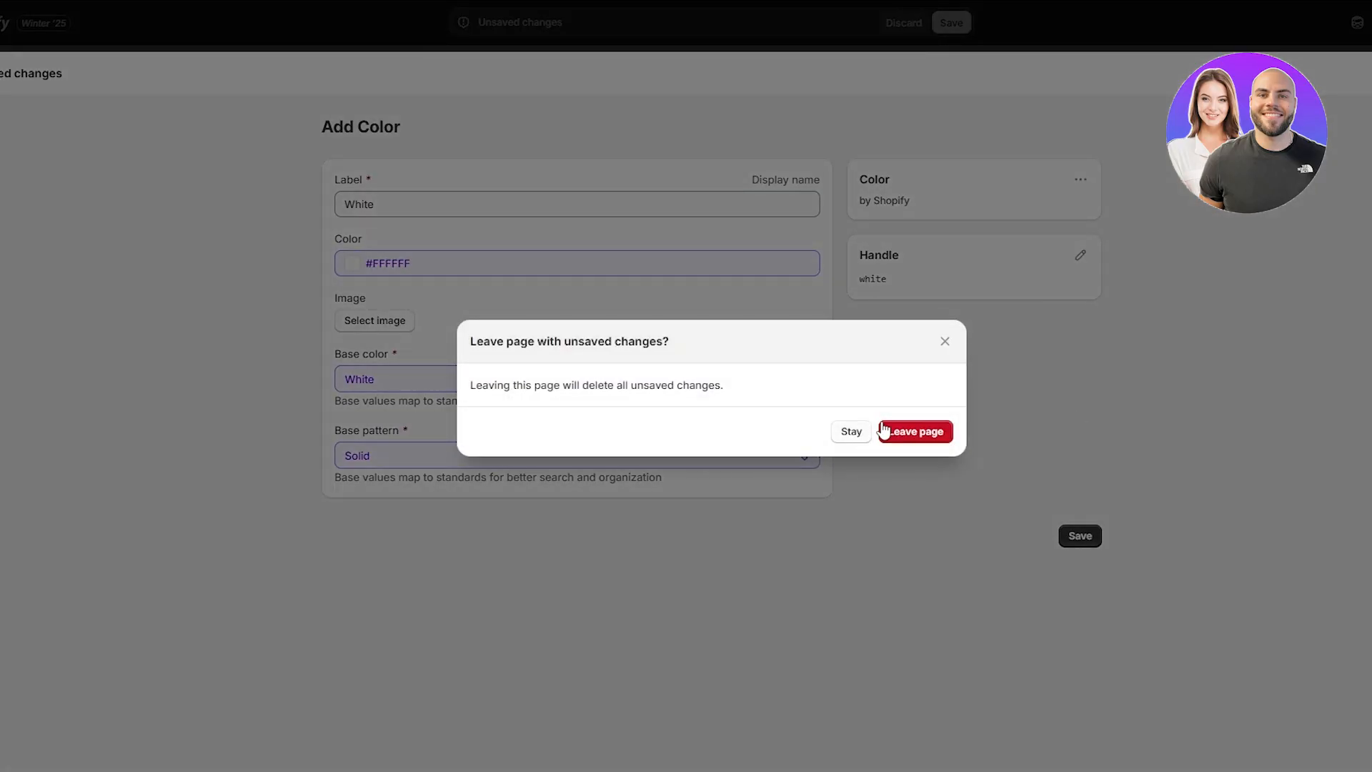
pyautogui.click(929, 437)
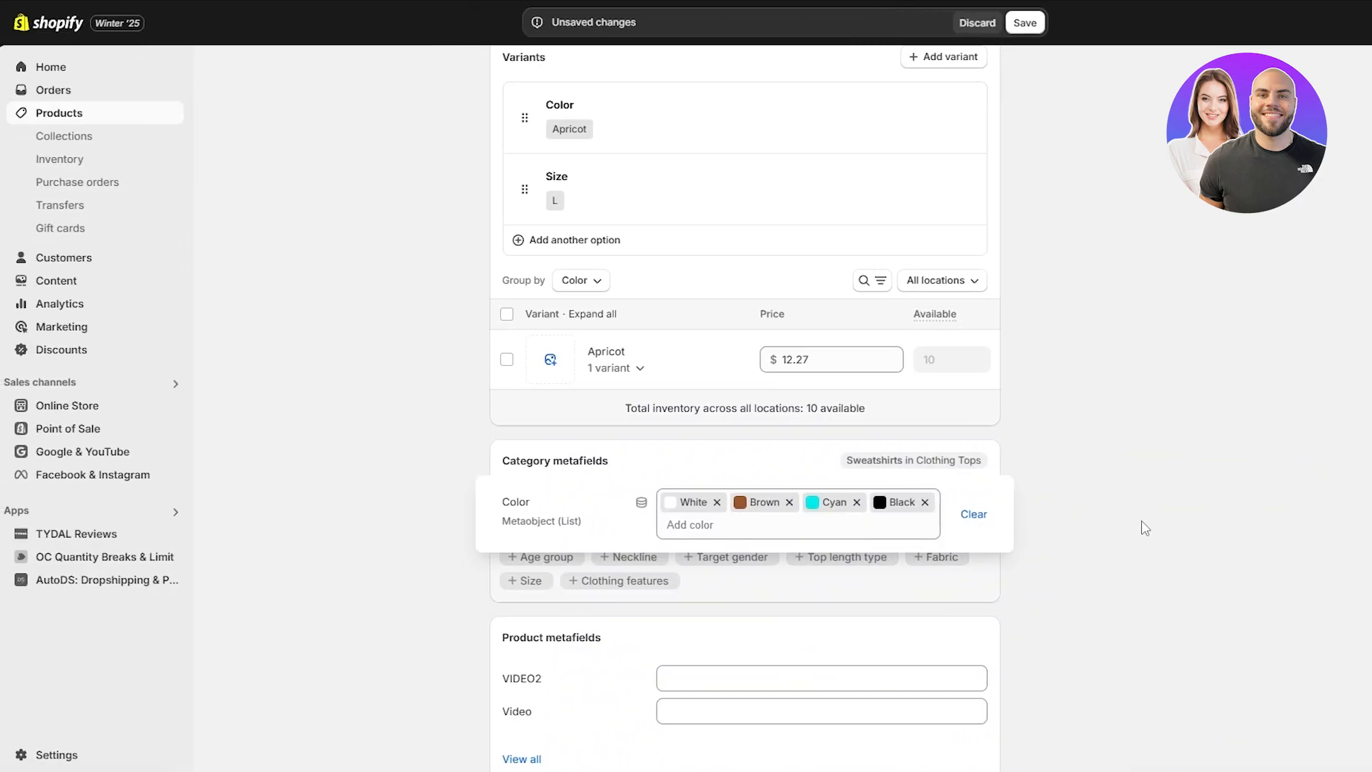
# Step: Add the Size category metafield and fill it with L, M and S
pyautogui.click(514, 580)
pyautogui.scroll(3, 438, 511)
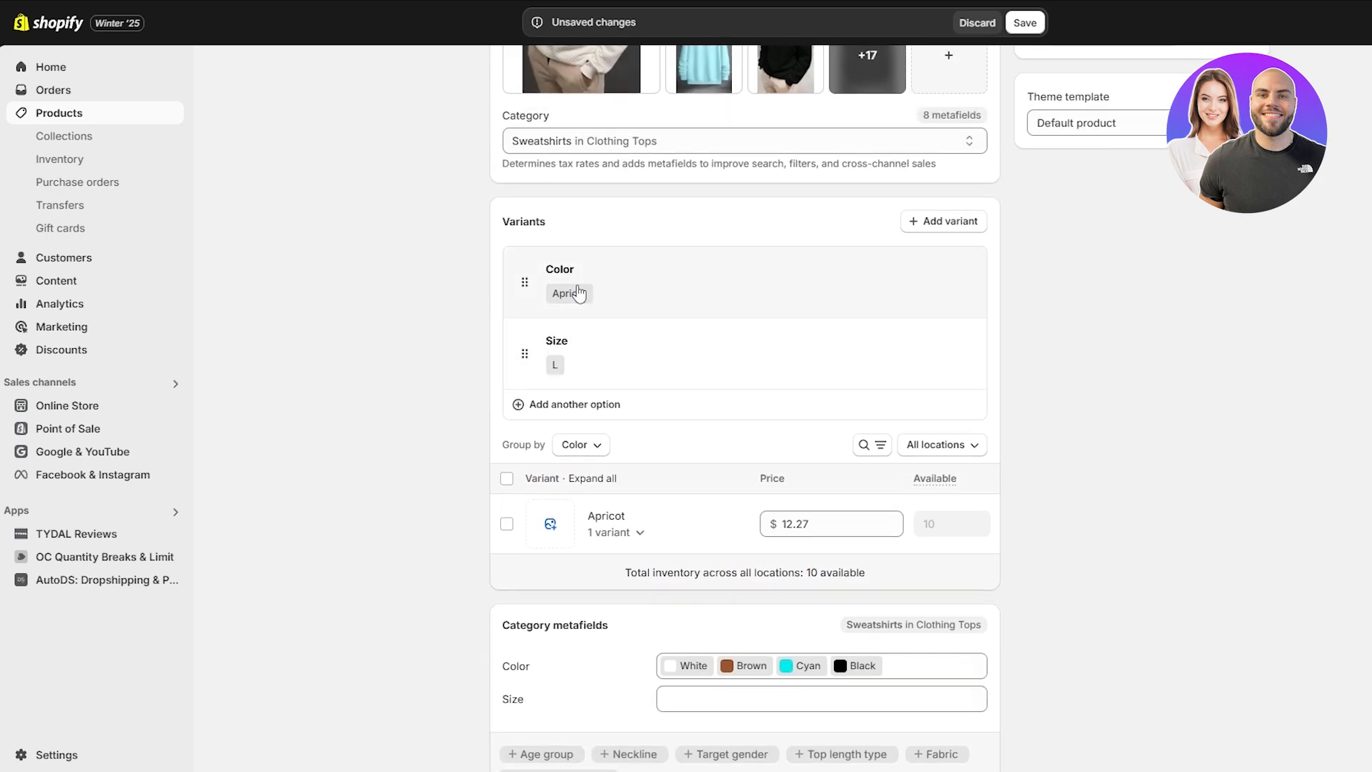
pyautogui.scroll(-5, 604, 320)
pyautogui.click(689, 371)
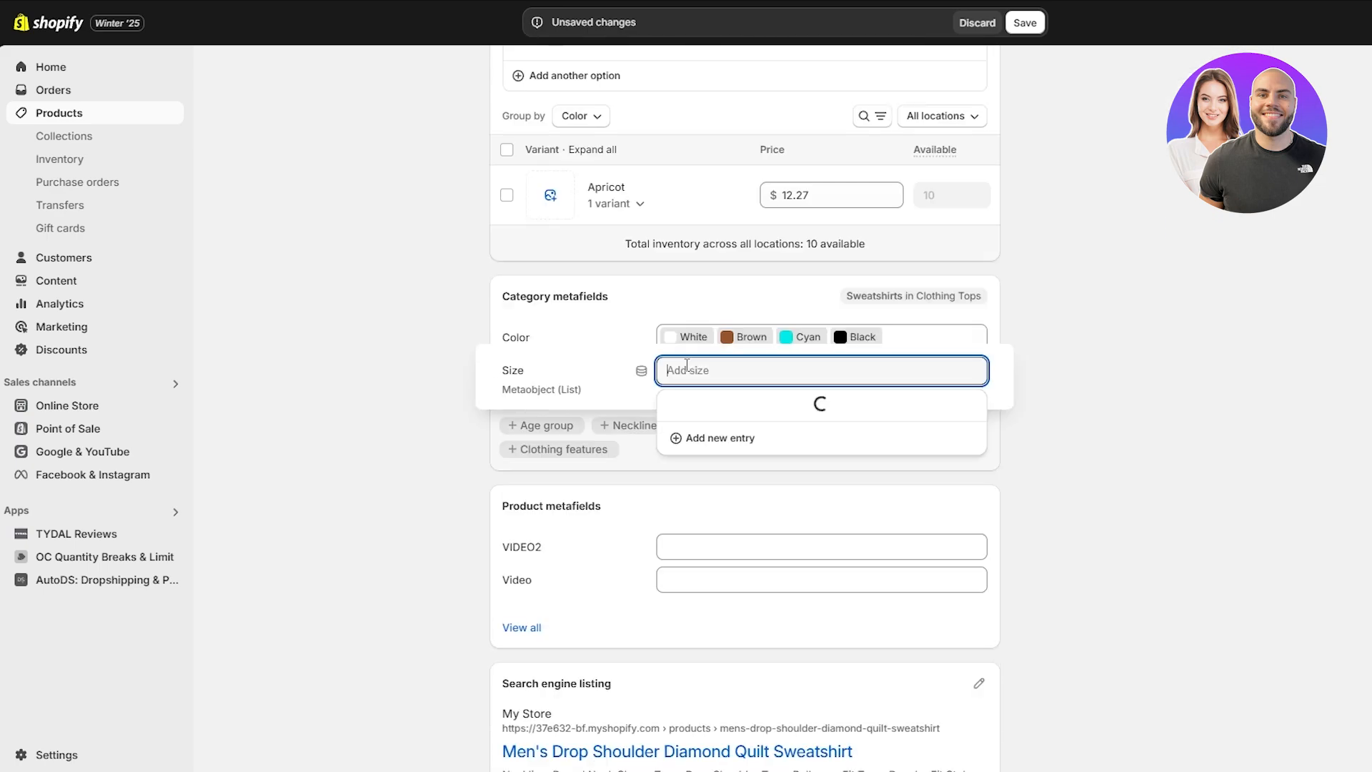
pyautogui.click(732, 574)
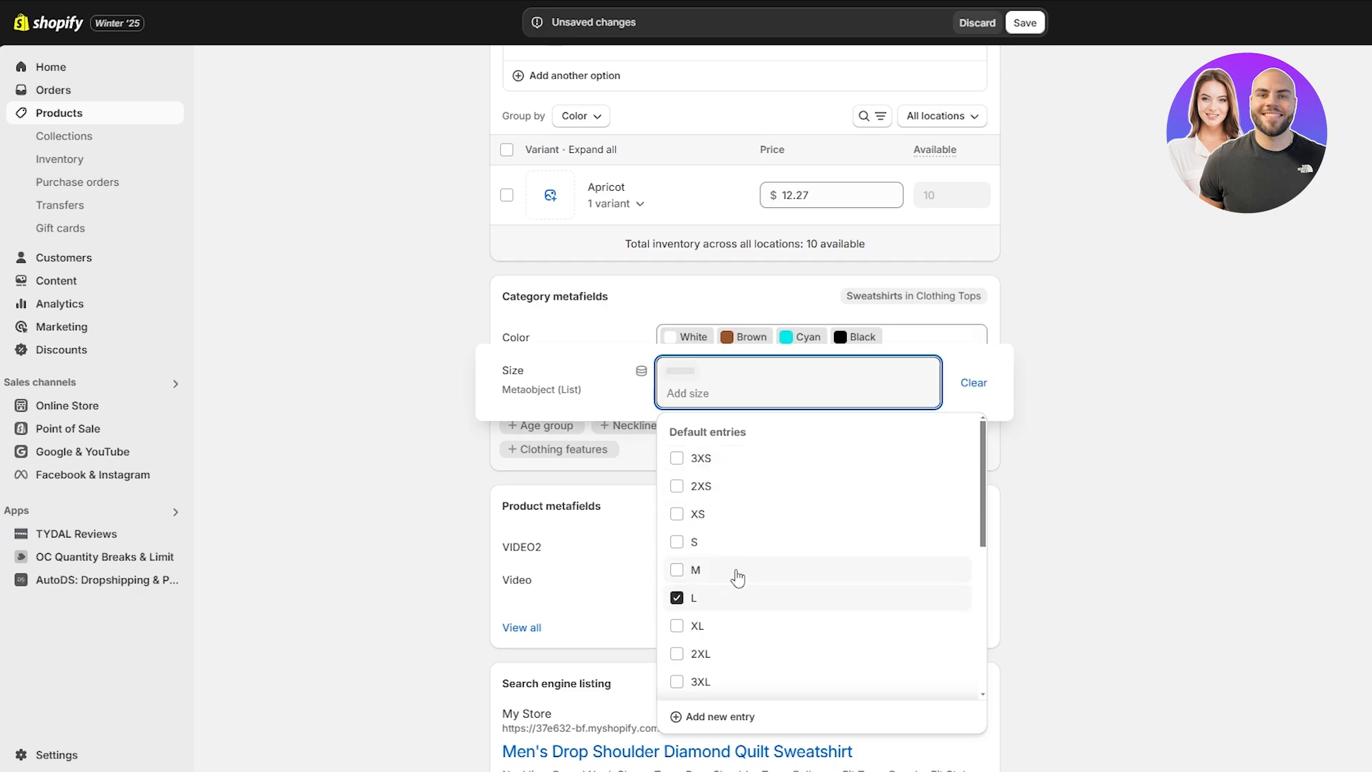
pyautogui.click(717, 571)
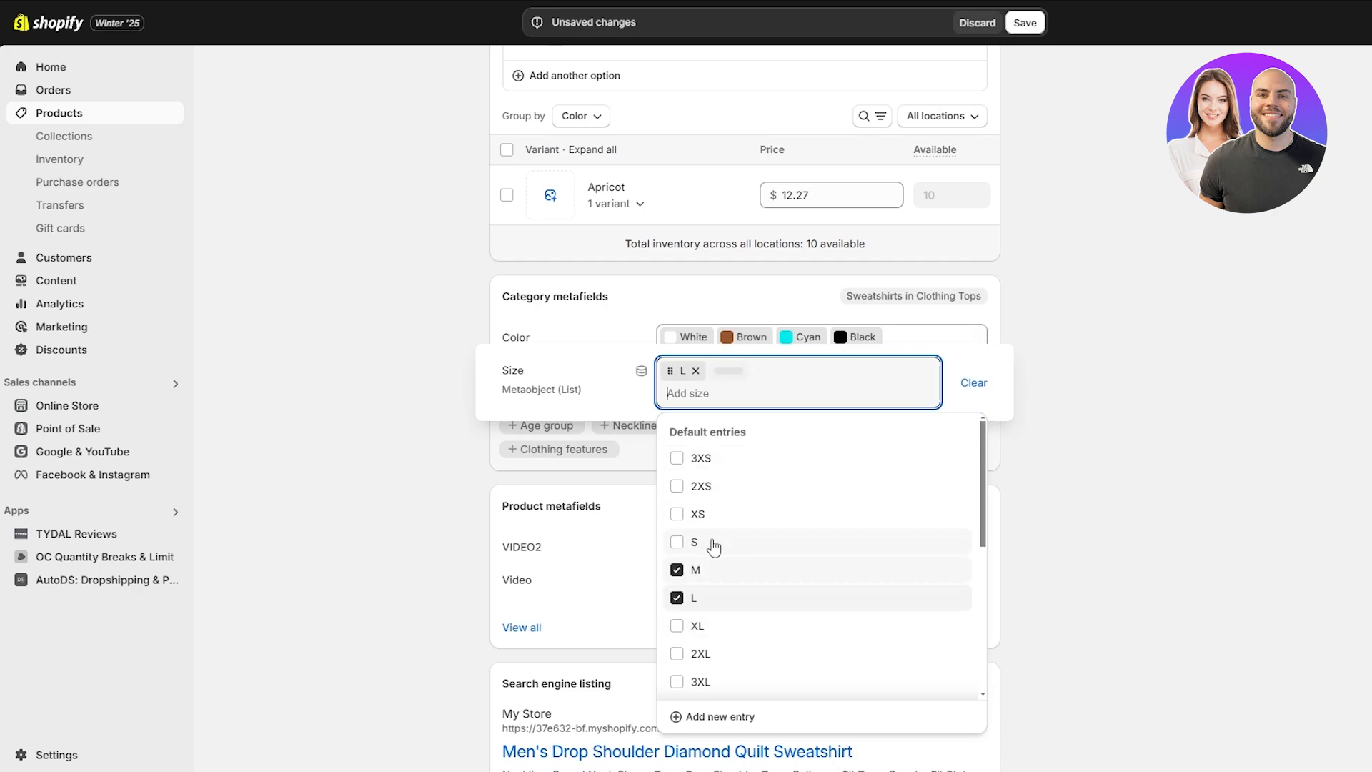
pyautogui.click(1158, 486)
# Step: Add the Target gender category metafield and set it to Male only
pyautogui.click(703, 427)
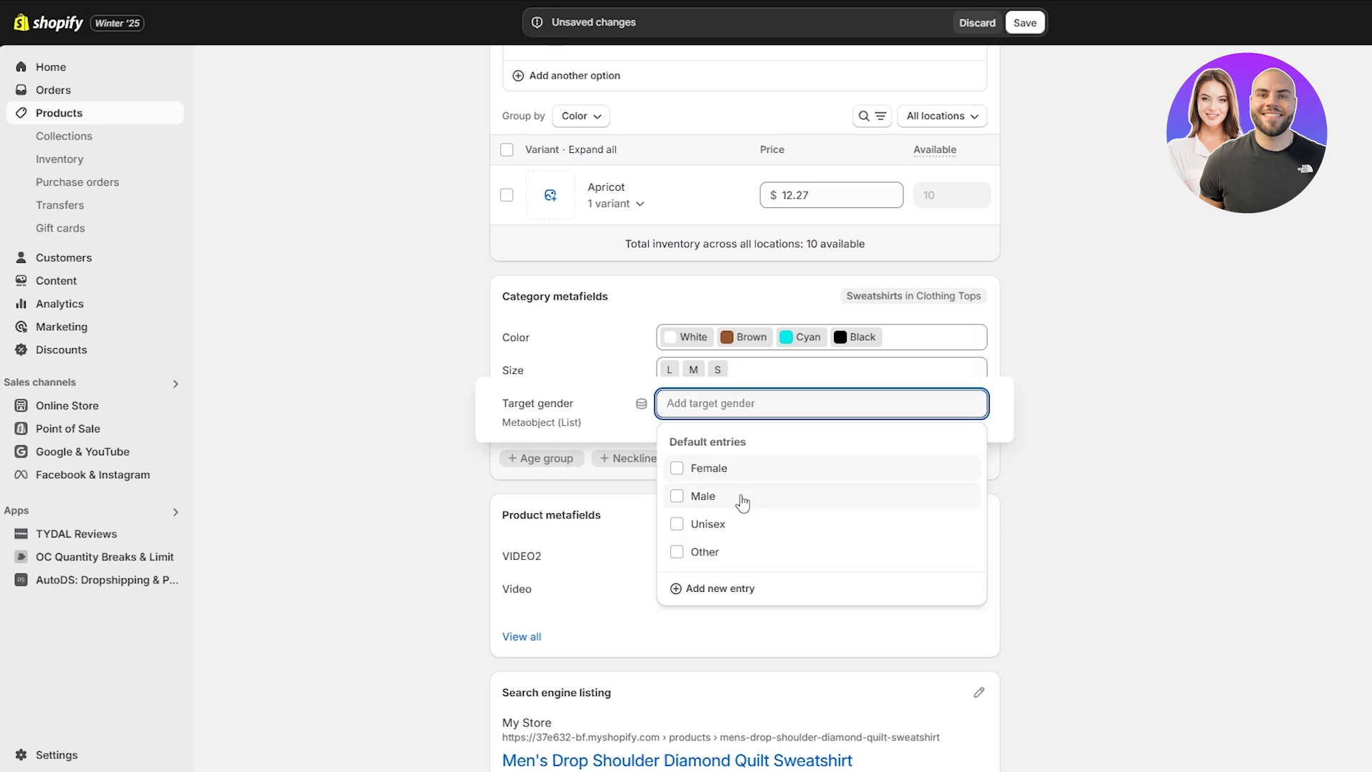
pyautogui.click(743, 501)
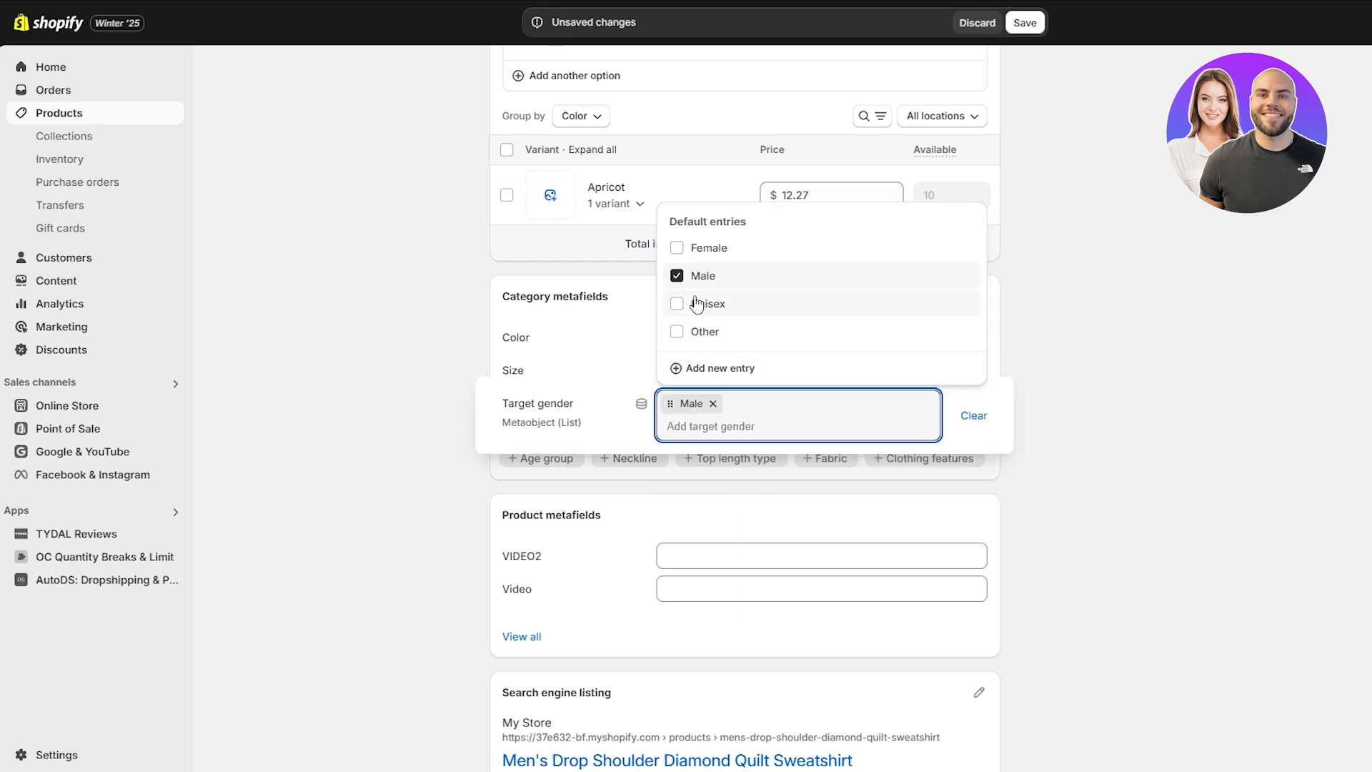
pyautogui.scroll(11, 1149, 345)
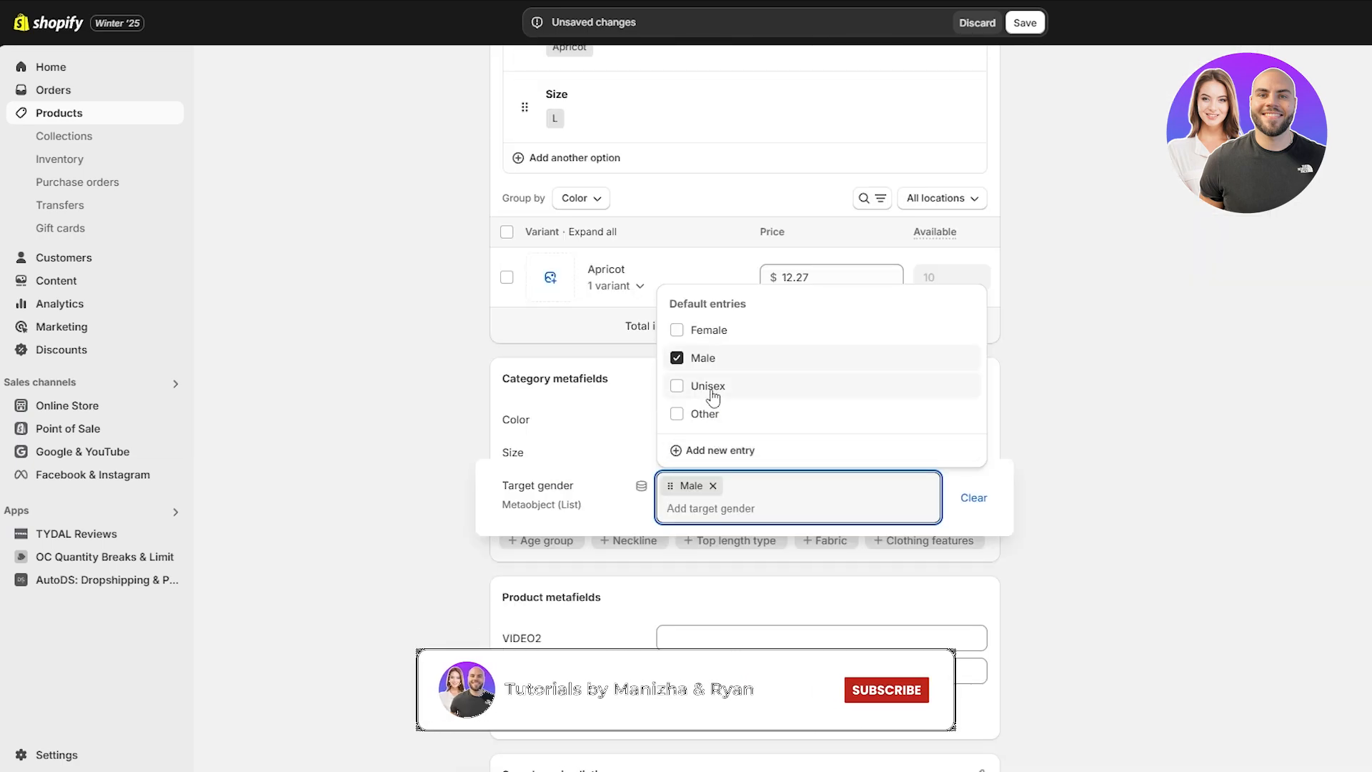
pyautogui.click(708, 390)
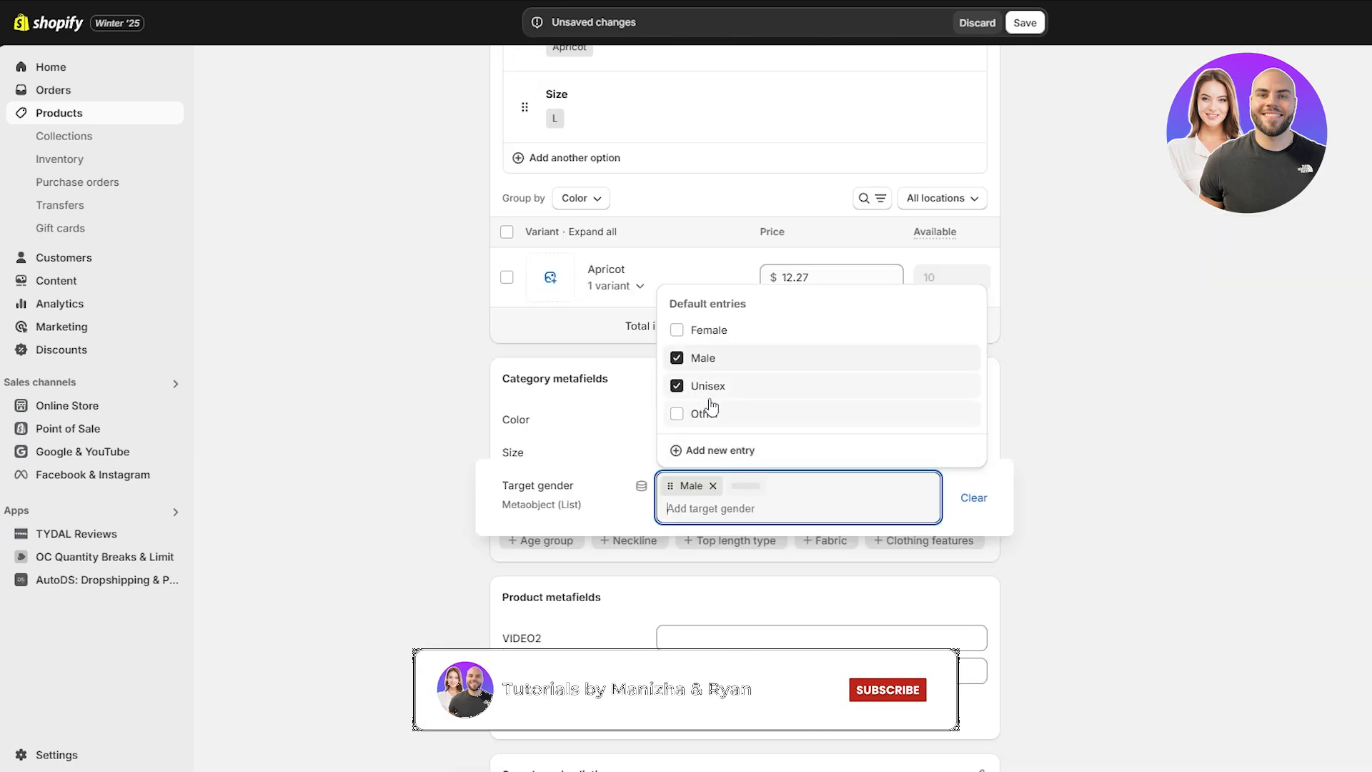
pyautogui.click(709, 386)
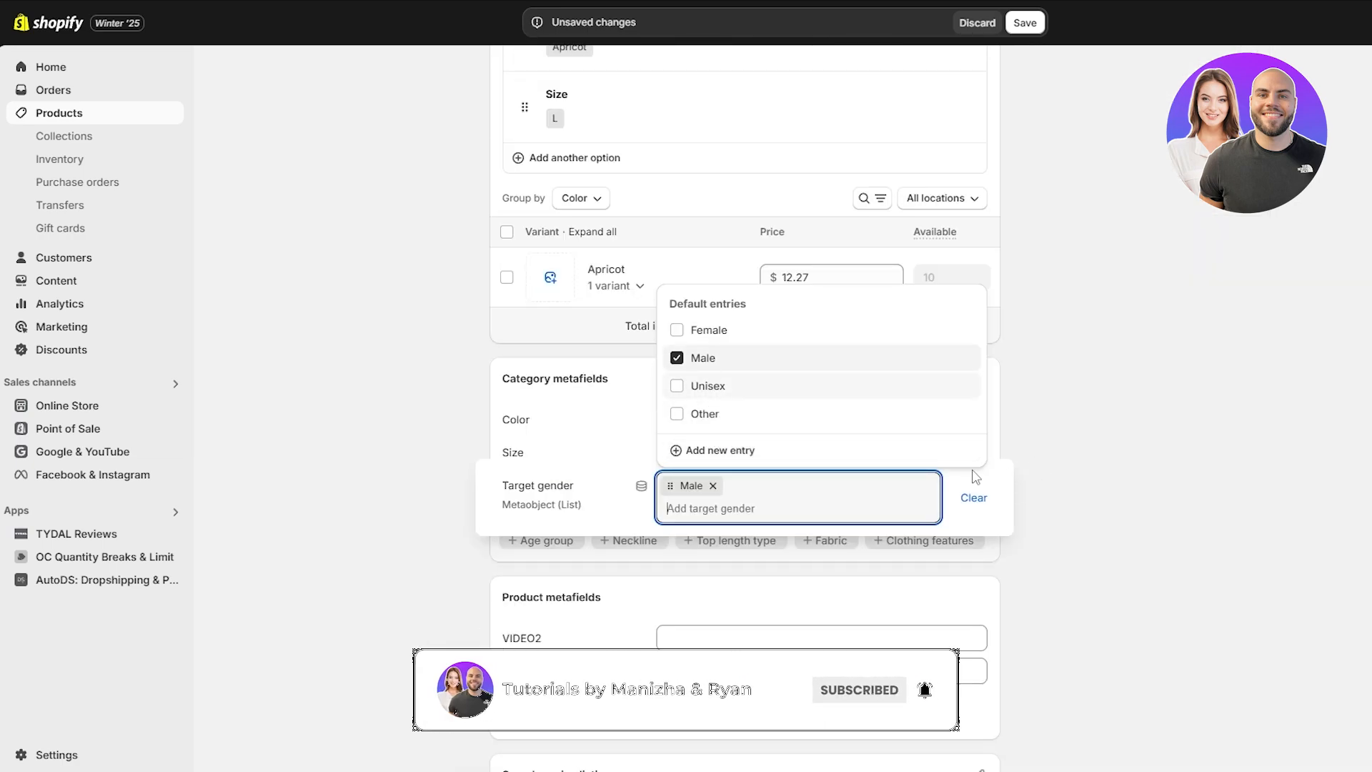
pyautogui.click(1158, 500)
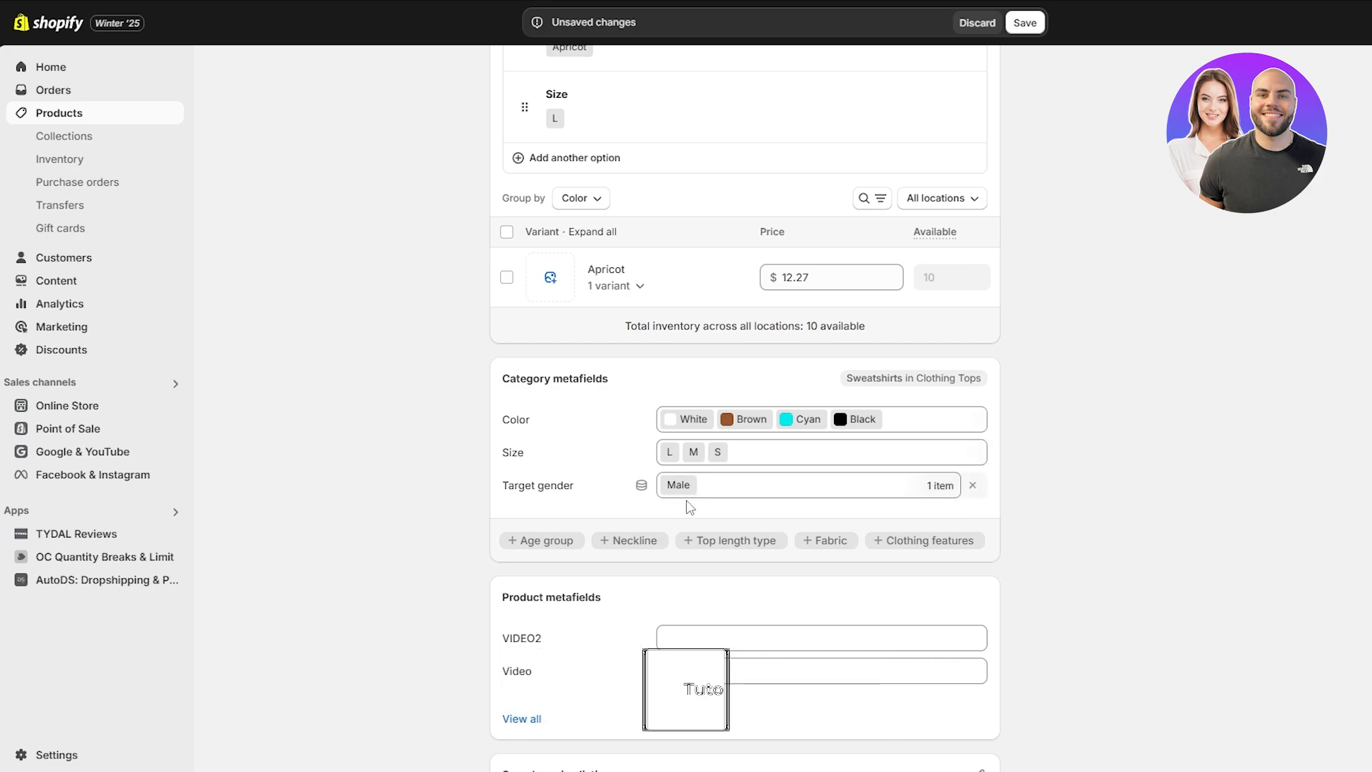
# Step: Add the Age group category metafield and set it to All ages
pyautogui.click(550, 541)
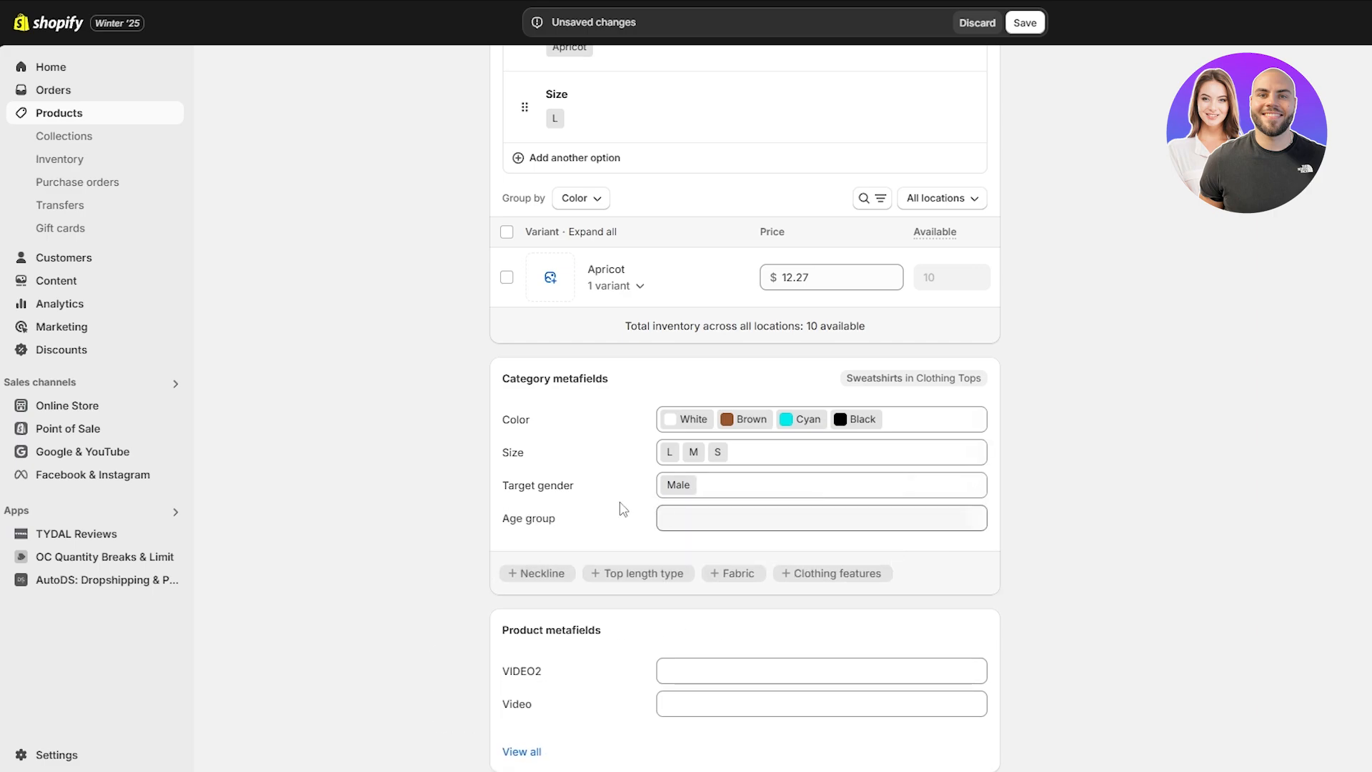
pyautogui.click(798, 528)
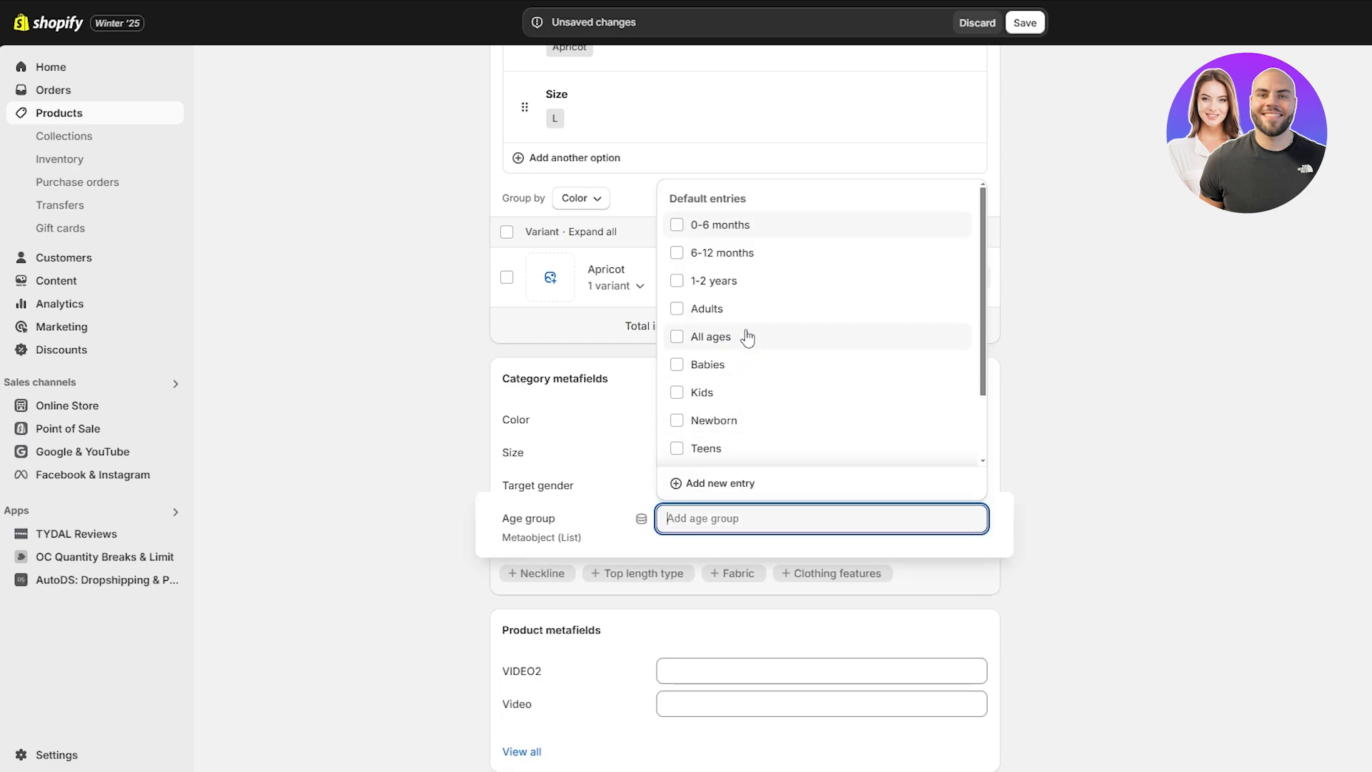
pyautogui.click(722, 337)
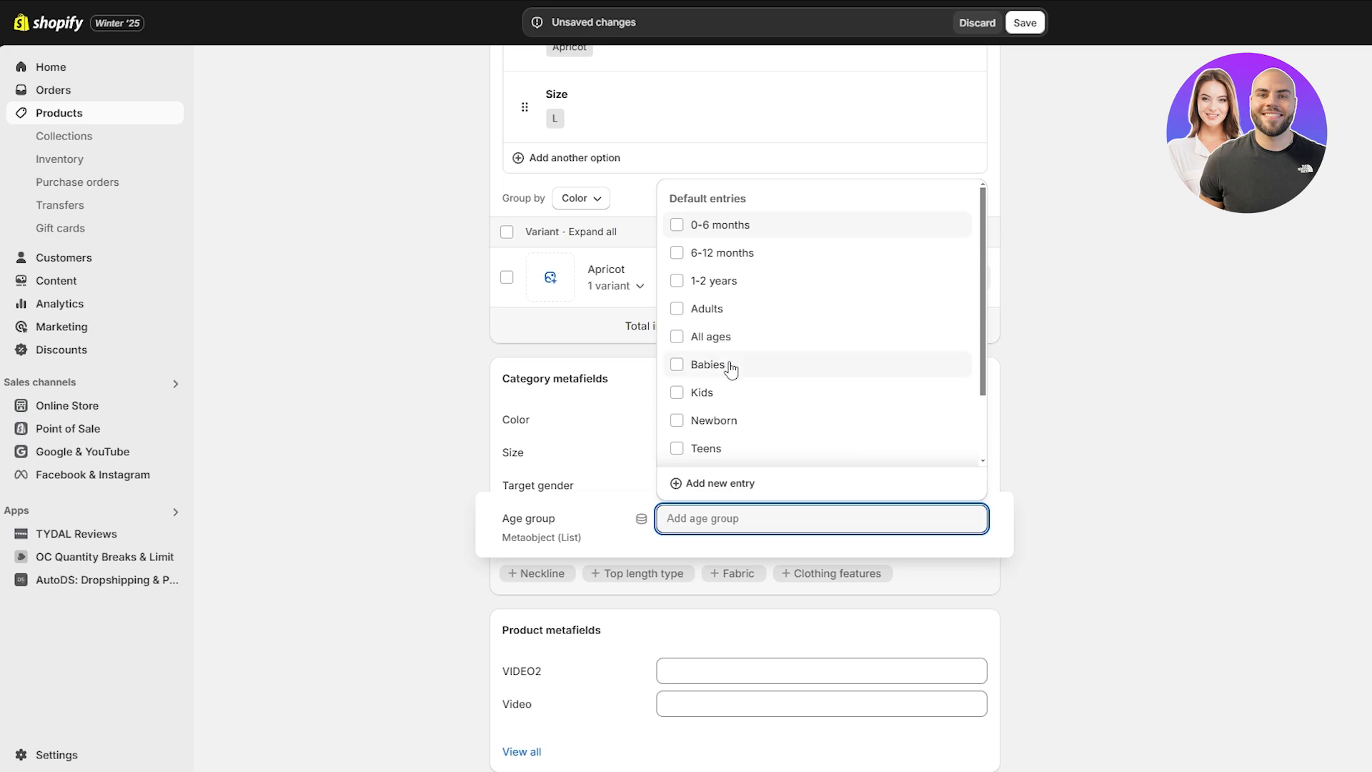
pyautogui.click(1164, 496)
# Step: Add the Fabric category metafield and check the product description for the sweatshirt's fabric, material and composition
pyautogui.click(758, 583)
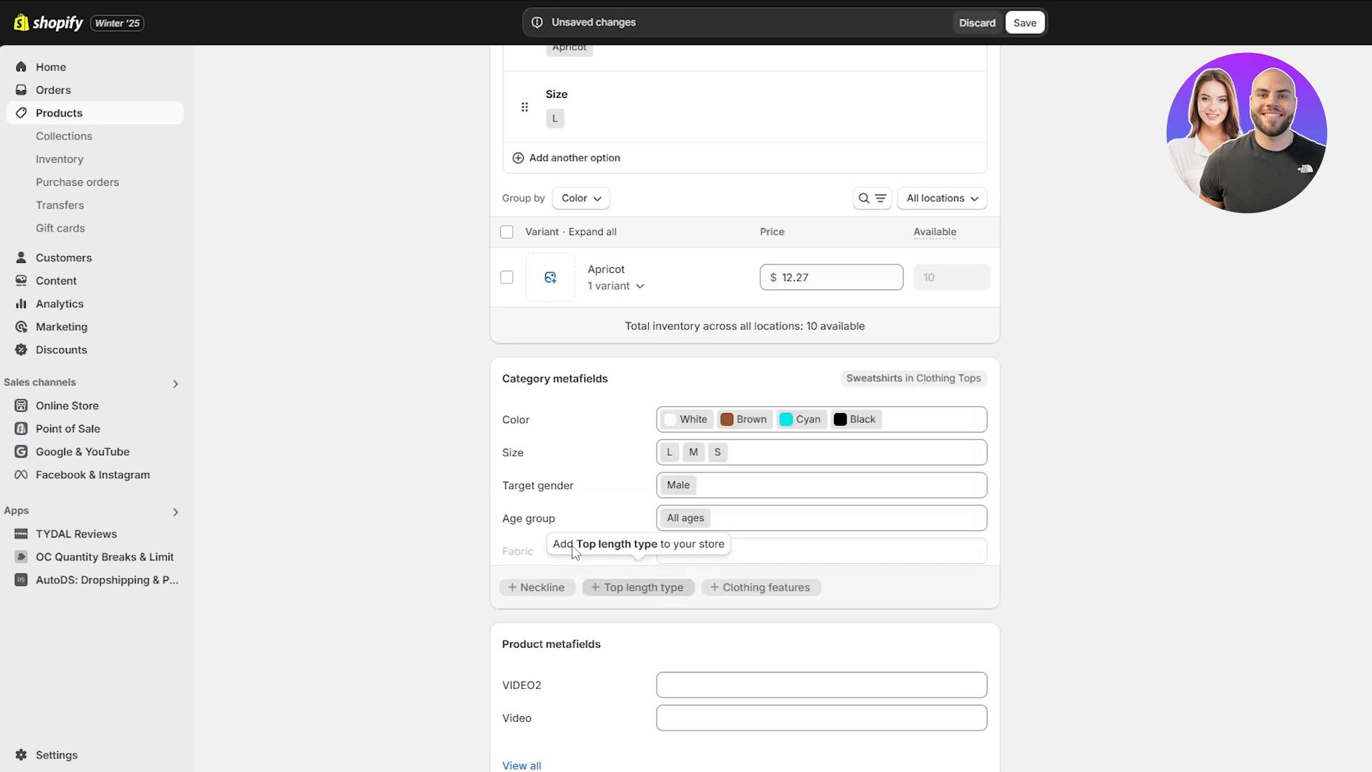
pyautogui.scroll(8, 571, 429)
pyautogui.scroll(6, 649, 344)
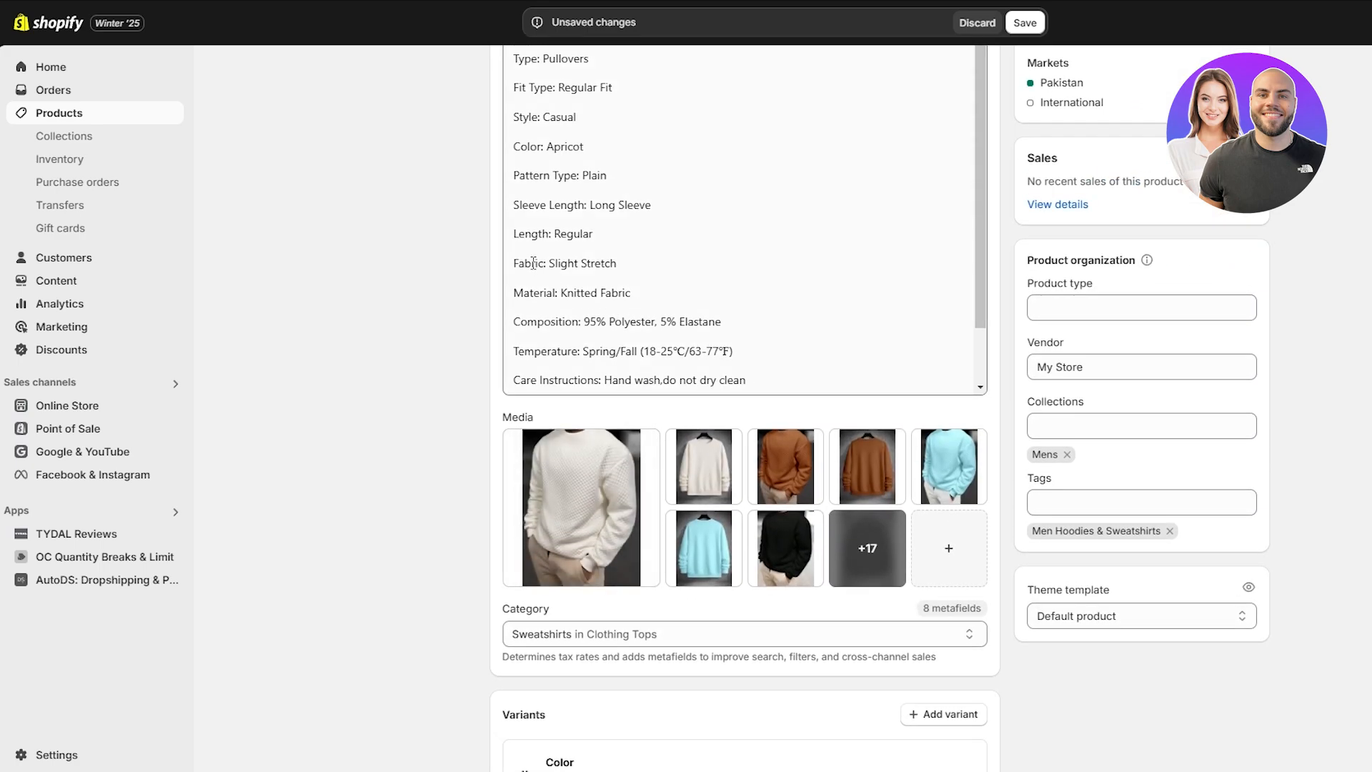
pyautogui.moveTo(549, 510); pyautogui.dragTo(620, 534)
pyautogui.click(620, 522)
pyautogui.scroll(-1, 622, 518)
pyautogui.scroll(-12, 624, 516)
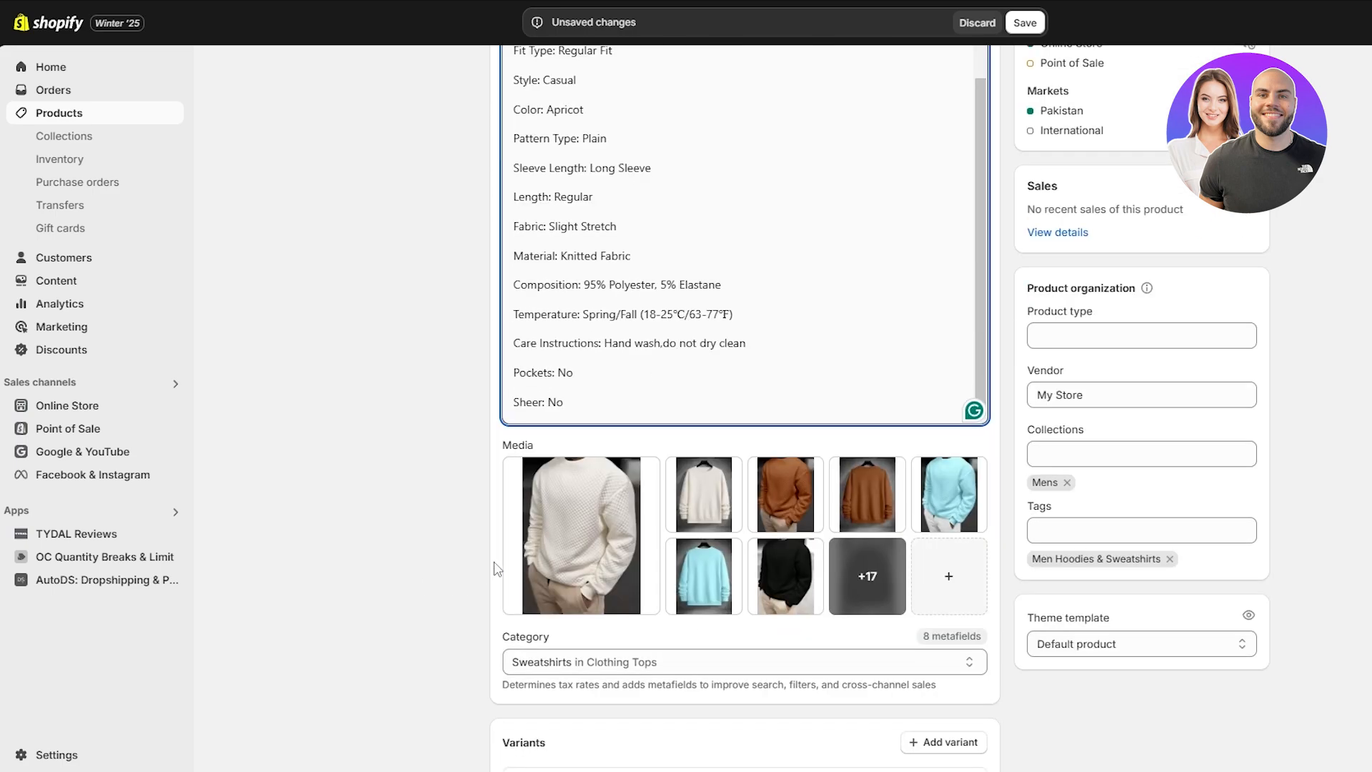
# Step: Set the Fabric category metafield to Polyester
pyautogui.click(750, 633)
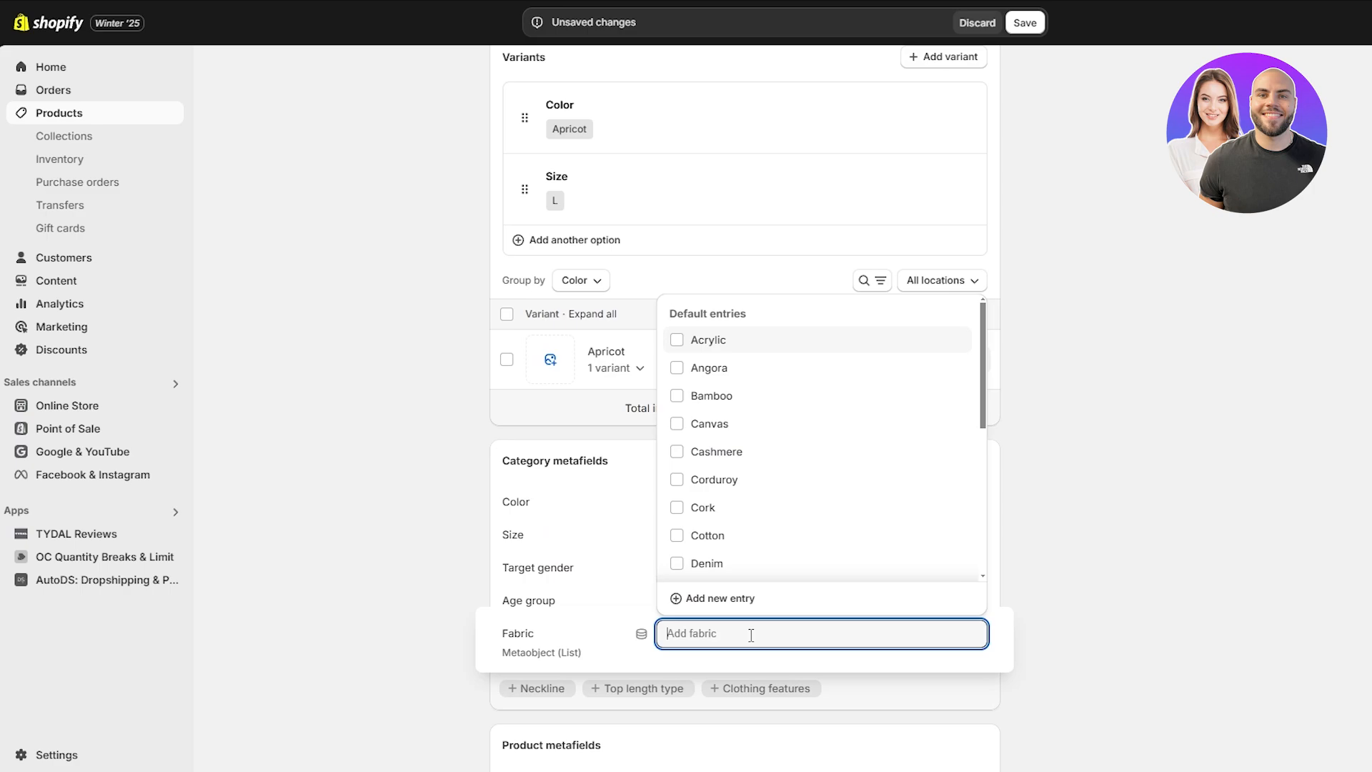
pyautogui.scroll(-4, 769, 461)
pyautogui.scroll(-8, 768, 448)
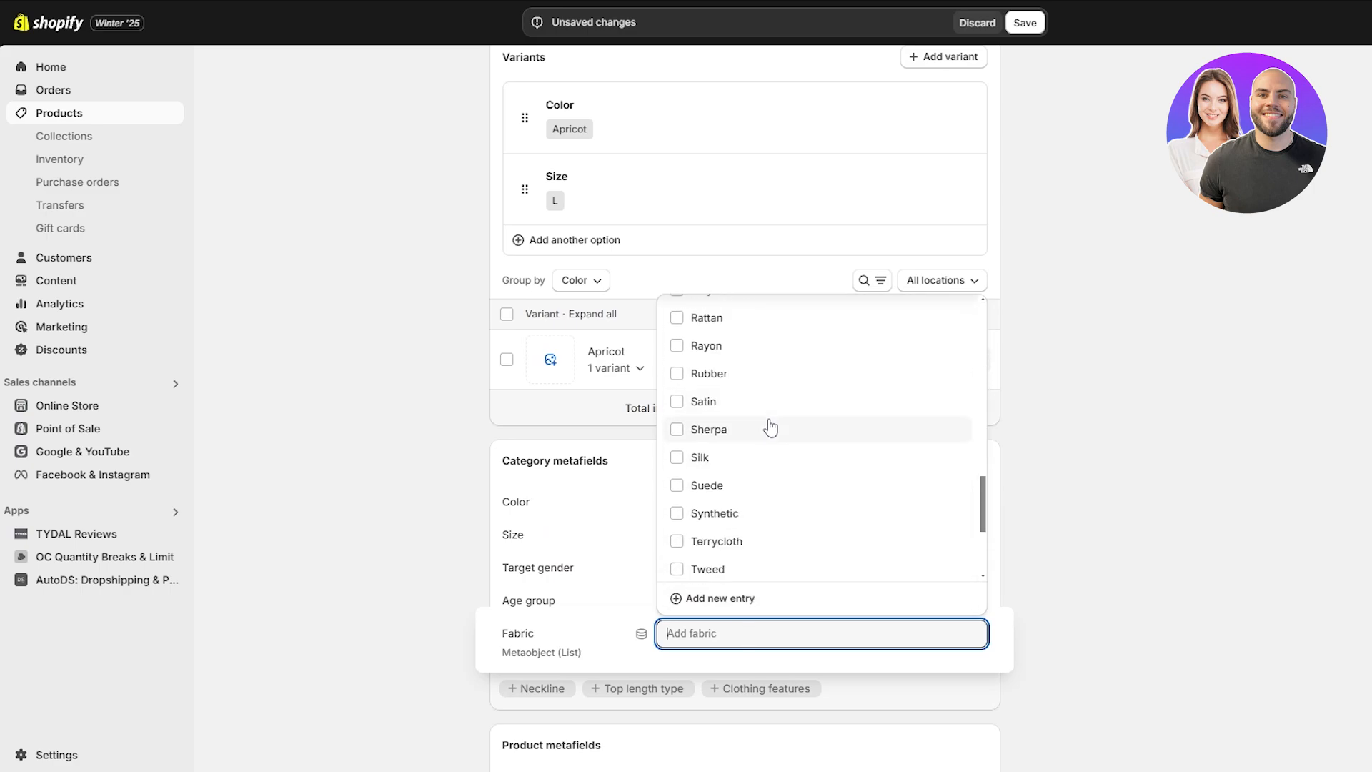
pyautogui.scroll(-3, 761, 525)
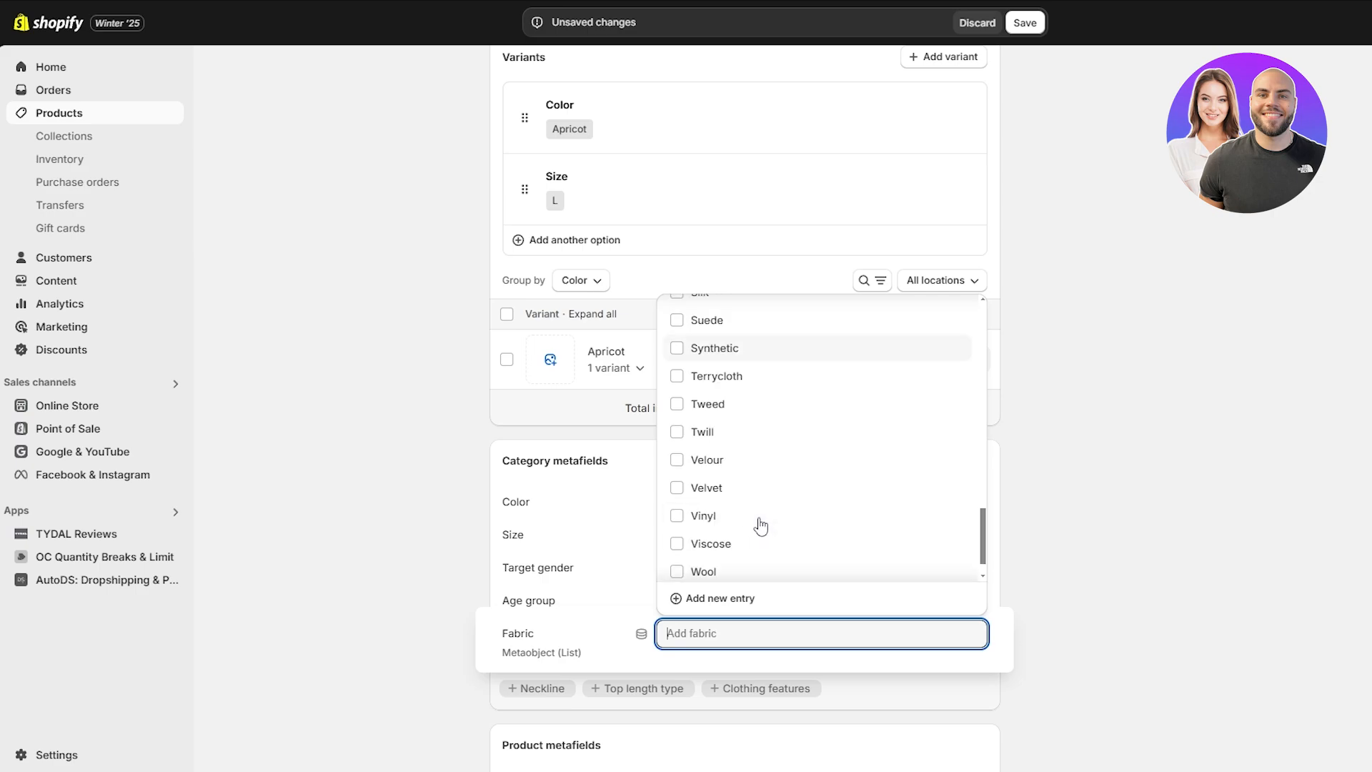
pyautogui.scroll(3, 763, 521)
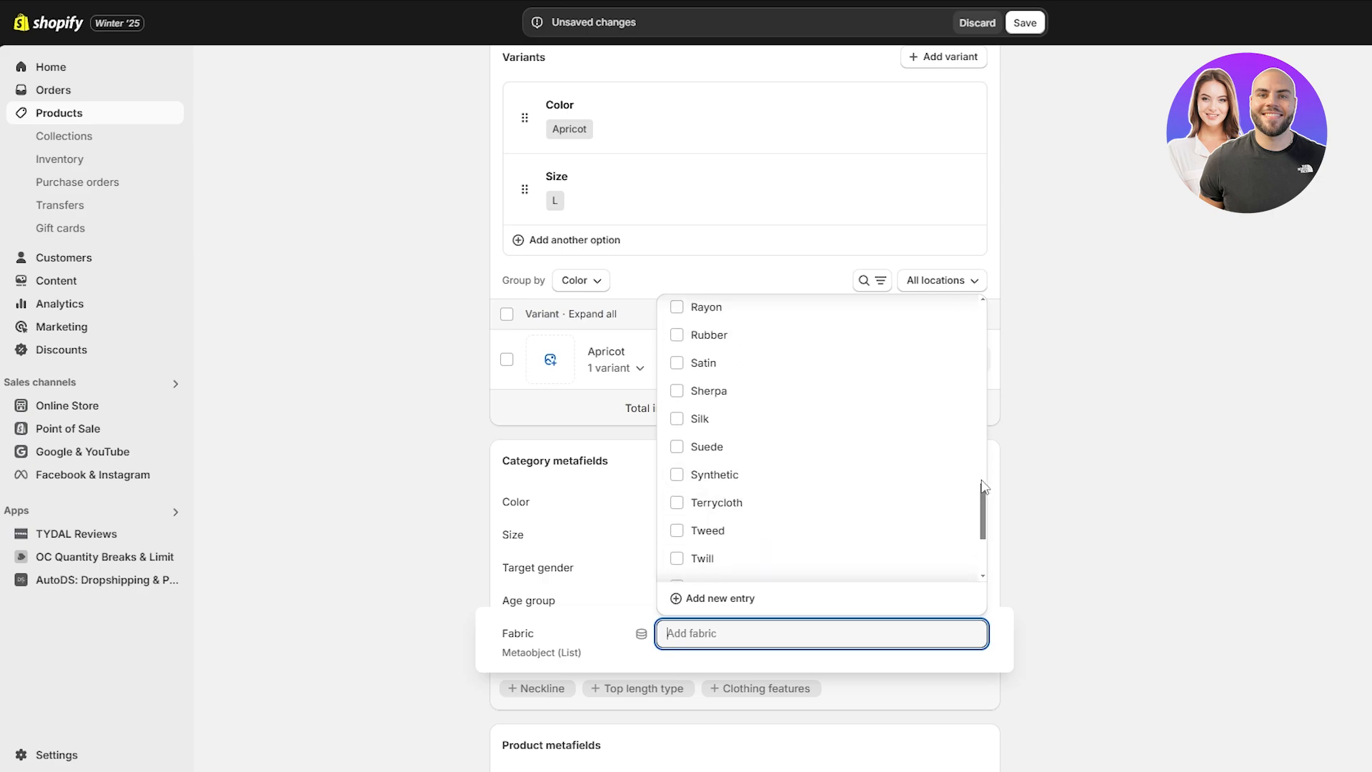
pyautogui.click(1005, 489)
pyautogui.click(693, 643)
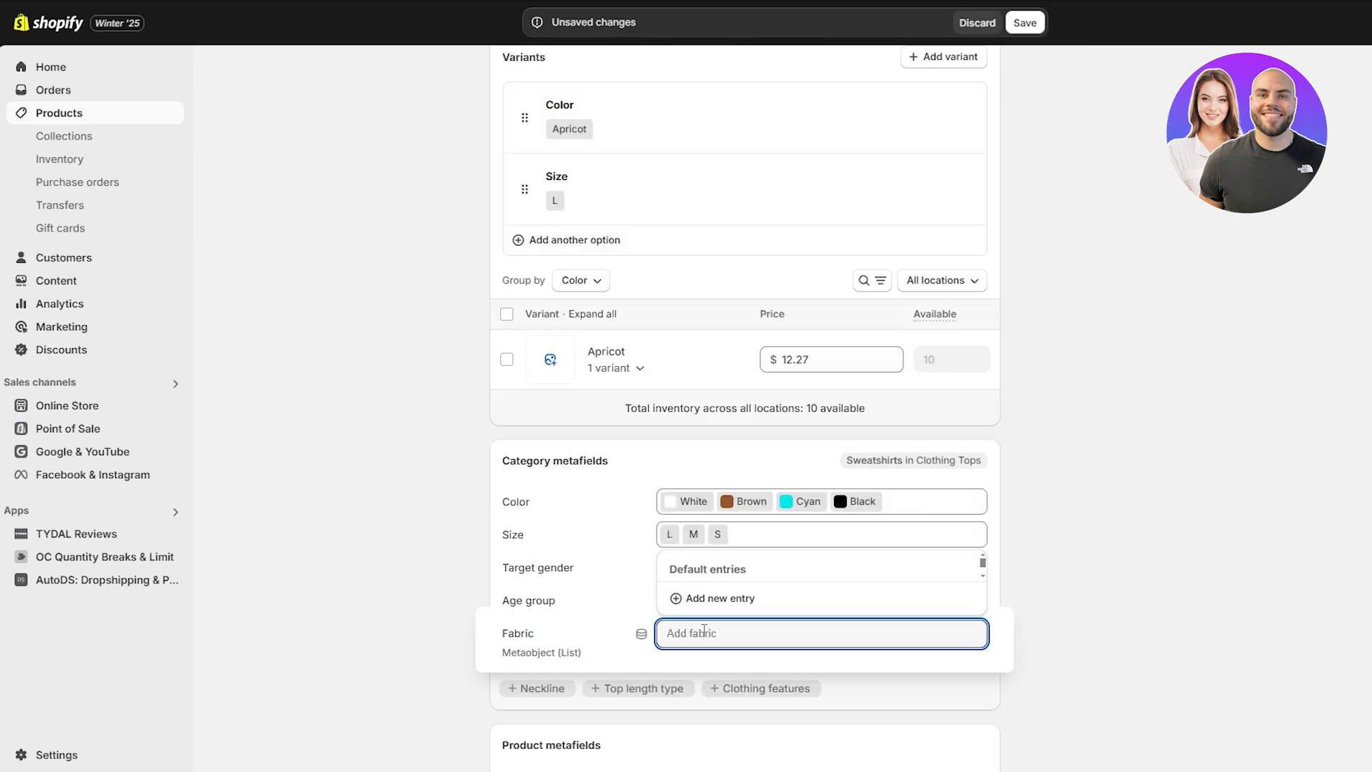
pyautogui.scroll(-7, 747, 519)
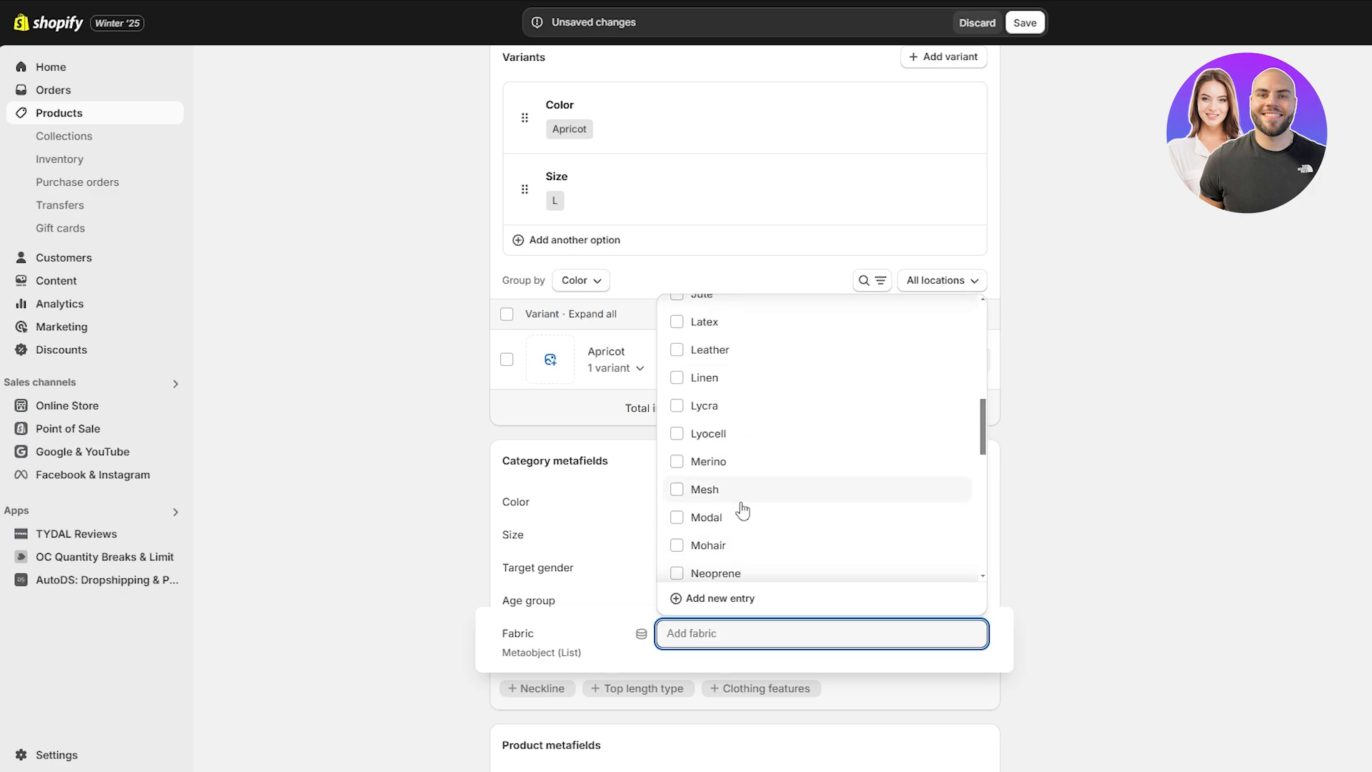
pyautogui.scroll(-4, 743, 513)
pyautogui.click(715, 356)
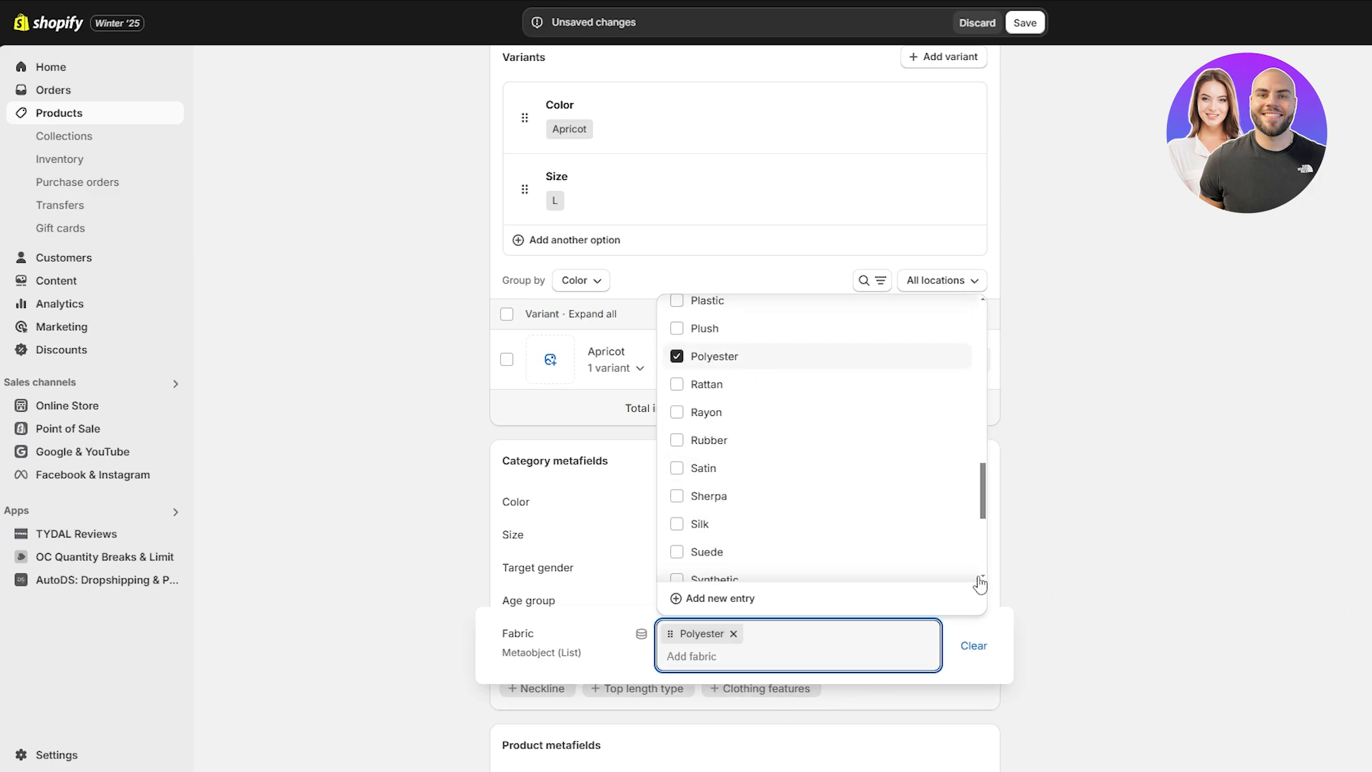
pyautogui.scroll(-3, 980, 584)
pyautogui.click(1111, 536)
pyautogui.scroll(-5, 1089, 520)
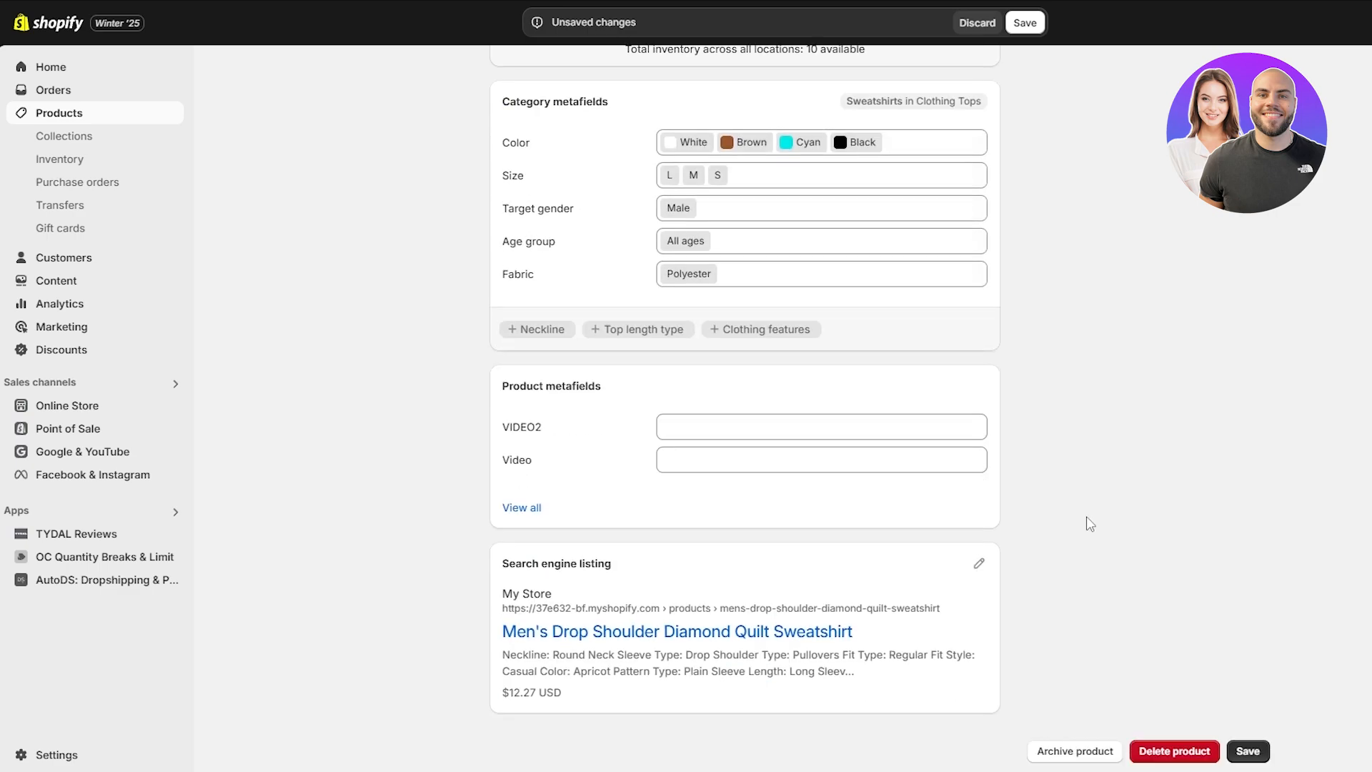
# Step: Delete the Color option from the sweatshirt's variants and save the product, accepting the deletion of the affected variants
pyautogui.scroll(2, 1087, 517)
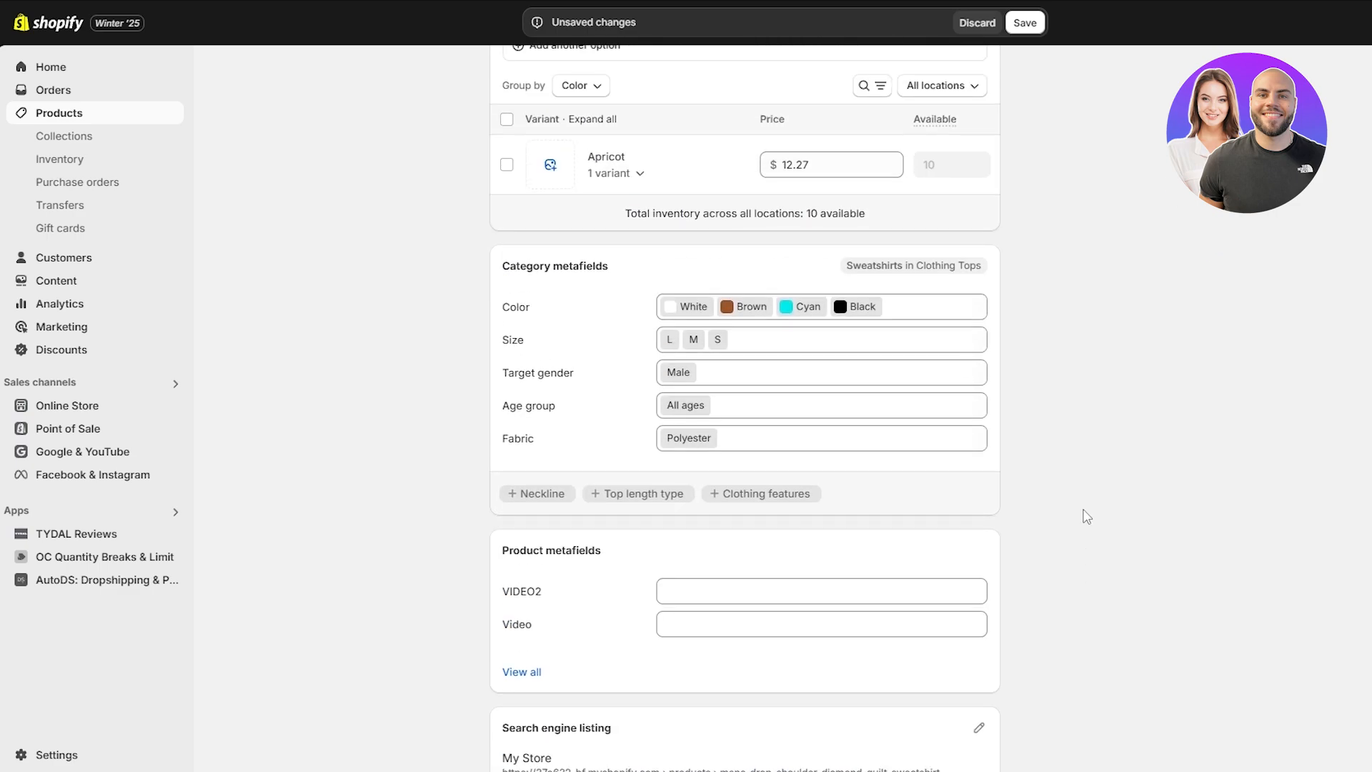
pyautogui.scroll(5, 1136, 499)
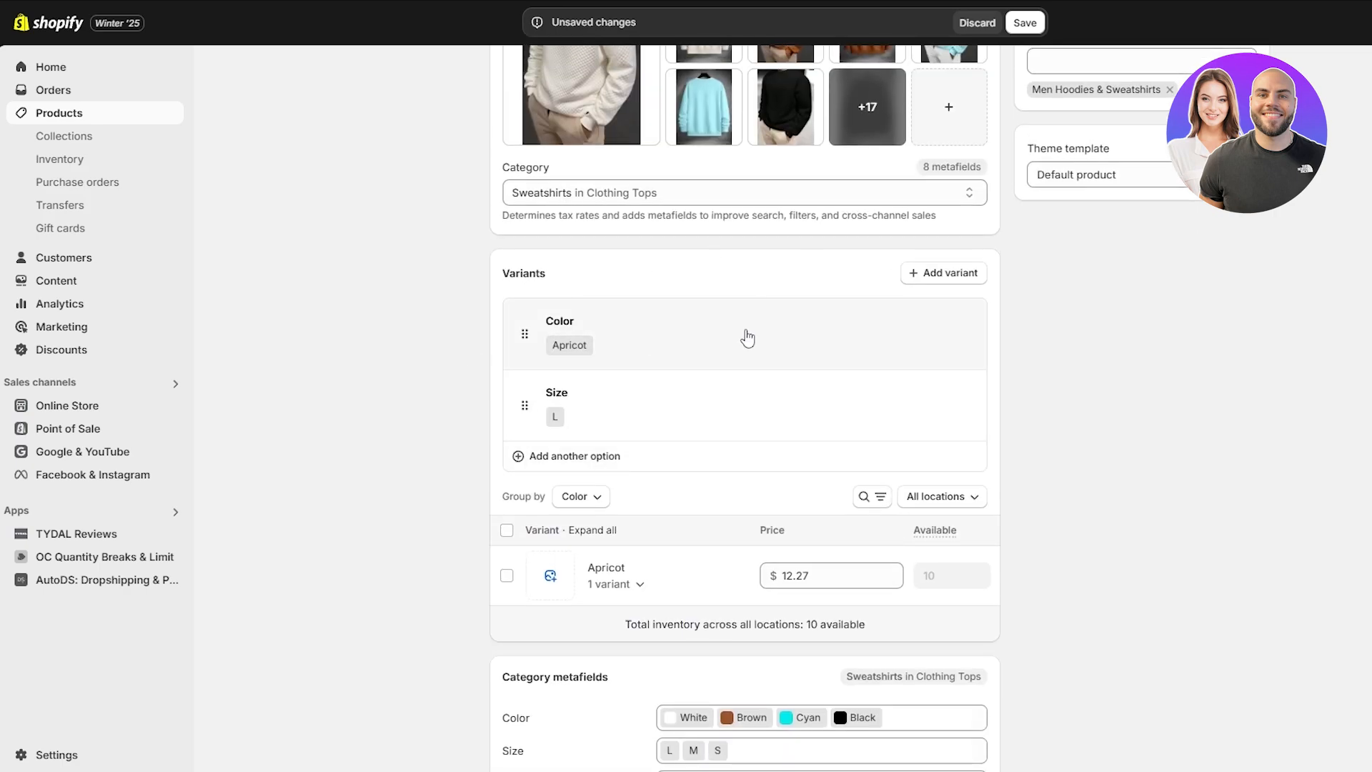
pyautogui.scroll(3, 582, 331)
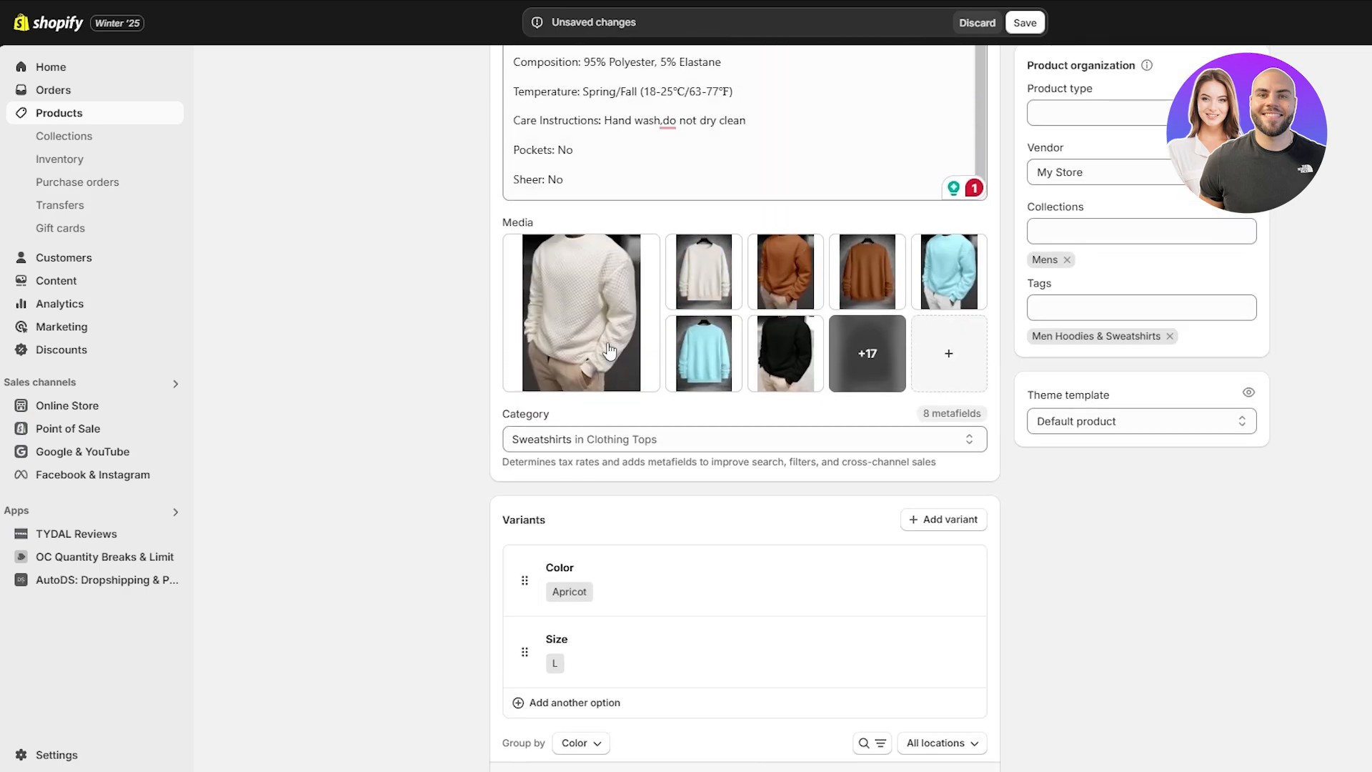
pyautogui.scroll(-4, 717, 362)
pyautogui.click(712, 258)
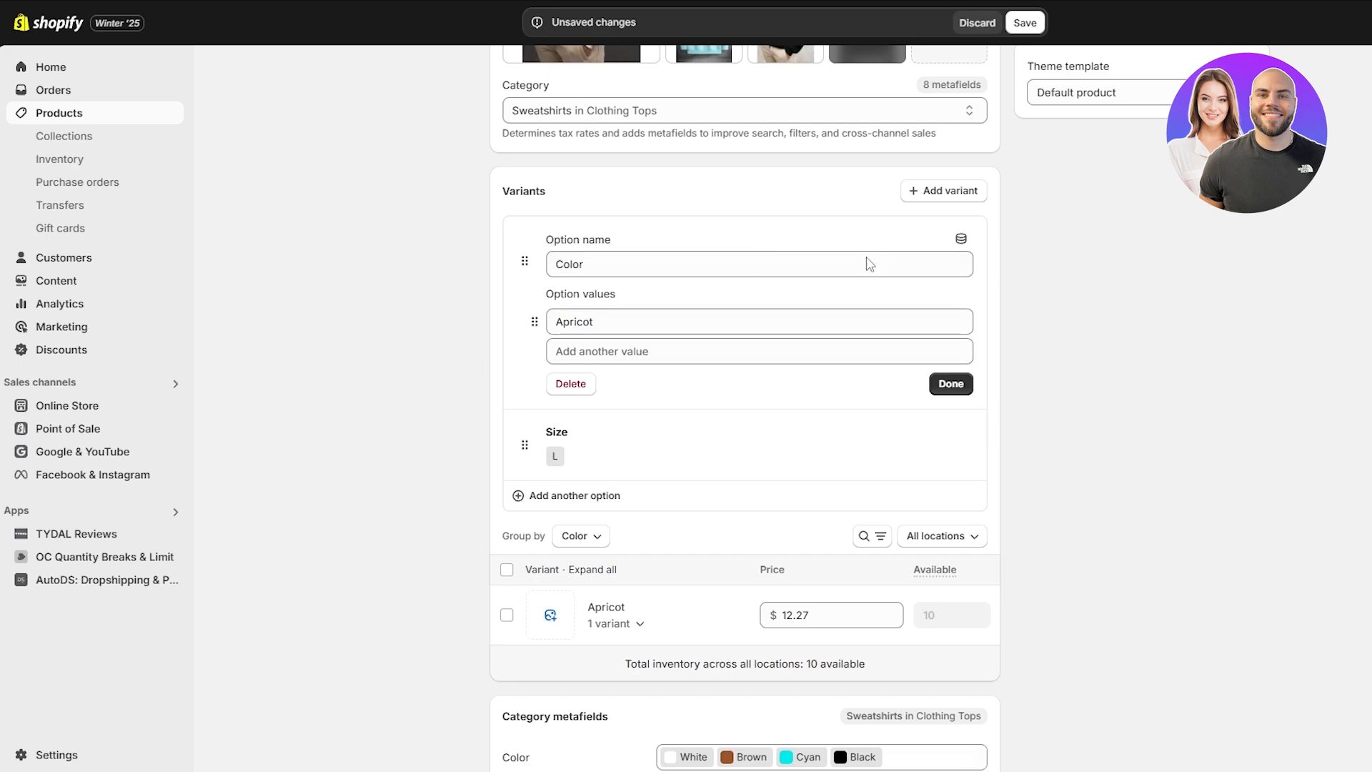
pyautogui.moveTo(643, 321); pyautogui.dragTo(513, 321)
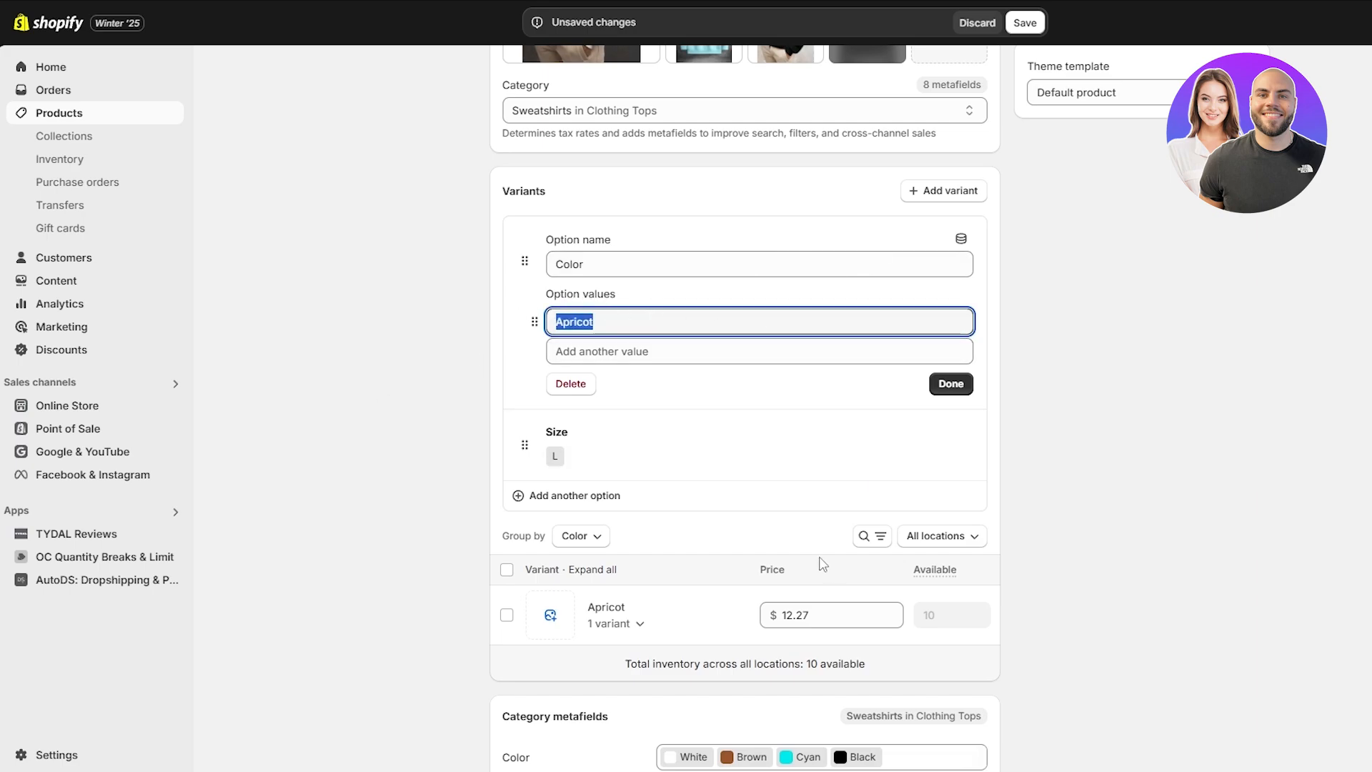
pyautogui.press('BackSpace')
pyautogui.click(1072, 319)
pyautogui.click(569, 385)
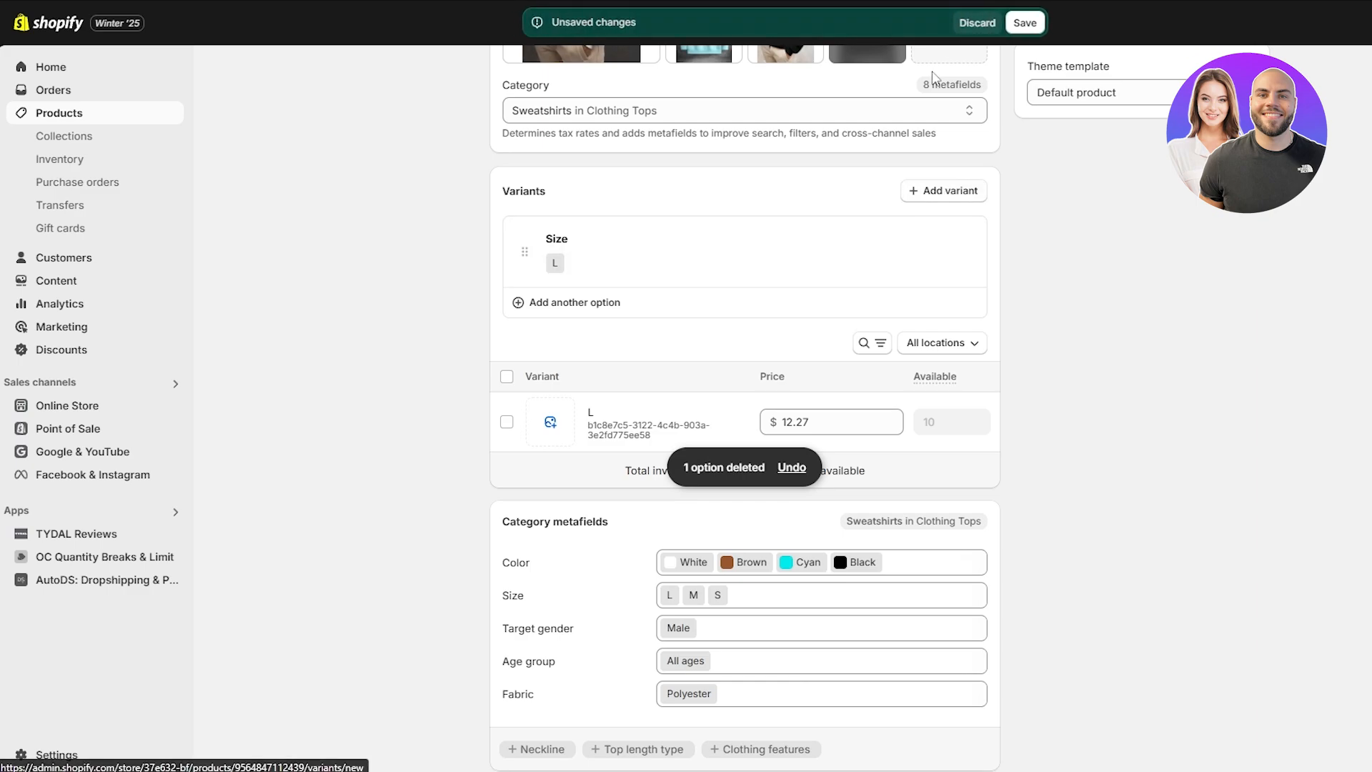
pyautogui.click(1027, 22)
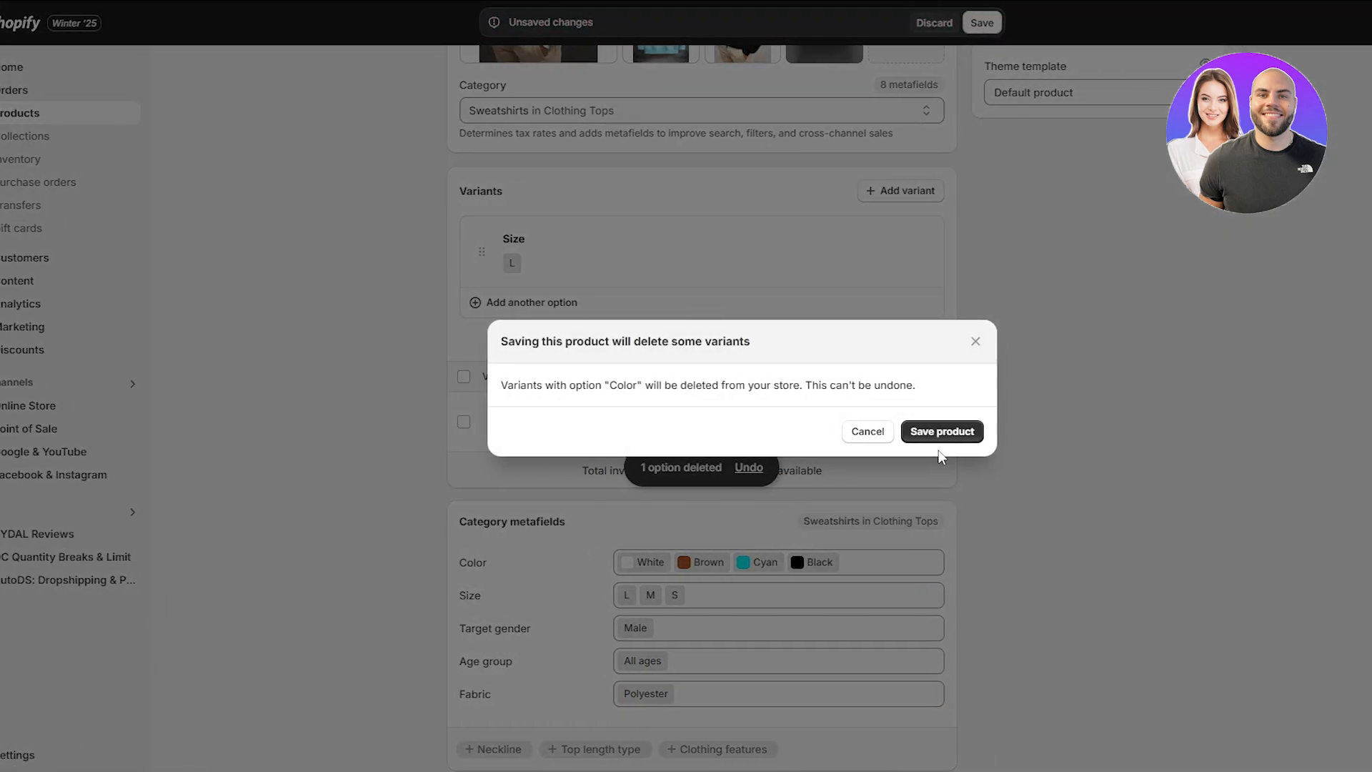
pyautogui.click(940, 434)
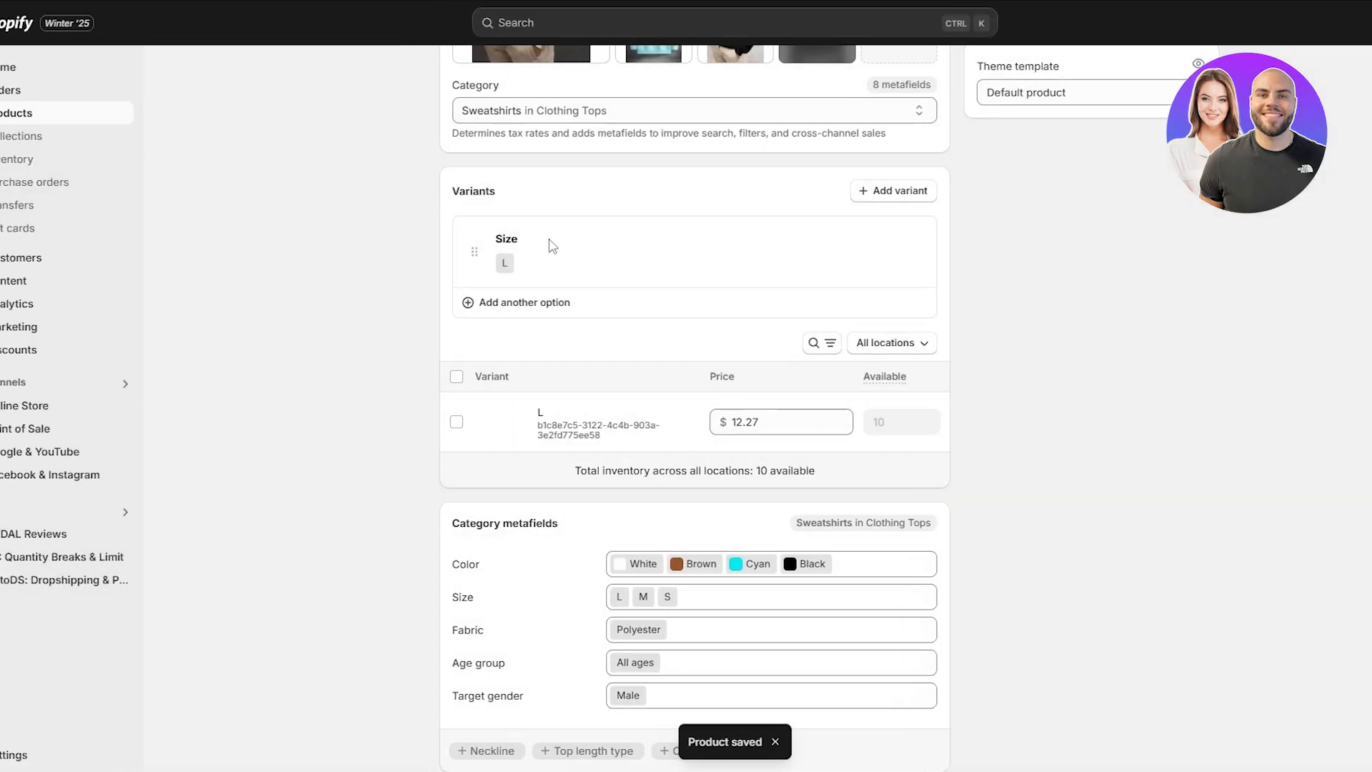
pyautogui.click(977, 190)
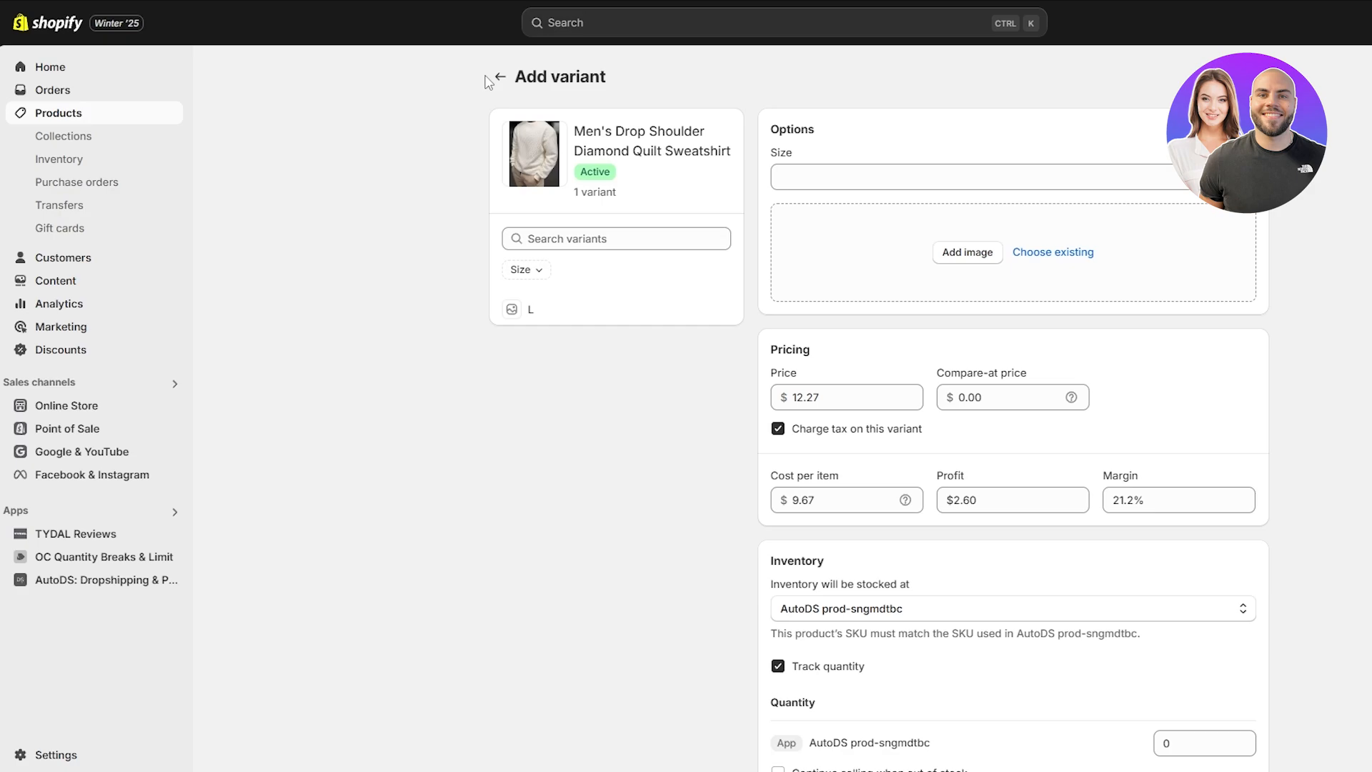
pyautogui.click(490, 83)
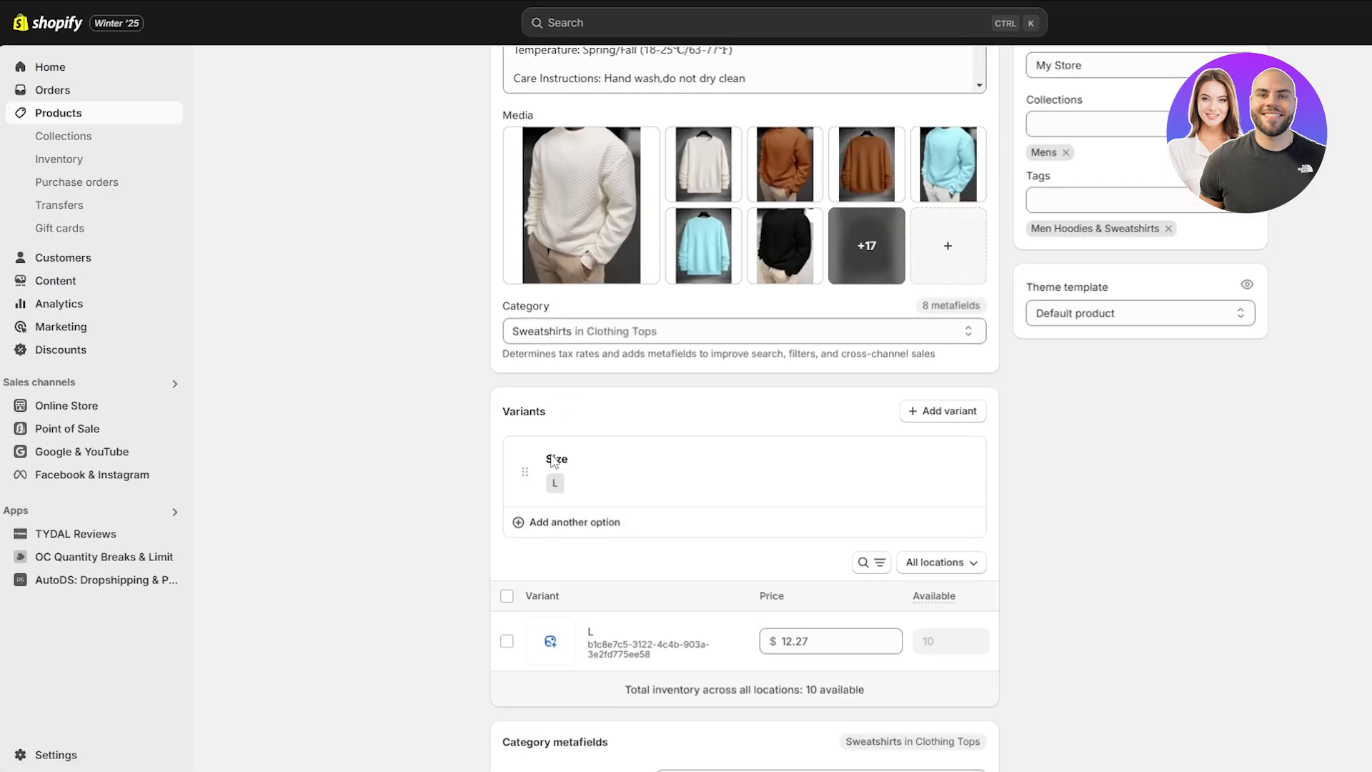
pyautogui.click(931, 414)
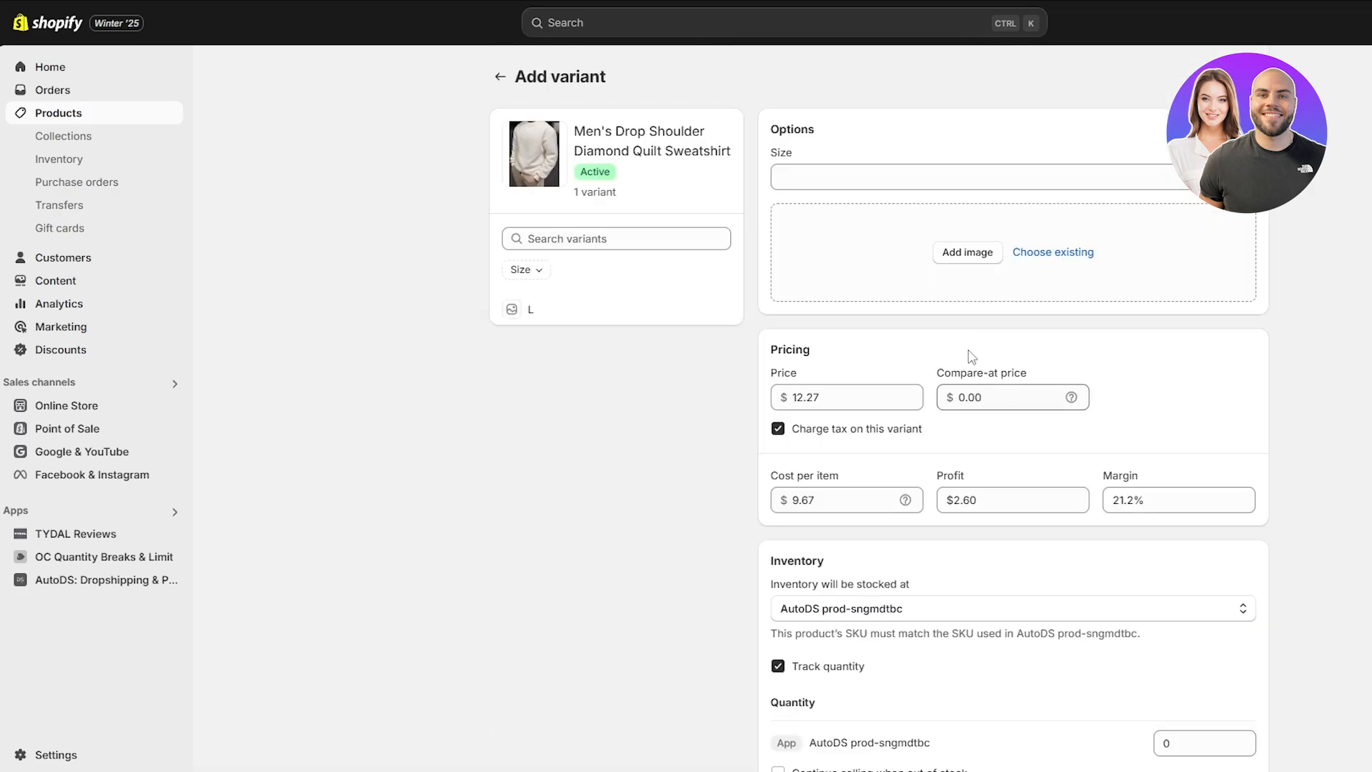
pyautogui.click(828, 167)
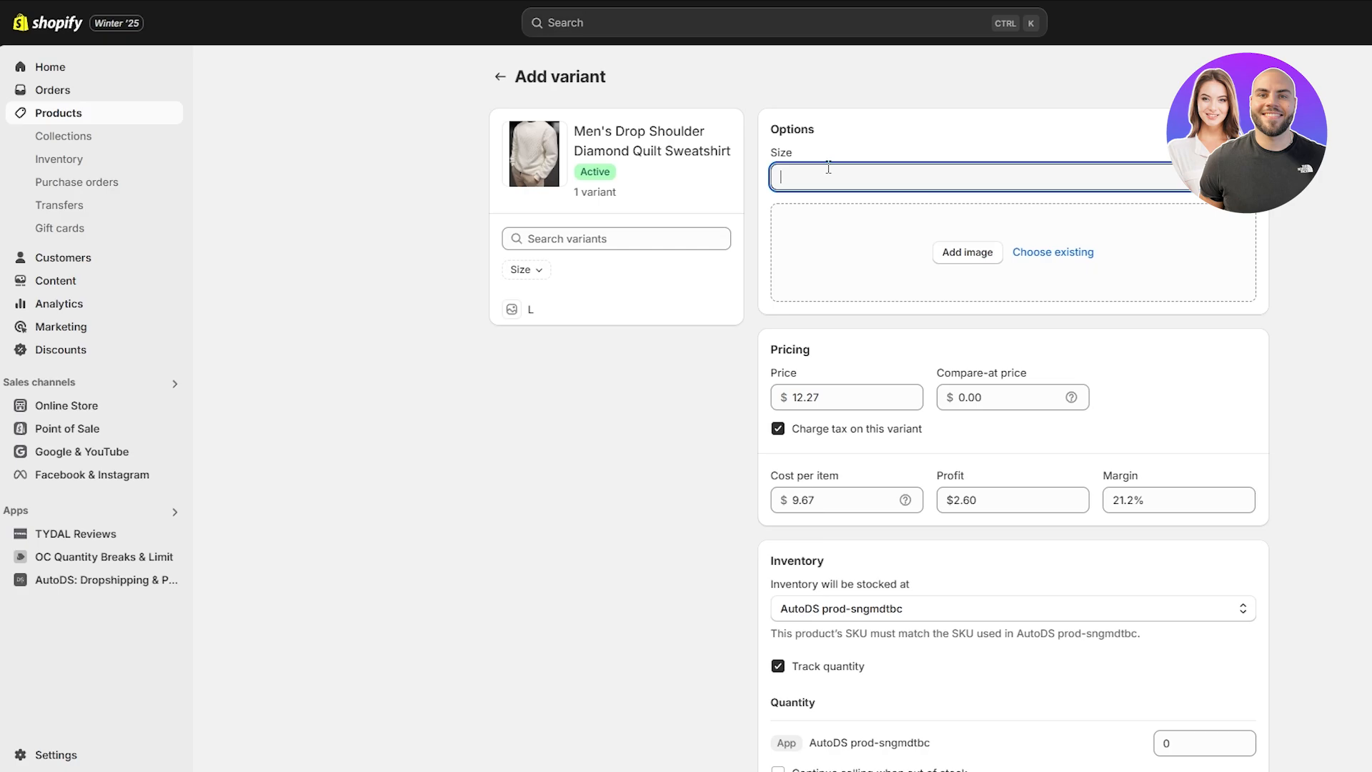
# Step: Add the recommended Color option to the variants, connected to the Color metafield with White, Brown, Cyan and Black
pyautogui.scroll(-5, 820, 446)
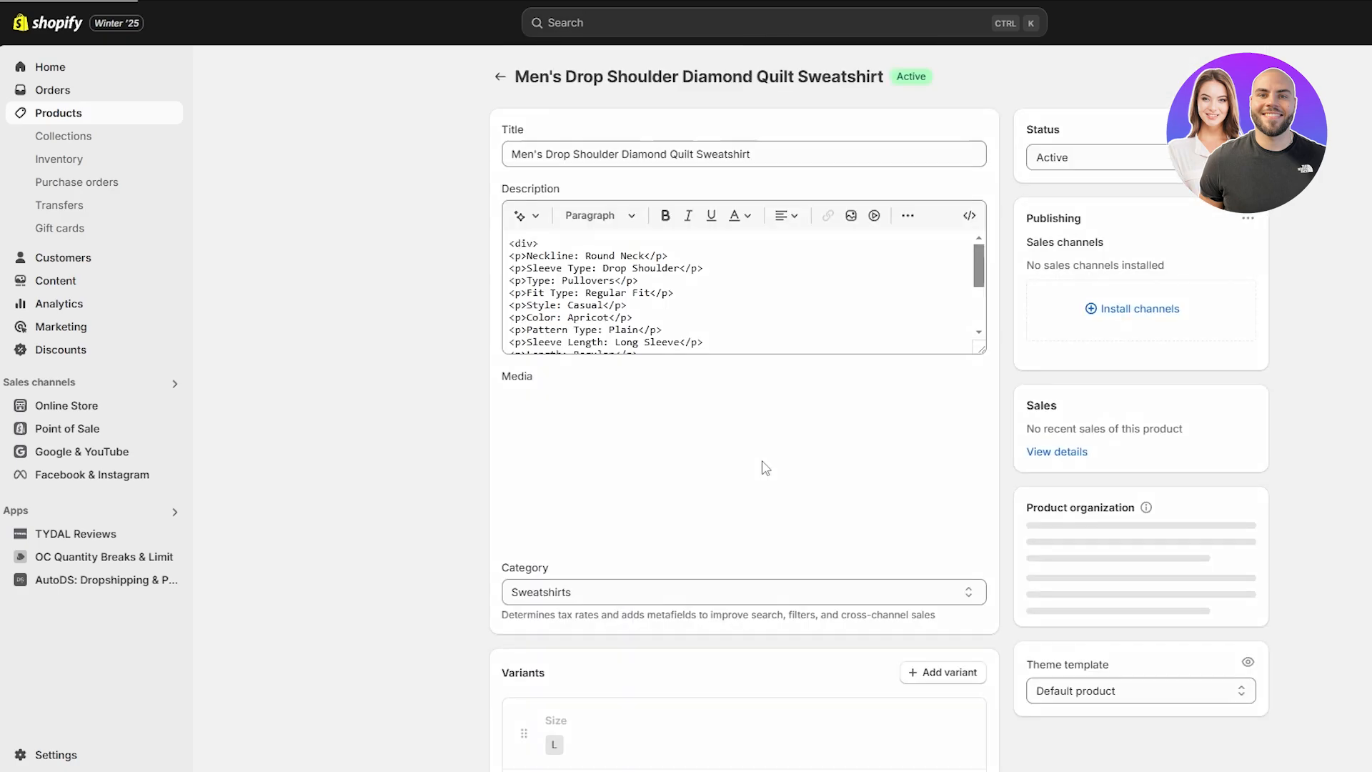
pyautogui.scroll(-3, 483, 539)
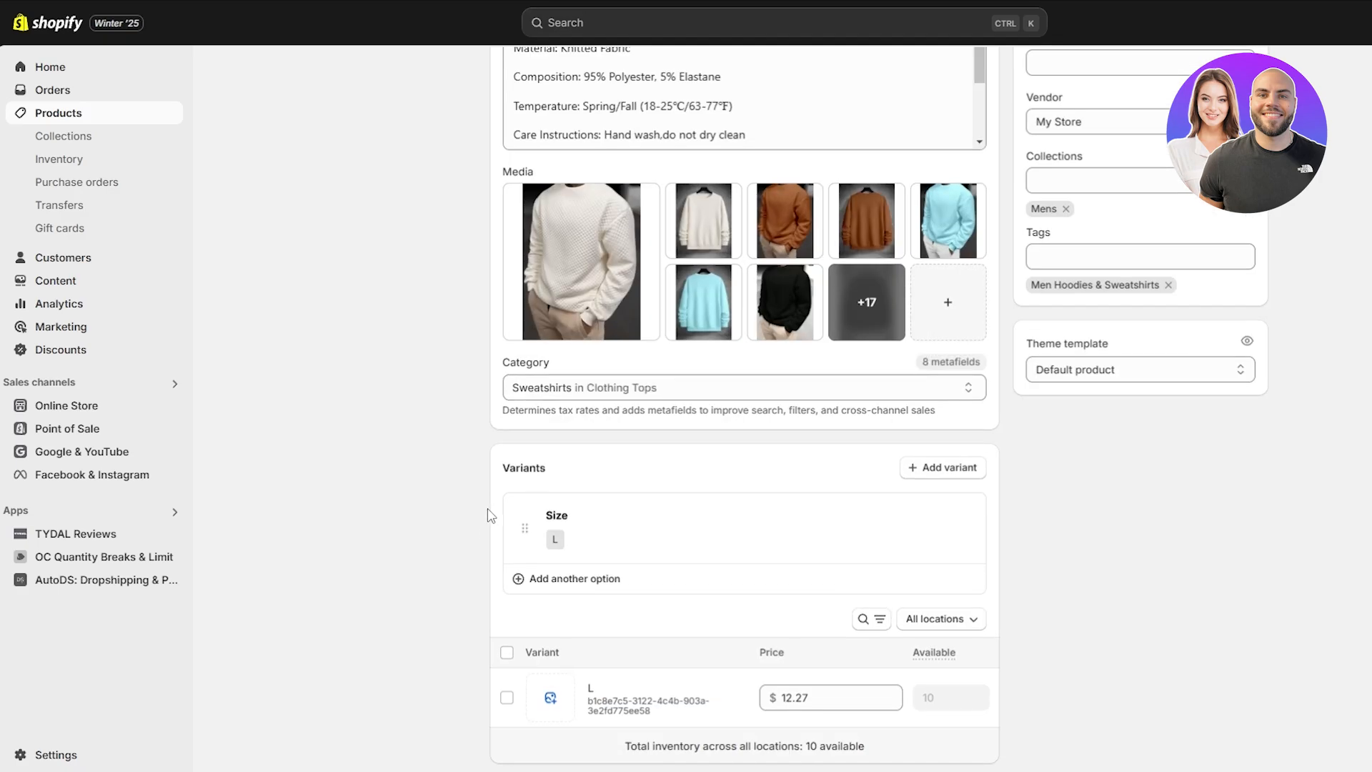
pyautogui.scroll(-1, 533, 515)
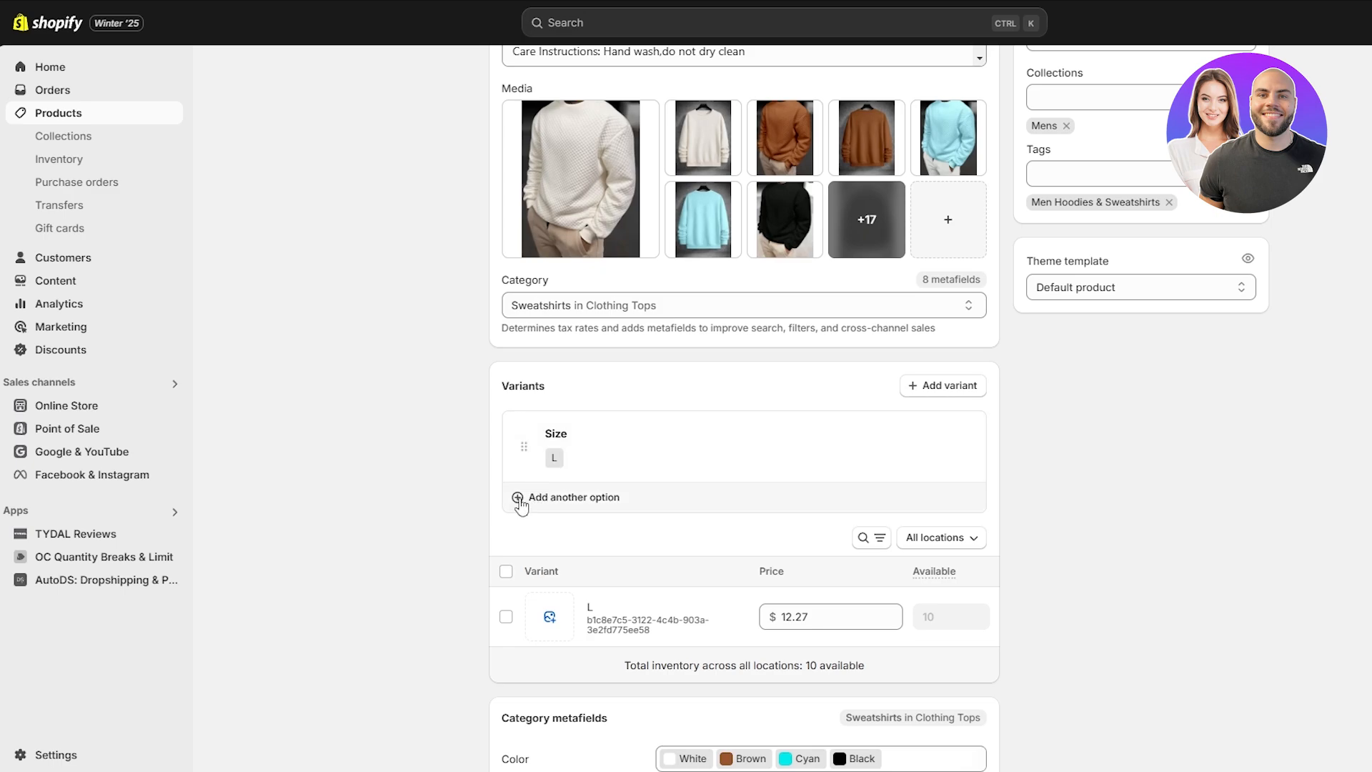
pyautogui.click(544, 501)
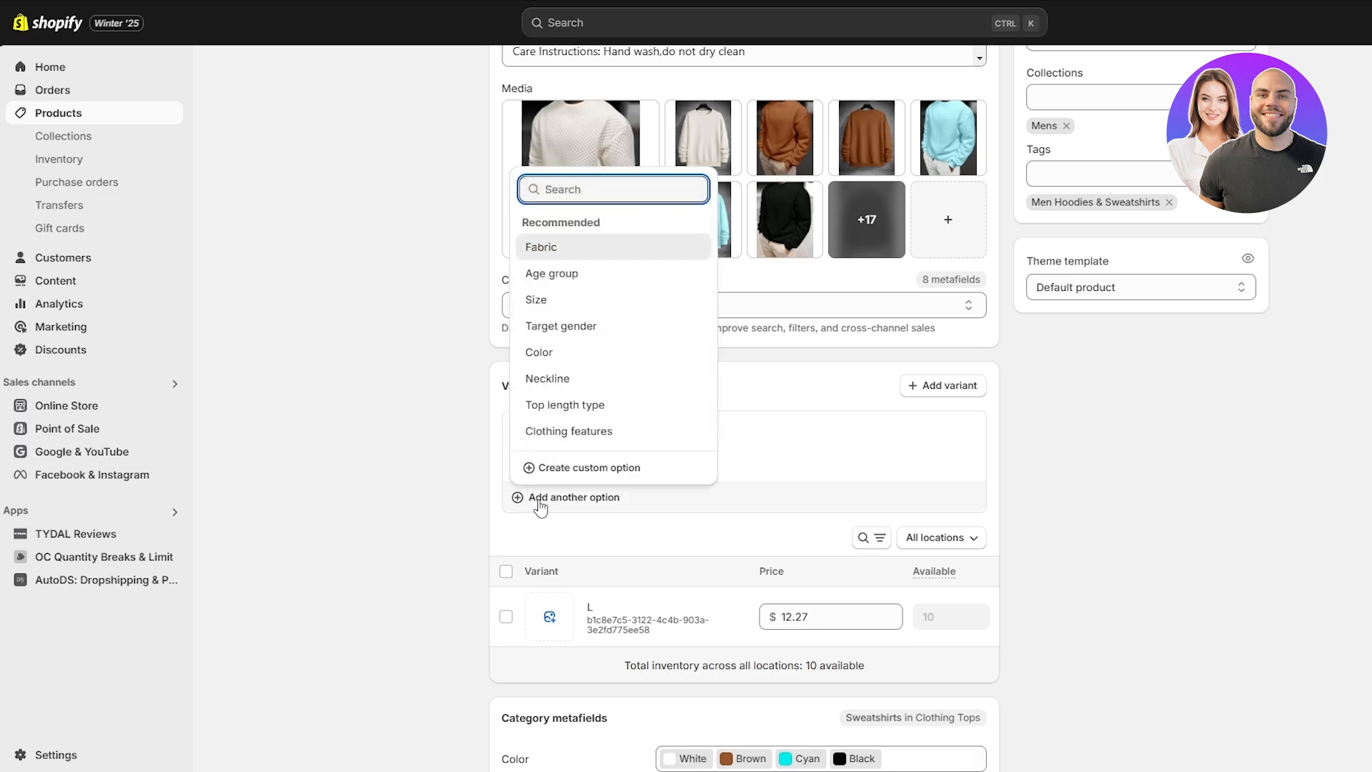
pyautogui.click(564, 353)
pyautogui.moveTo(963, 515)
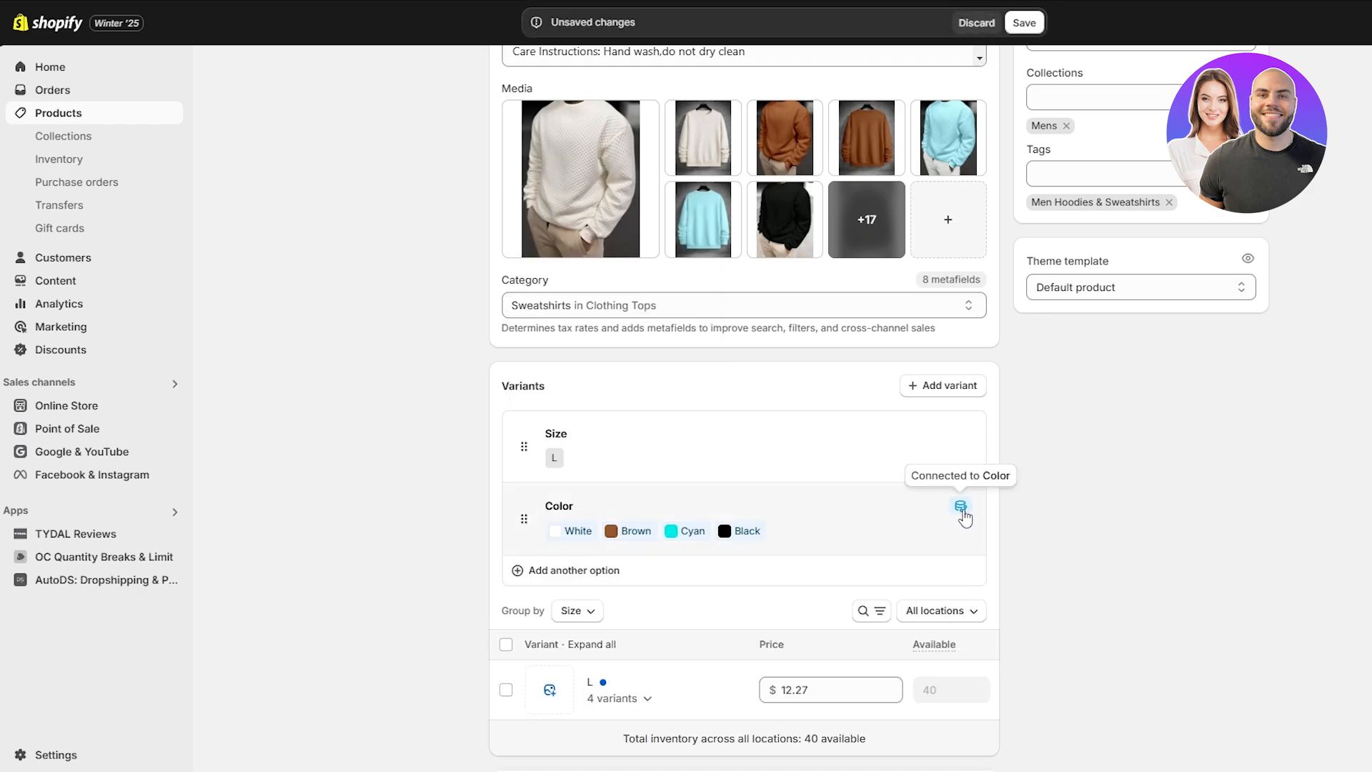
# Step: Connect the existing Size variant option to the Size category metafield
pyautogui.scroll(-3, 965, 518)
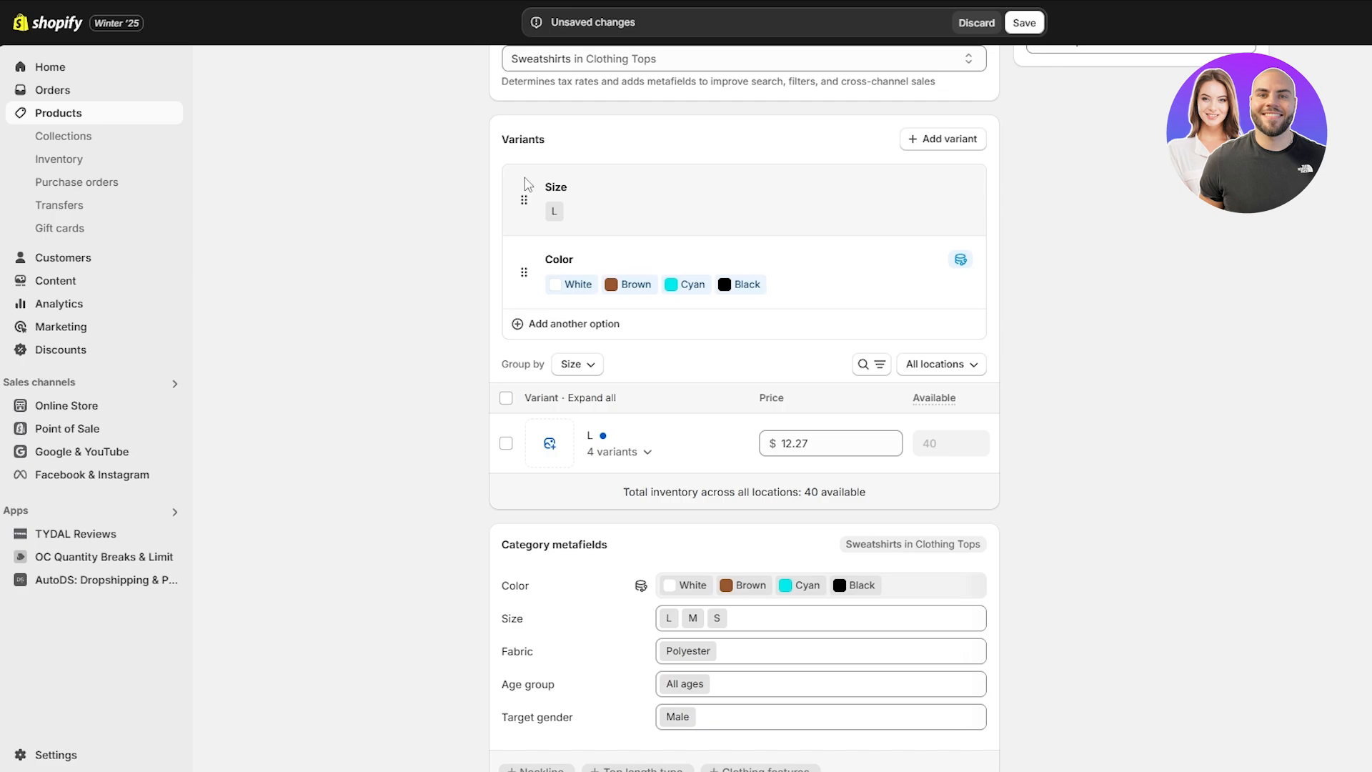
pyautogui.click(889, 190)
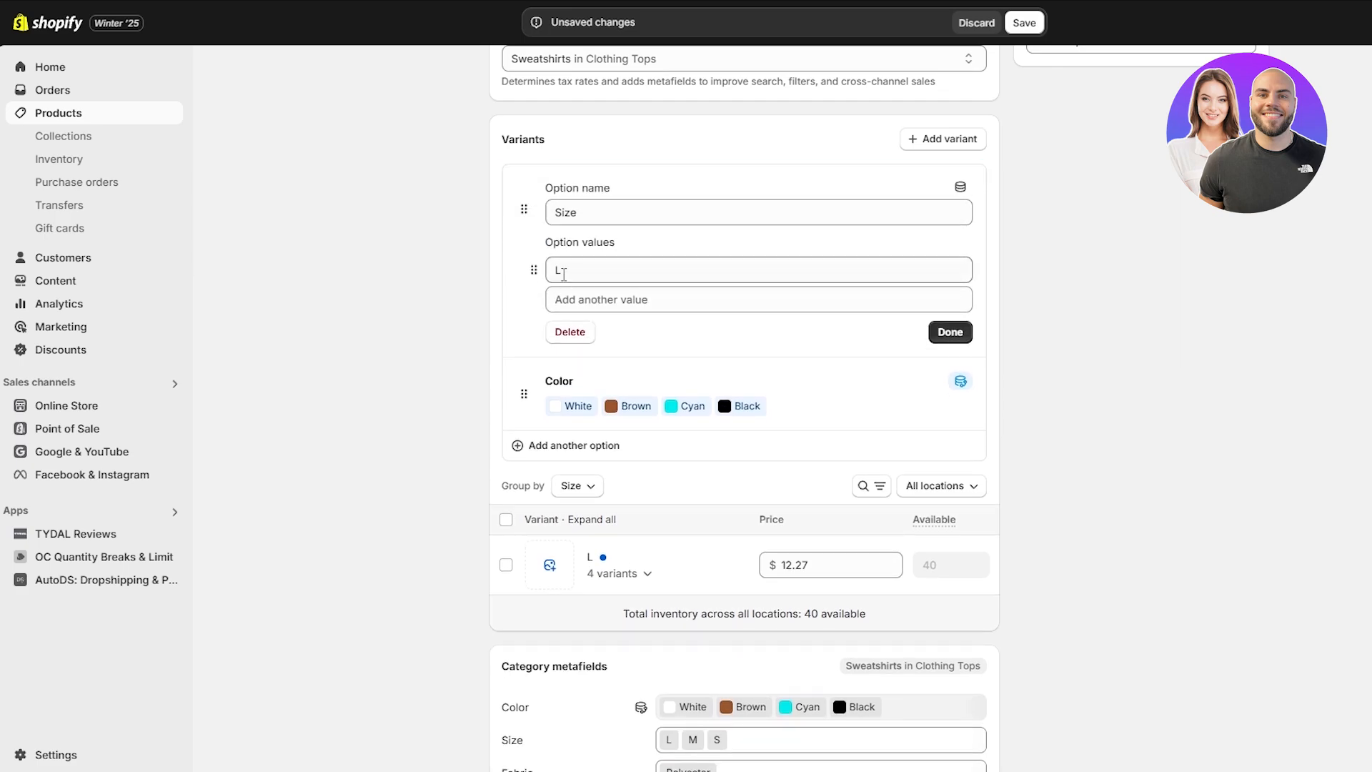
pyautogui.click(962, 188)
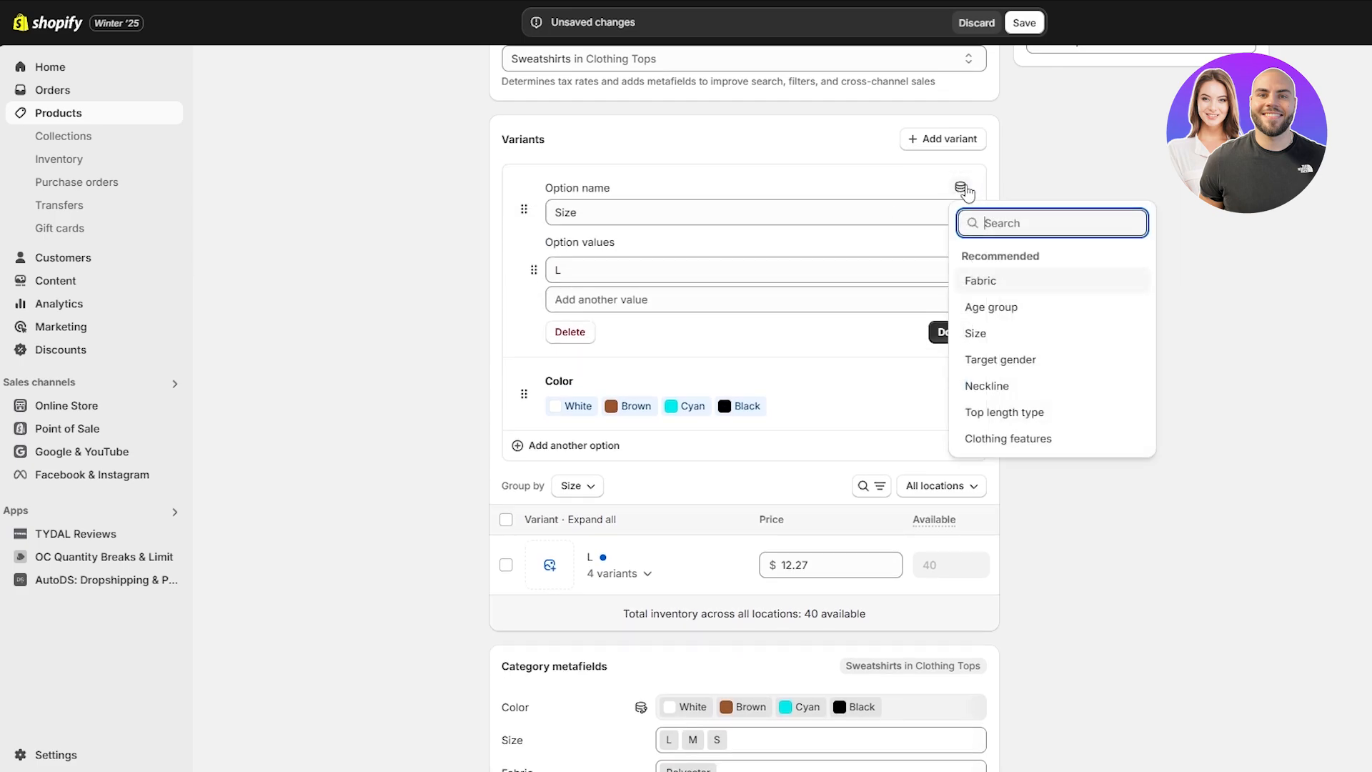
pyautogui.click(1045, 334)
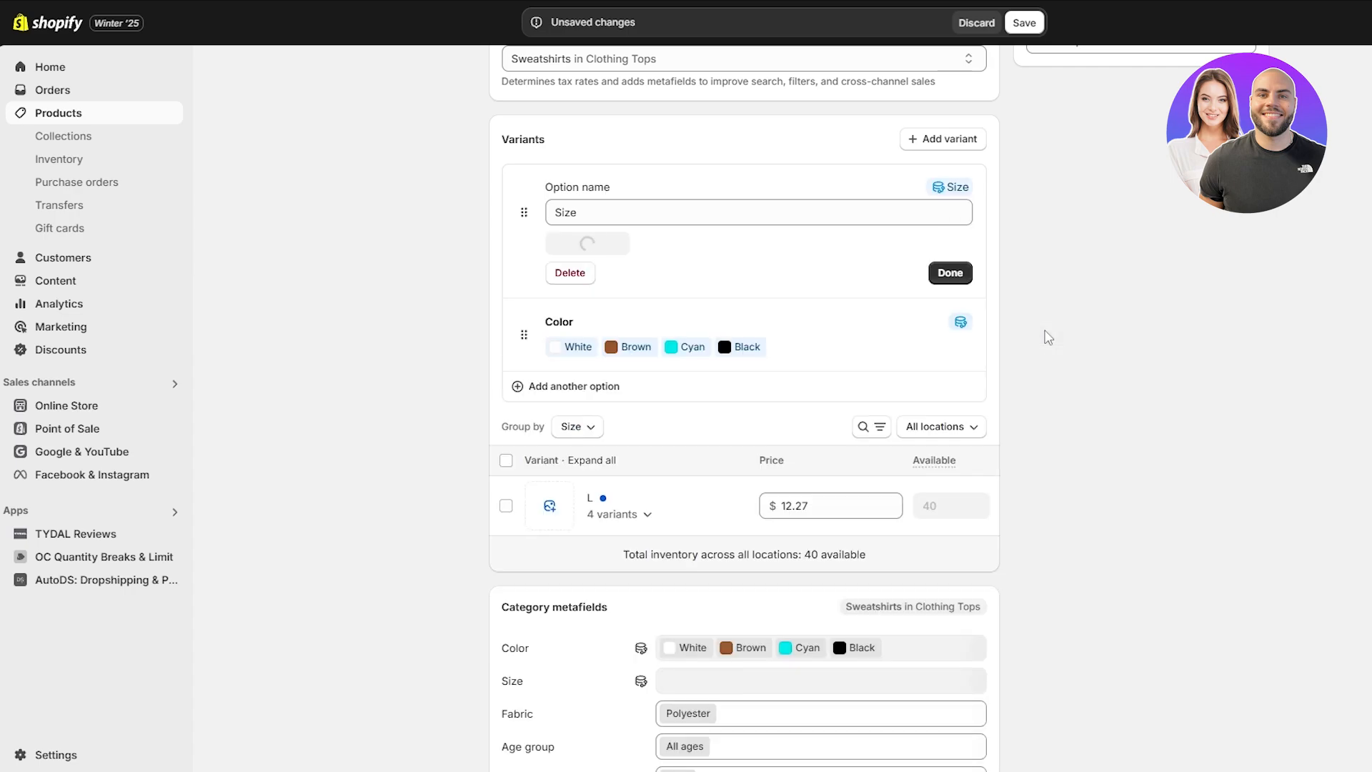
pyautogui.scroll(-2, 657, 622)
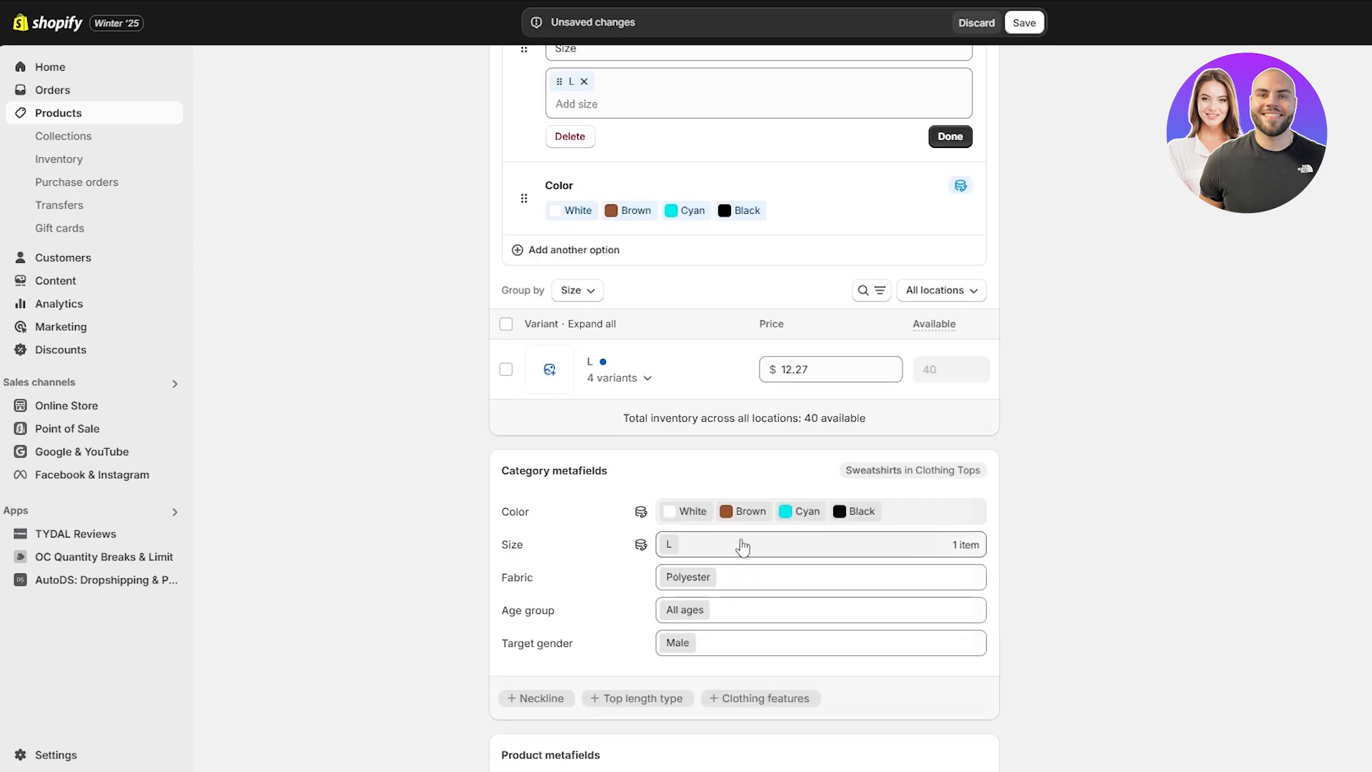
pyautogui.scroll(10, 743, 547)
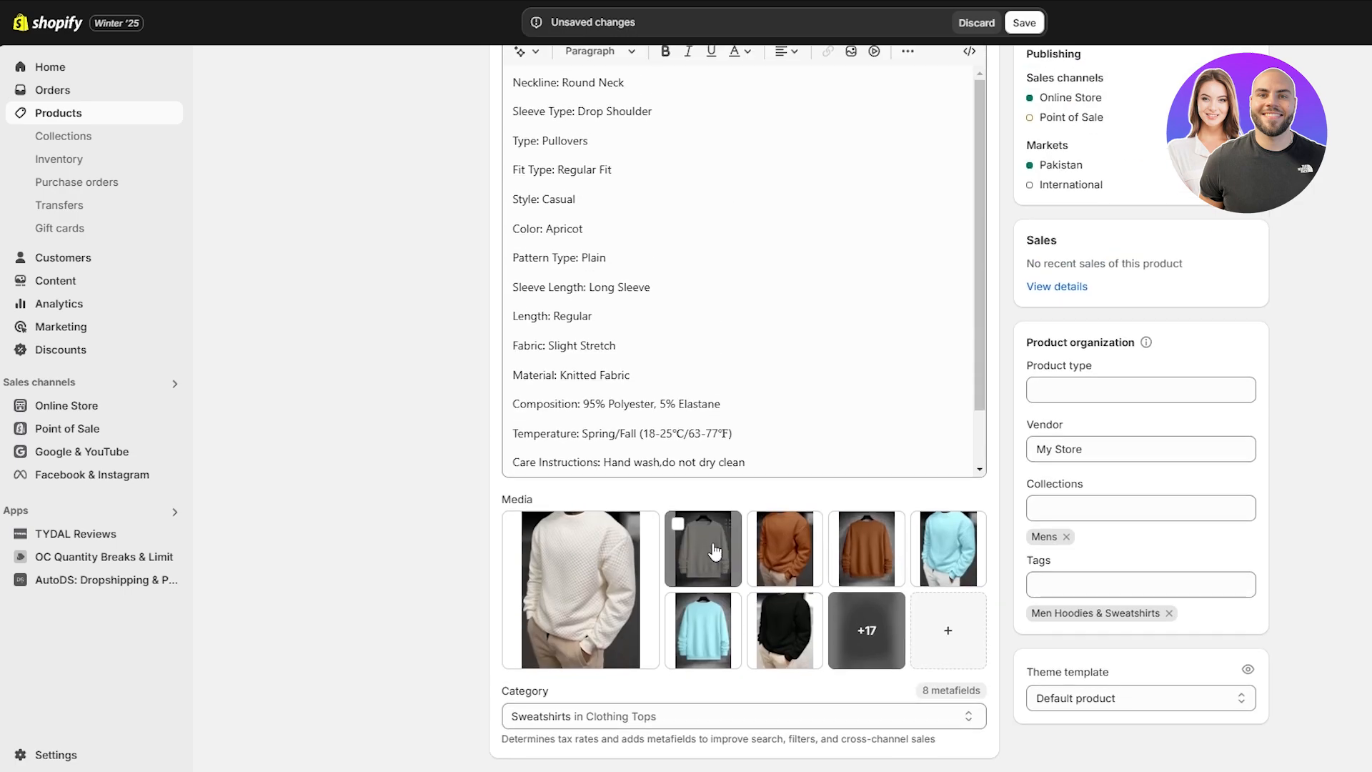
pyautogui.scroll(3, 561, 184)
pyautogui.scroll(-15, 949, 350)
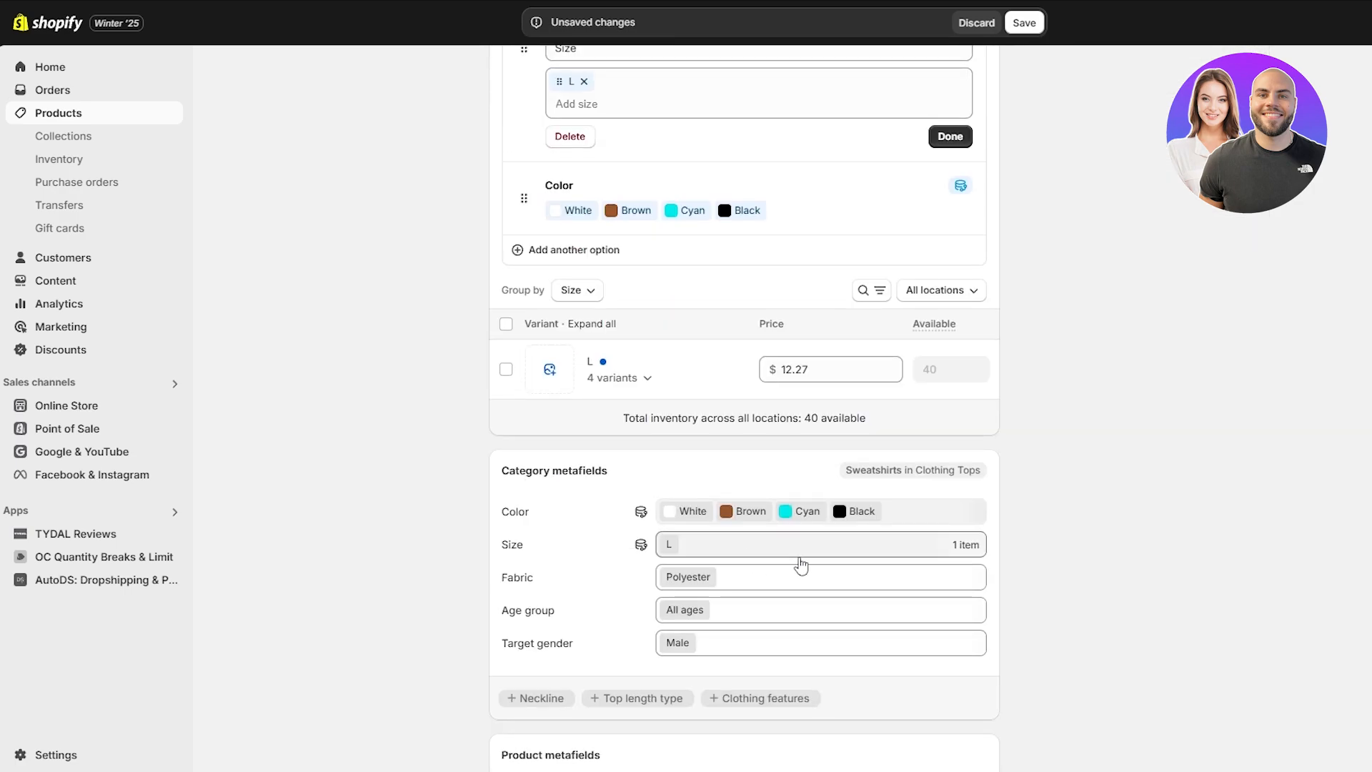
# Step: Disconnect the Size variant option from the Size category metafield and confirm the conversion to a manual option
pyautogui.click(792, 548)
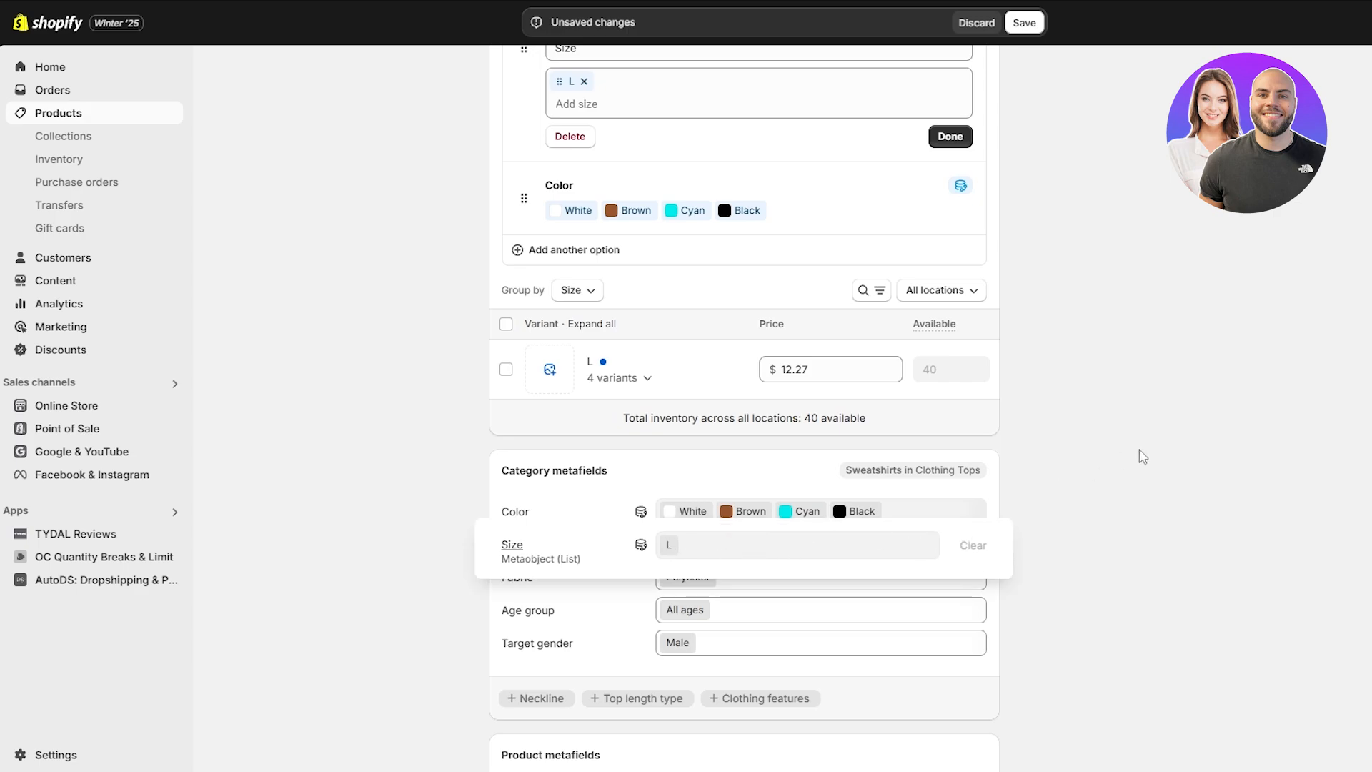
pyautogui.scroll(2, 1142, 456)
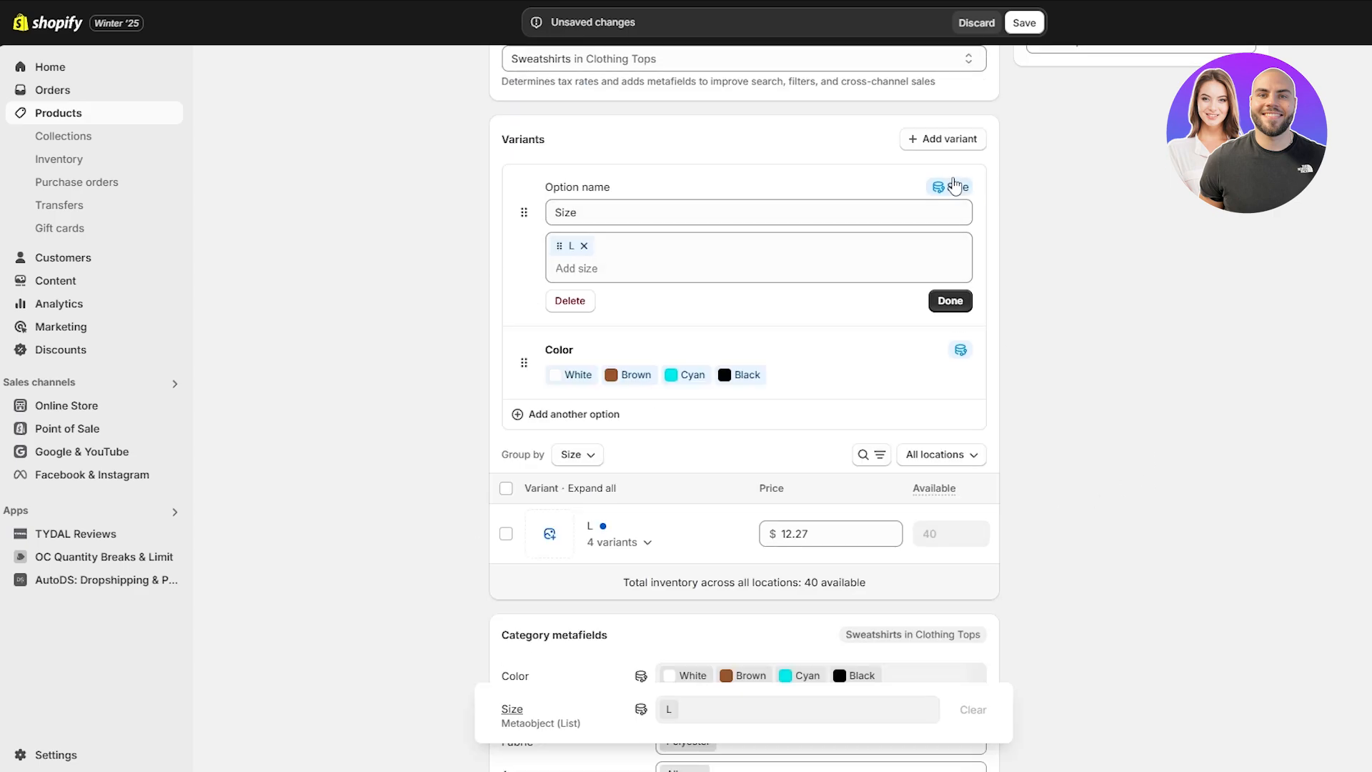
pyautogui.click(955, 186)
pyautogui.click(986, 246)
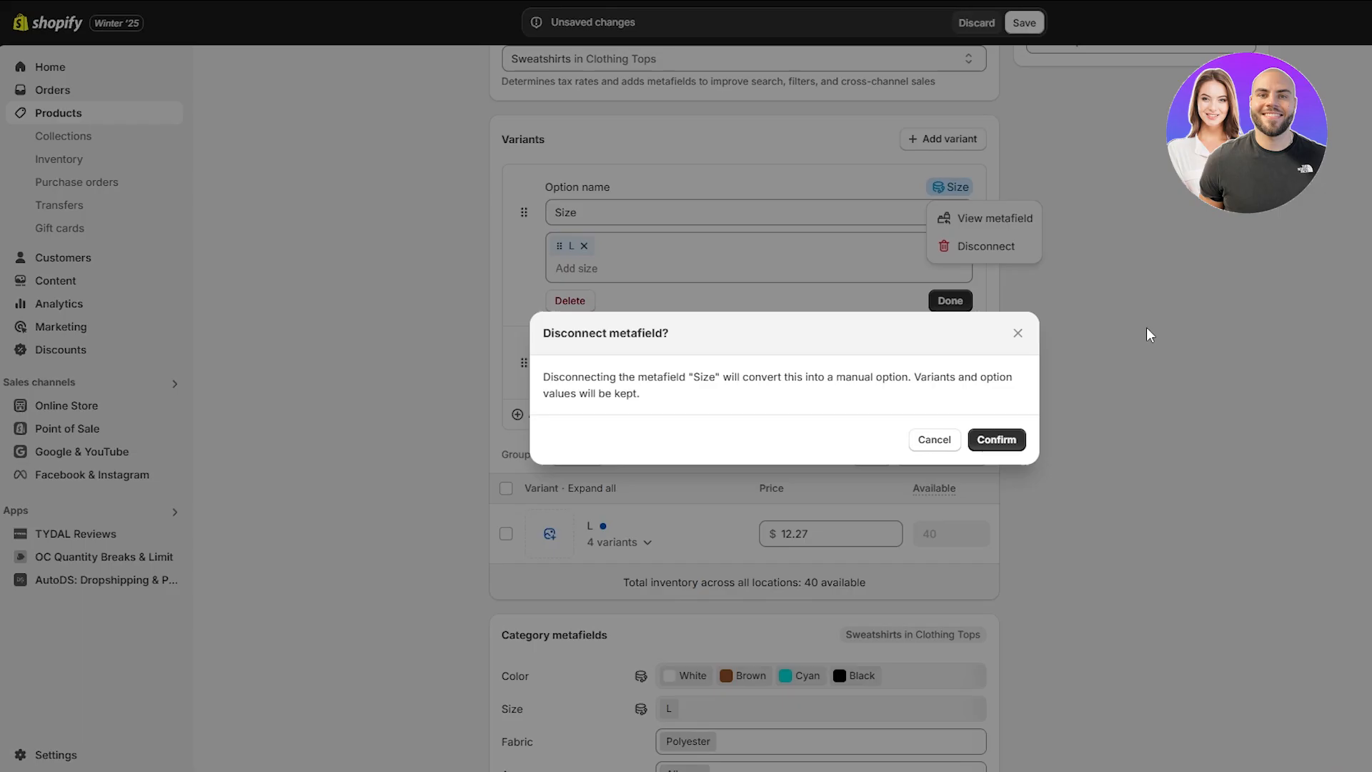
pyautogui.click(997, 440)
# Step: Add sizes M and S to the Size category metafield alongside L
pyautogui.scroll(-5, 1112, 422)
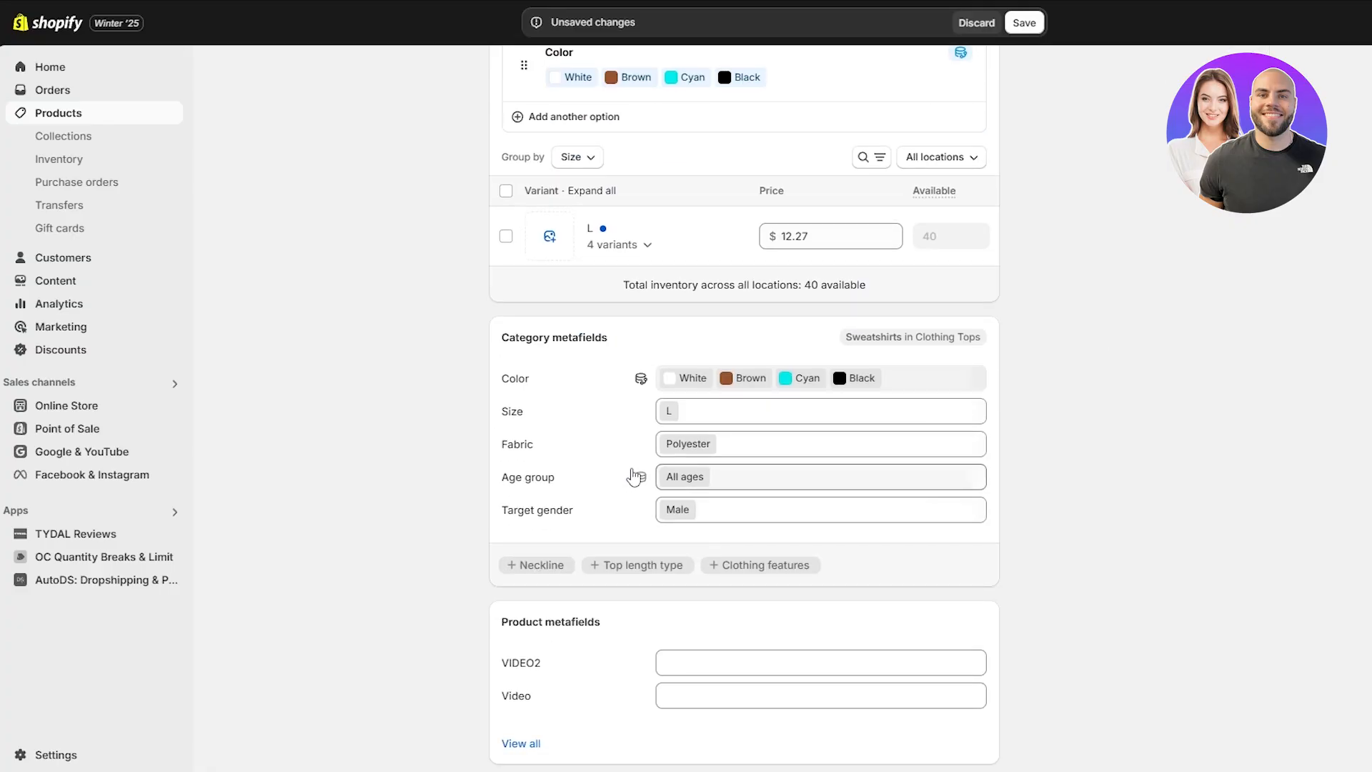
pyautogui.click(692, 413)
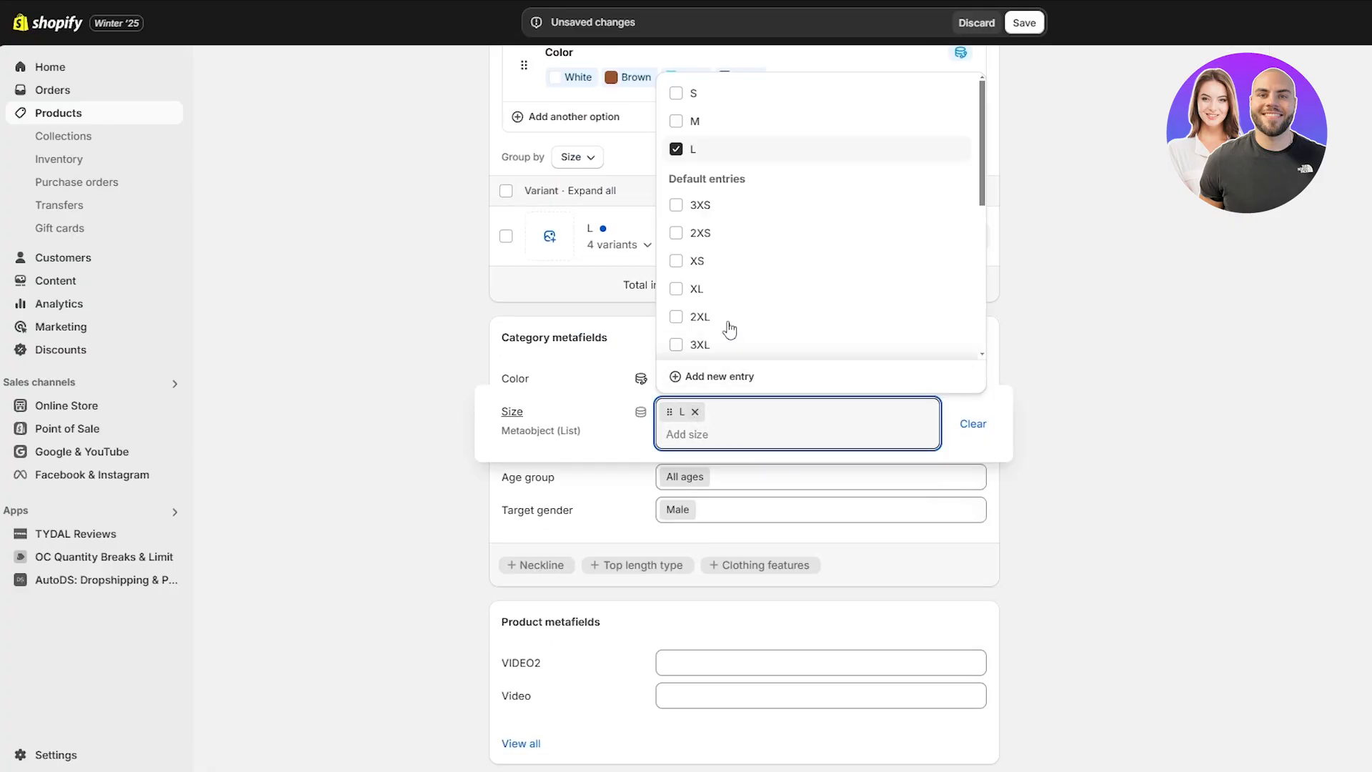
pyautogui.click(714, 122)
pyautogui.click(723, 93)
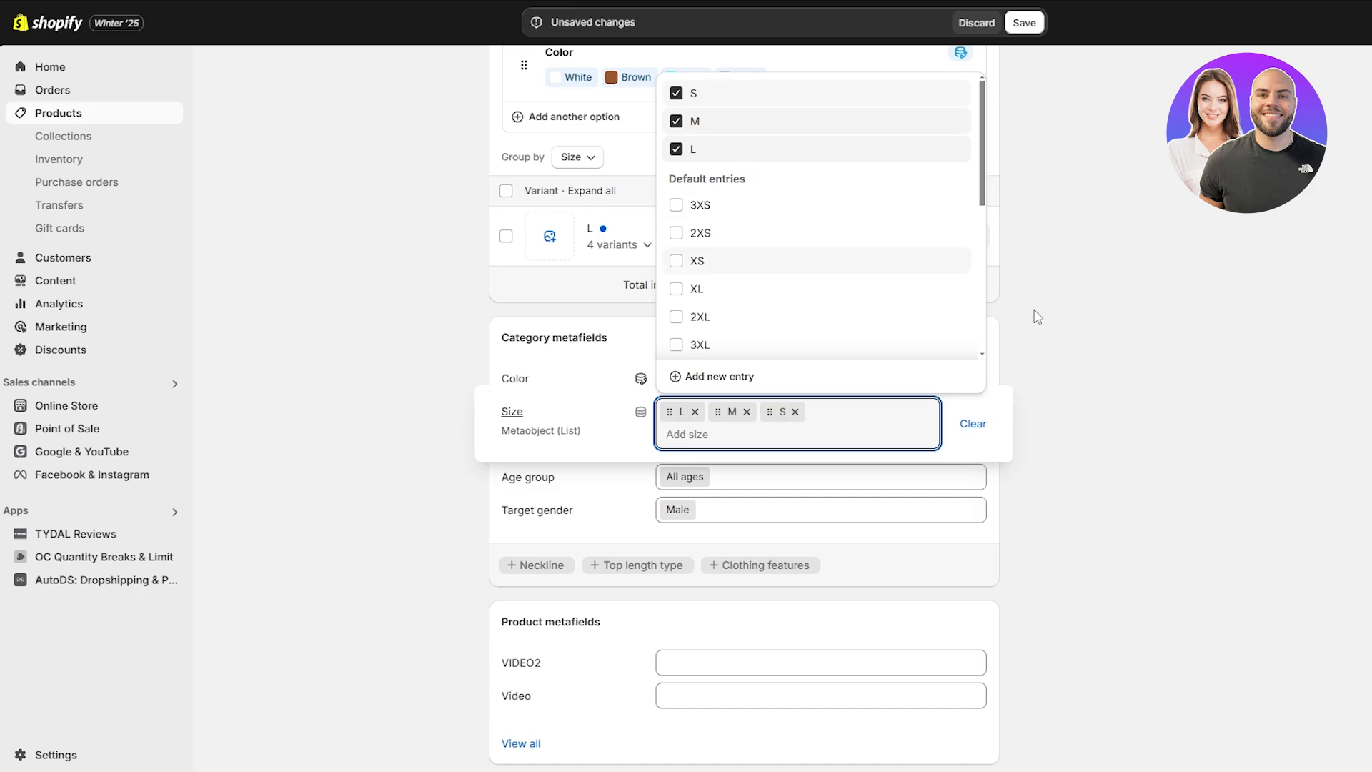
pyautogui.click(1038, 316)
# Step: Reconnect the manual Size variant option to the Size category metafield and check the resulting metafield values
pyautogui.scroll(4, 834, 551)
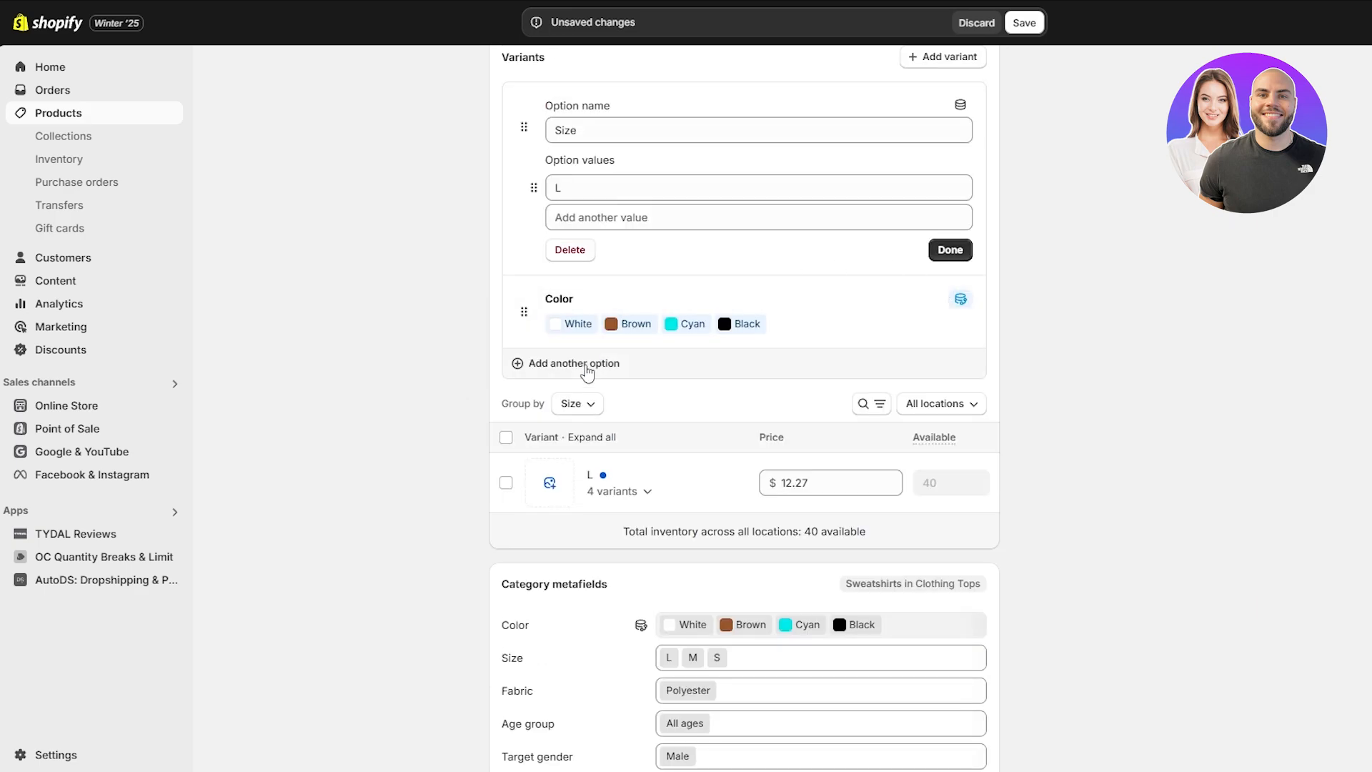
pyautogui.scroll(1, 607, 358)
pyautogui.click(965, 209)
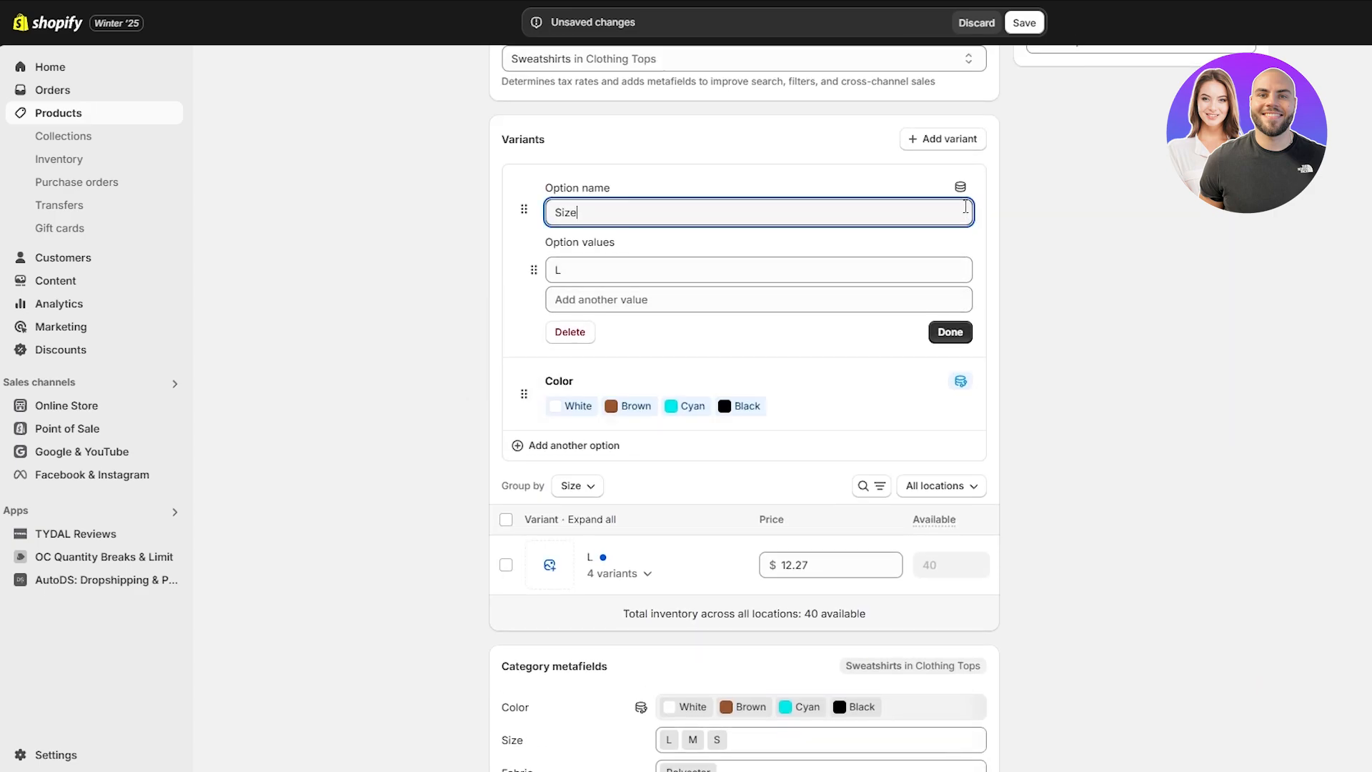
pyautogui.click(961, 187)
pyautogui.click(994, 333)
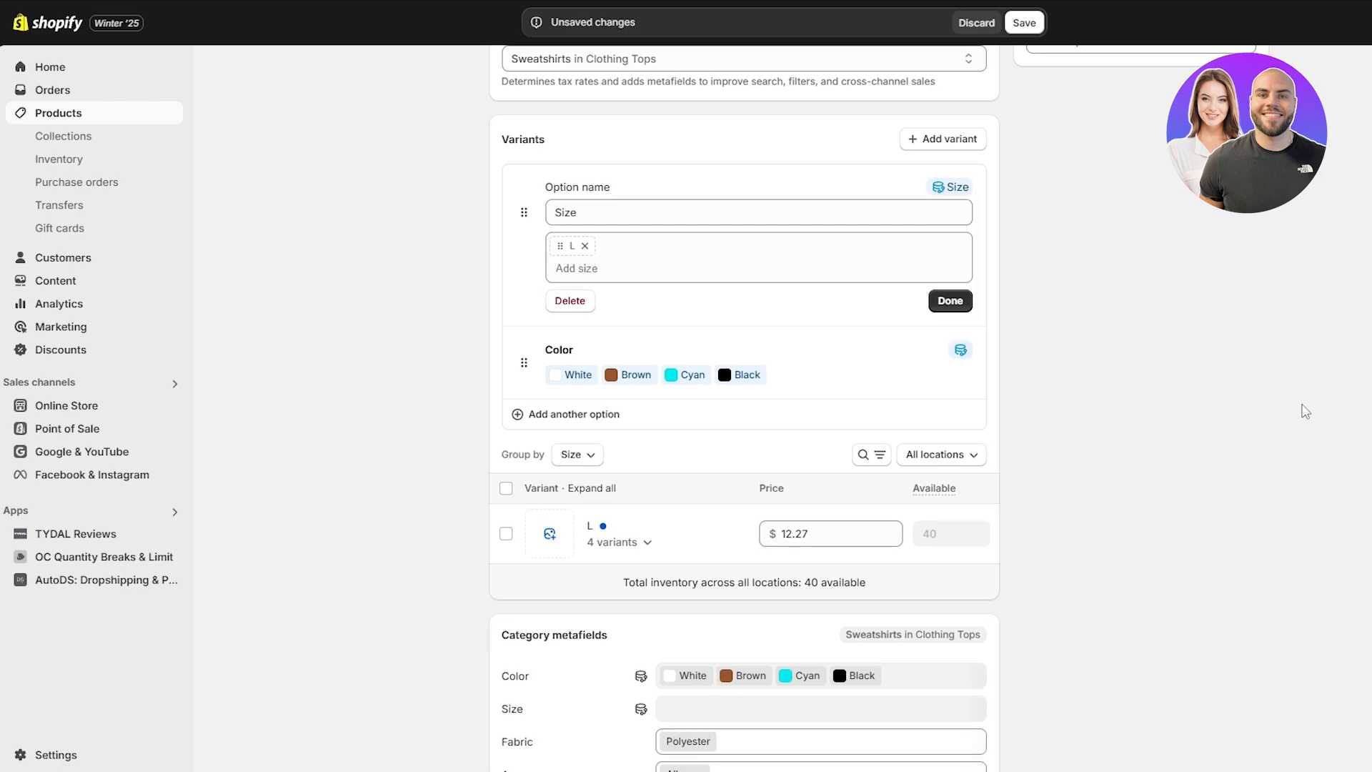
pyautogui.scroll(-5, 786, 397)
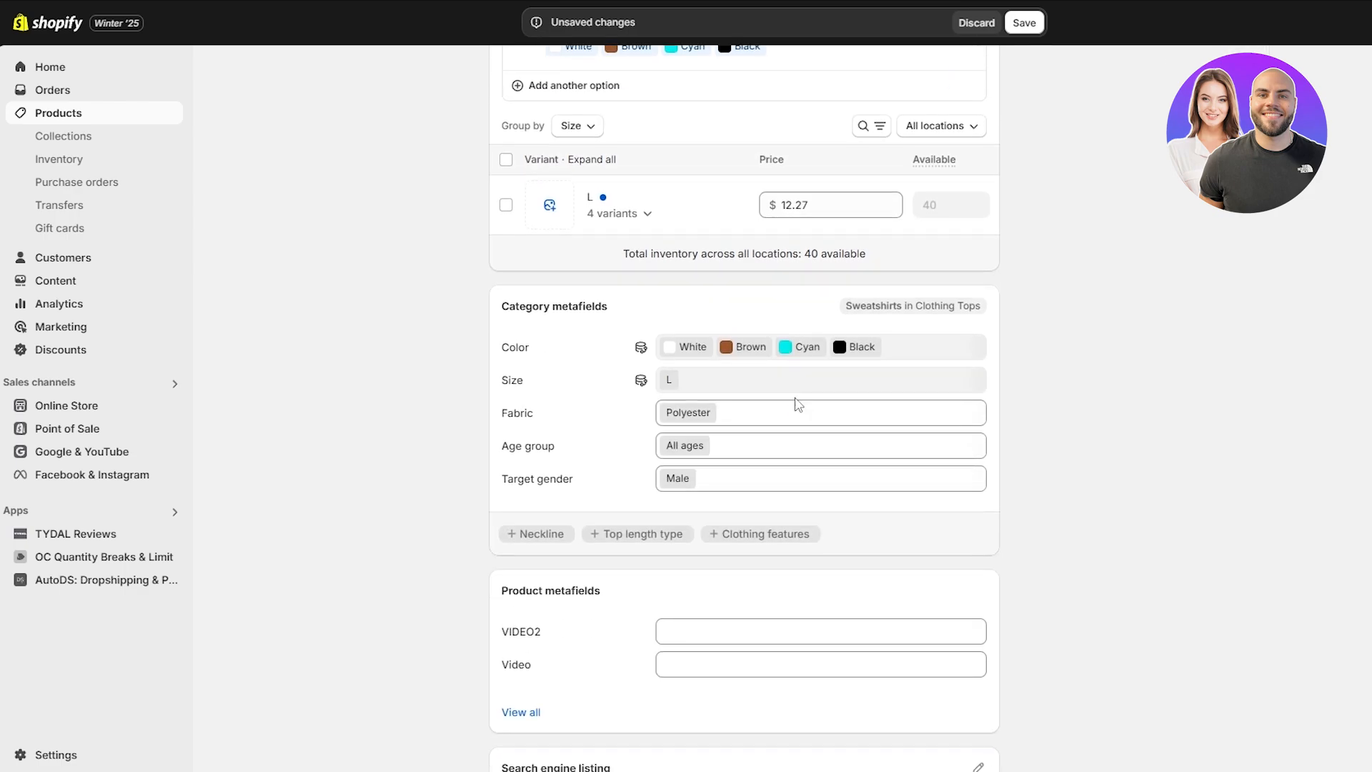
pyautogui.scroll(6, 662, 493)
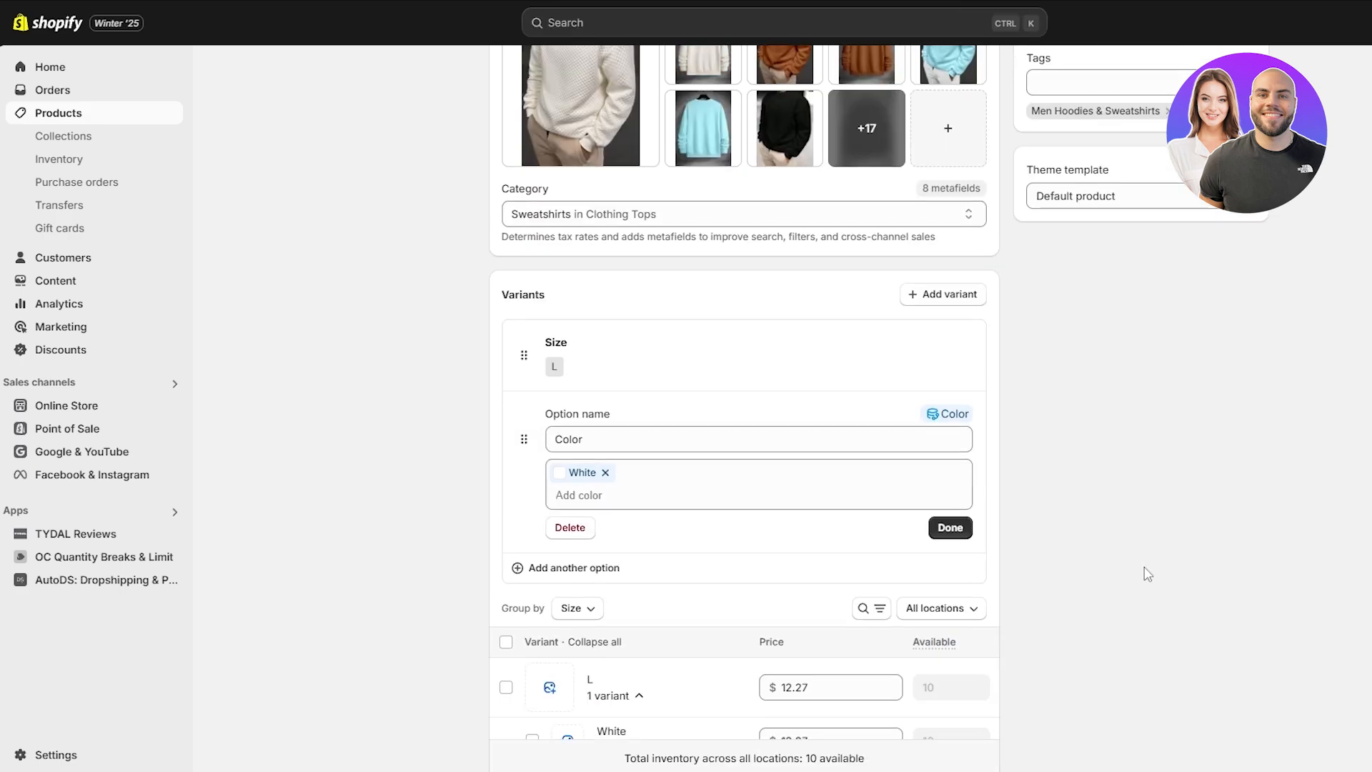
# Step: Select all of the sweatshirt's remaining variants and delete them
pyautogui.scroll(-3, 1143, 572)
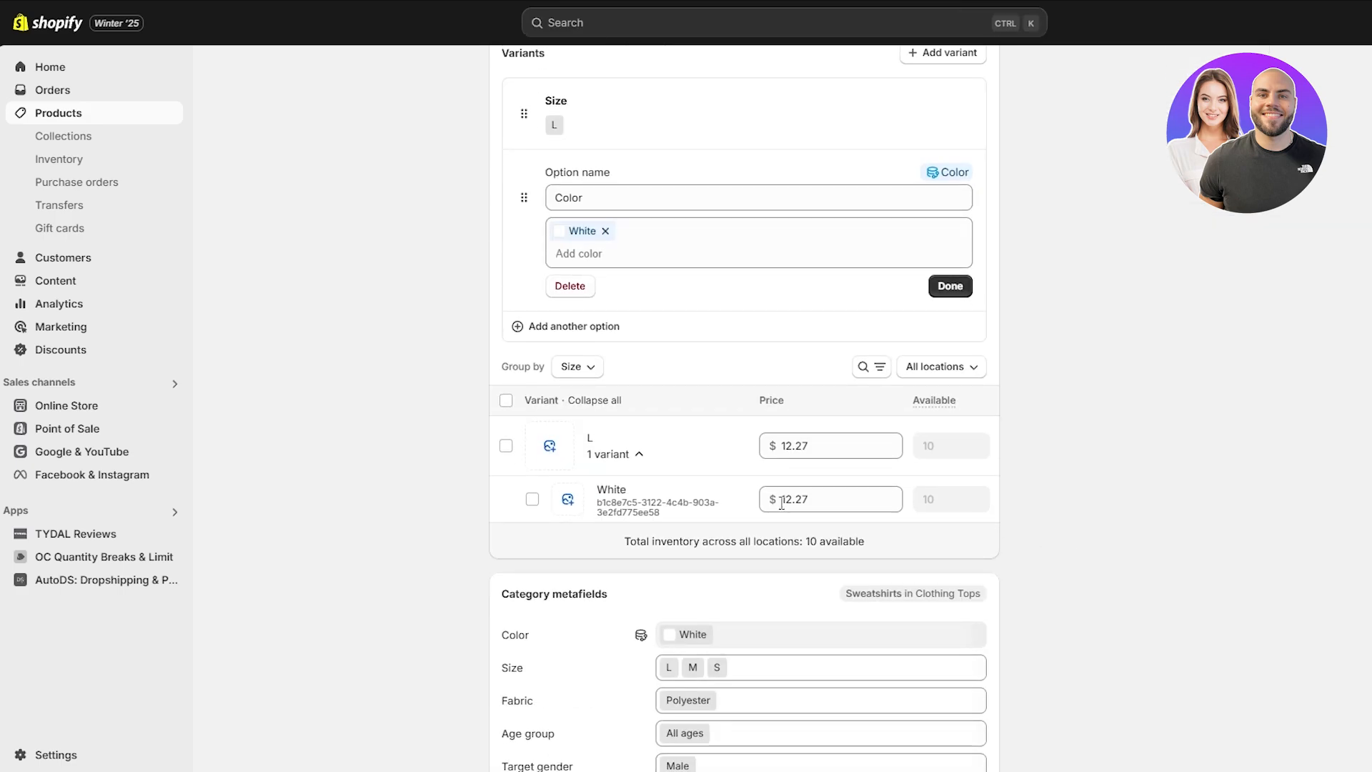
pyautogui.click(506, 401)
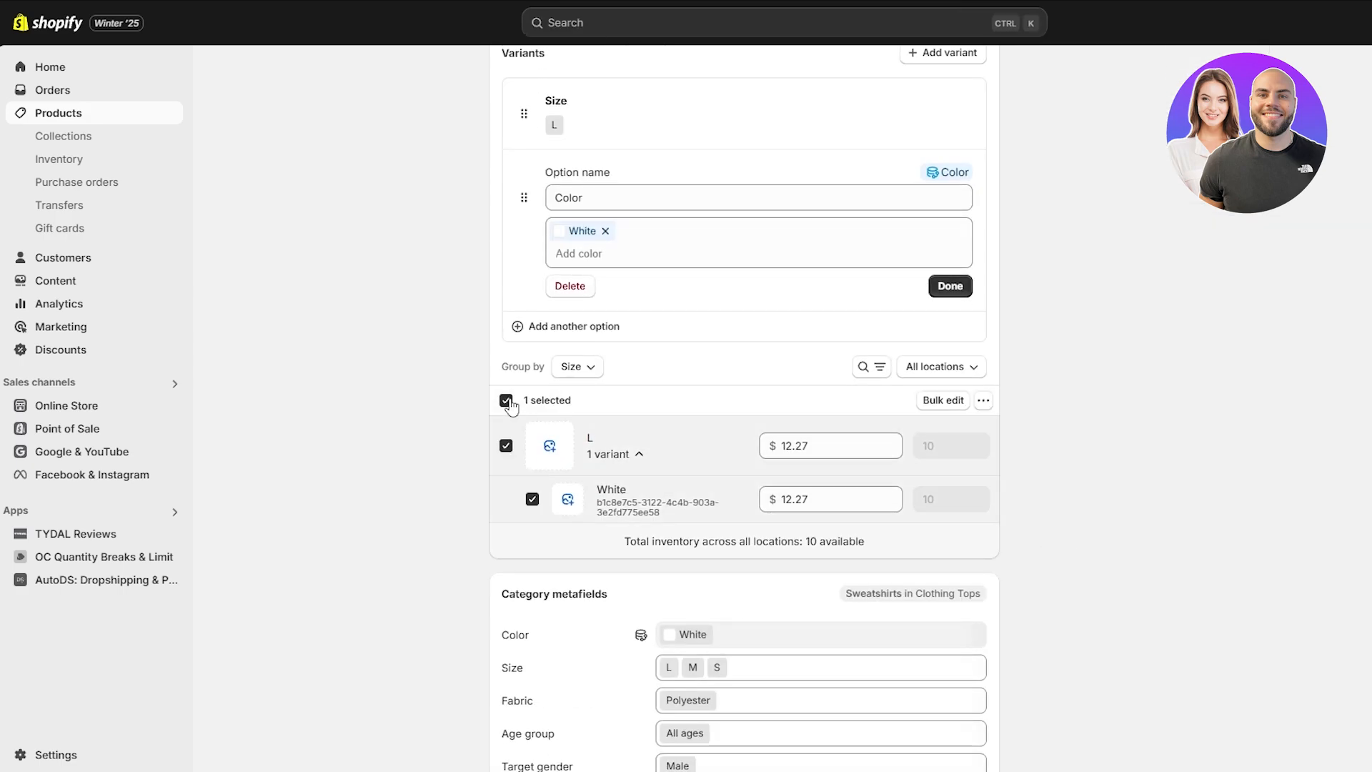
pyautogui.click(983, 400)
pyautogui.scroll(-1, 851, 627)
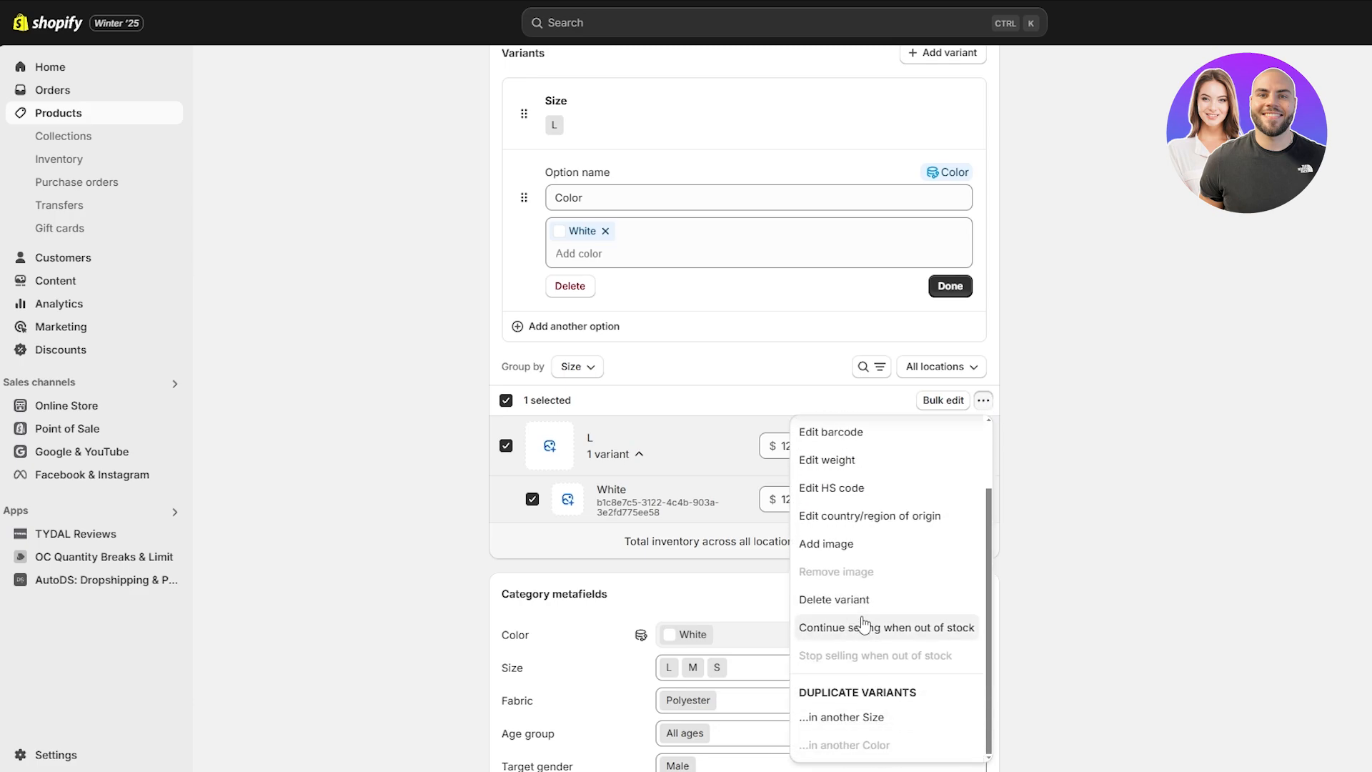
pyautogui.click(854, 602)
# Step: Add the recommended Color option to the empty variants section, connected to the Color metafield with White
pyautogui.scroll(6, 992, 411)
pyautogui.scroll(-1, 560, 509)
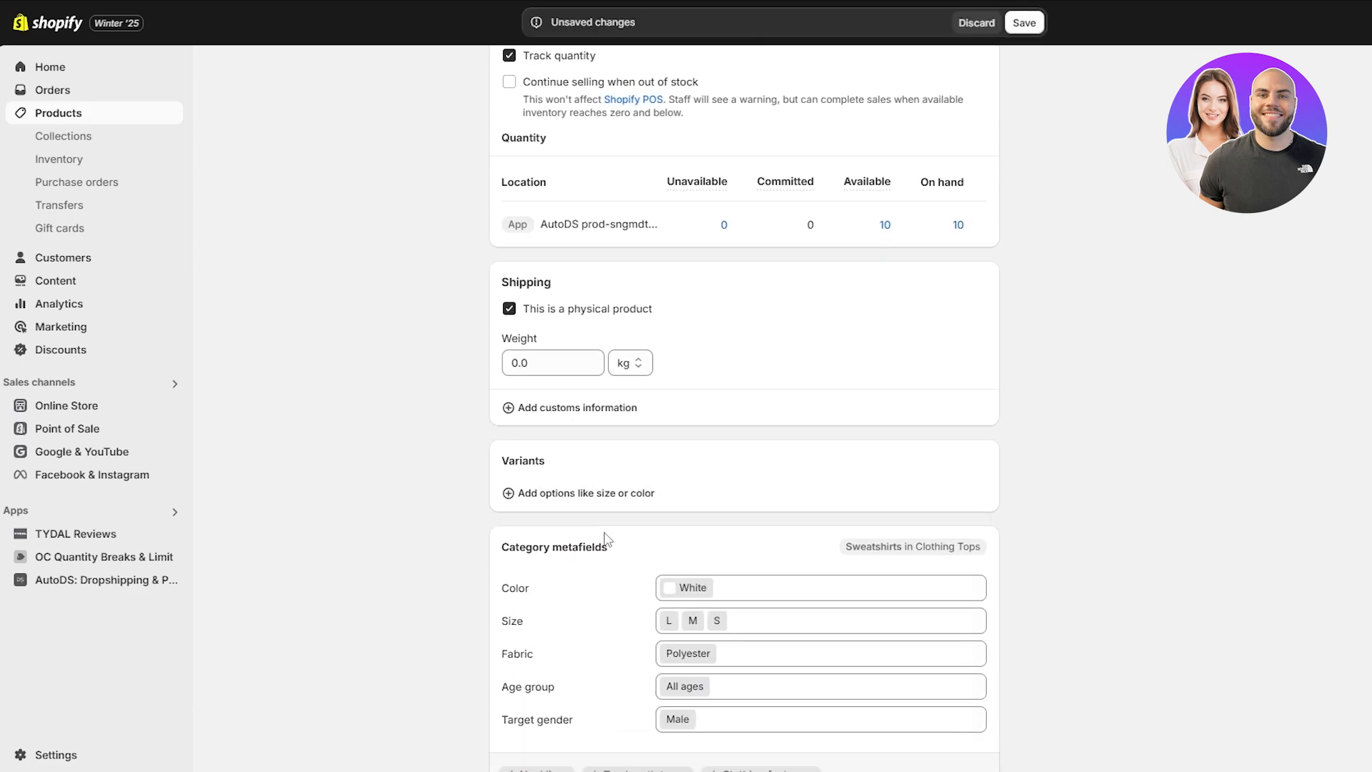
pyautogui.click(574, 493)
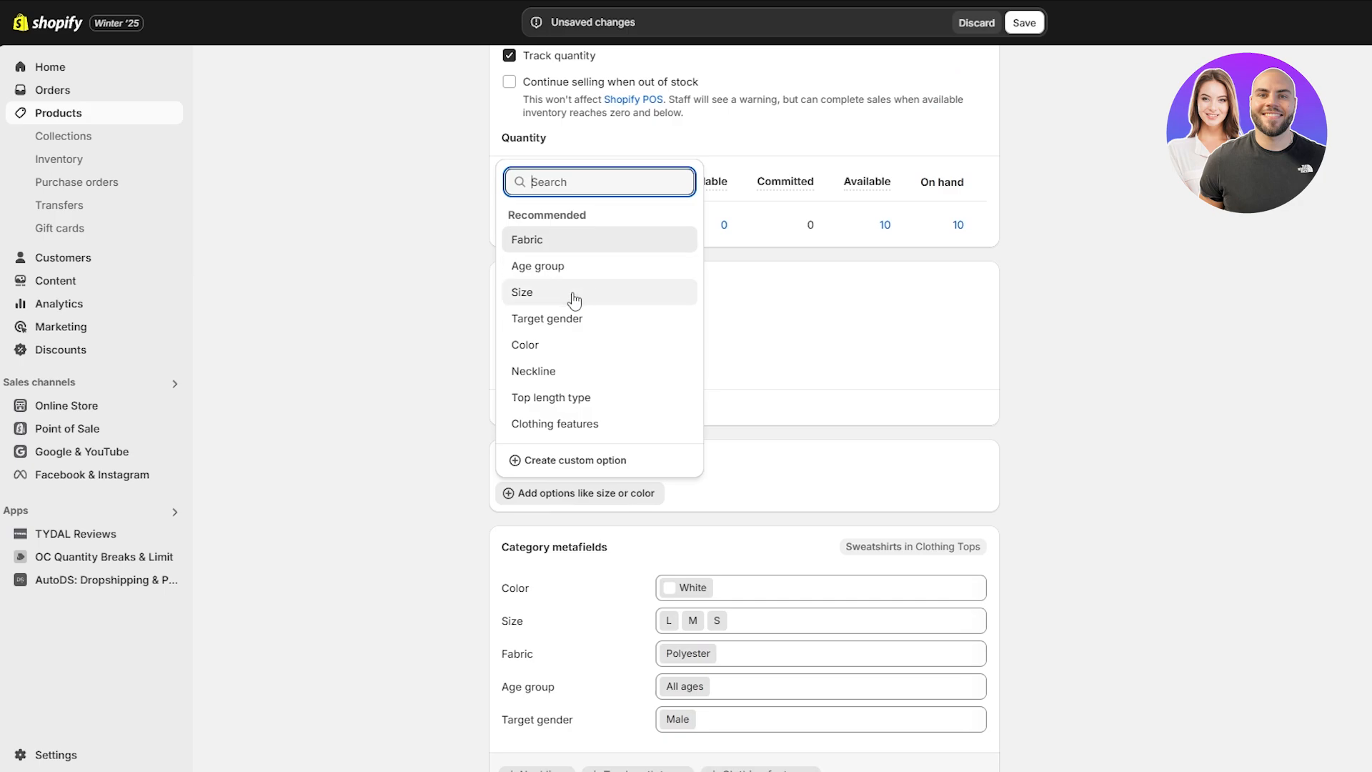
pyautogui.click(525, 344)
pyautogui.scroll(-3, 569, 357)
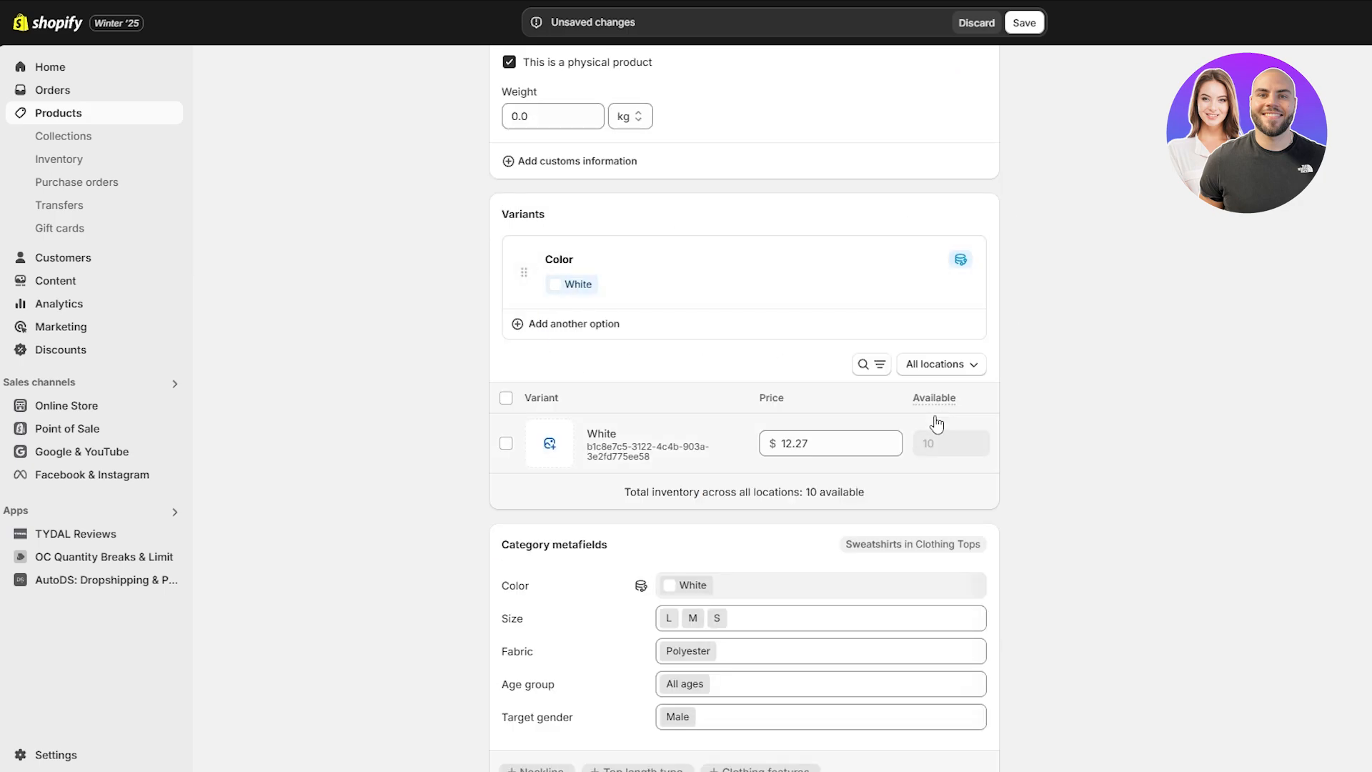
# Step: Delete the White variant so that the product has no variant options
pyautogui.click(506, 397)
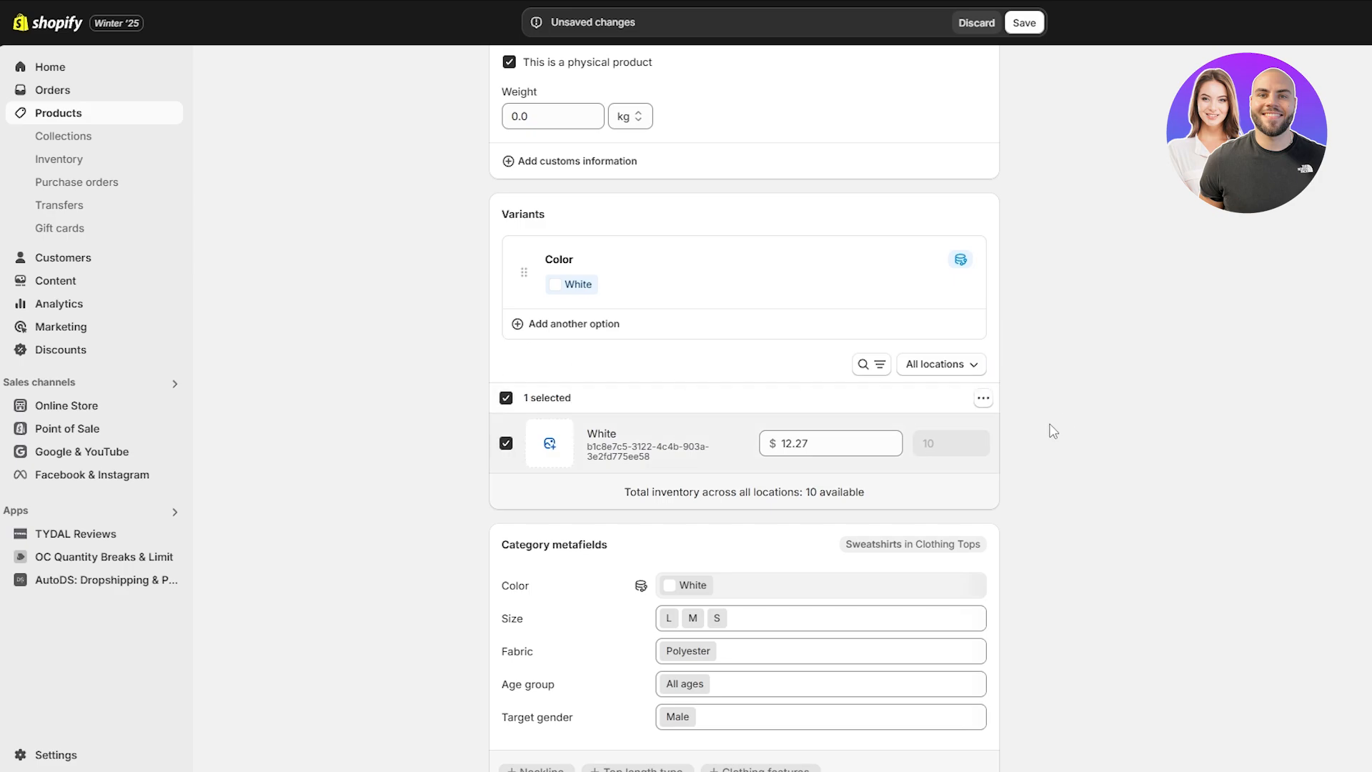
pyautogui.click(990, 406)
pyautogui.click(1018, 146)
pyautogui.click(983, 401)
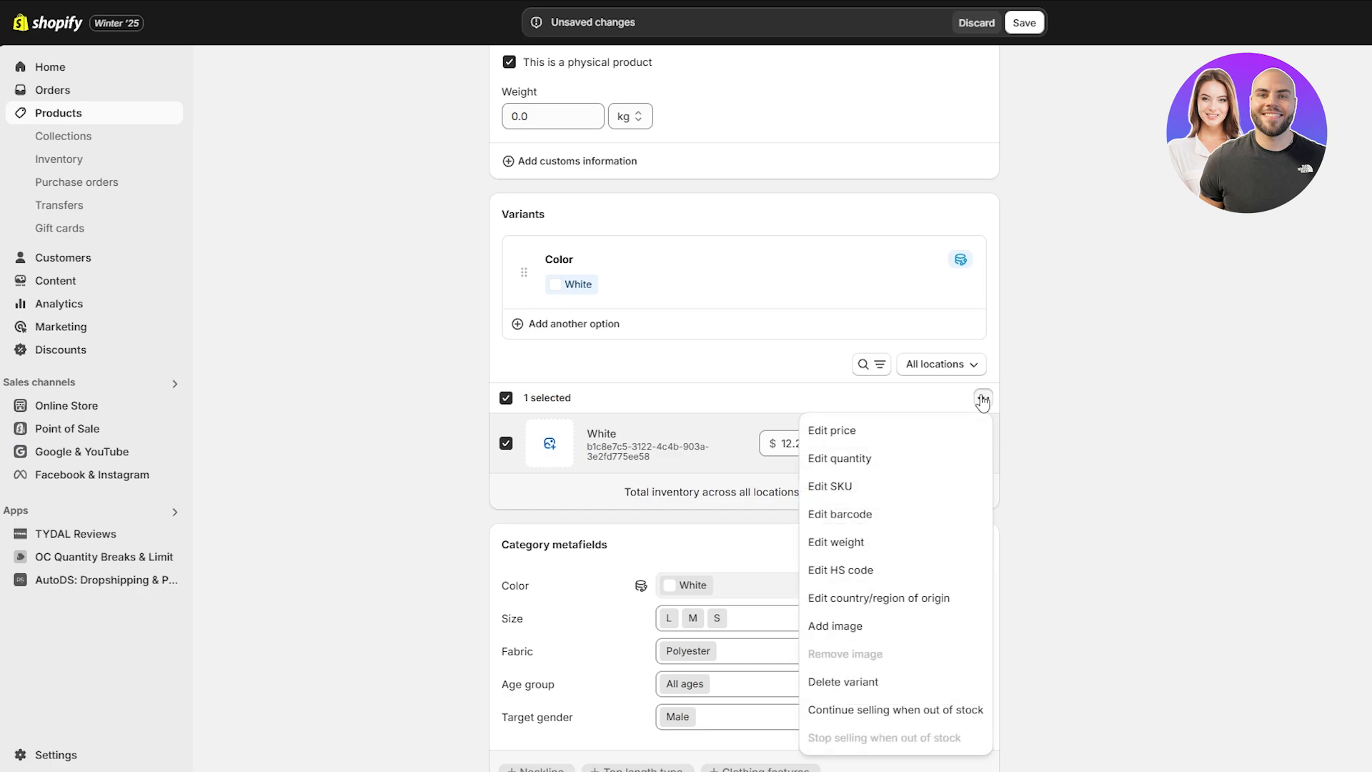
pyautogui.click(869, 684)
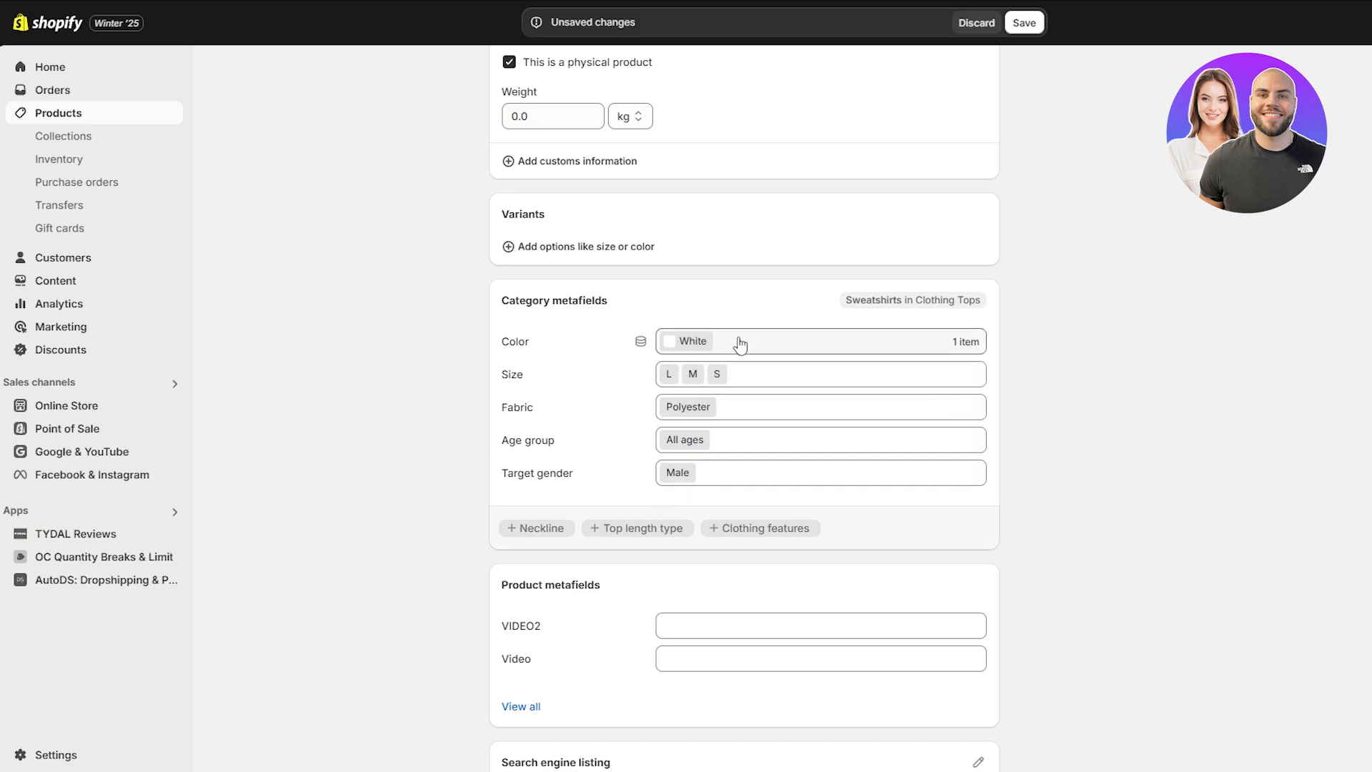
# Step: Add Cyan, Brown and Black to the Color category metafield alongside White and save the product
pyautogui.scroll(3, 825, 393)
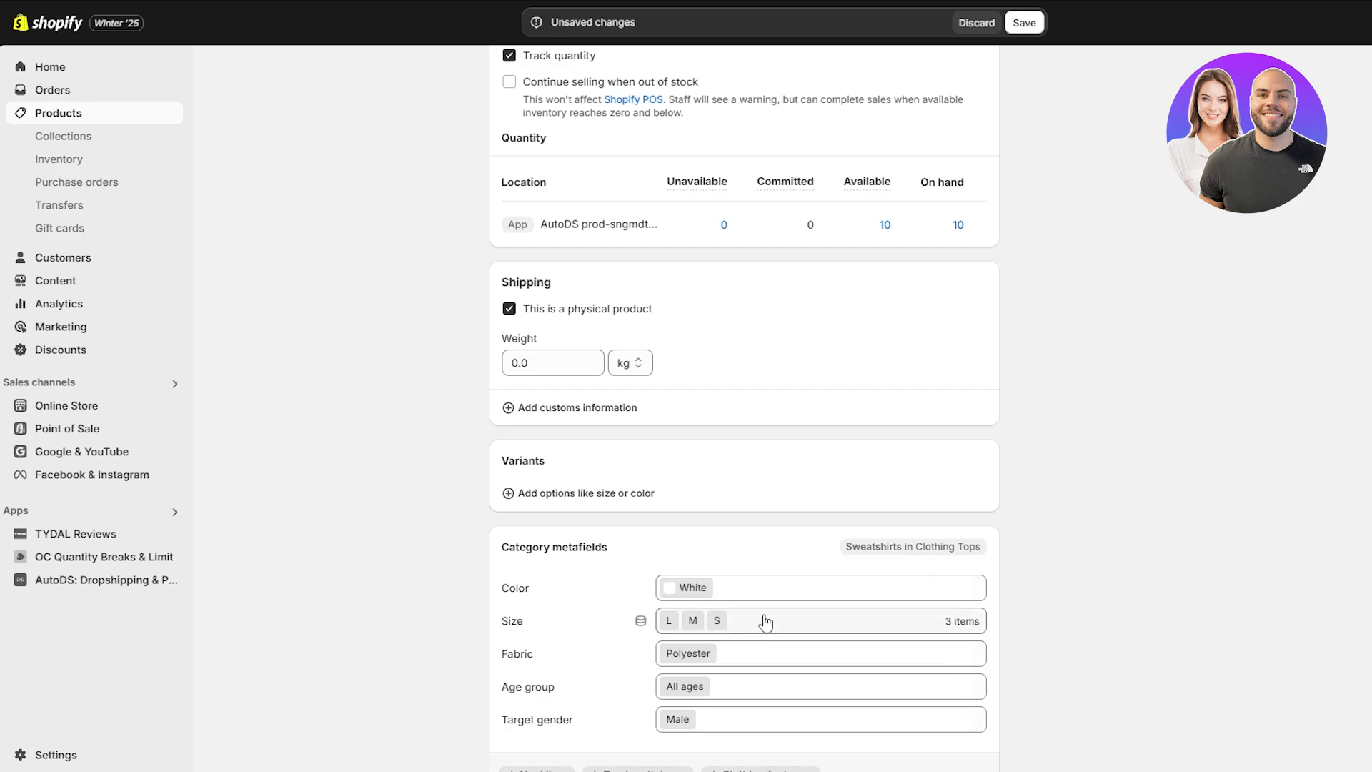
pyautogui.click(763, 592)
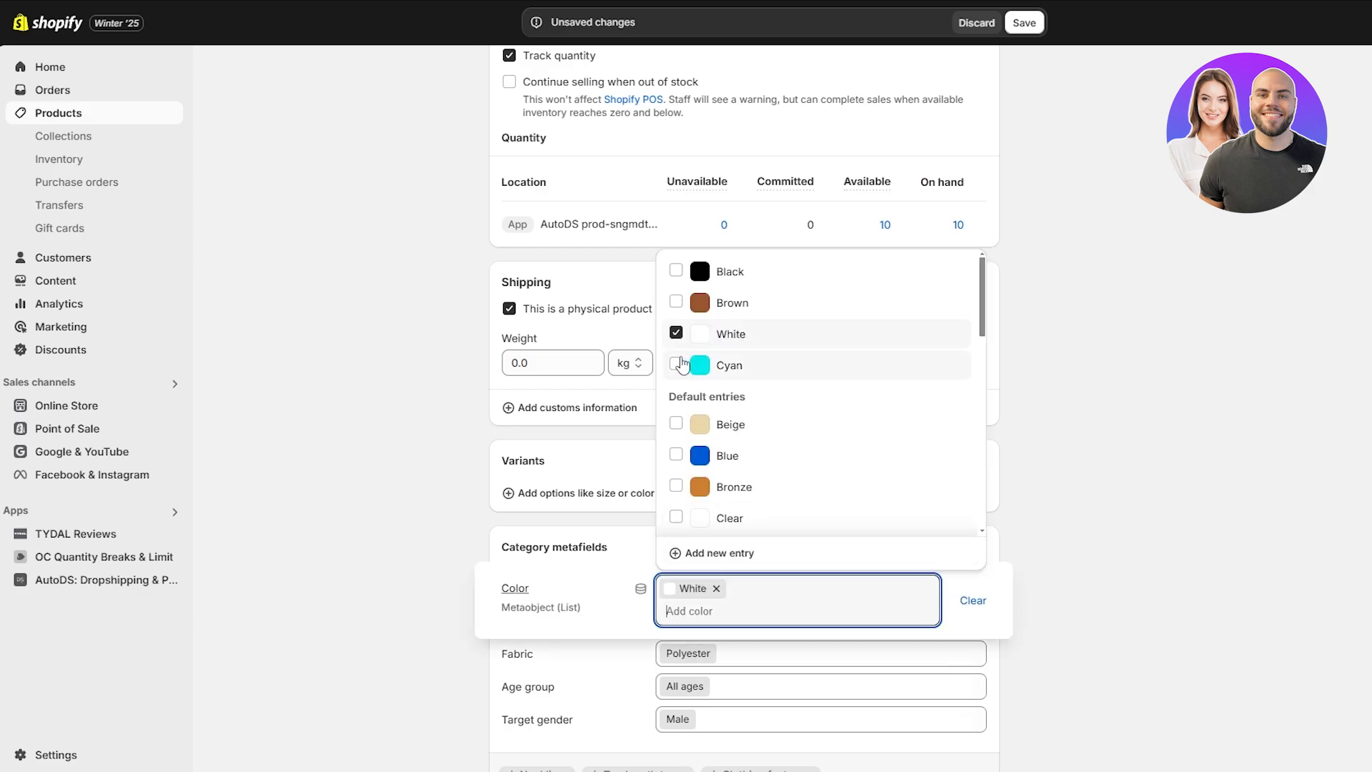
pyautogui.click(677, 365)
pyautogui.click(676, 302)
pyautogui.click(676, 270)
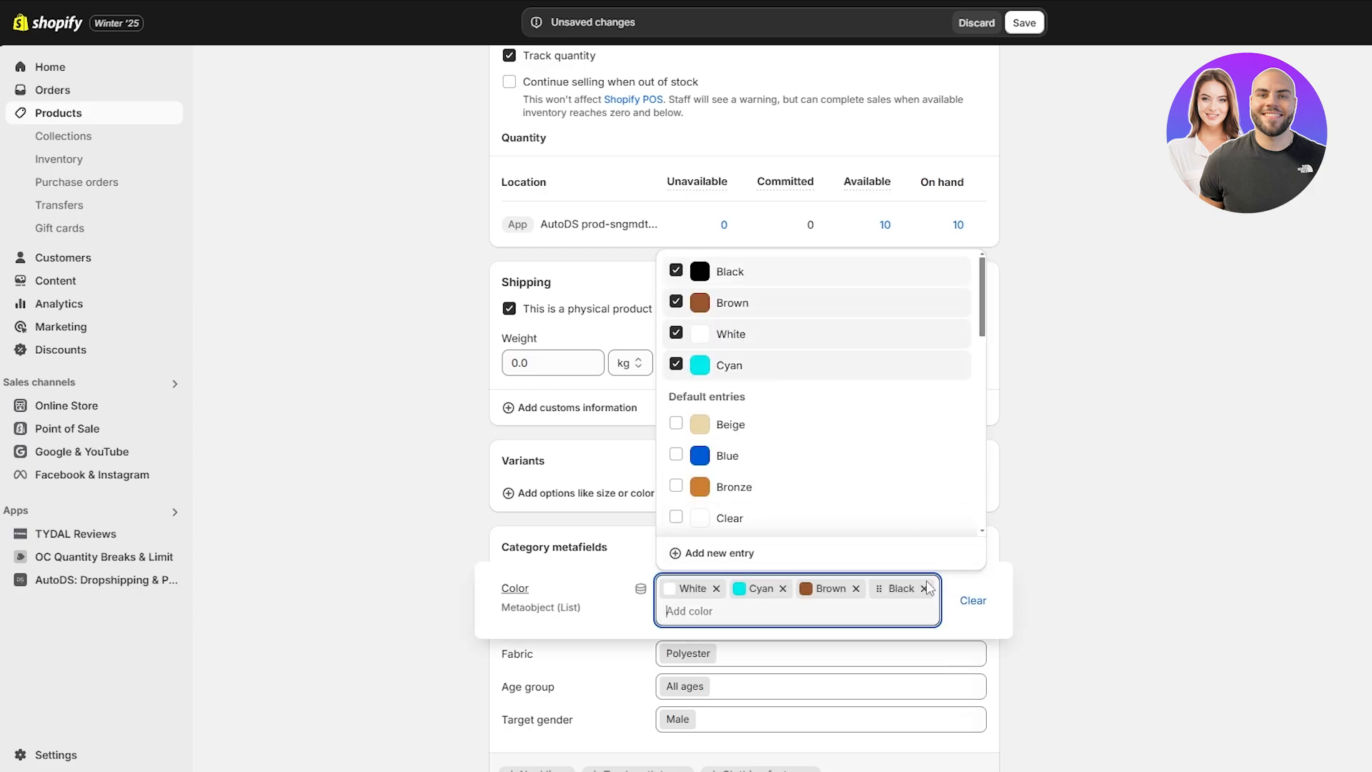
pyautogui.click(1129, 572)
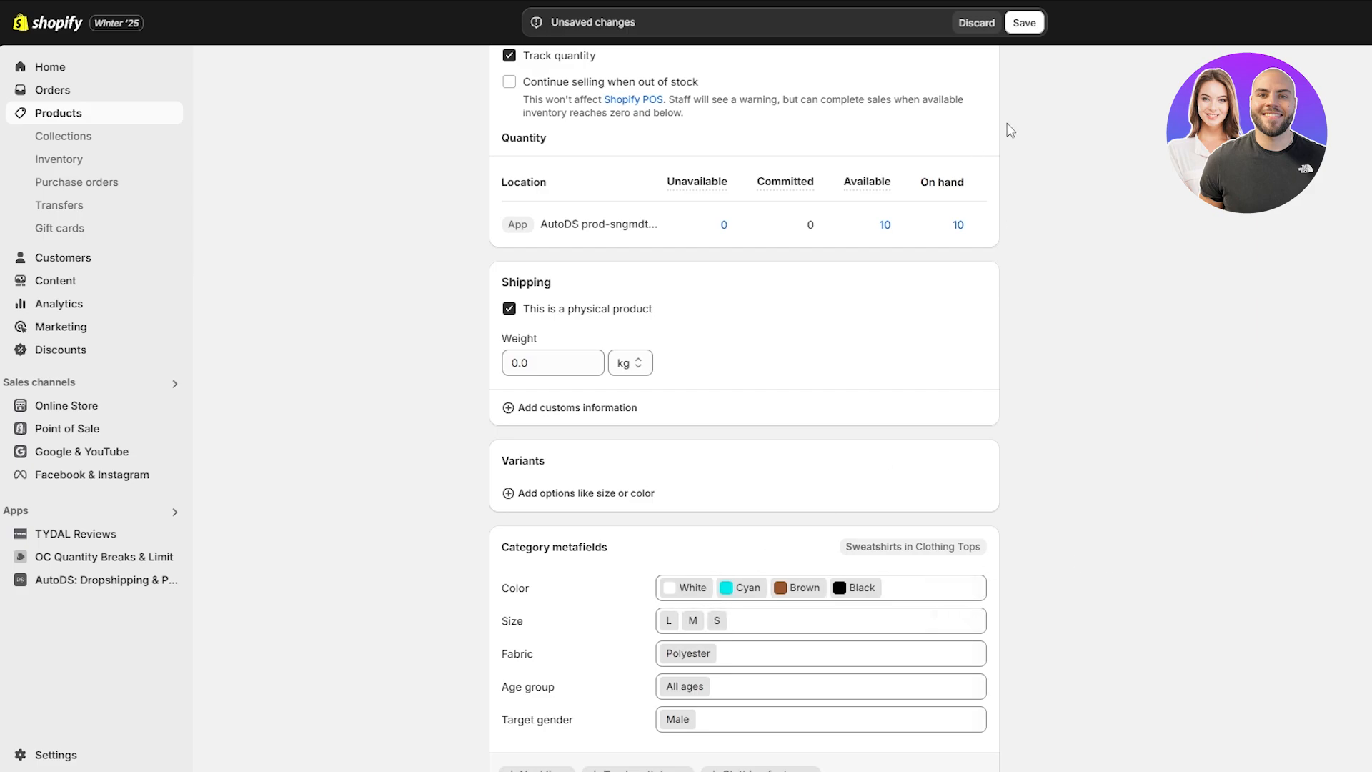
pyautogui.click(1024, 22)
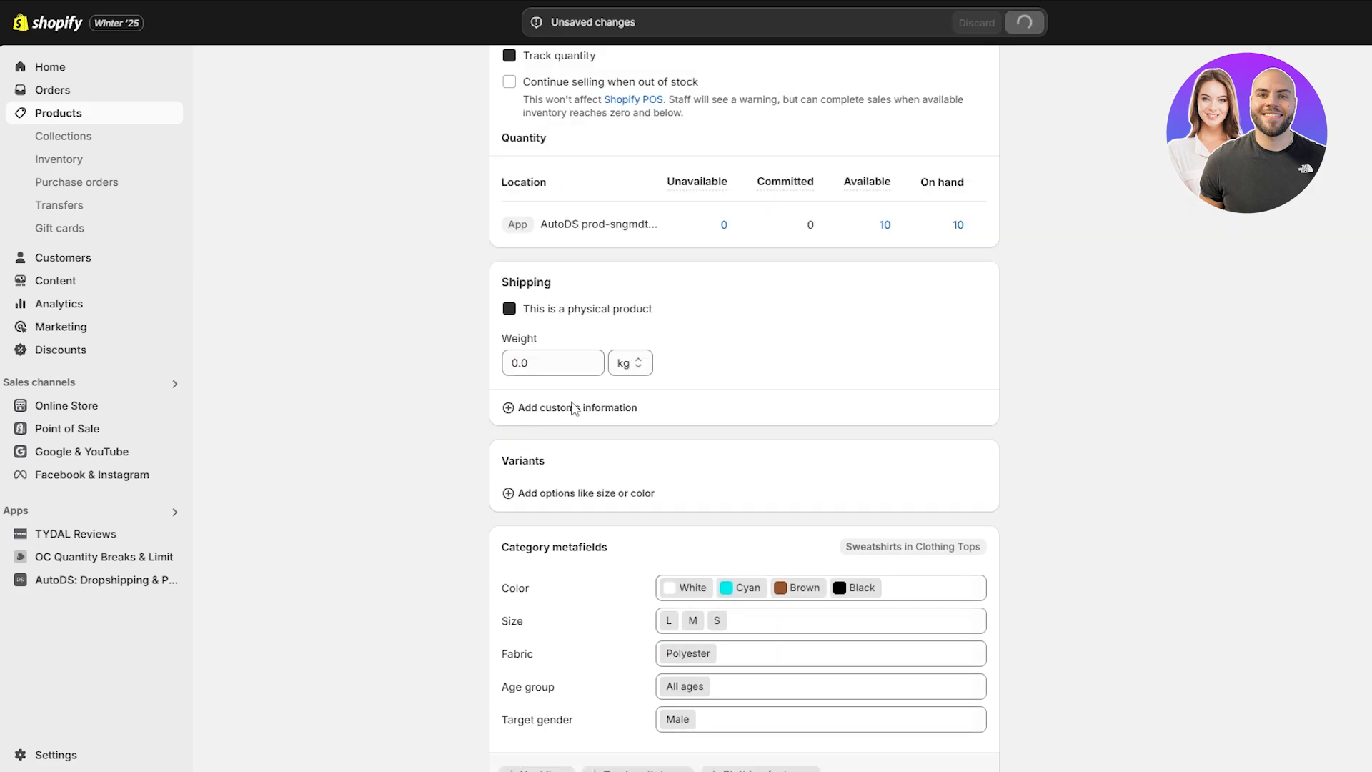
# Step: Add the recommended Color option to the variants, using White, Cyan, Brown and Black from the metafield
pyautogui.click(532, 493)
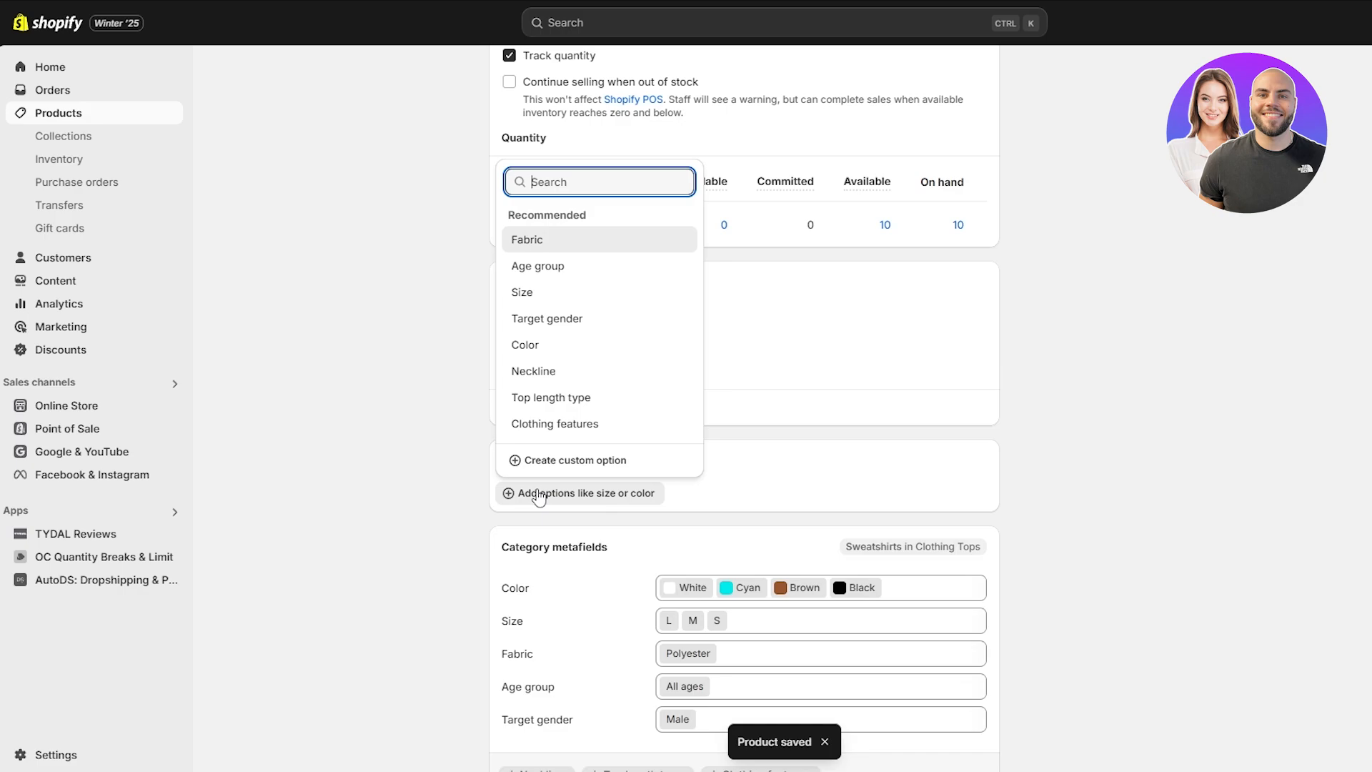
pyautogui.click(561, 345)
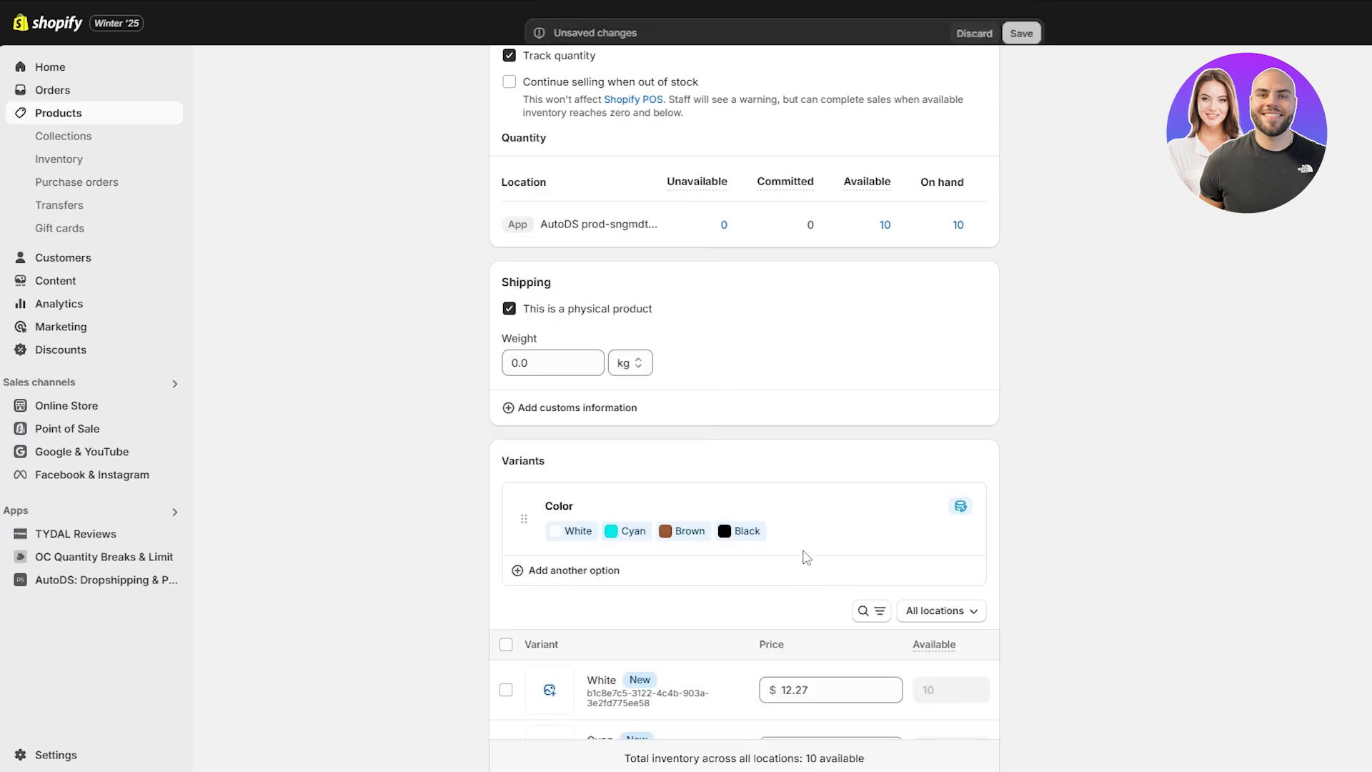
pyautogui.scroll(-2, 811, 537)
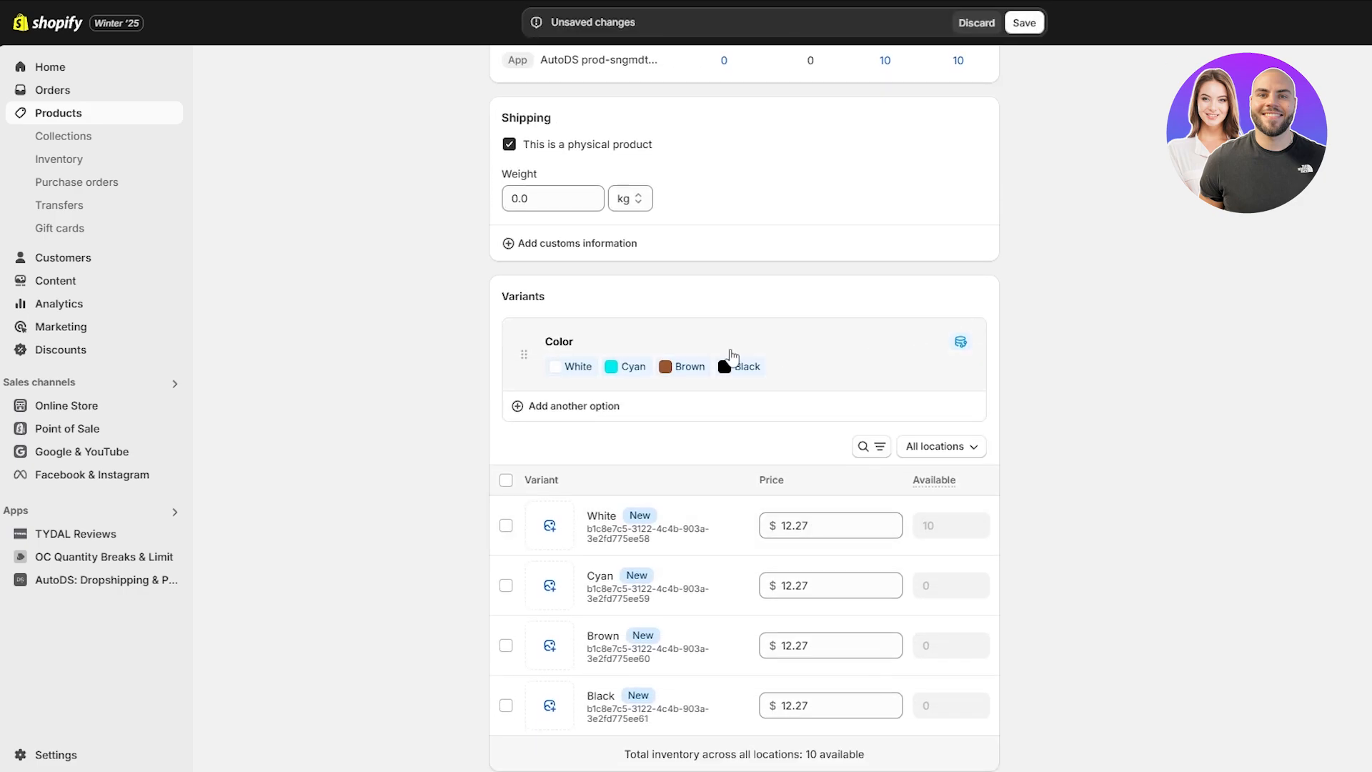
# Step: Add the recommended Size option with L, M and S from the metafield and save the product
pyautogui.click(521, 405)
pyautogui.click(565, 552)
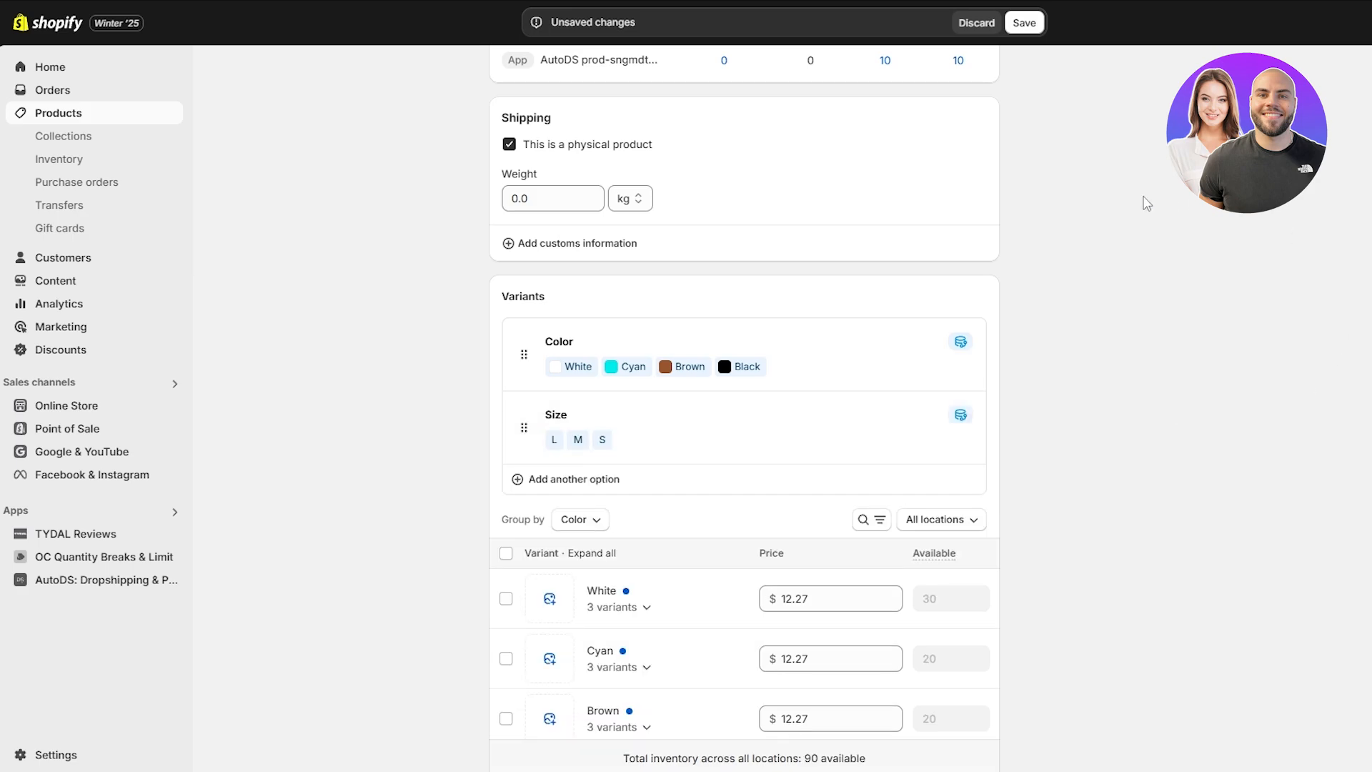
pyautogui.scroll(-3, 622, 542)
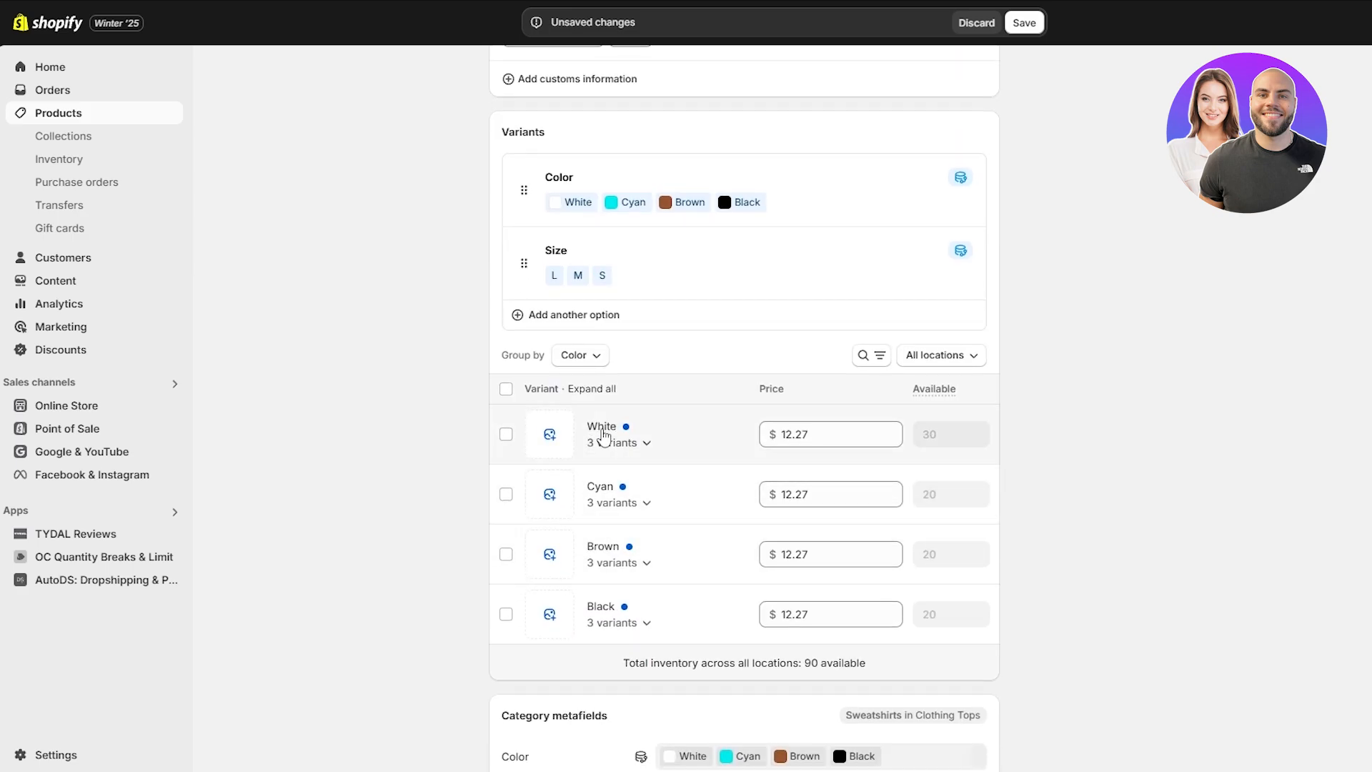
pyautogui.scroll(-2, 629, 511)
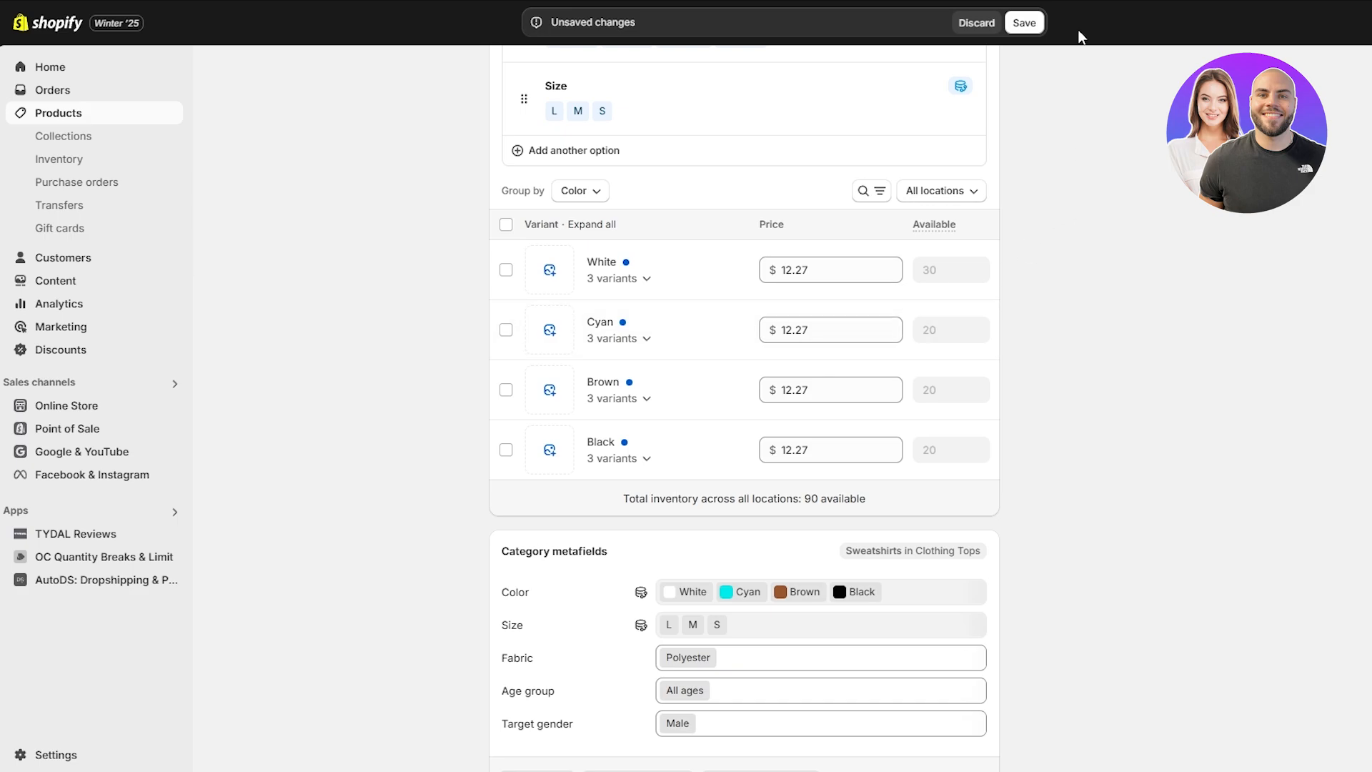
pyautogui.click(1024, 22)
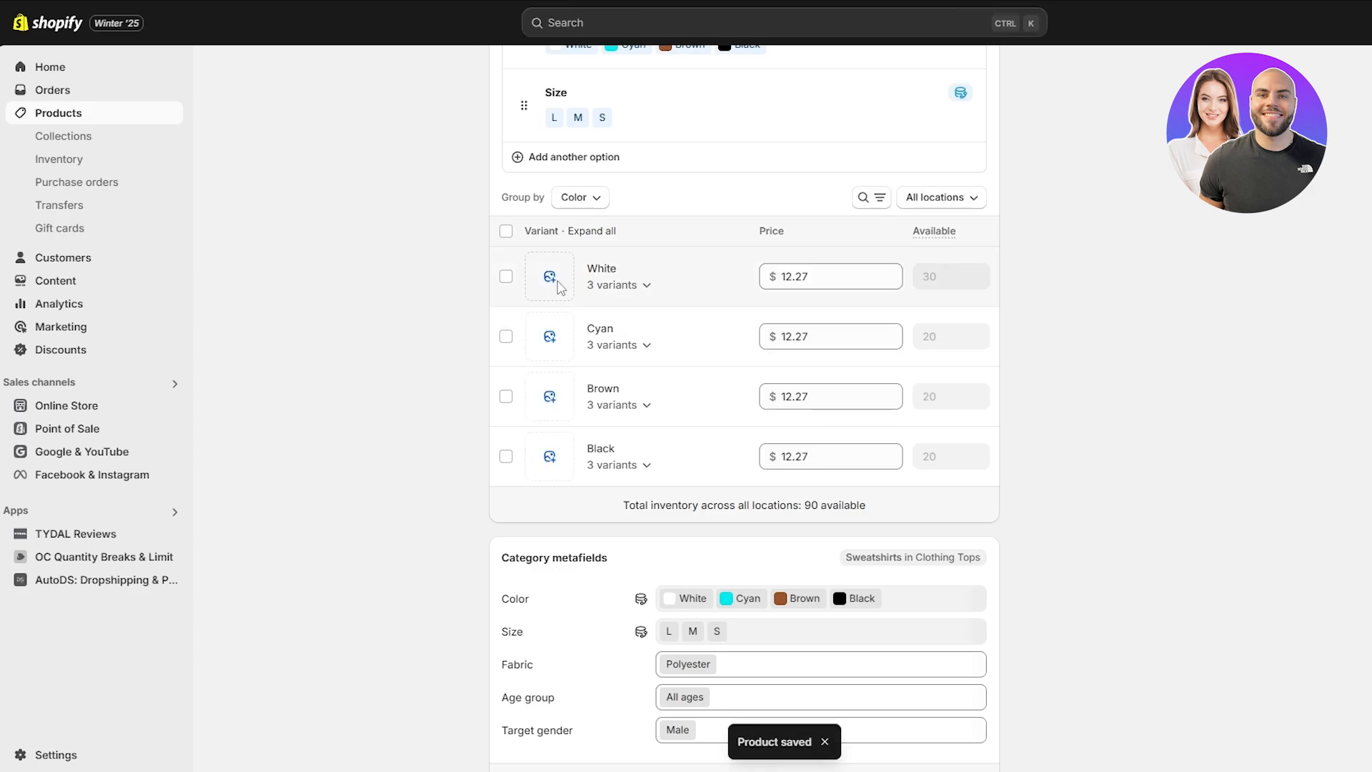
# Step: Assign the image of the hanging white sweatshirt to the White variants
pyautogui.click(558, 282)
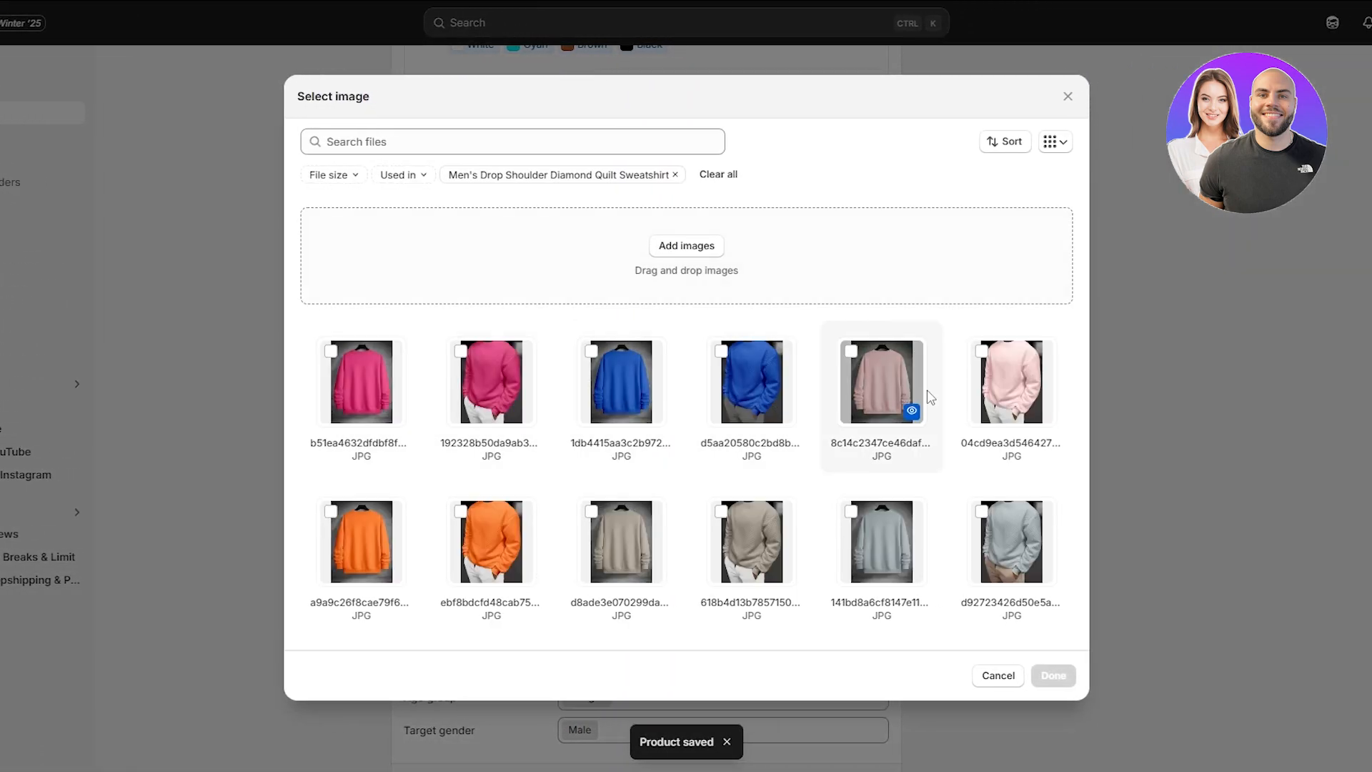
pyautogui.scroll(-3, 627, 539)
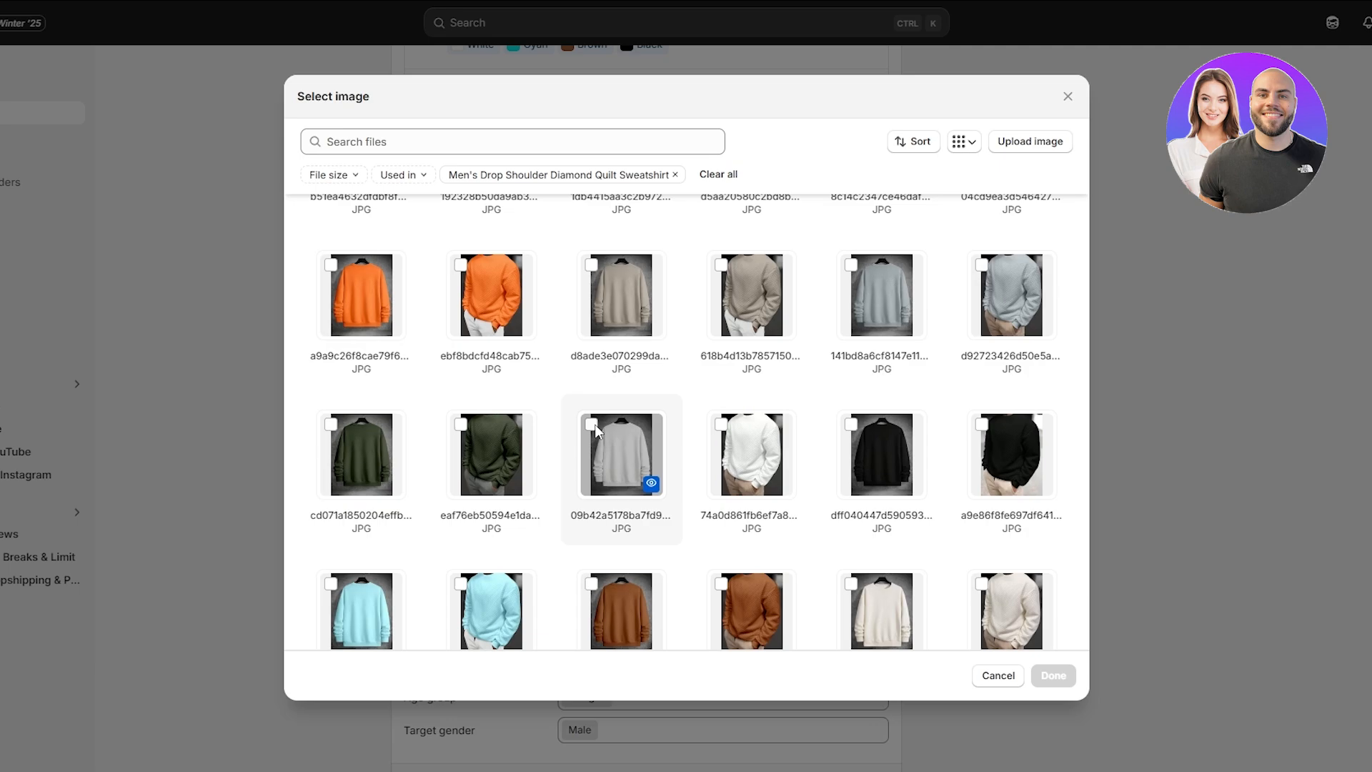
pyautogui.click(593, 424)
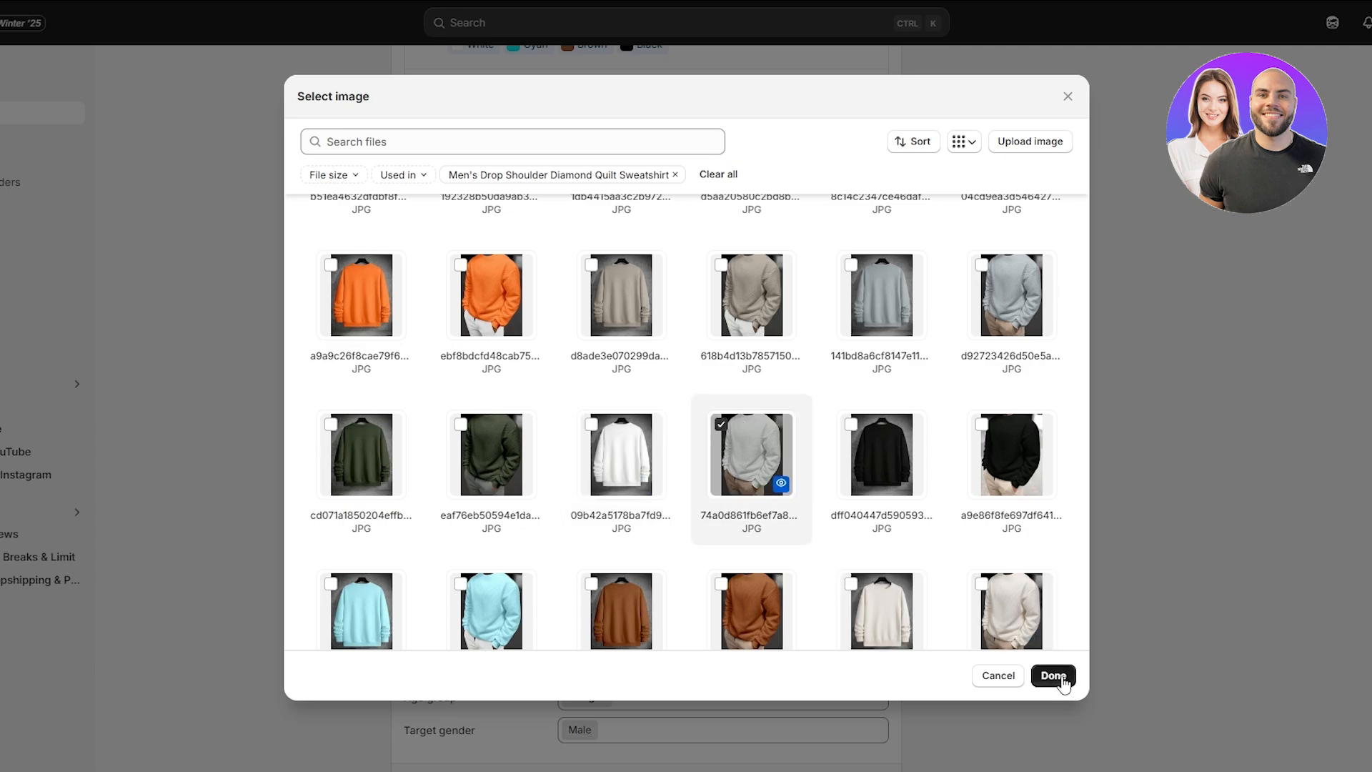
pyautogui.click(591, 422)
pyautogui.click(1054, 676)
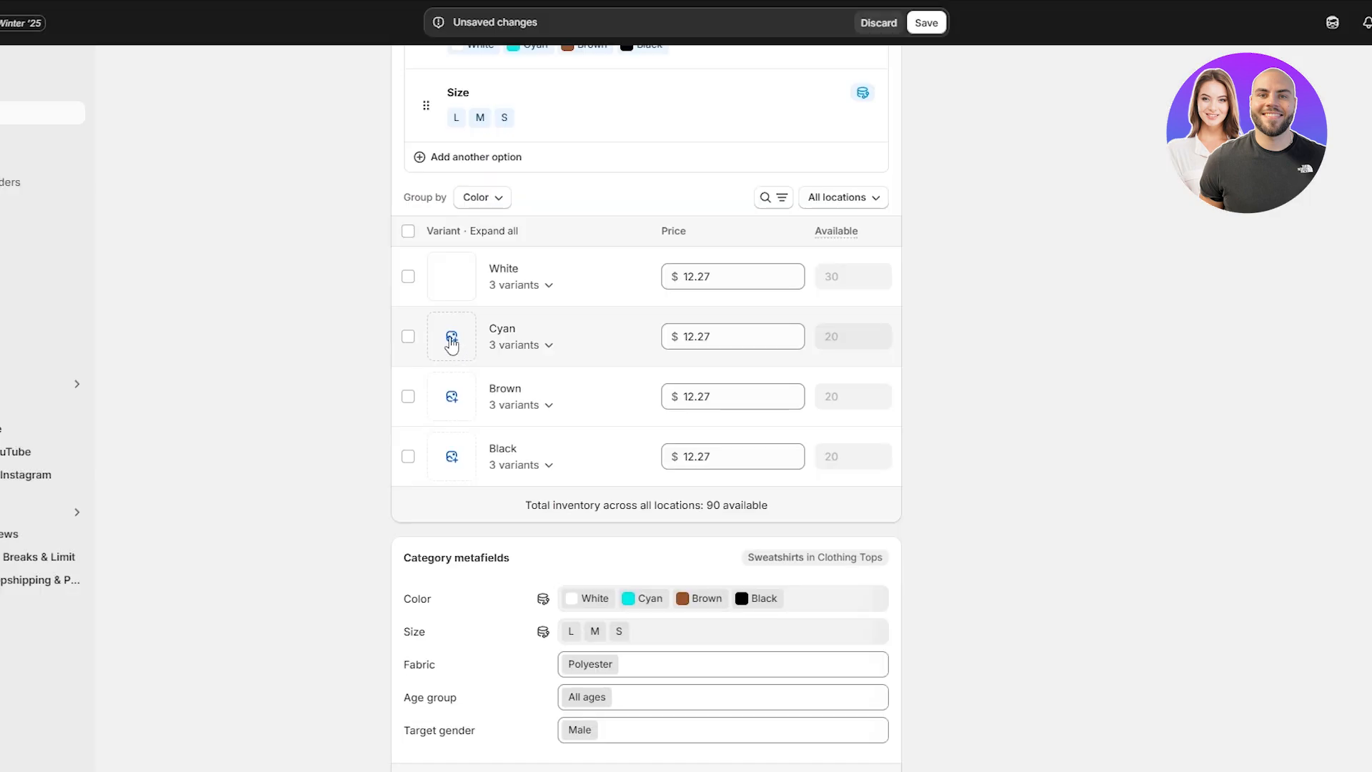
# Step: Assign the image of the hanging cyan sweatshirt to the Cyan variants
pyautogui.click(452, 348)
pyautogui.scroll(-5, 760, 462)
pyautogui.click(330, 503)
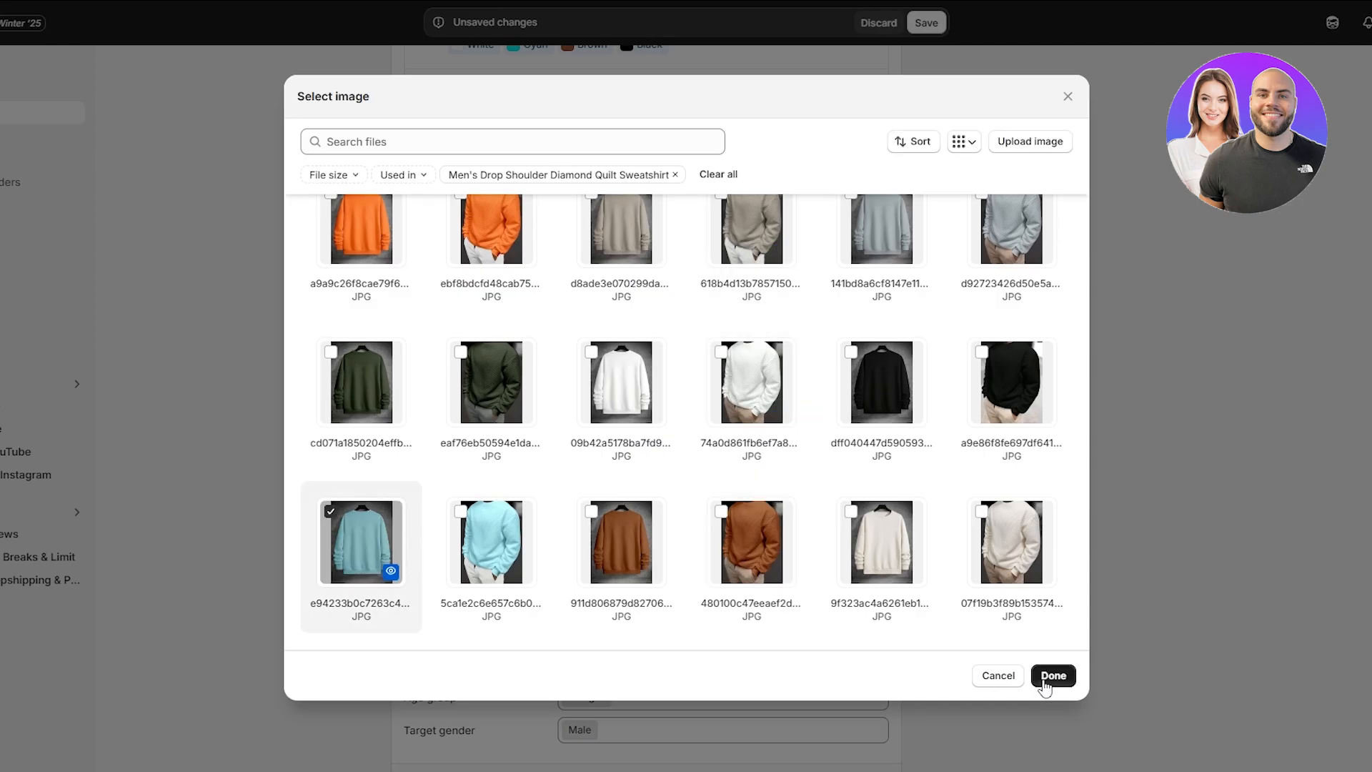
pyautogui.click(1054, 675)
# Step: Assign the image of the hanging brown sweatshirt to the Brown variants
pyautogui.click(451, 396)
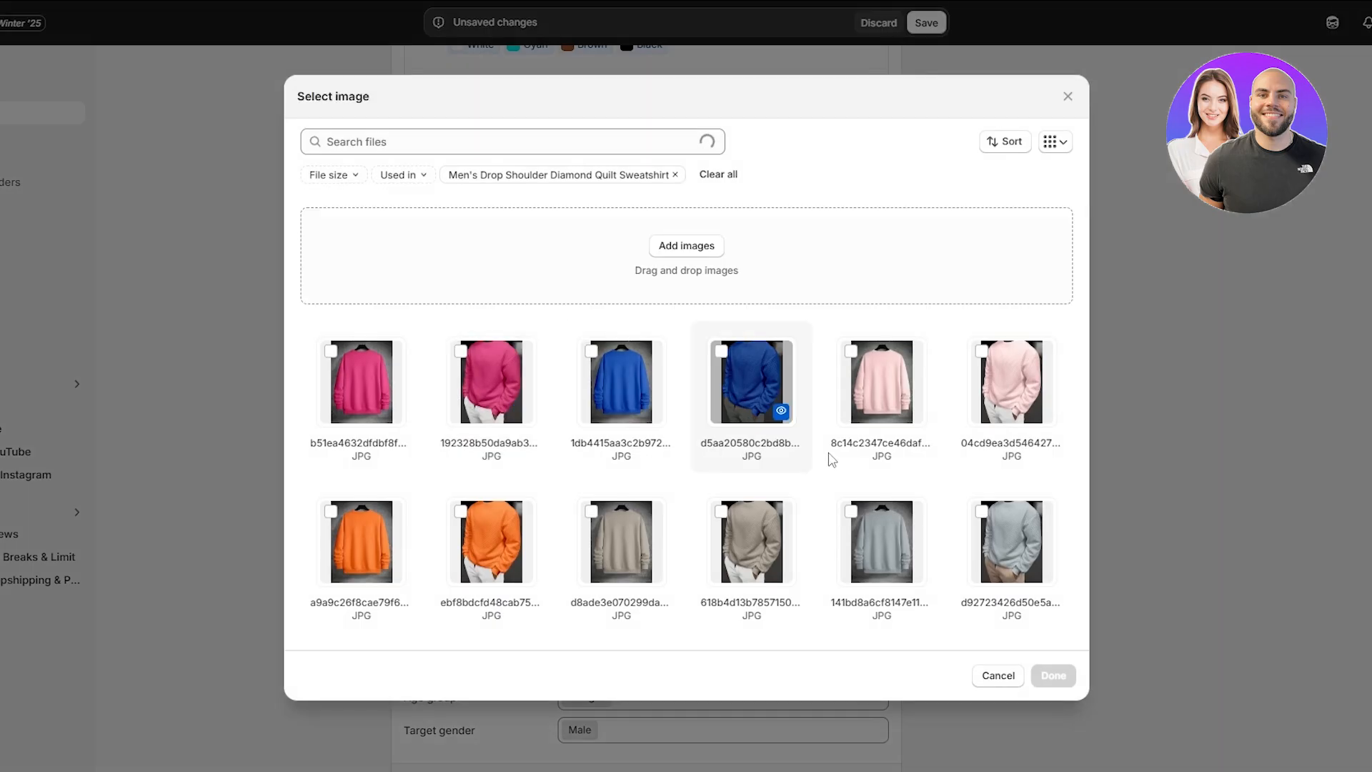
pyautogui.scroll(-3, 740, 529)
pyautogui.scroll(-2, 741, 529)
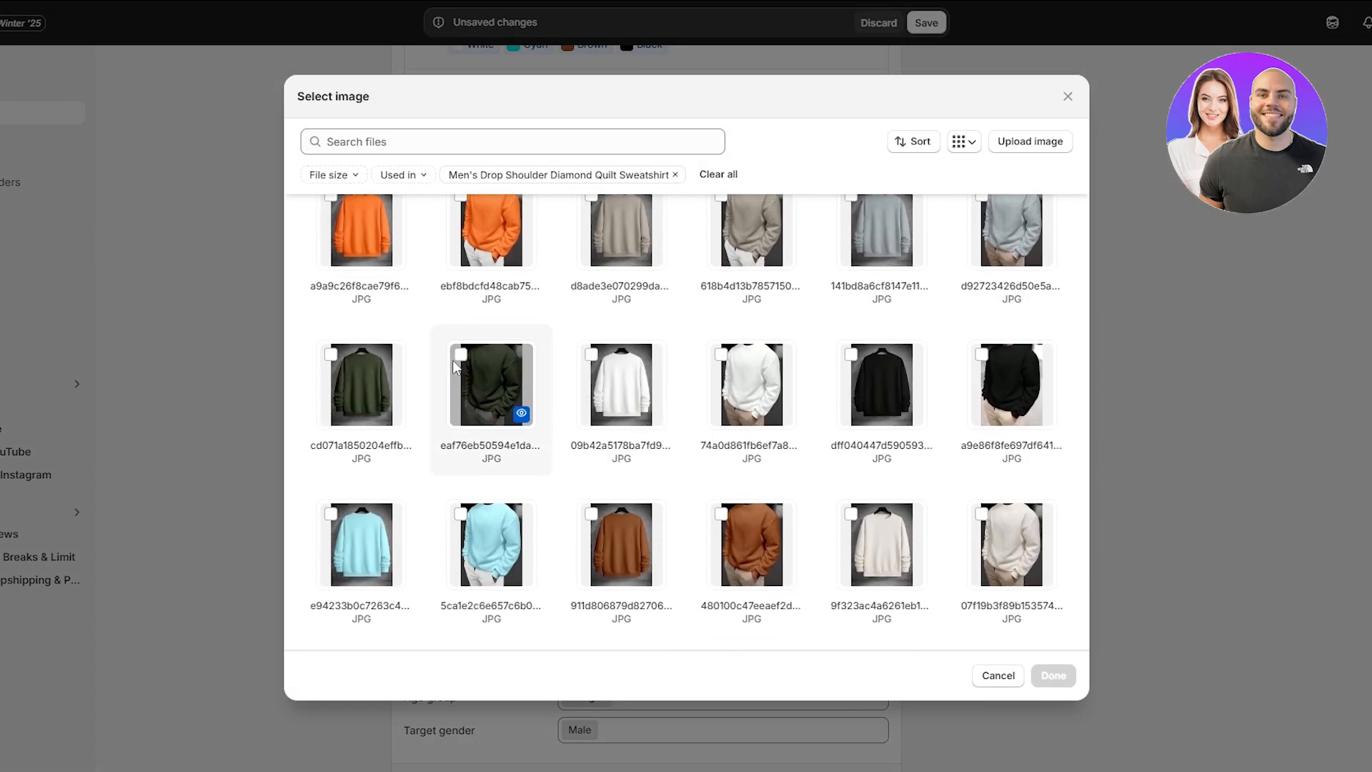
pyautogui.click(591, 513)
pyautogui.click(1054, 675)
# Step: Assign the black sweatshirt image to the Black variants and save the product
pyautogui.click(449, 463)
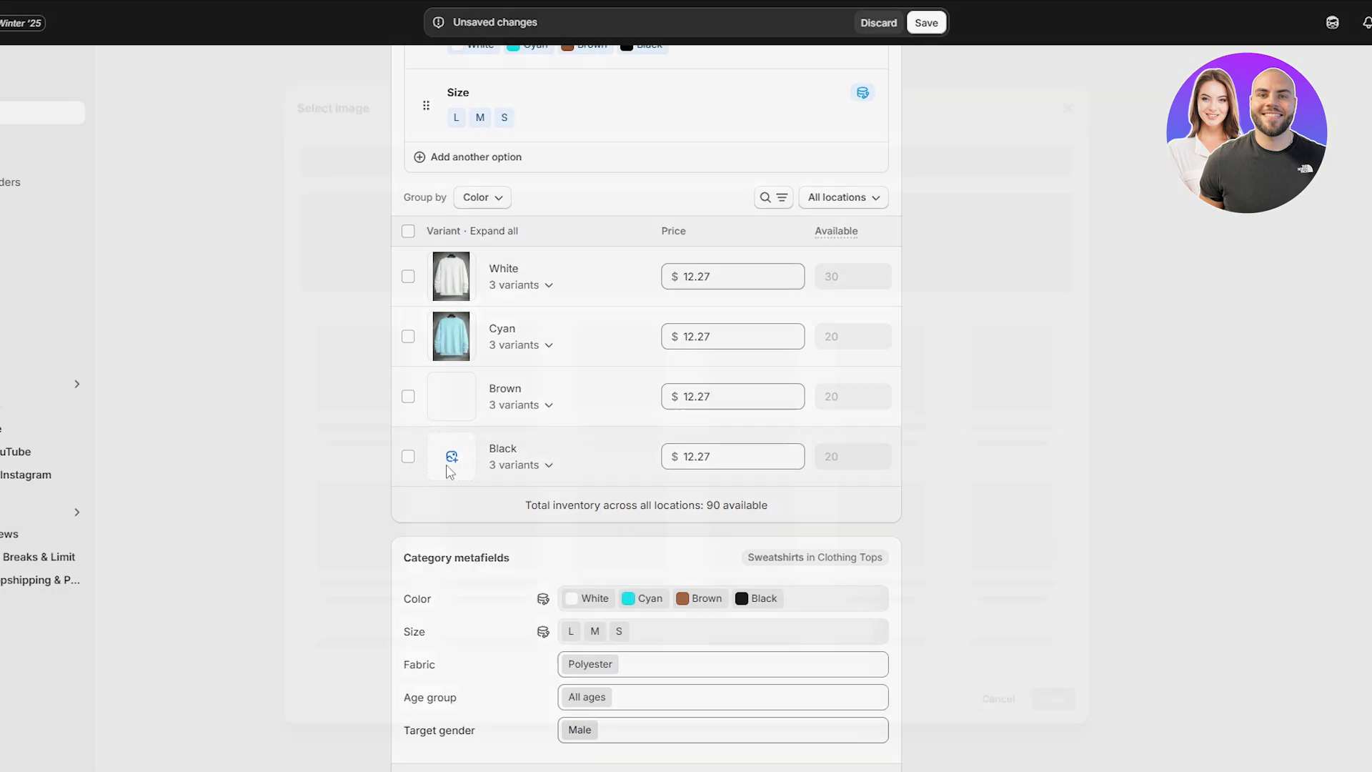
pyautogui.scroll(-3, 902, 465)
pyautogui.click(893, 422)
pyautogui.click(1054, 675)
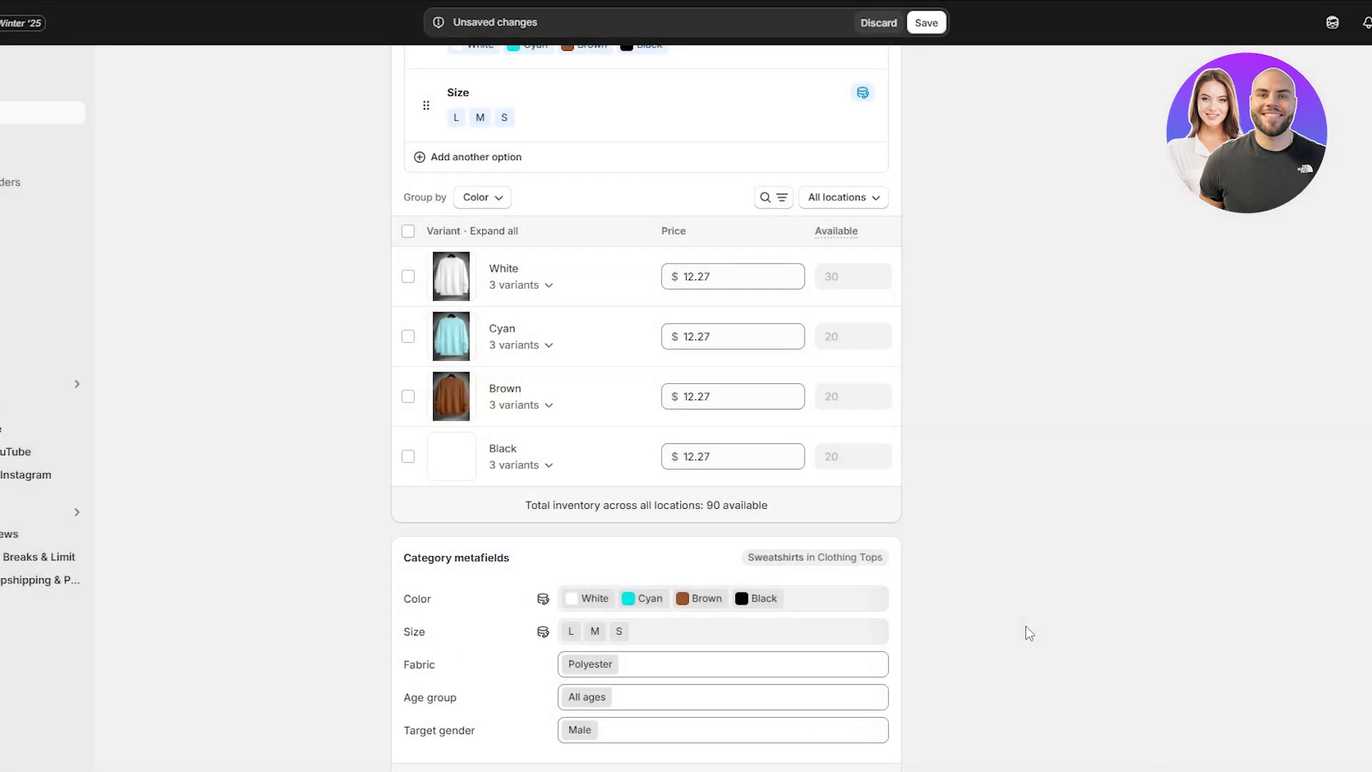
pyautogui.click(926, 23)
# Step: Leave the product page and open the current Dawn theme of the online store for customization
pyautogui.scroll(5, 988, 579)
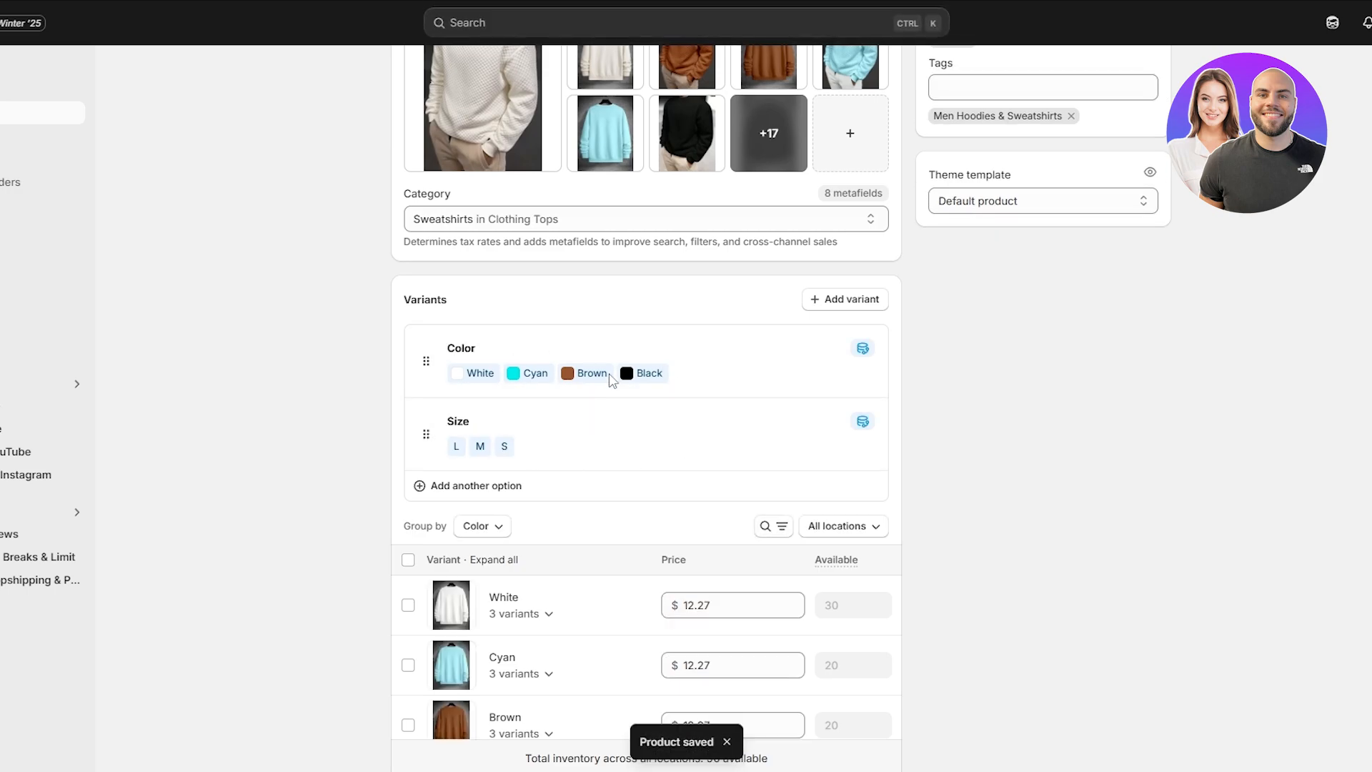
pyautogui.scroll(-3, 781, 490)
pyautogui.scroll(11, 790, 429)
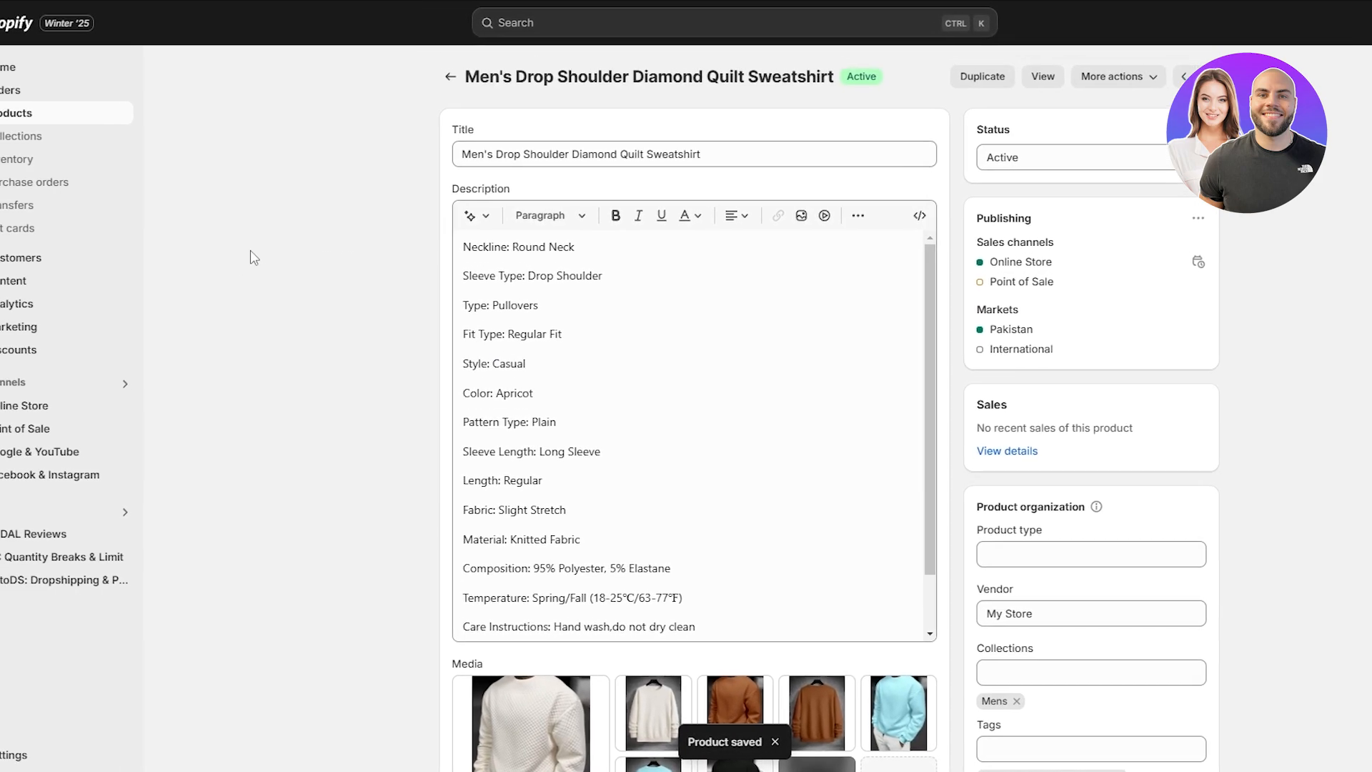
pyautogui.click(86, 403)
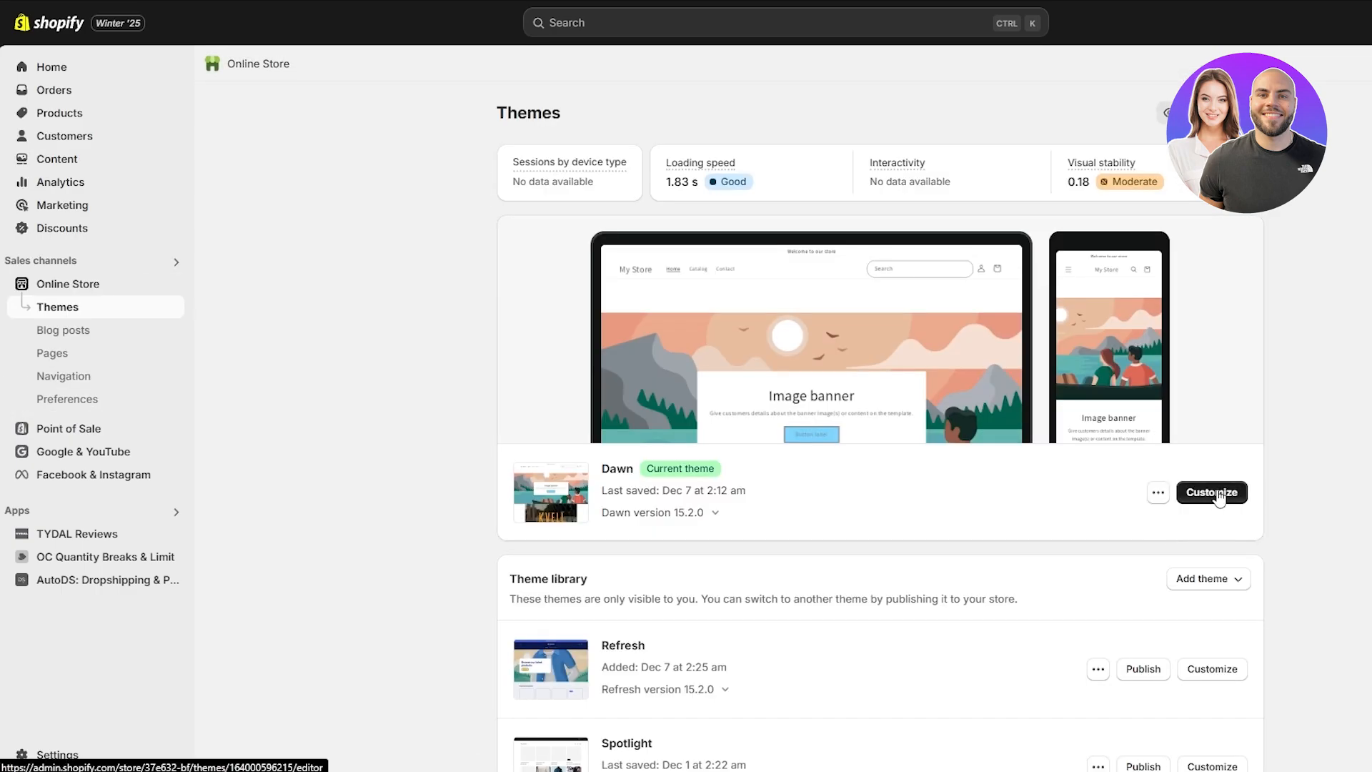
pyautogui.click(1210, 492)
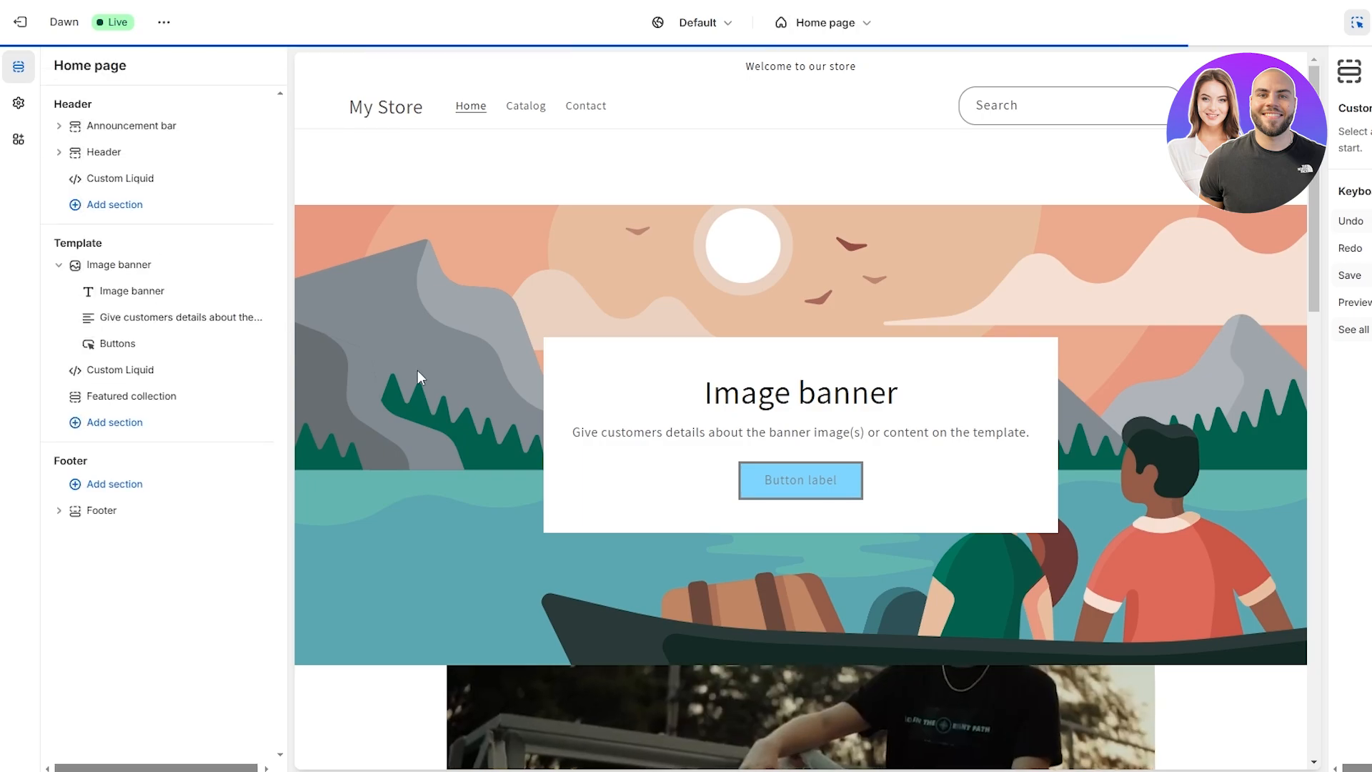
# Step: Open the Men's Drop Shoulder Diamond Quilt Sweatshirt from the home page's featured products in the theme preview
pyautogui.scroll(-7, 727, 628)
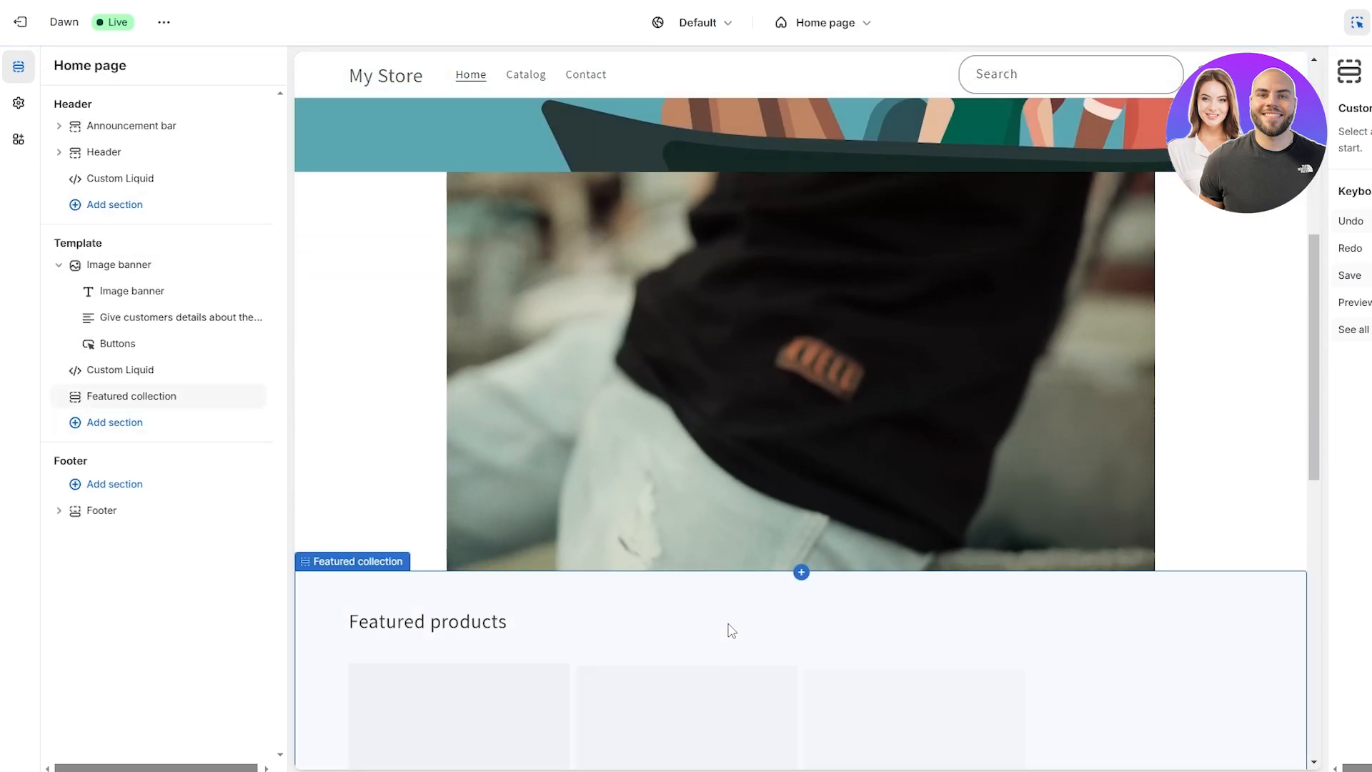
pyautogui.scroll(-8, 727, 628)
pyautogui.click(649, 465)
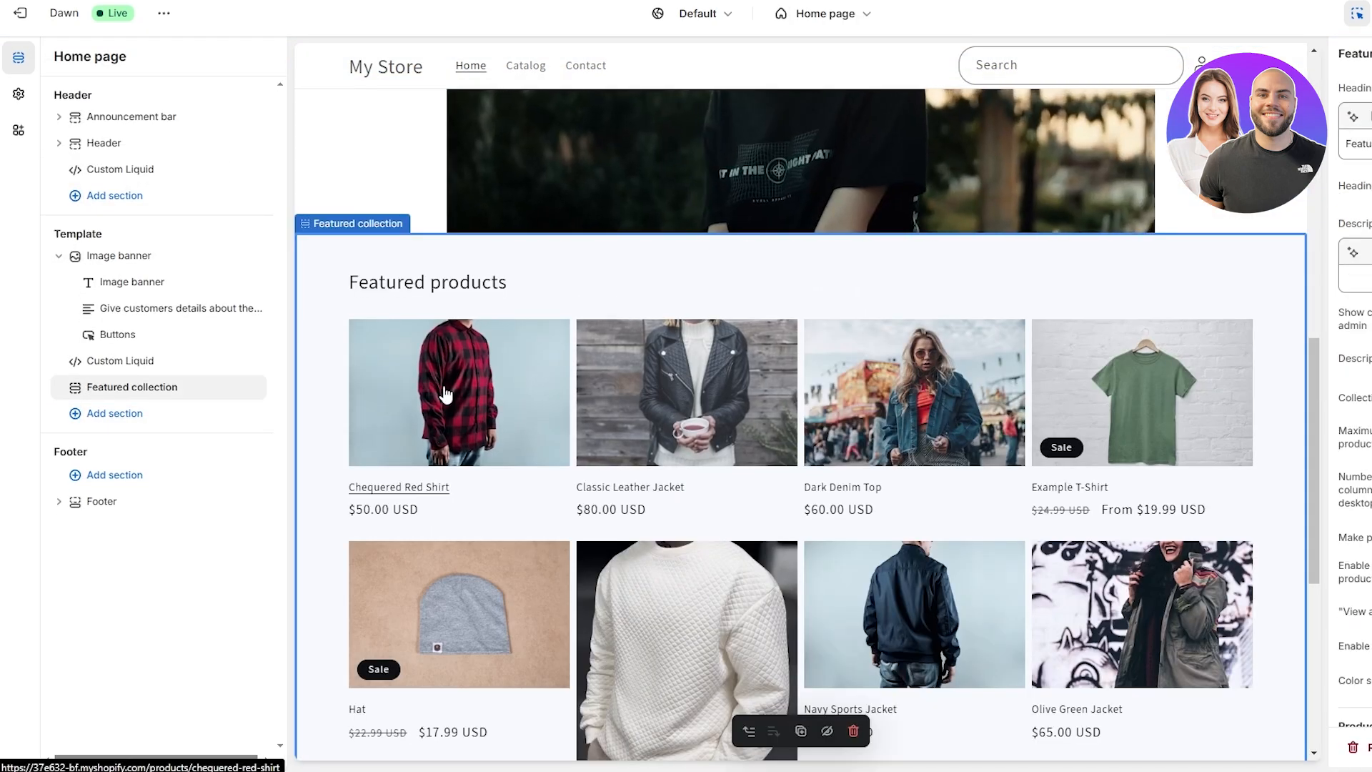
pyautogui.scroll(-3, 701, 589)
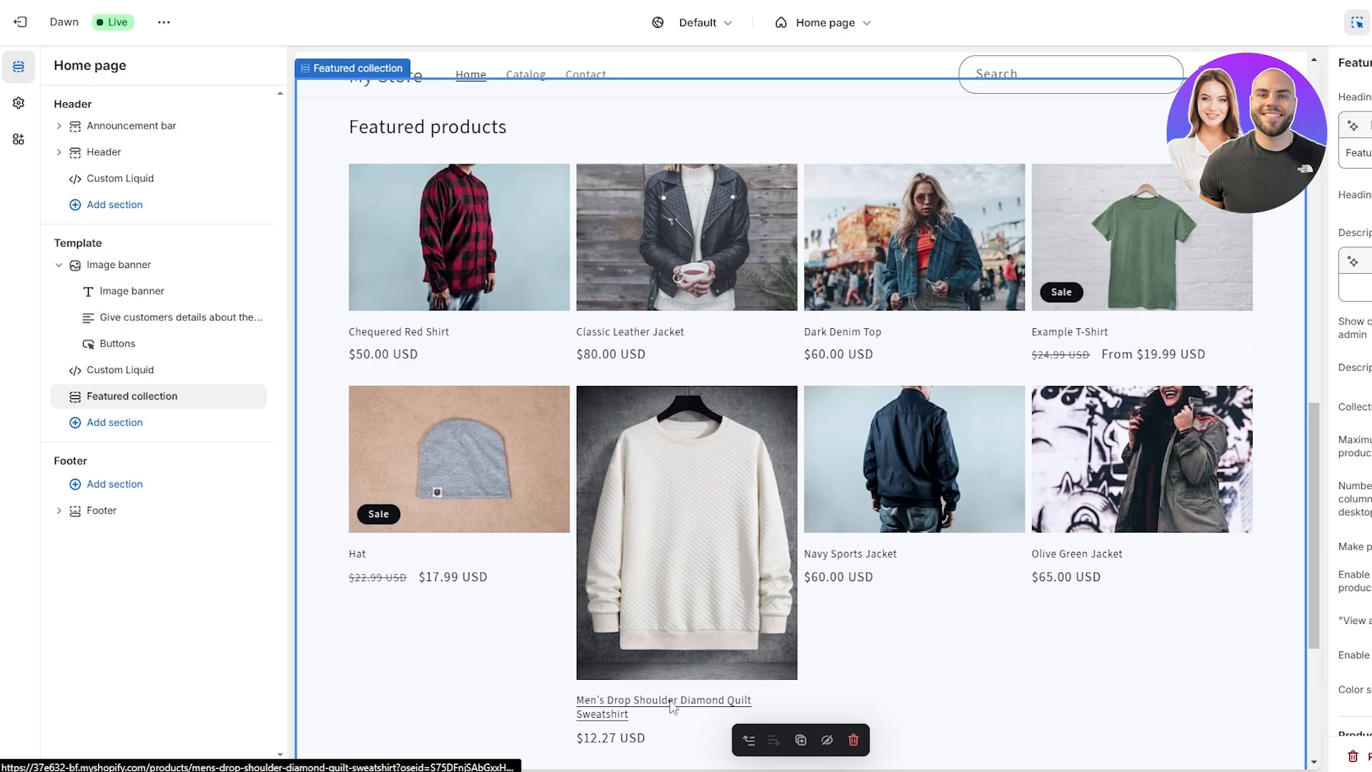
pyautogui.click(672, 704)
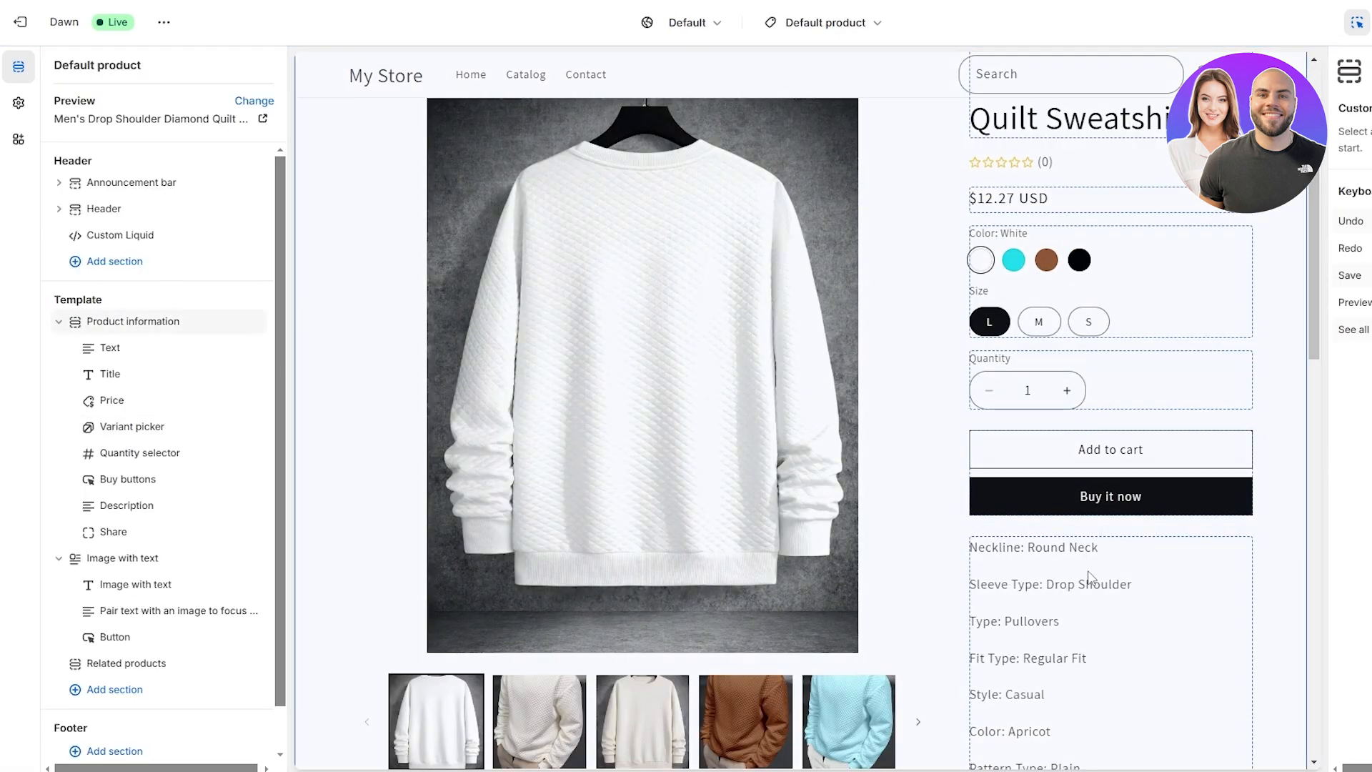
# Step: Select the Variant picker block and review the sweatshirt's color swatches, size options and description in the preview
pyautogui.click(143, 429)
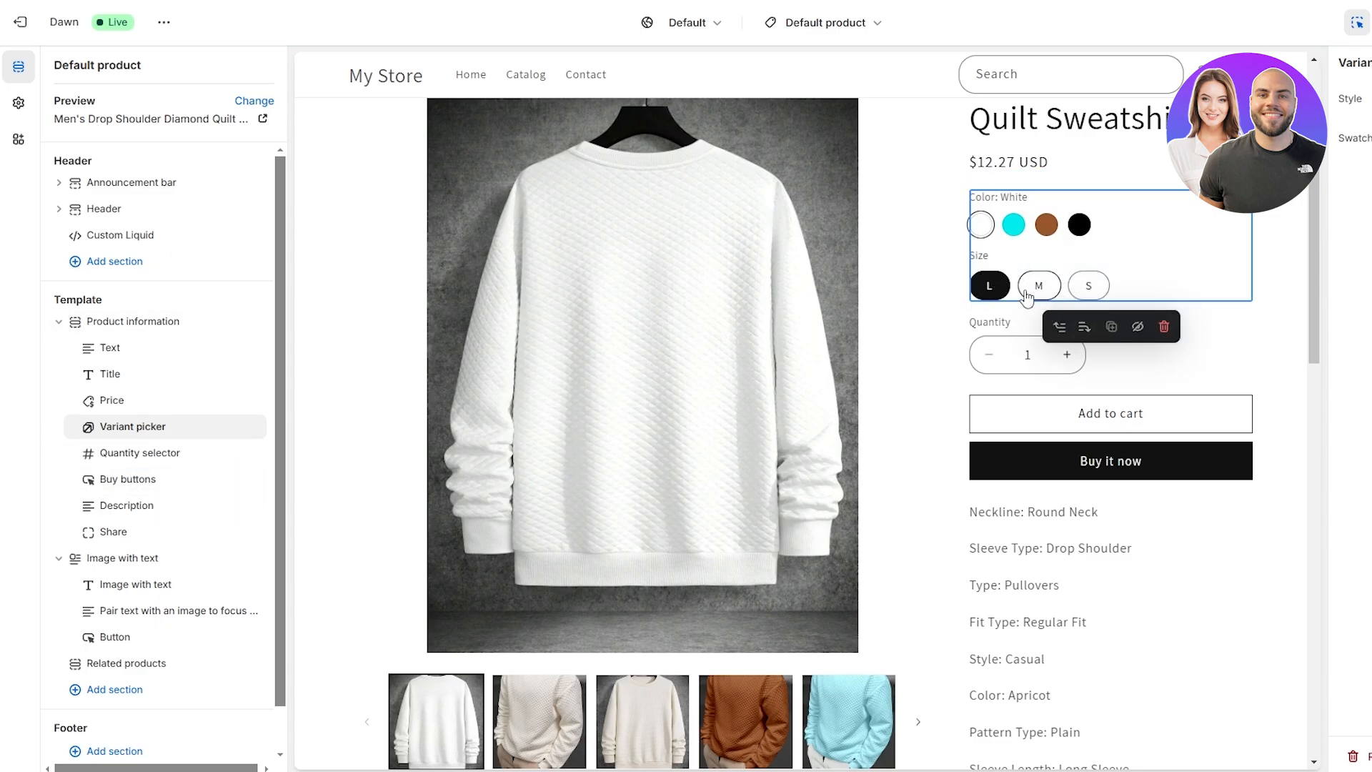
pyautogui.scroll(-8, 1311, 431)
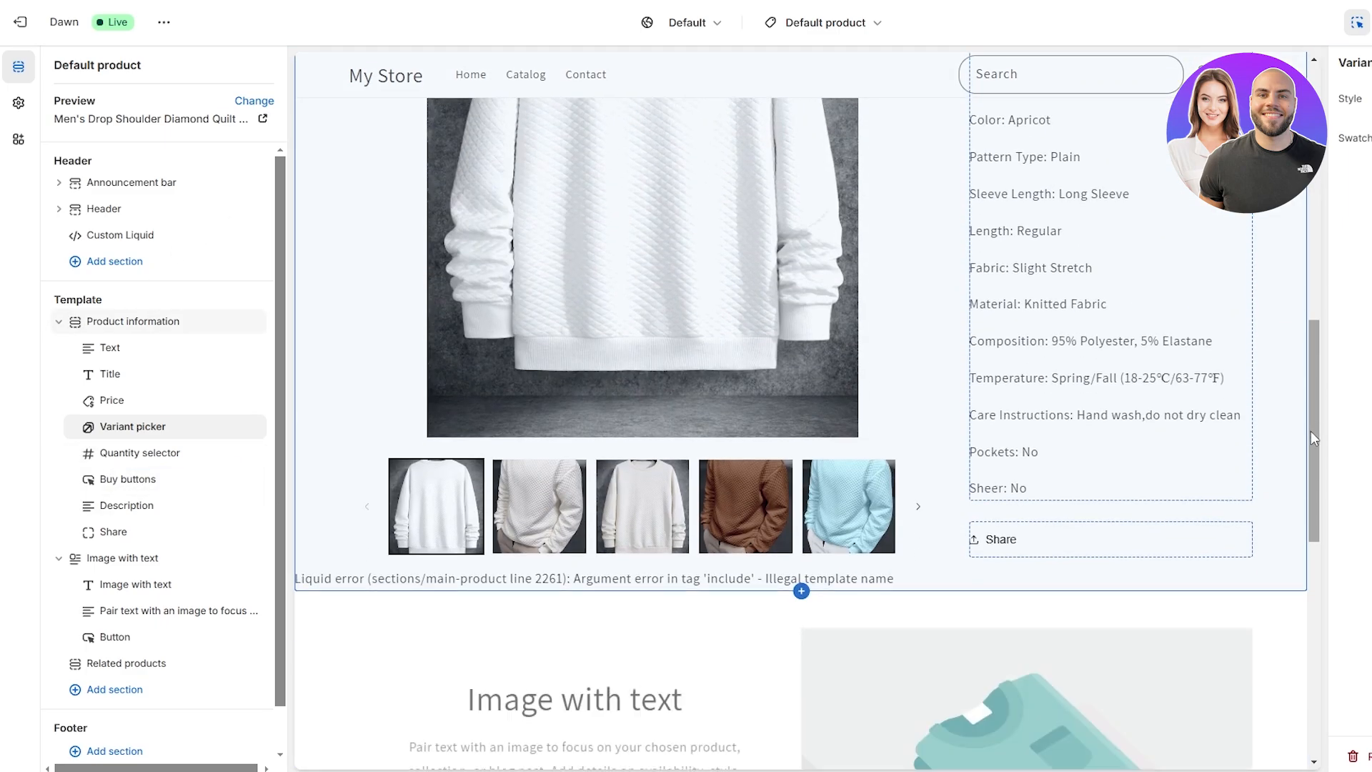
pyautogui.scroll(9, 1311, 431)
pyautogui.scroll(3, 1318, 438)
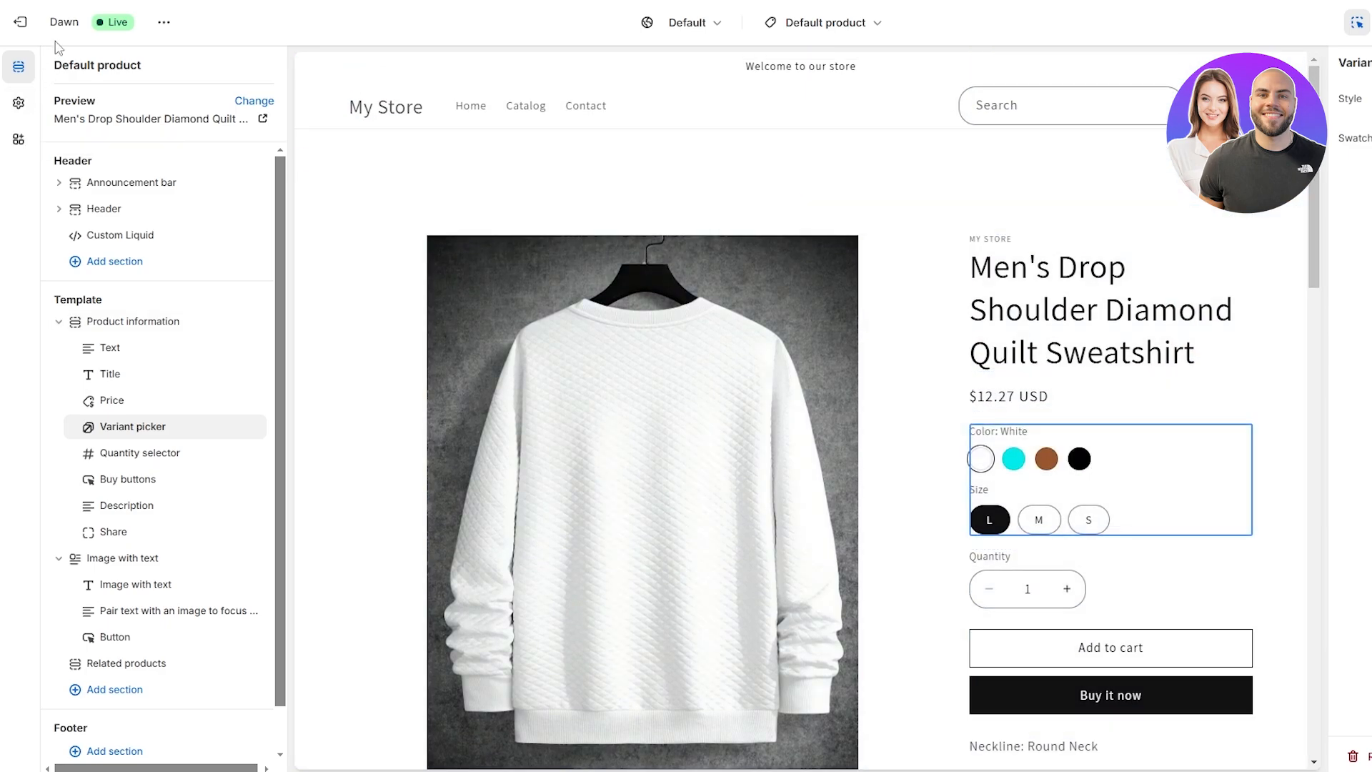
# Step: Exit the theme editor and look through the theme library and the popular free themes
pyautogui.click(20, 22)
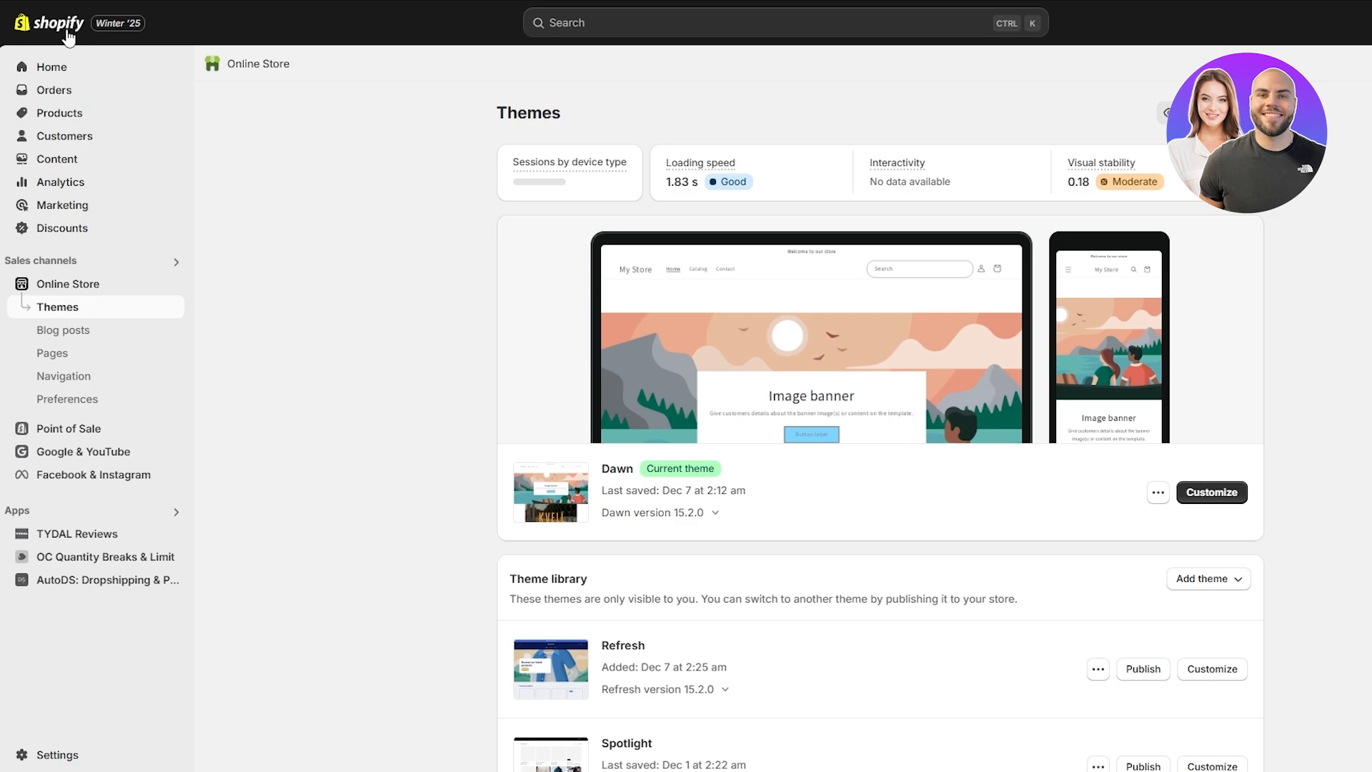
pyautogui.scroll(-5, 1015, 419)
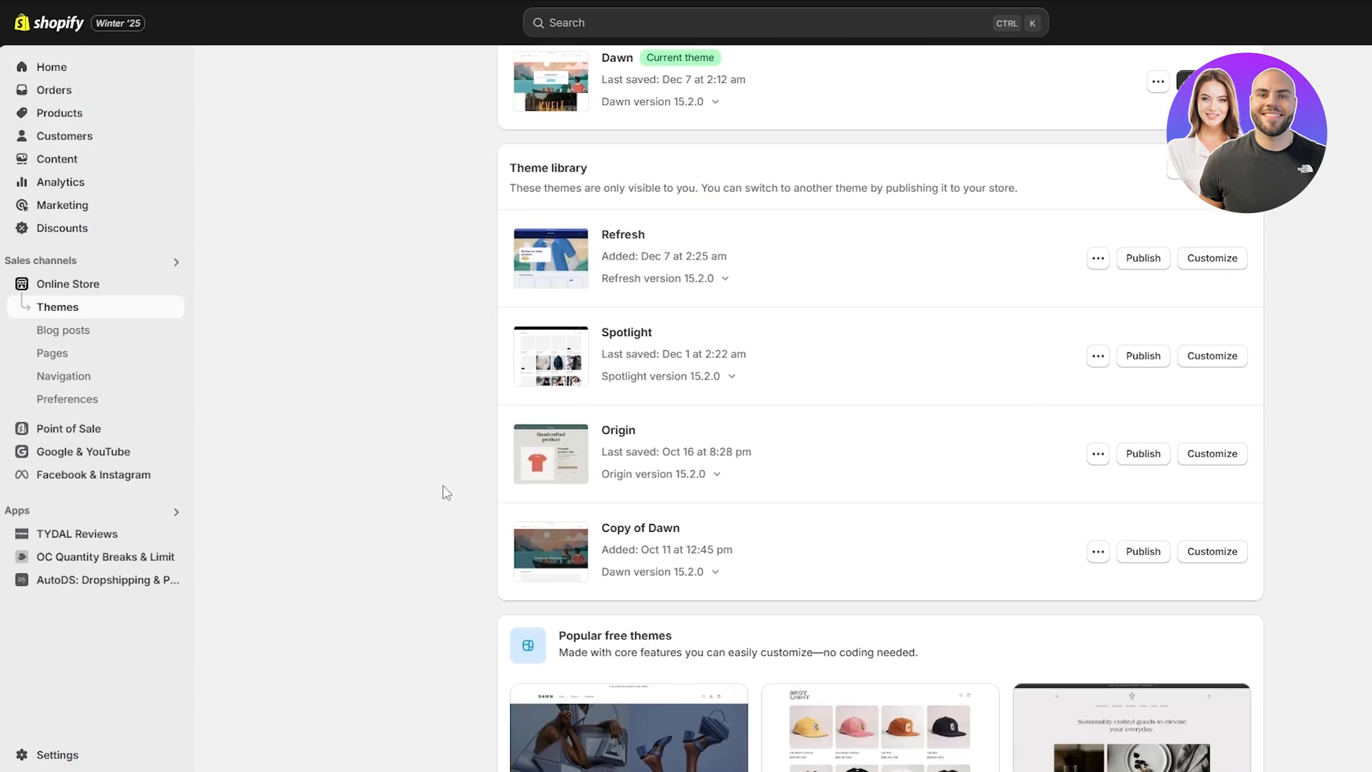
pyautogui.scroll(-6, 432, 489)
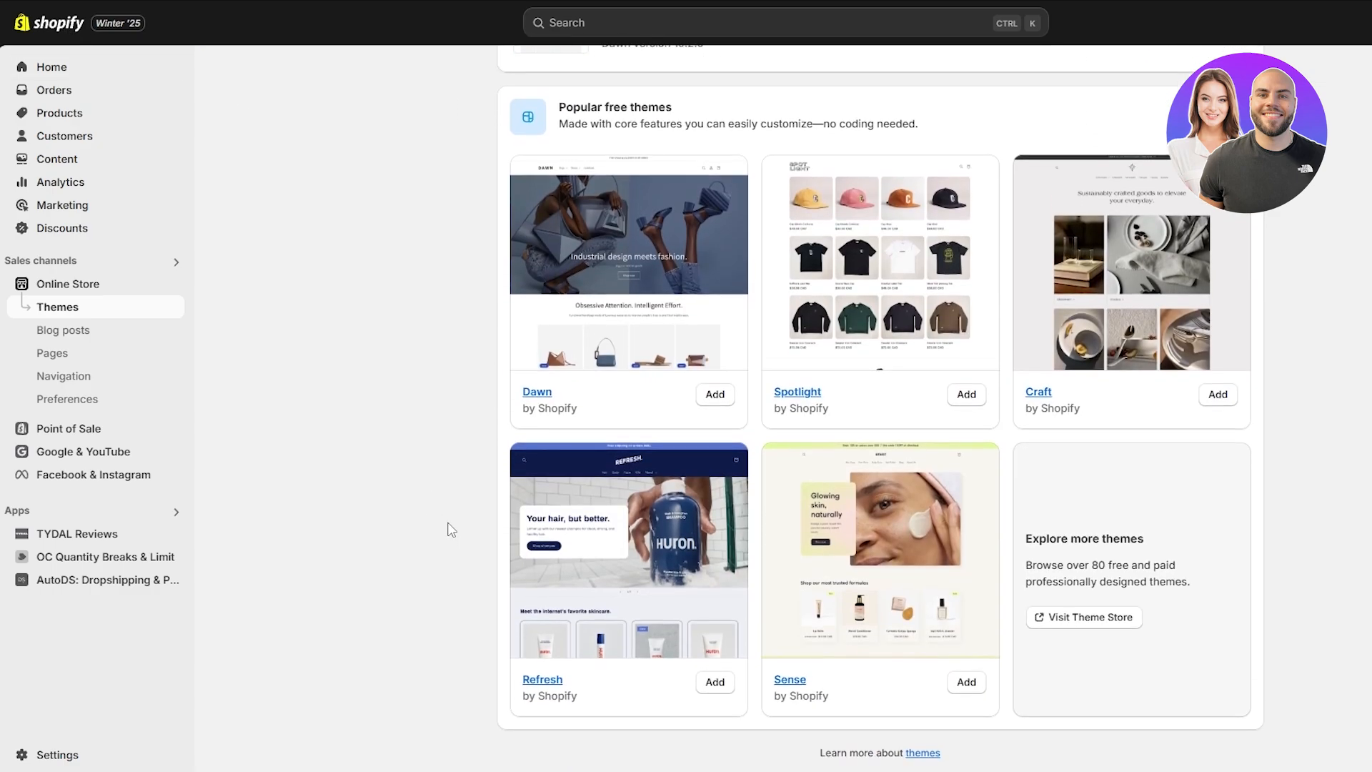
pyautogui.scroll(11, 457, 541)
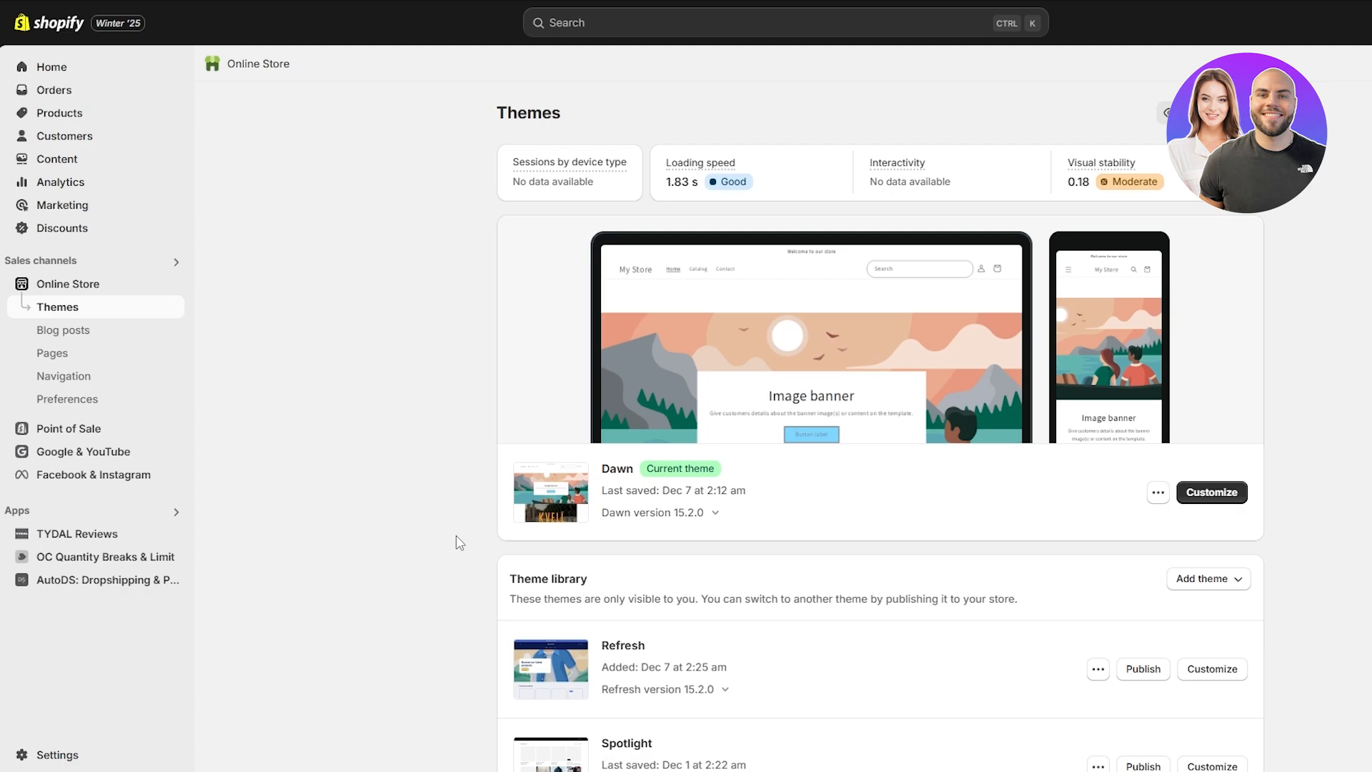
# Step: View the live online store from the admin home and find the quilt sweatshirt among its featured products
pyautogui.click(48, 66)
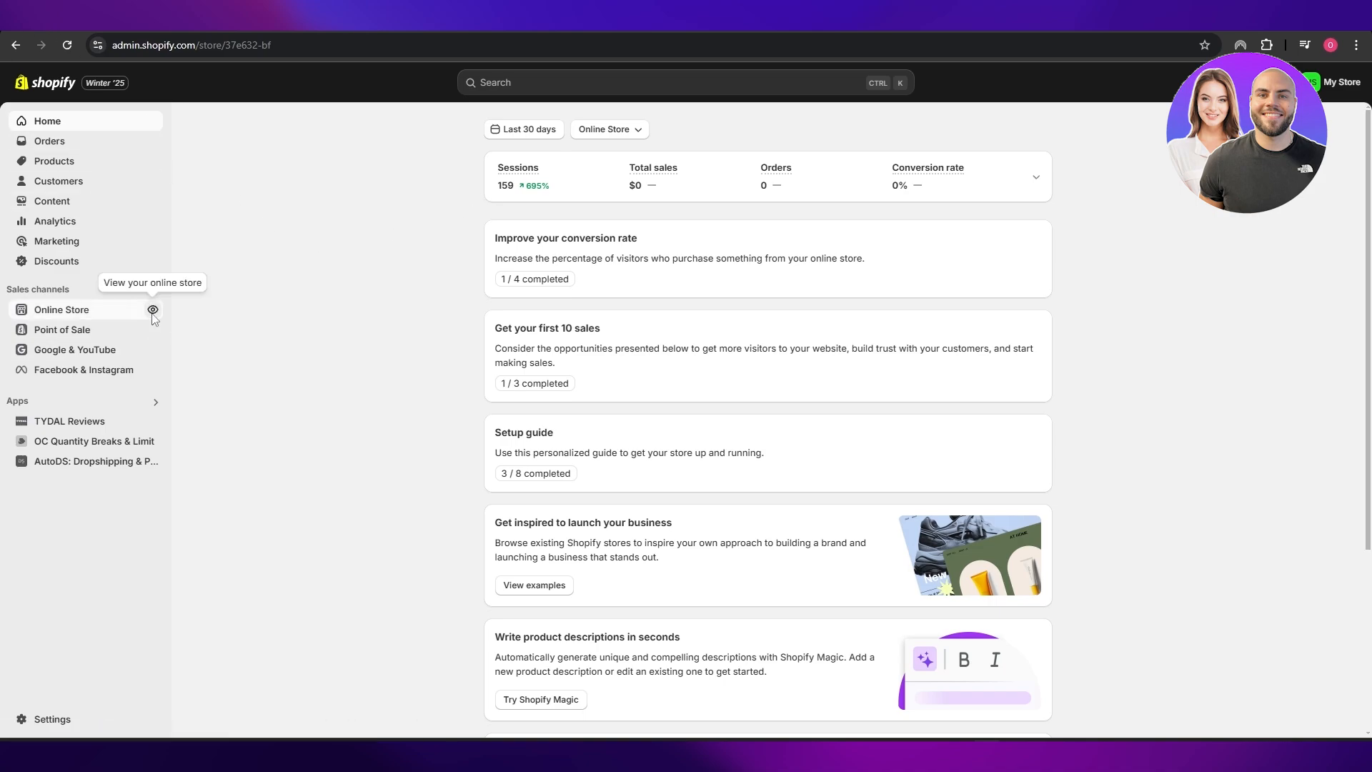
pyautogui.click(153, 310)
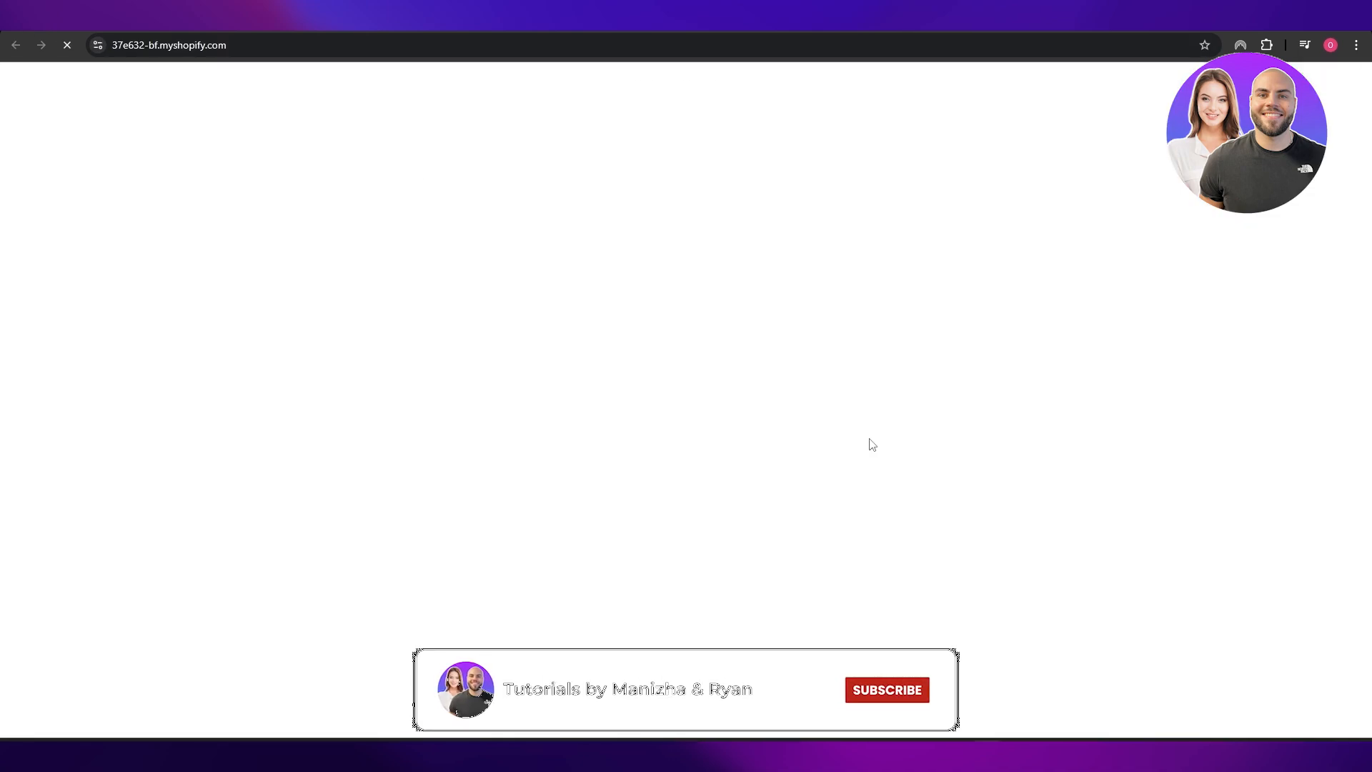
pyautogui.scroll(-6, 668, 417)
pyautogui.scroll(-2, 666, 444)
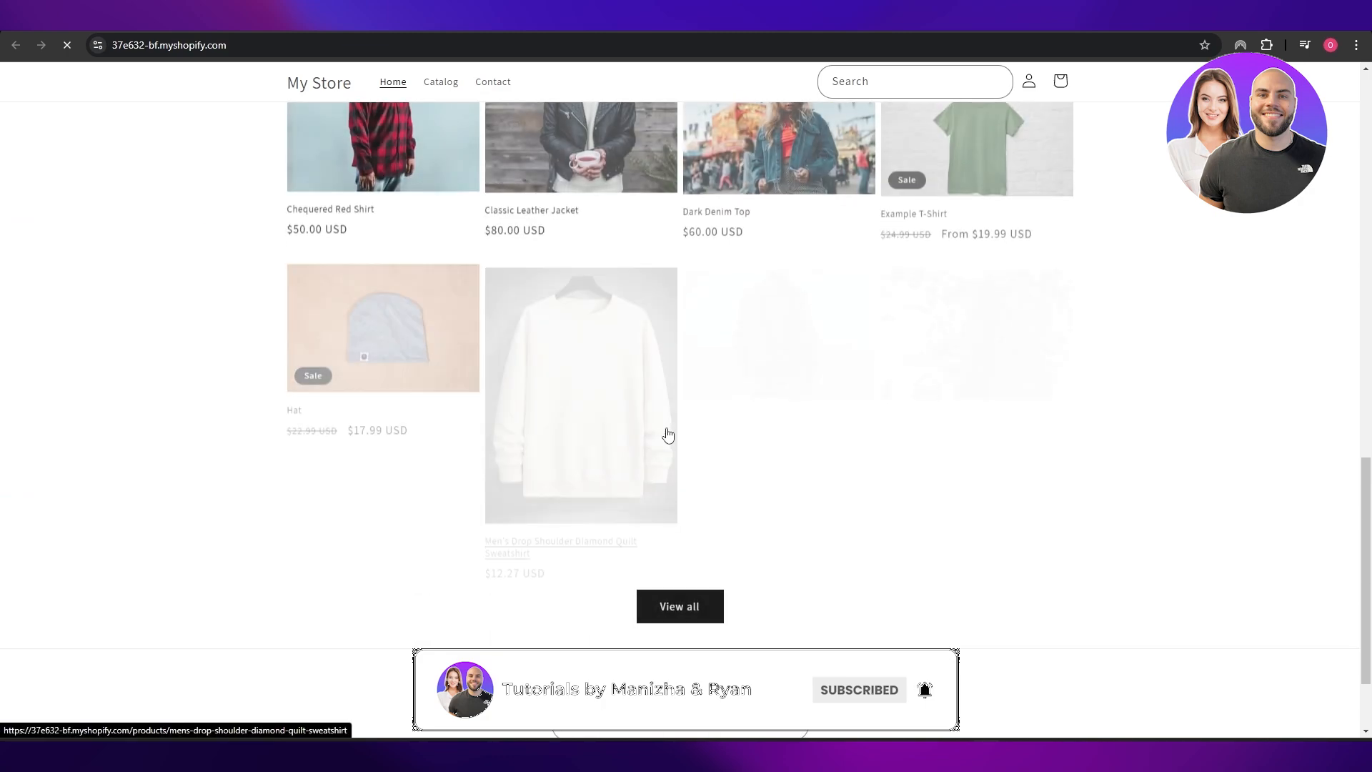